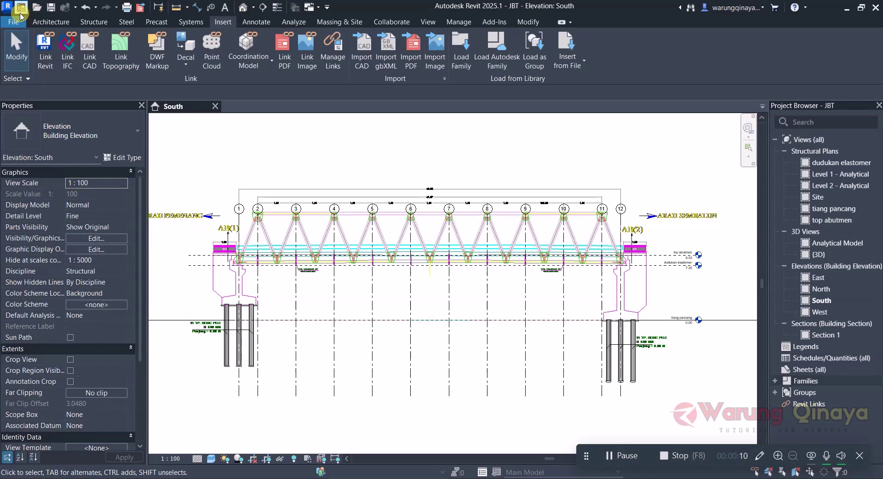
Create a new family from the Structural Foundation.rft template.
{"action": "left_click", "coordinate": [7, 11]}
{"action": "left_click", "coordinate": [184, 122]}
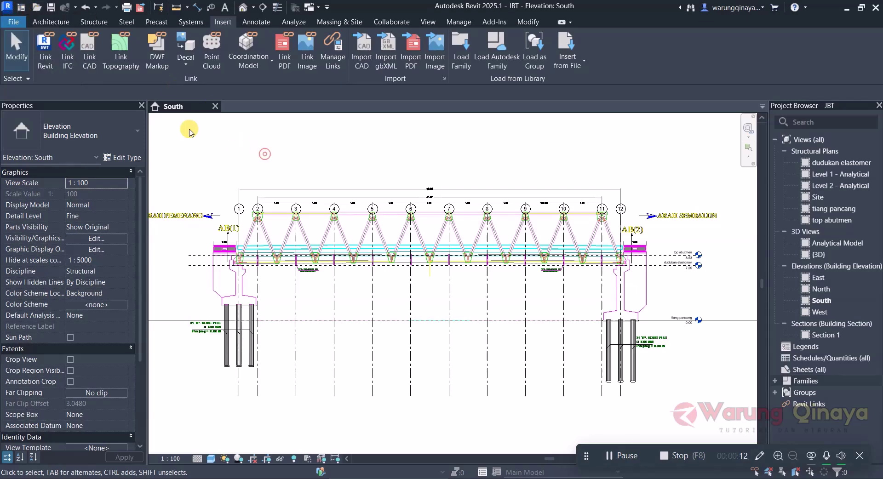
{"action": "left_click", "coordinate": [16, 23]}
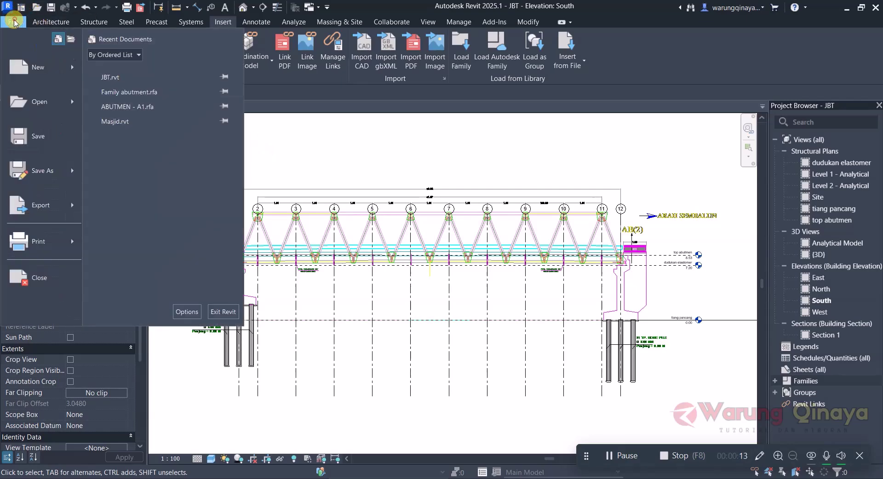
{"action": "left_click", "coordinate": [72, 69]}
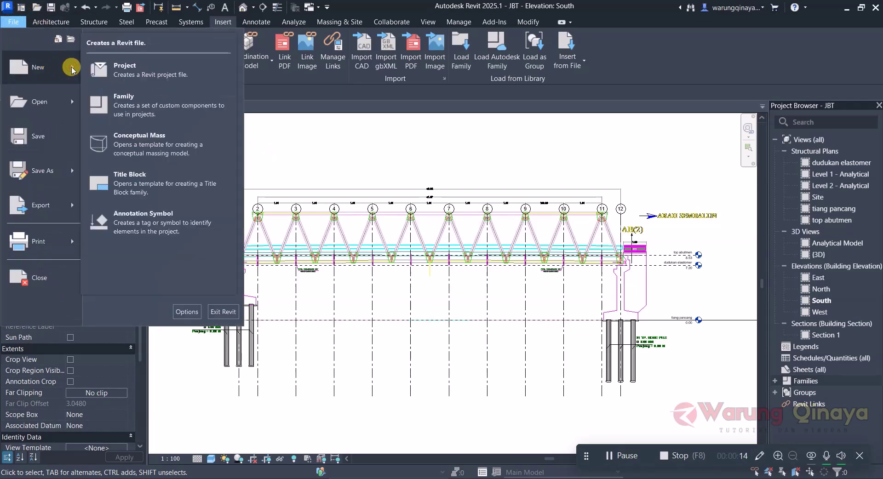
{"action": "left_click", "coordinate": [156, 109]}
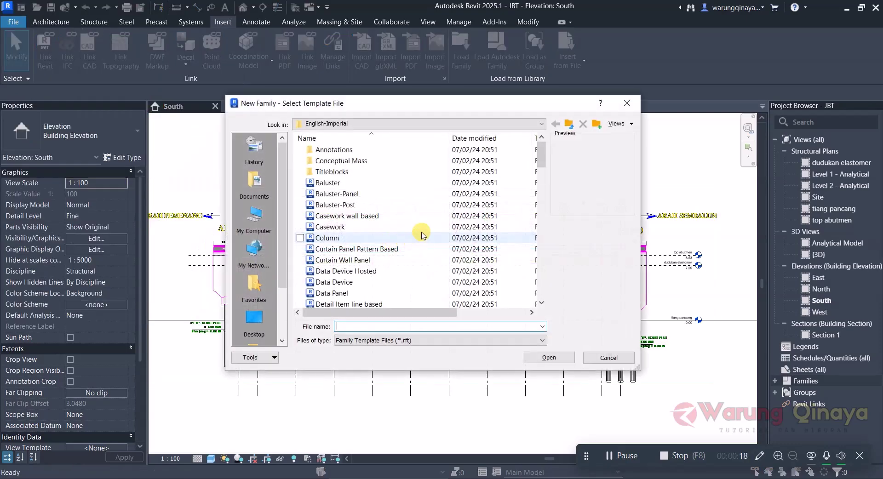
{"action": "left_click_drag", "start_coordinate": [545, 159], "coordinate": [539, 290]}
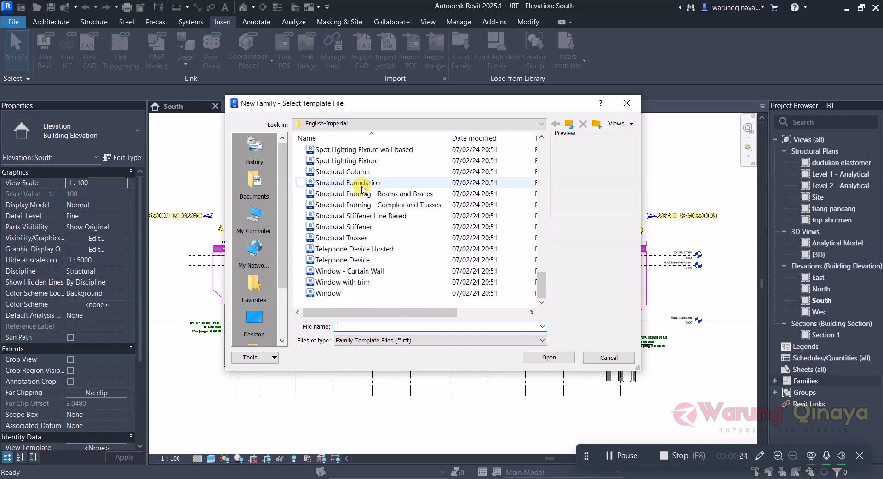
{"action": "left_click", "coordinate": [366, 184]}
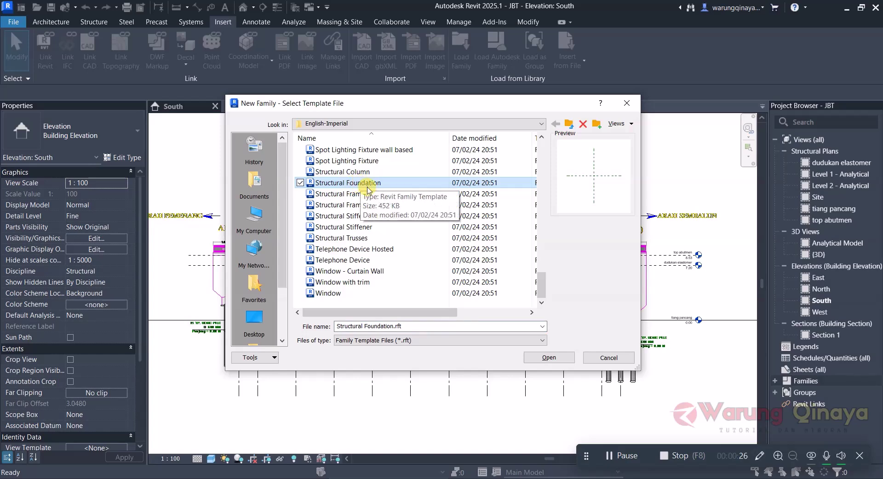
{"action": "left_click", "coordinate": [552, 358]}
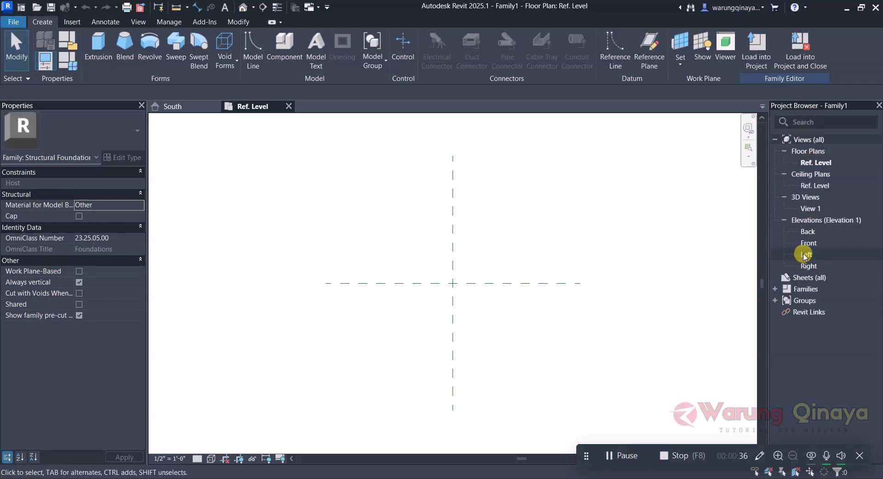
Open the Left elevation and lengthen the Ref. Level line to both left and right.
{"action": "left_click", "coordinate": [817, 255]}
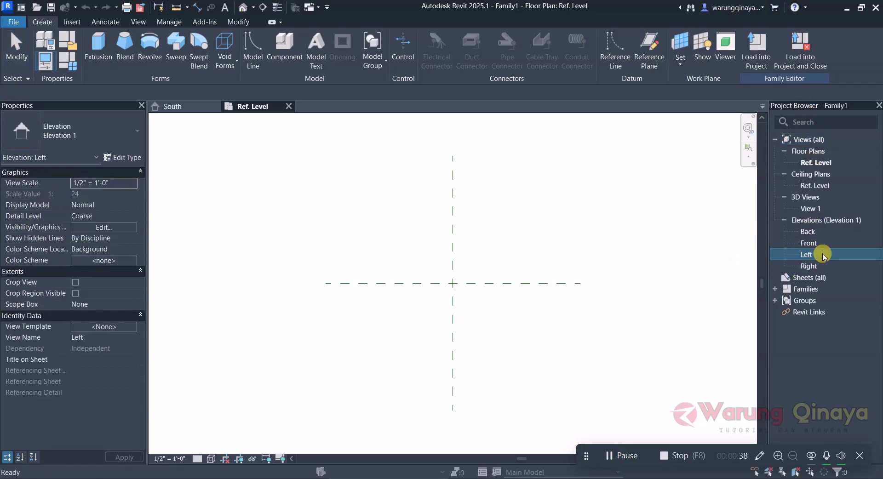
{"action": "double_click", "coordinate": [822, 256]}
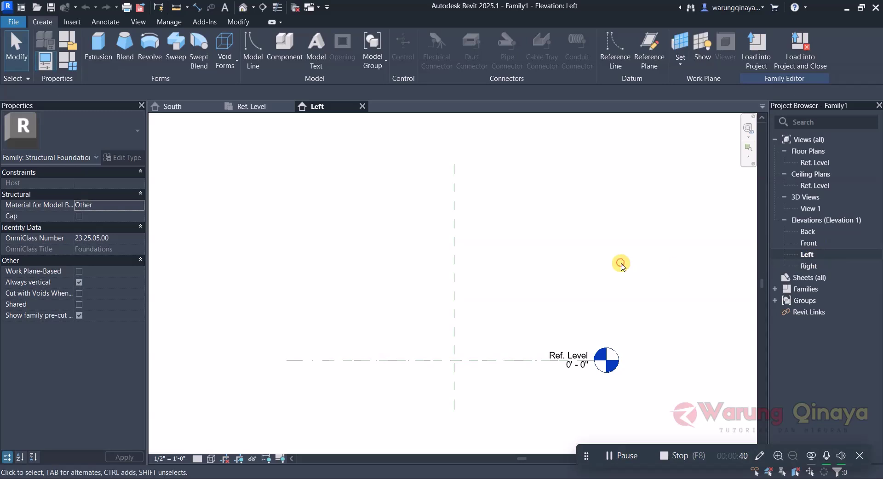
{"action": "left_click", "coordinate": [464, 309]}
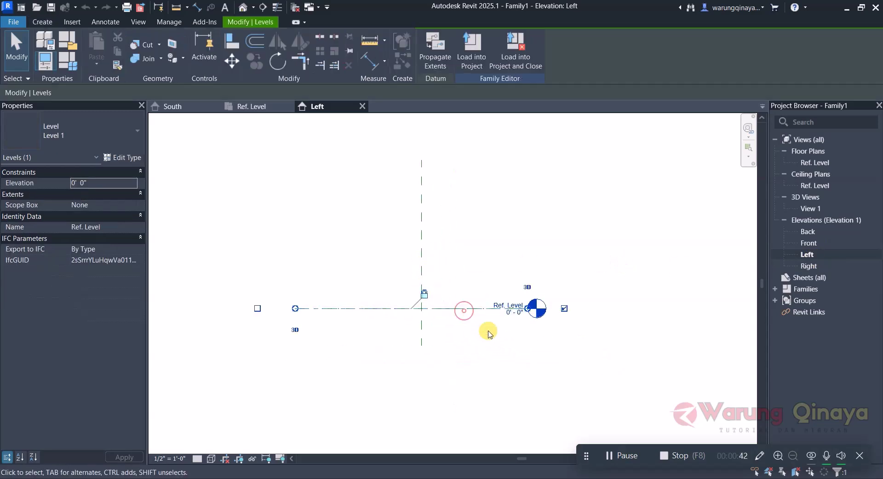
{"action": "scroll", "coordinate": [520, 322], "scroll_direction": "down", "scroll_amount": 1}
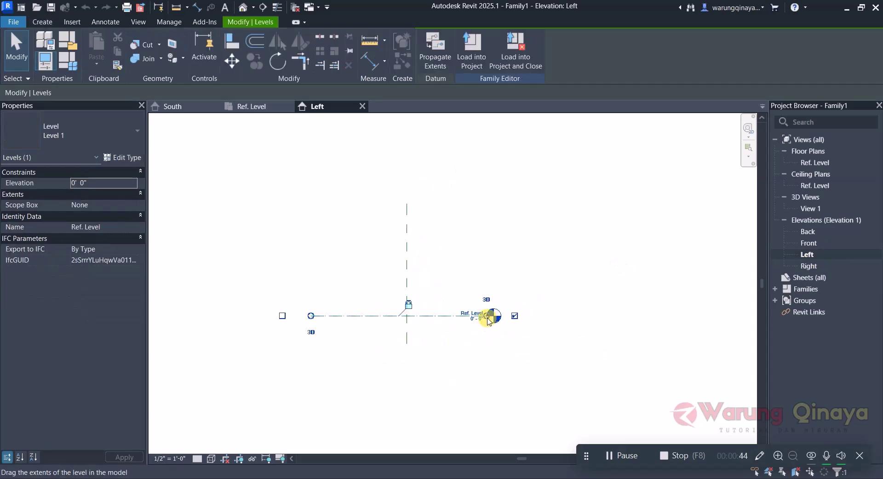
{"action": "left_click_drag", "start_coordinate": [489, 318], "coordinate": [702, 317]}
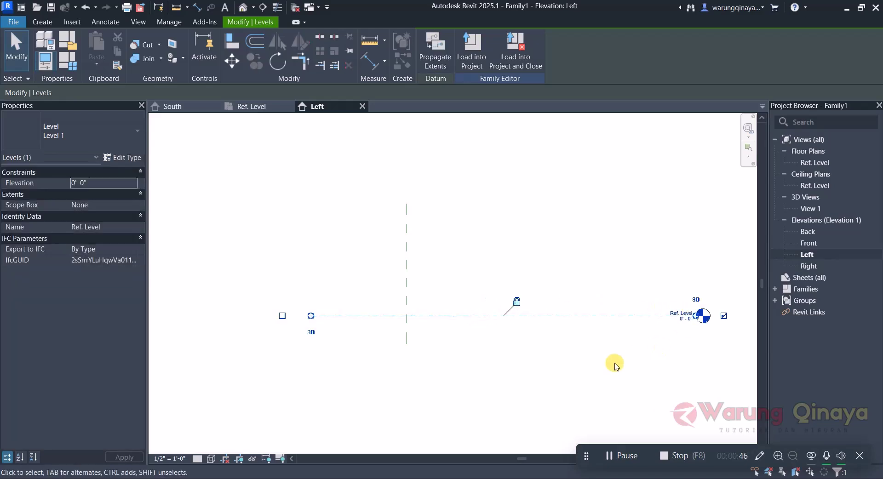
{"action": "left_click", "coordinate": [616, 366]}
{"action": "left_click", "coordinate": [351, 316]}
{"action": "left_click_drag", "start_coordinate": [311, 316], "coordinate": [178, 316]}
{"action": "scroll", "coordinate": [391, 326], "scroll_direction": "down", "scroll_amount": 1}
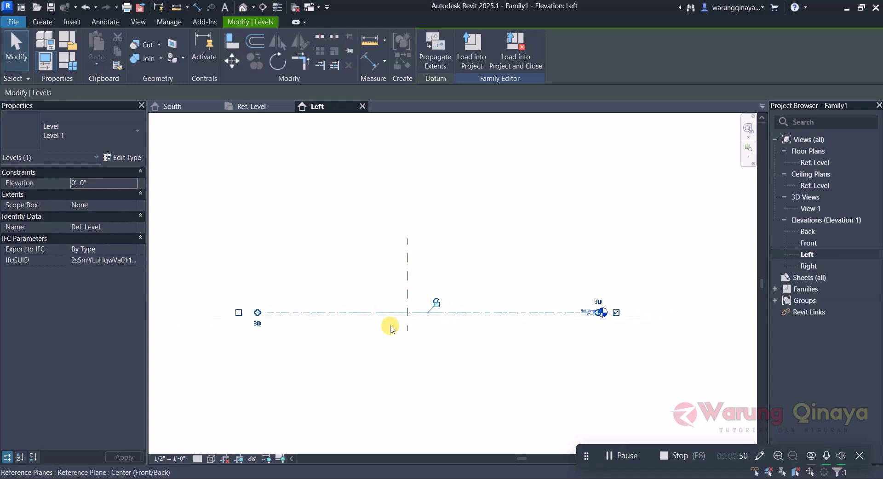
Extend the Center (Front/Back) reference plane both up and down across the Ref. Level.
{"action": "left_click", "coordinate": [408, 289]}
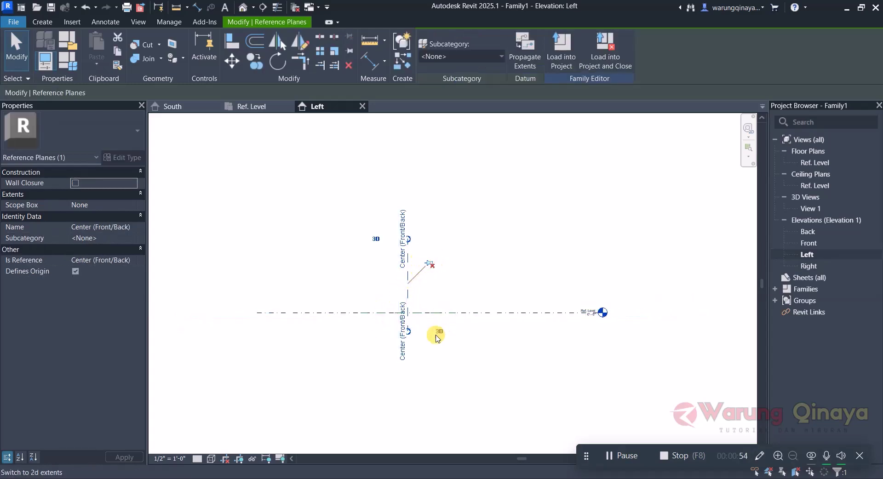
{"action": "left_click_drag", "start_coordinate": [407, 331], "coordinate": [408, 443]}
{"action": "left_click_drag", "start_coordinate": [408, 239], "coordinate": [408, 123]}
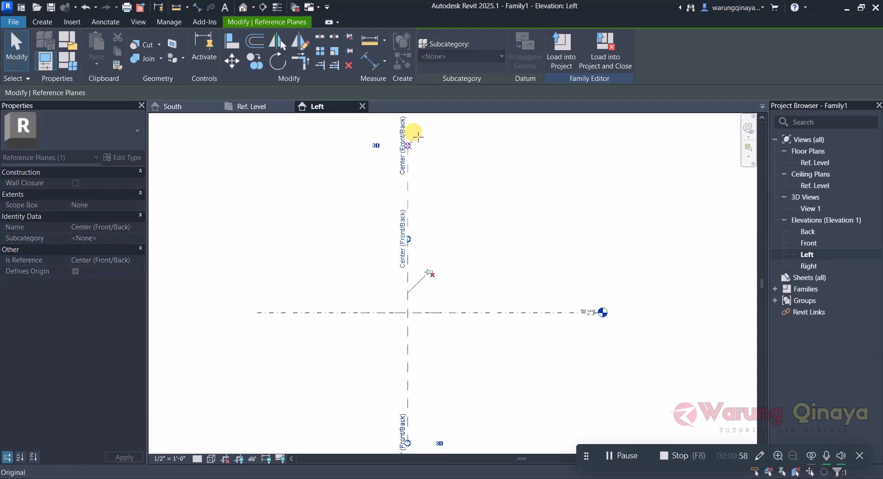
{"action": "left_click", "coordinate": [474, 204]}
{"action": "scroll", "coordinate": [414, 285], "scroll_direction": "down", "scroll_amount": 1}
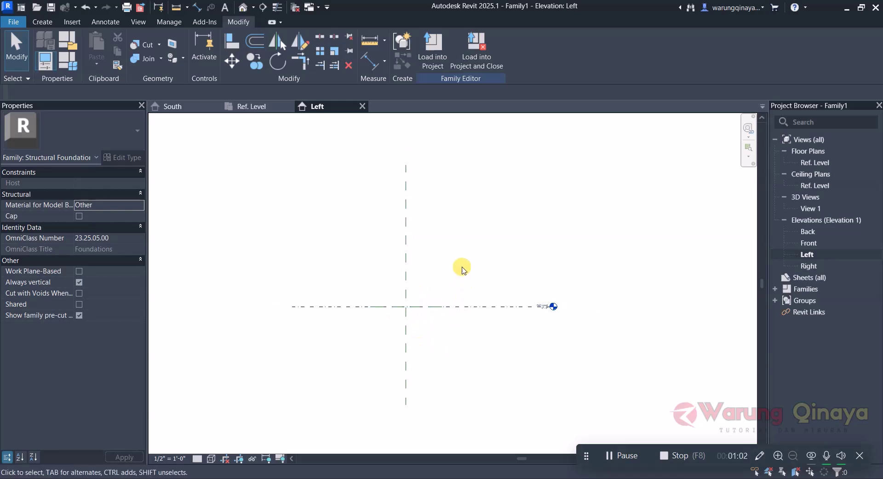
{"action": "scroll", "coordinate": [161, 61], "scroll_direction": "up", "scroll_amount": 5}
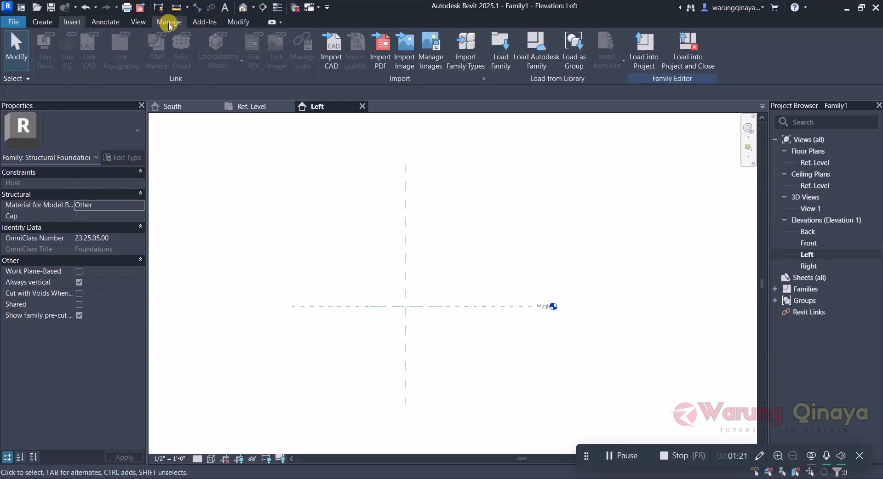
In Project Units, set Cost per Area to square meters.
{"action": "left_click", "coordinate": [169, 24]}
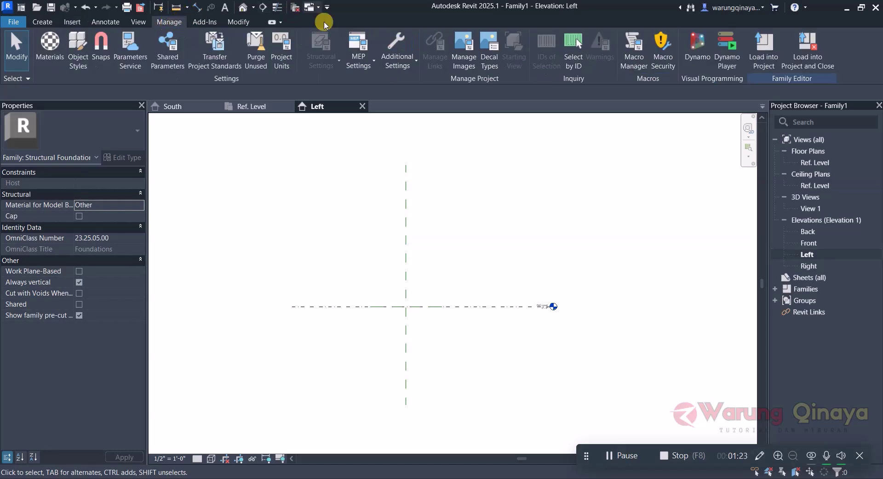
{"action": "left_click", "coordinate": [282, 58]}
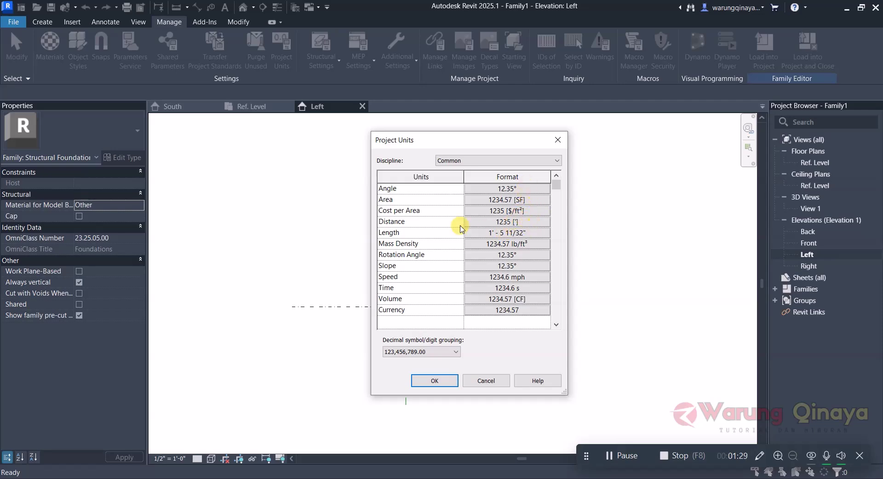
{"action": "left_click", "coordinate": [518, 211]}
{"action": "left_click", "coordinate": [516, 207]}
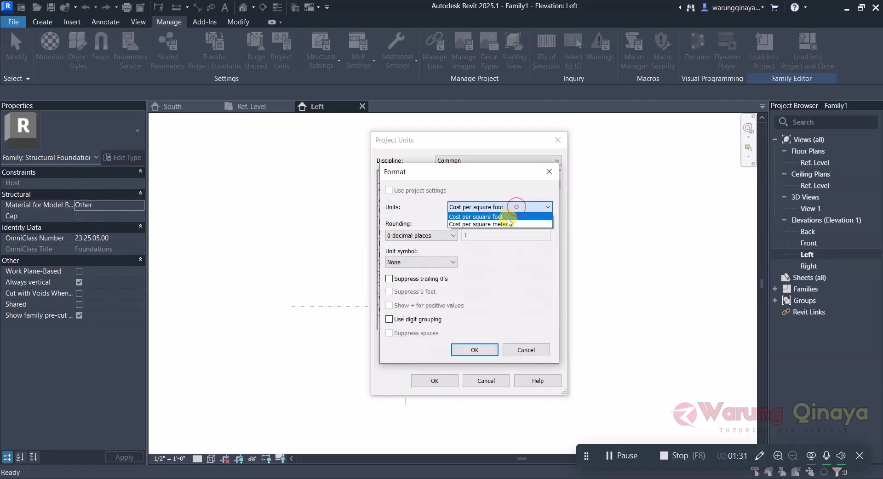
{"action": "left_click", "coordinate": [504, 217]}
{"action": "left_click", "coordinate": [470, 351]}
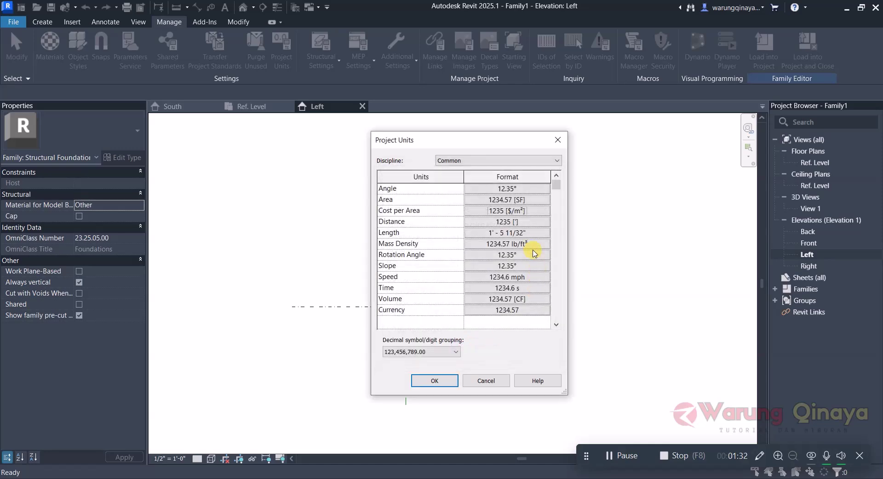
Set Distance units to Meters rounded to 2 decimal places.
{"action": "left_click", "coordinate": [528, 223]}
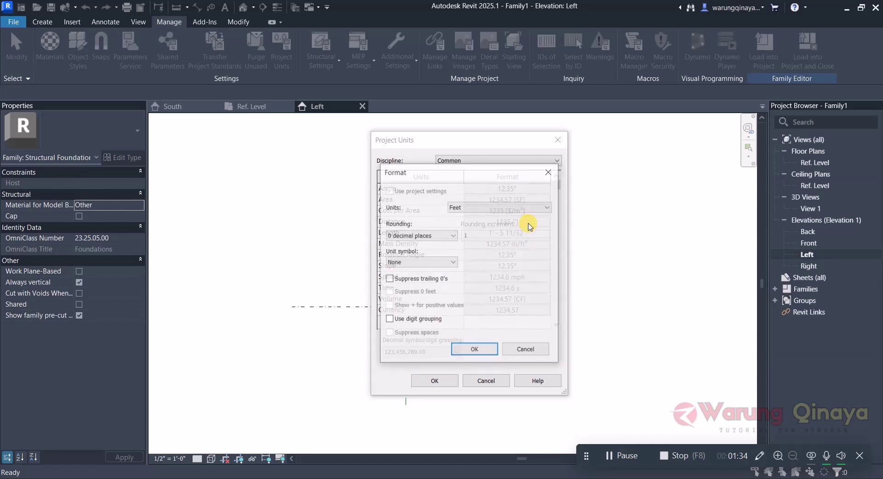
{"action": "left_click", "coordinate": [506, 207]}
{"action": "left_click", "coordinate": [475, 247]}
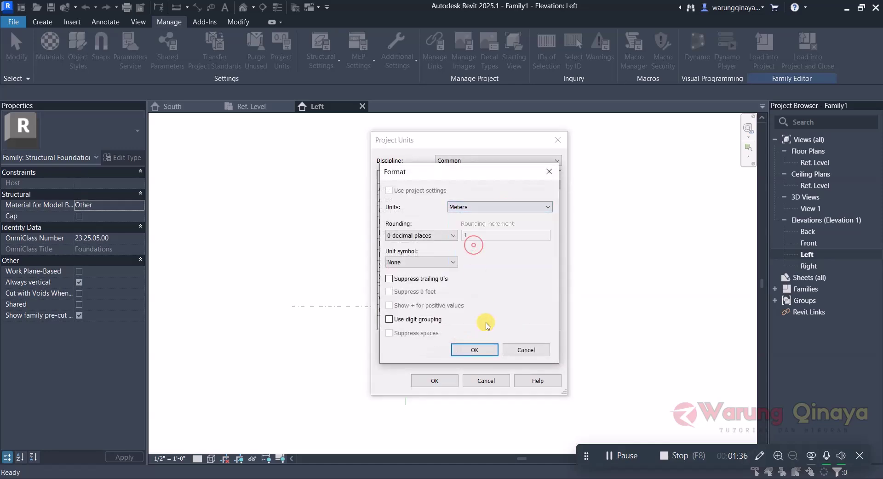
{"action": "left_click", "coordinate": [487, 350]}
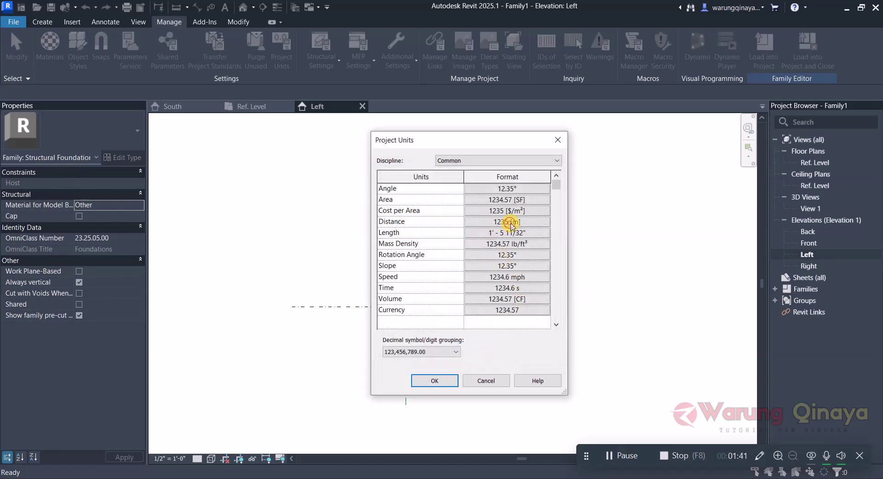
{"action": "left_click", "coordinate": [510, 222]}
{"action": "left_click", "coordinate": [421, 235]}
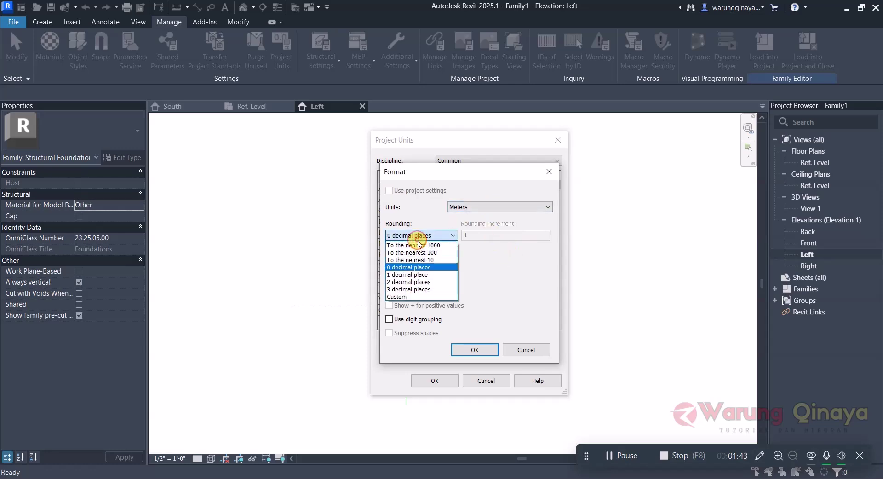
{"action": "left_click", "coordinate": [405, 281]}
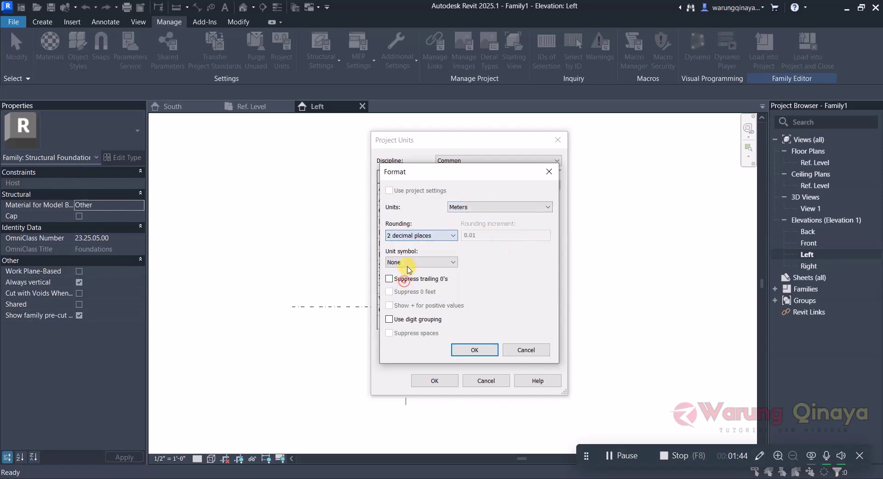
{"action": "left_click", "coordinate": [474, 350]}
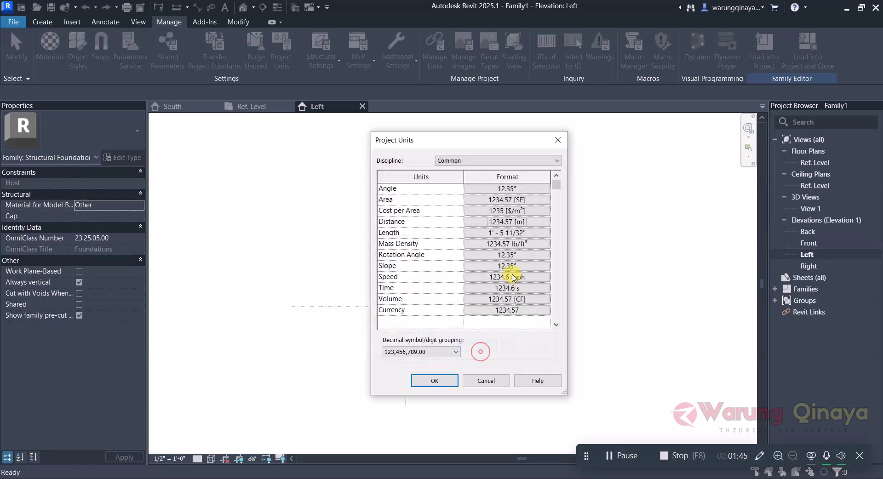
Set Length units to Meters rounded to 2 decimal places.
{"action": "left_click", "coordinate": [512, 233]}
{"action": "left_click", "coordinate": [487, 207]}
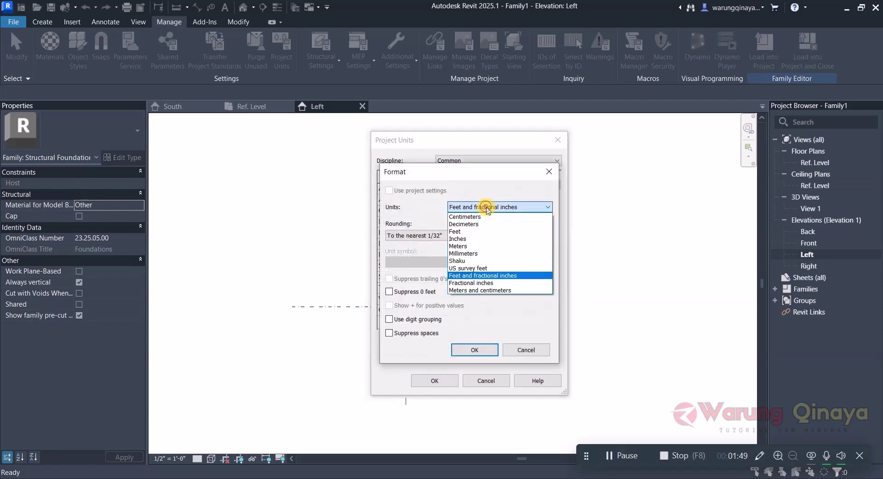
{"action": "left_click", "coordinate": [458, 246]}
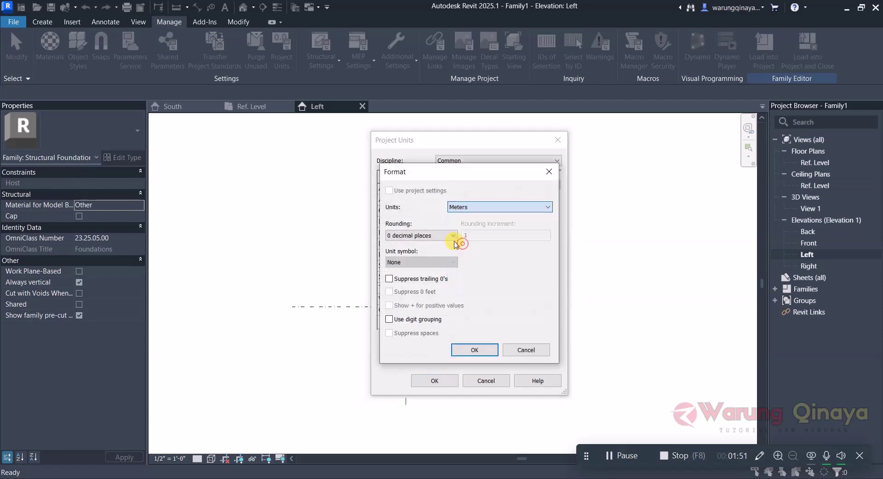
{"action": "left_click", "coordinate": [435, 235]}
{"action": "left_click", "coordinate": [413, 279]}
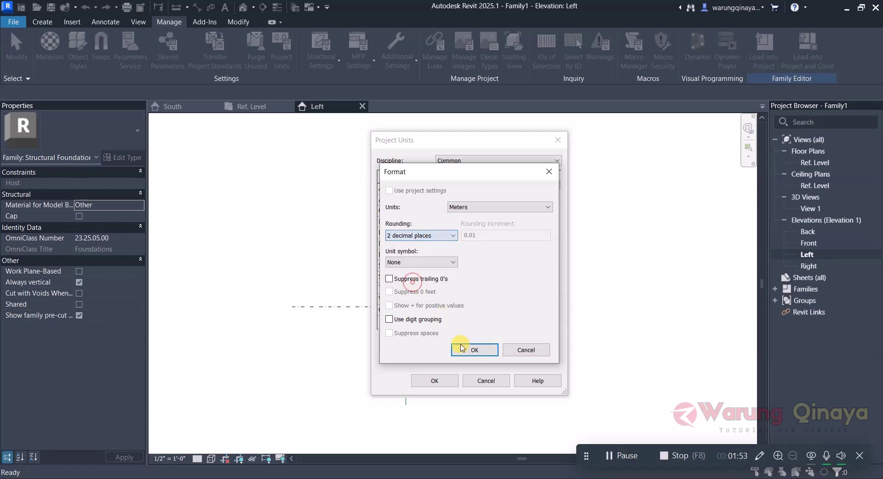
{"action": "left_click", "coordinate": [467, 348]}
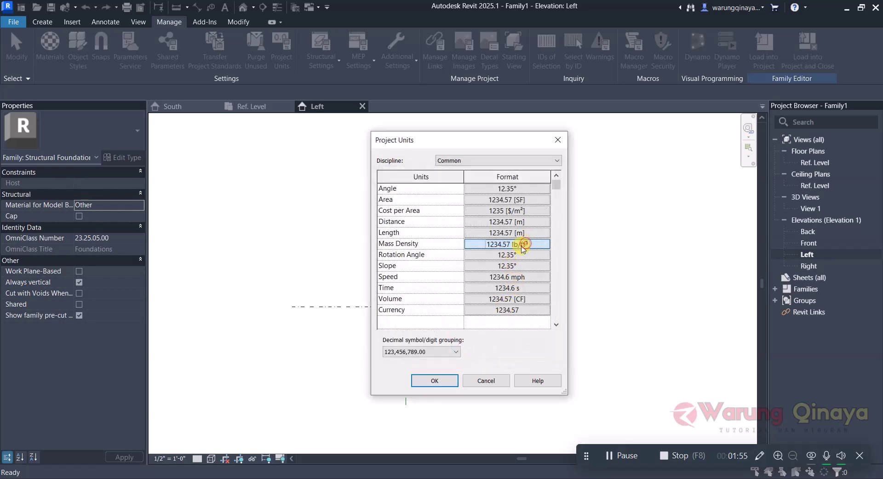
Set Mass Density to kg/m³ and apply the unit settings.
{"action": "left_click", "coordinate": [523, 246]}
{"action": "left_click", "coordinate": [529, 207]}
{"action": "left_click", "coordinate": [488, 219]}
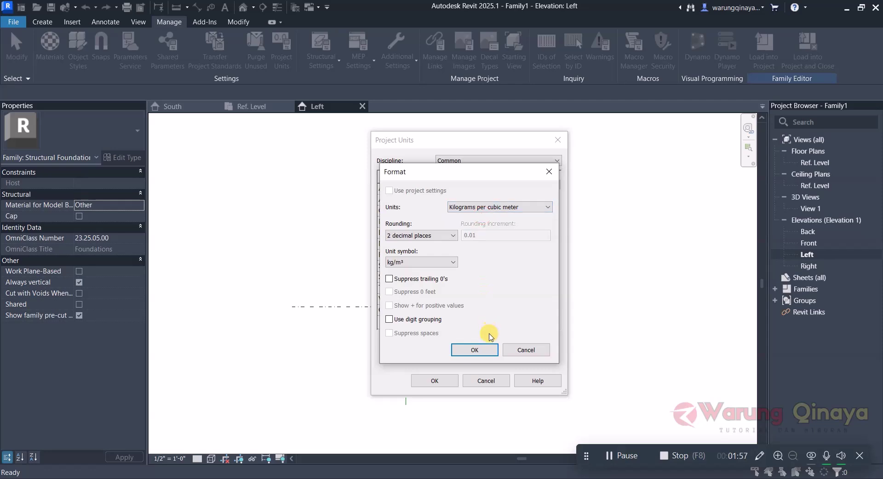
{"action": "left_click", "coordinate": [489, 348]}
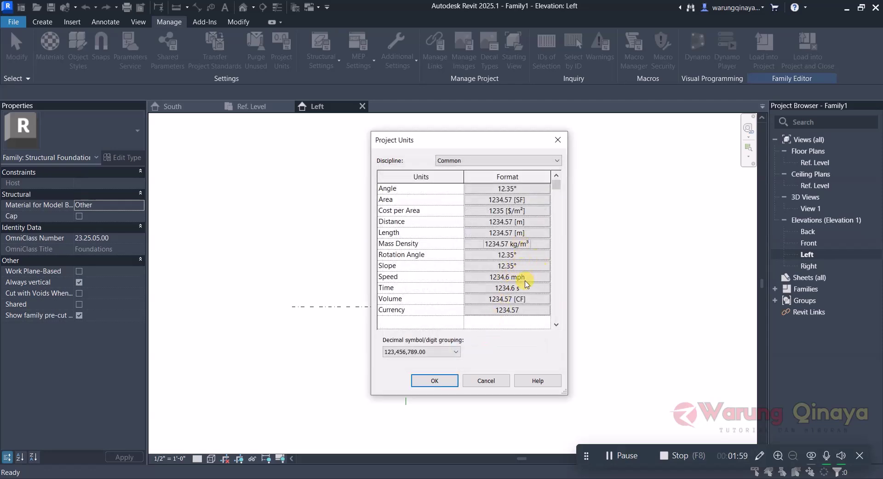
{"action": "left_click", "coordinate": [444, 380]}
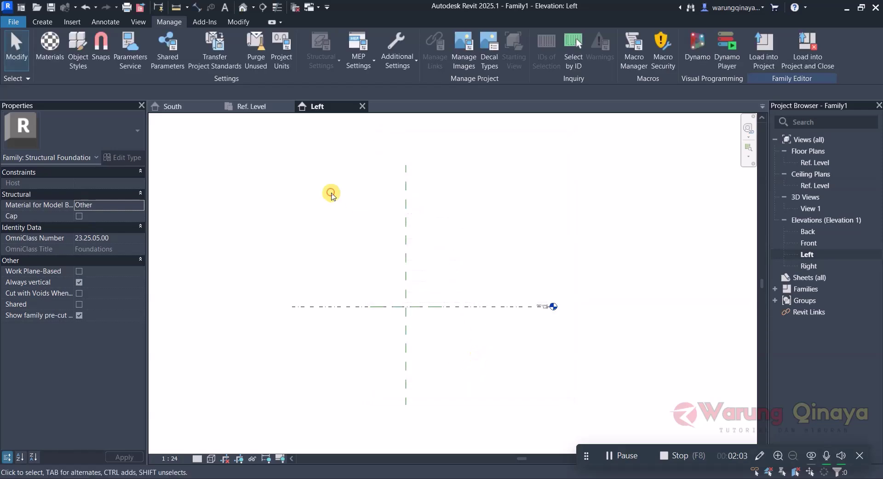
Import A1.dwg from the blok folder in meters, positioned Auto - Center to Center.
{"action": "left_click", "coordinate": [73, 22]}
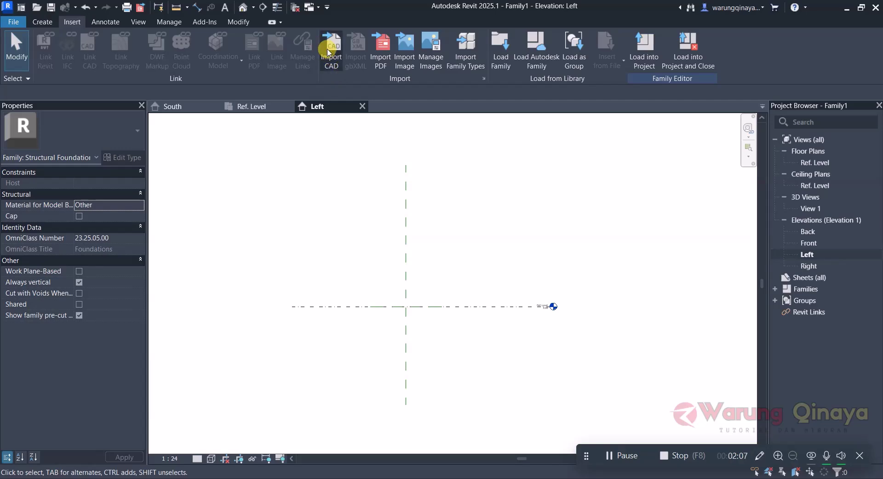
{"action": "left_click", "coordinate": [337, 64]}
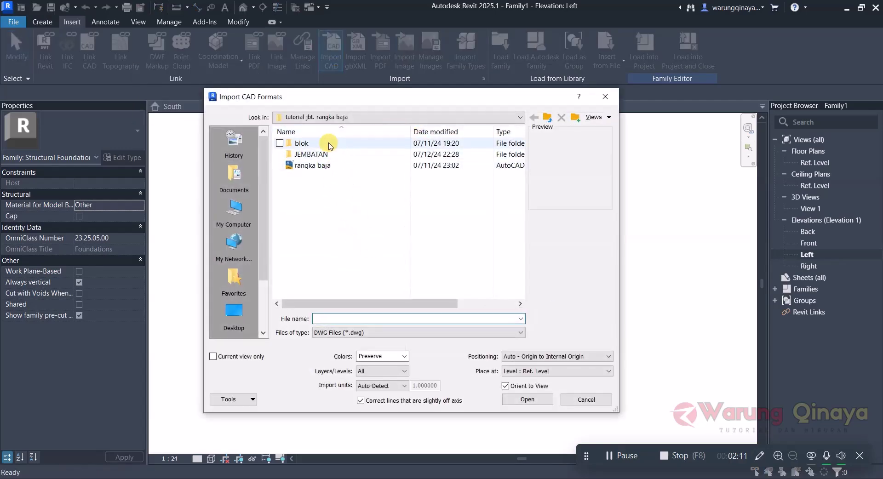
{"action": "double_click", "coordinate": [332, 143]}
{"action": "left_click", "coordinate": [302, 143]}
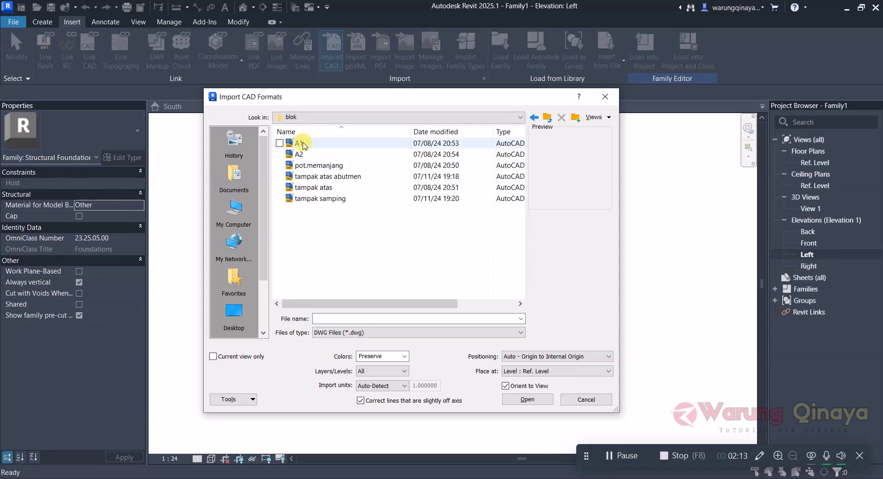
{"action": "left_click", "coordinate": [384, 388]}
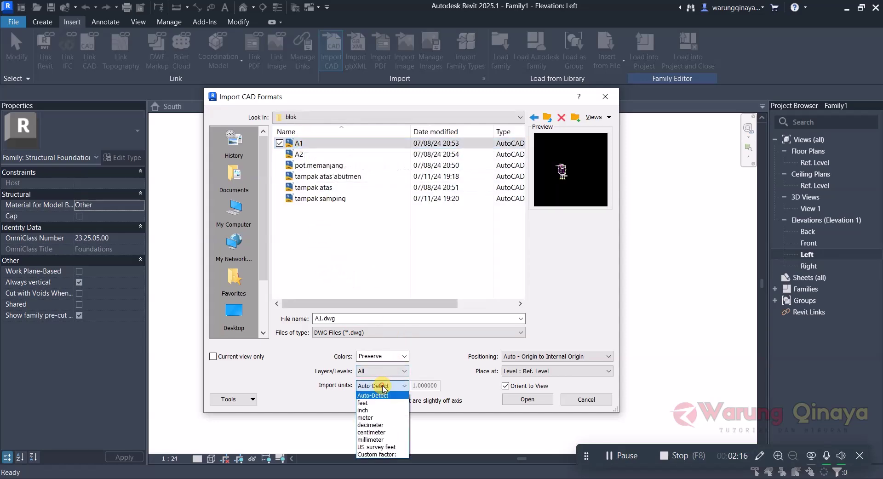
{"action": "left_click", "coordinate": [375, 418]}
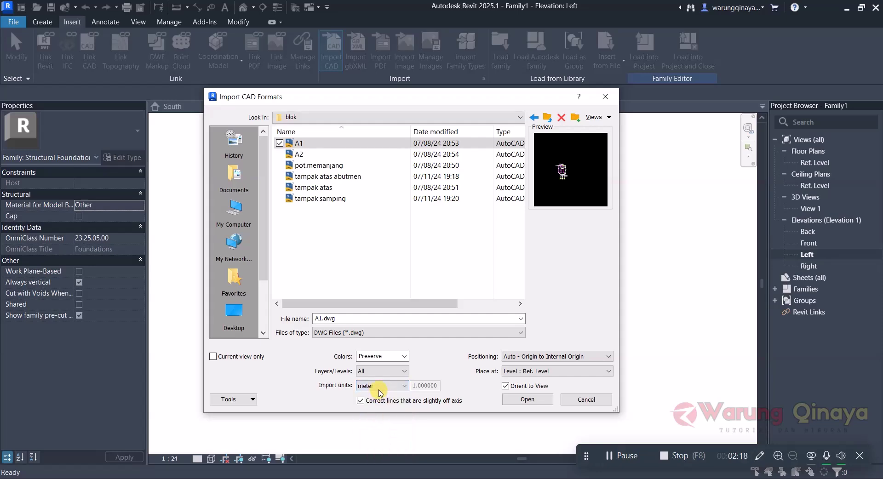
{"action": "left_click", "coordinate": [546, 357]}
{"action": "left_click", "coordinate": [547, 366]}
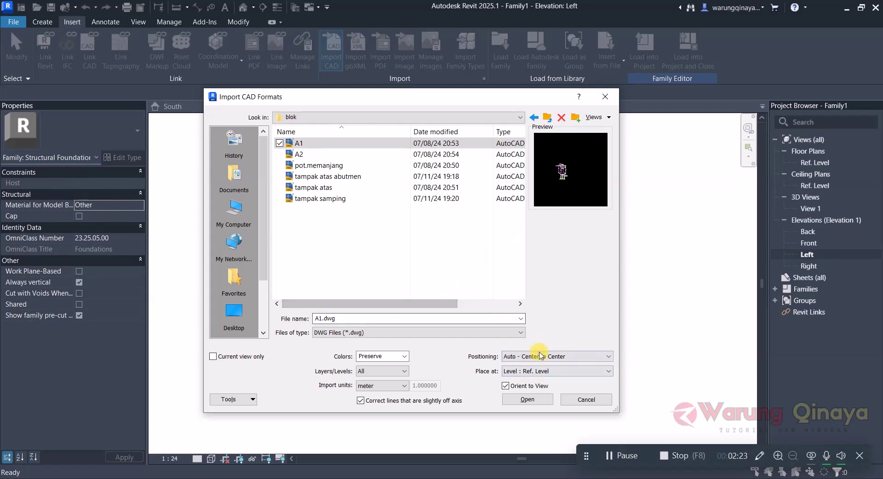
{"action": "left_click", "coordinate": [526, 401]}
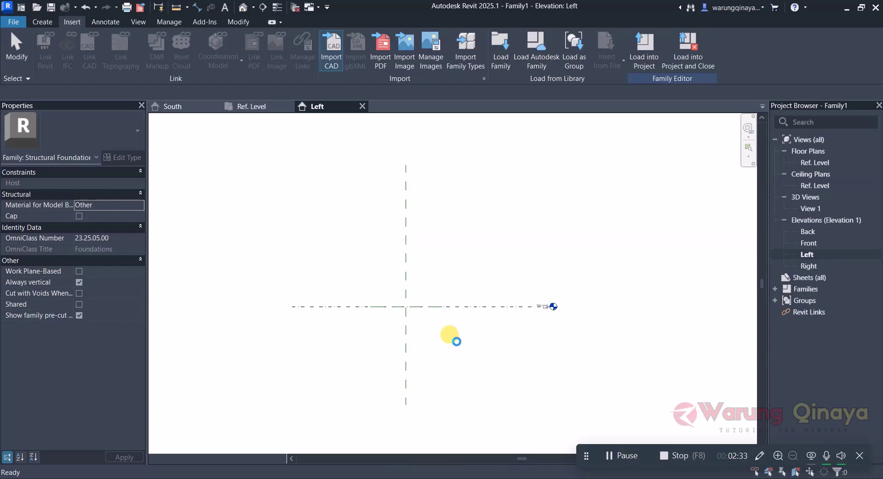
Place the imported A1 pile drawing in the Left elevation, inspect it, and select it.
{"action": "left_click", "coordinate": [454, 338]}
{"action": "scroll", "coordinate": [401, 299], "scroll_direction": "down", "scroll_amount": 2}
{"action": "scroll", "coordinate": [400, 299], "scroll_direction": "down", "scroll_amount": 1}
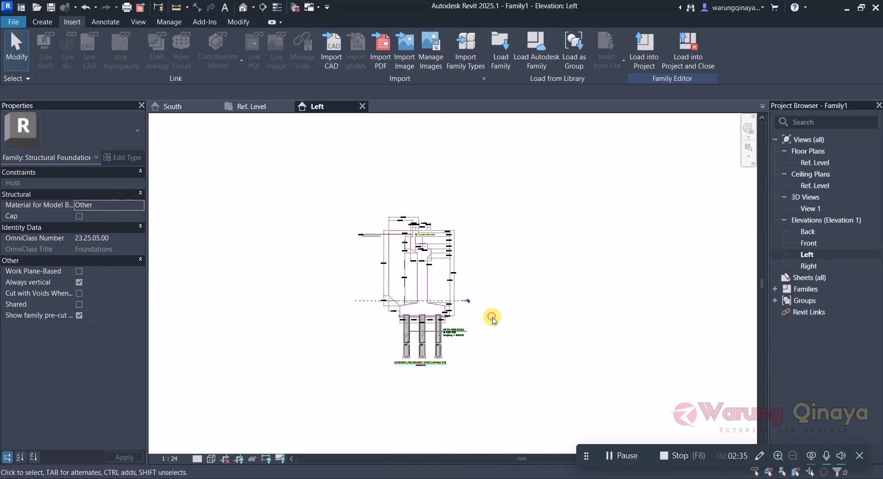
{"action": "scroll", "coordinate": [405, 315], "scroll_direction": "up", "scroll_amount": 3}
{"action": "scroll", "coordinate": [429, 311], "scroll_direction": "up", "scroll_amount": 2}
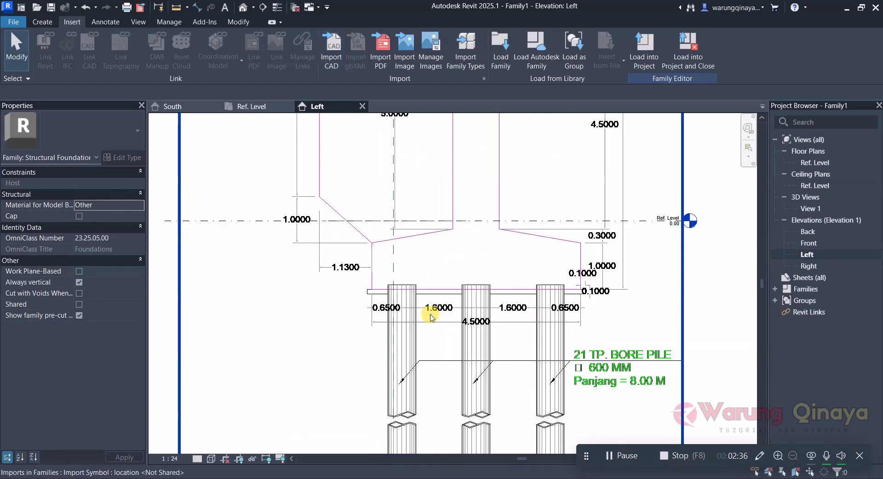
{"action": "left_click", "coordinate": [483, 293]}
{"action": "scroll", "coordinate": [428, 288], "scroll_direction": "down", "scroll_amount": 2}
{"action": "left_click", "coordinate": [634, 290]}
{"action": "scroll", "coordinate": [462, 284], "scroll_direction": "up", "scroll_amount": 2}
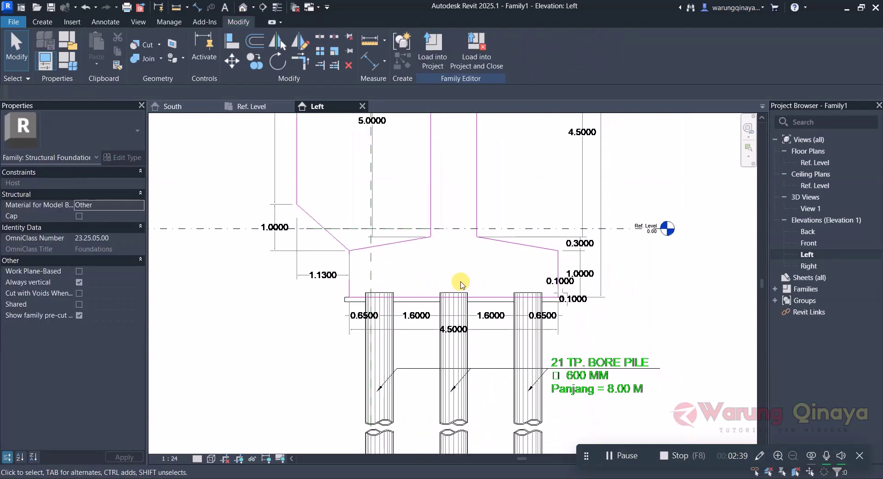
{"action": "scroll", "coordinate": [462, 285], "scroll_direction": "up", "scroll_amount": 2}
{"action": "scroll", "coordinate": [467, 309], "scroll_direction": "down", "scroll_amount": 4}
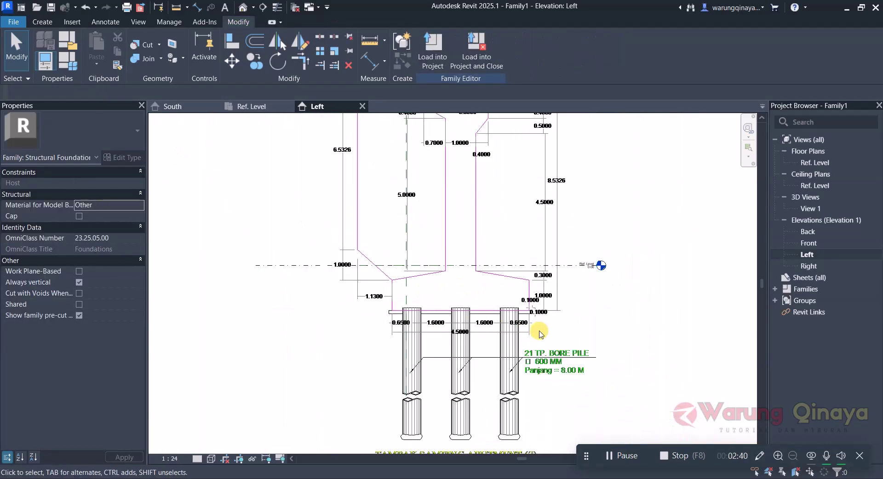
{"action": "left_click", "coordinate": [558, 311]}
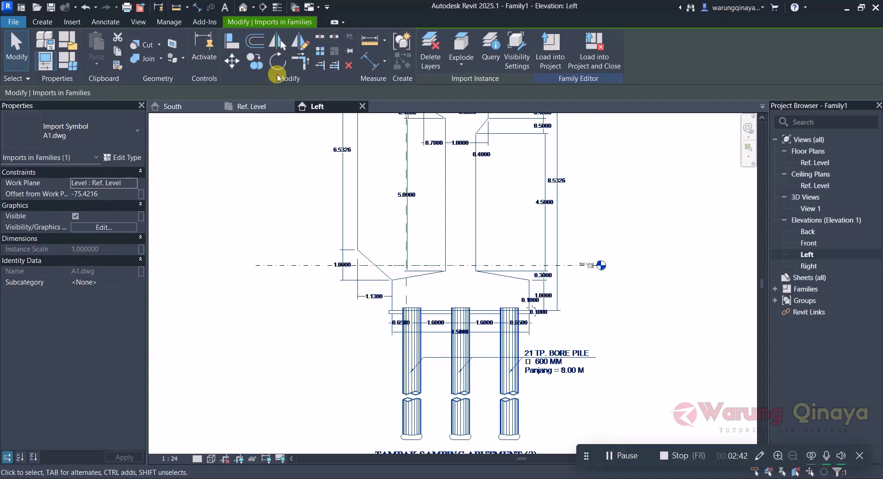
Move the drawing from its middle pile top to the Ref. Level and Center (Front/Back) intersection.
{"action": "left_click", "coordinate": [231, 62]}
{"action": "scroll", "coordinate": [450, 295], "scroll_direction": "up", "scroll_amount": 4}
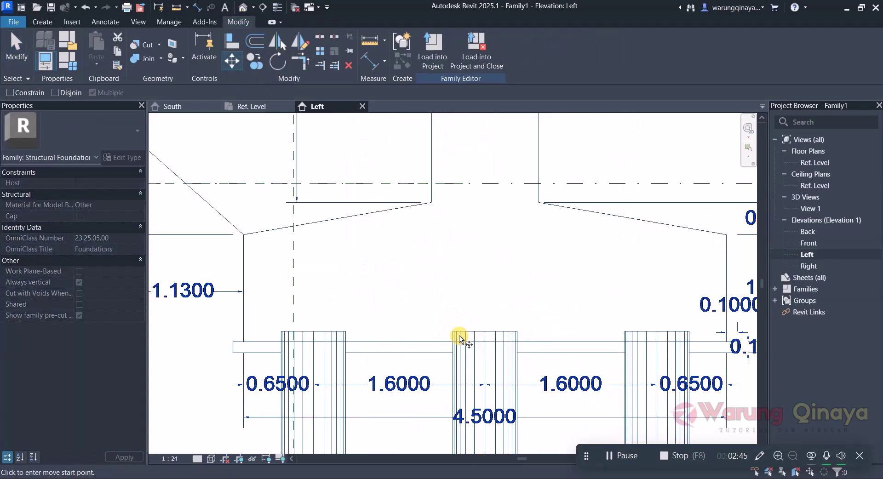
{"action": "scroll", "coordinate": [460, 340], "scroll_direction": "up", "scroll_amount": 3}
{"action": "left_click", "coordinate": [503, 350]}
{"action": "scroll", "coordinate": [502, 352], "scroll_direction": "down", "scroll_amount": 2}
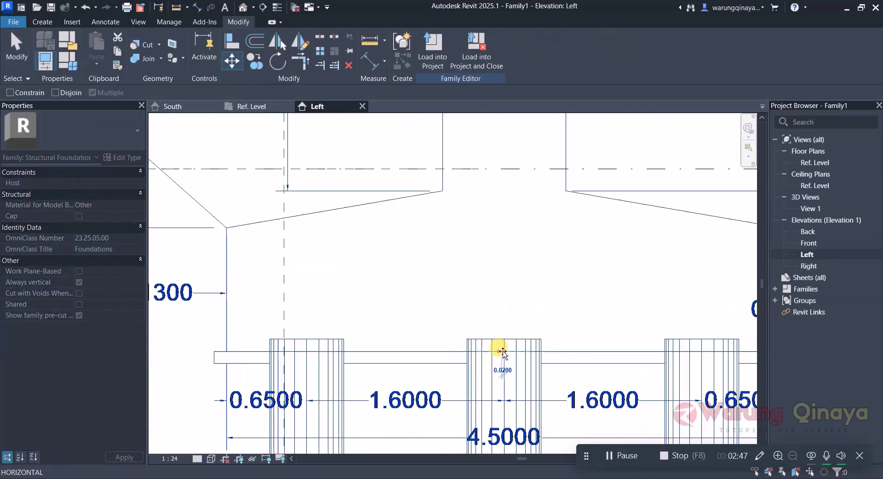
{"action": "scroll", "coordinate": [502, 349], "scroll_direction": "down", "scroll_amount": 3}
{"action": "scroll", "coordinate": [358, 237], "scroll_direction": "up", "scroll_amount": 4}
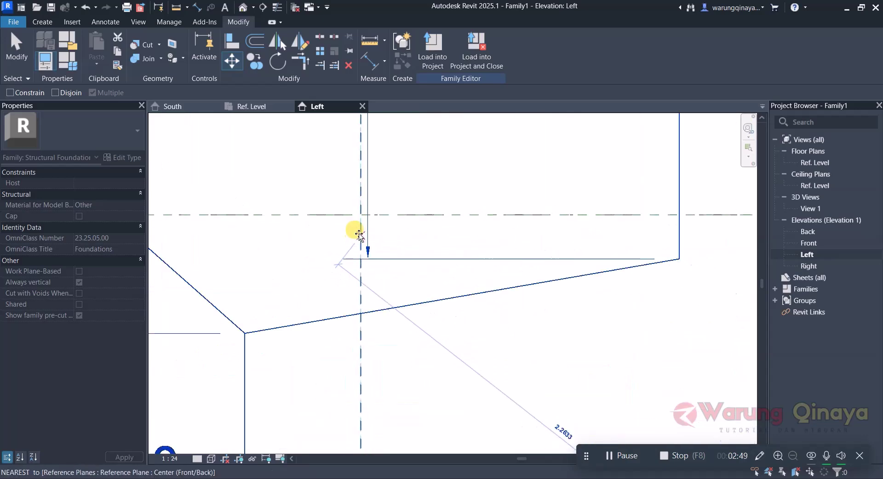
{"action": "scroll", "coordinate": [359, 235], "scroll_direction": "up", "scroll_amount": 2}
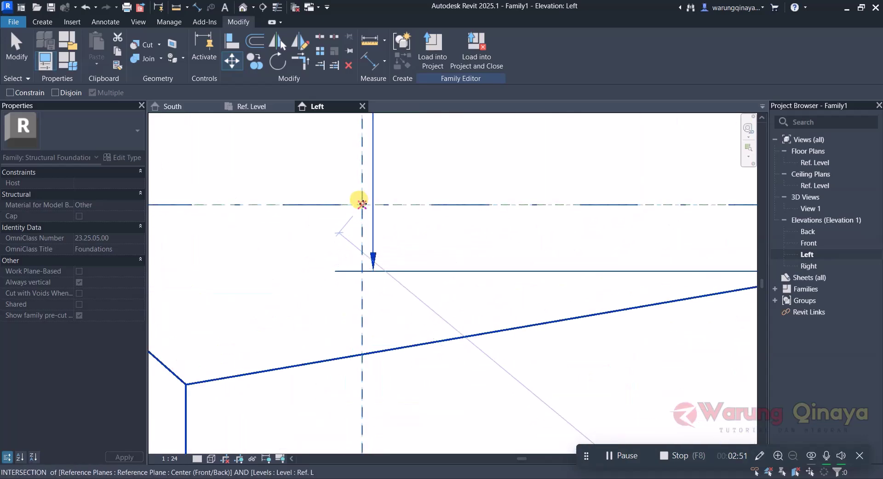
{"action": "left_click", "coordinate": [362, 204]}
{"action": "scroll", "coordinate": [400, 242], "scroll_direction": "down", "scroll_amount": 2}
{"action": "scroll", "coordinate": [408, 272], "scroll_direction": "down", "scroll_amount": 2}
{"action": "scroll", "coordinate": [414, 274], "scroll_direction": "down", "scroll_amount": 2}
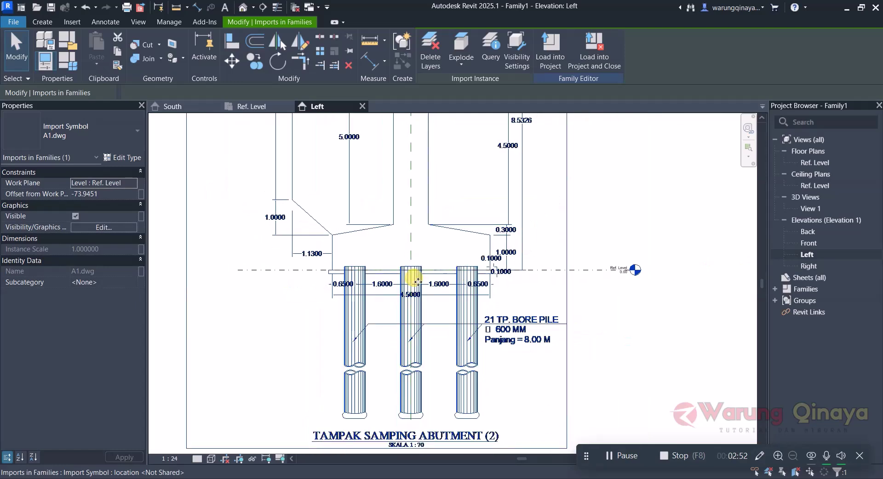
{"action": "scroll", "coordinate": [418, 281], "scroll_direction": "down", "scroll_amount": 3}
{"action": "left_click", "coordinate": [568, 339]}
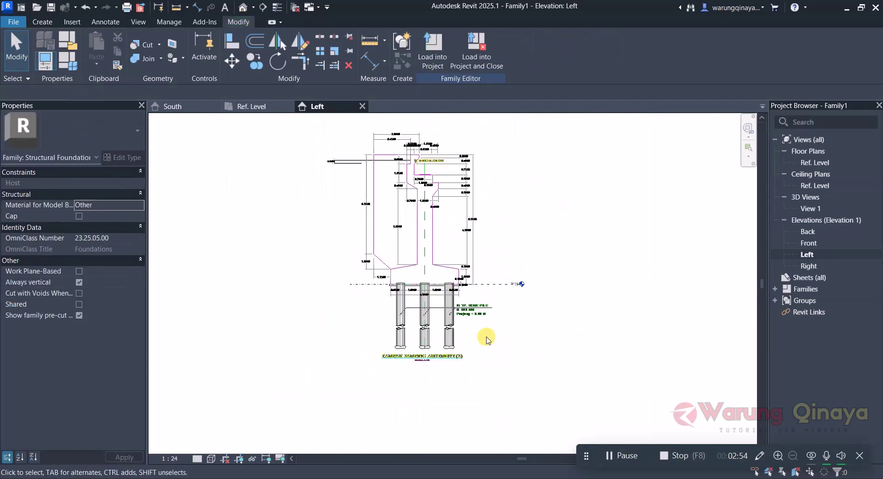
Extend the Center (Front/Back) reference plane down past the bore piles.
{"action": "left_click", "coordinate": [427, 254]}
{"action": "left_click_drag", "start_coordinate": [423, 353], "coordinate": [425, 390]}
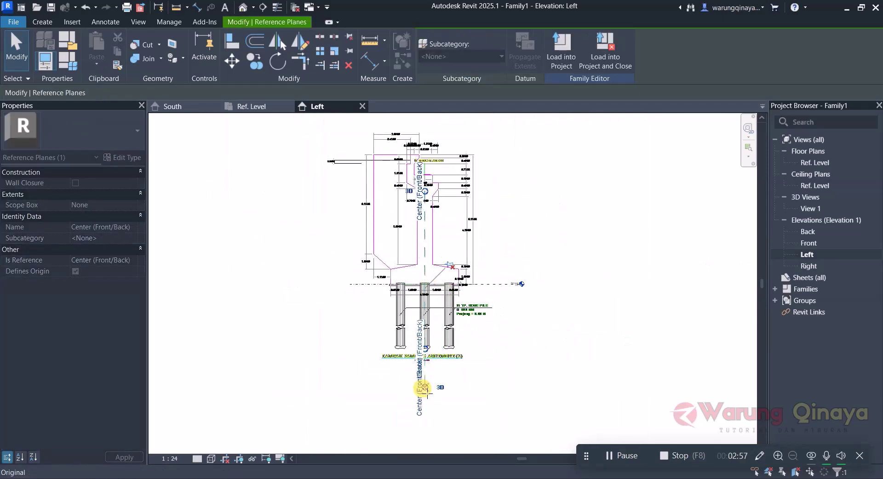
{"action": "left_click", "coordinate": [489, 386]}
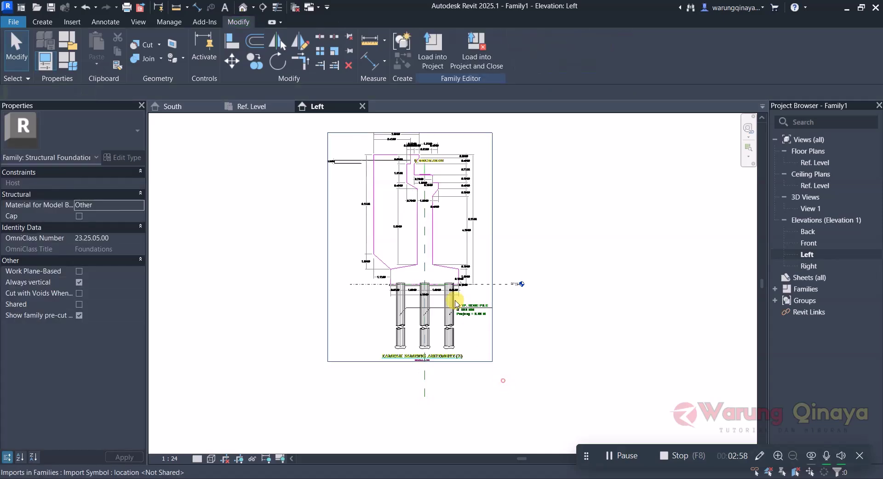
{"action": "left_click", "coordinate": [424, 244]}
{"action": "scroll", "coordinate": [424, 246], "scroll_direction": "down", "scroll_amount": 2}
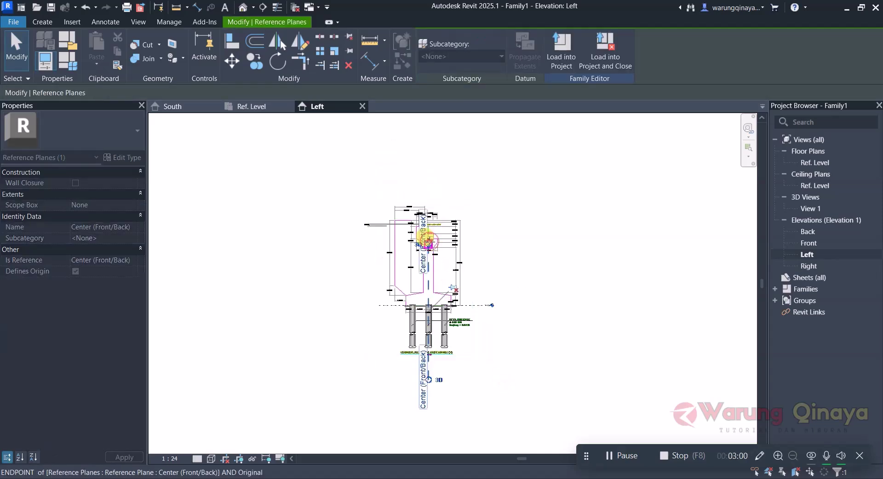
{"action": "scroll", "coordinate": [421, 184], "scroll_direction": "up", "scroll_amount": 2}
{"action": "left_click", "coordinate": [518, 245]}
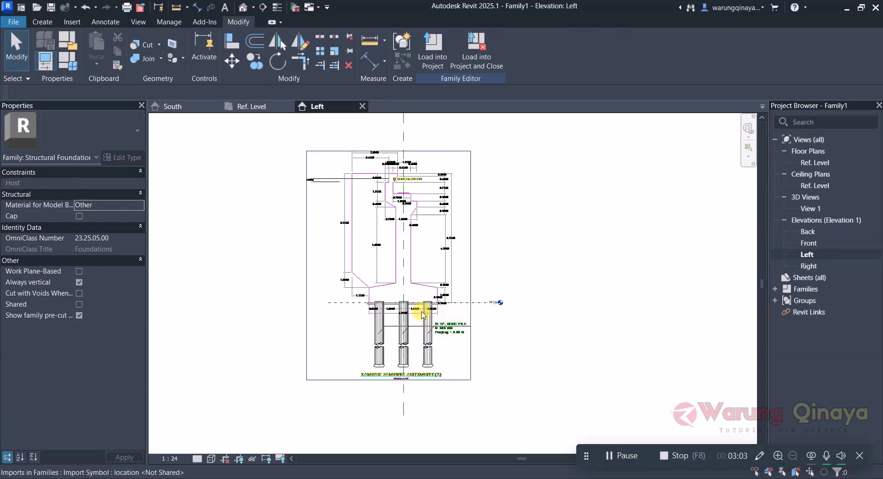
Zoom in on the pile cap and bore piles and show the Create tab tools.
{"action": "scroll", "coordinate": [423, 314], "scroll_direction": "up", "scroll_amount": 2}
{"action": "scroll", "coordinate": [351, 317], "scroll_direction": "up", "scroll_amount": 2}
{"action": "scroll", "coordinate": [419, 347], "scroll_direction": "down", "scroll_amount": 1}
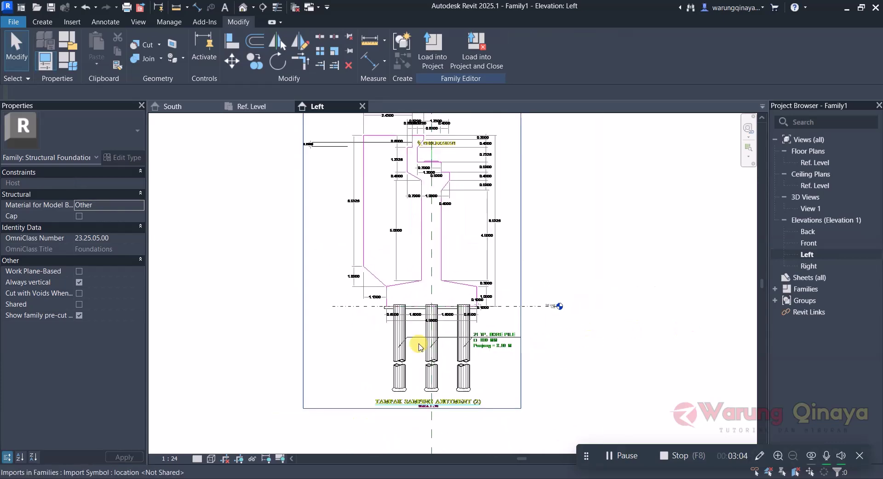
{"action": "scroll", "coordinate": [424, 346], "scroll_direction": "down", "scroll_amount": 1}
{"action": "scroll", "coordinate": [472, 354], "scroll_direction": "up", "scroll_amount": 2}
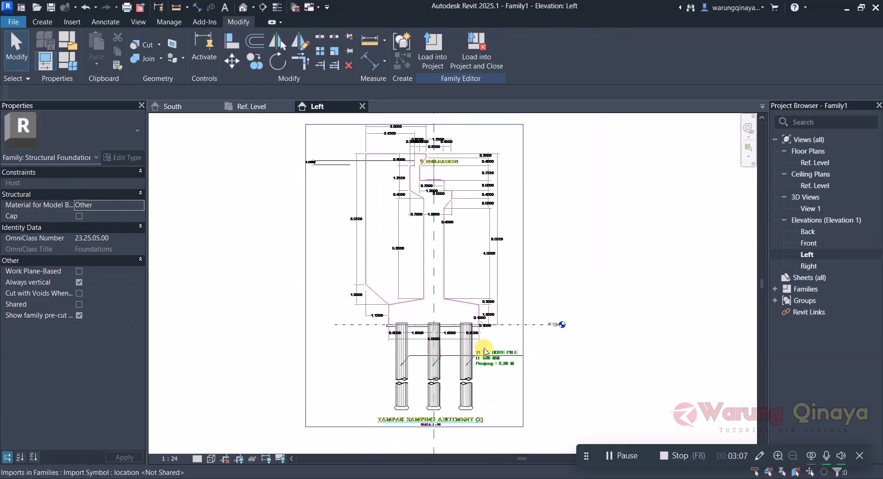
{"action": "scroll", "coordinate": [482, 350], "scroll_direction": "up", "scroll_amount": 1}
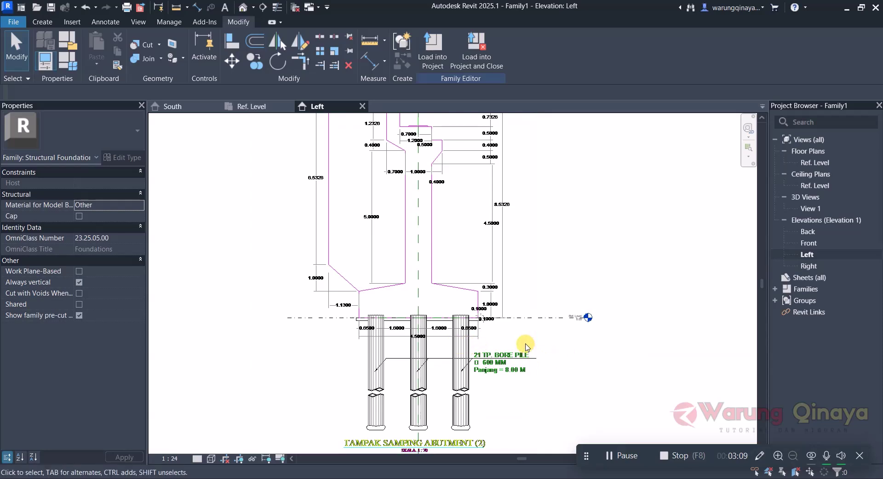
{"action": "scroll", "coordinate": [516, 313], "scroll_direction": "up", "scroll_amount": 1}
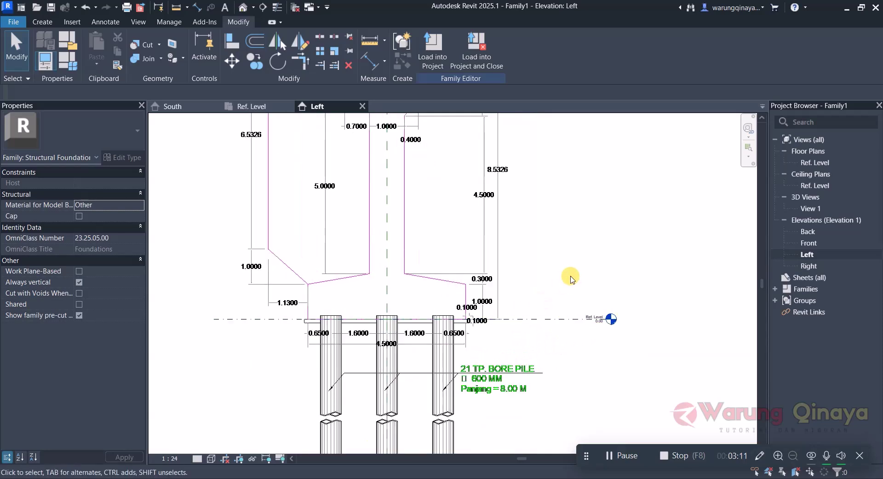
{"action": "left_click", "coordinate": [41, 22]}
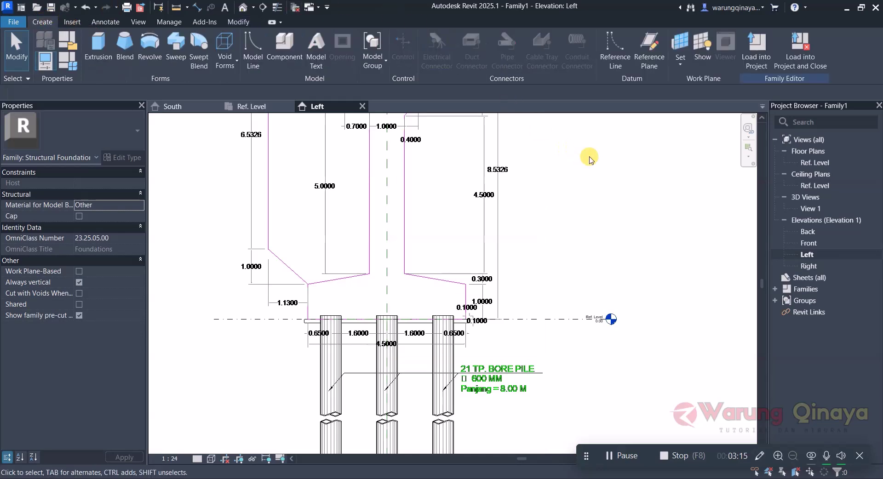
Place a Pick Lines reference plane 1.0 above the Ref. Level.
{"action": "left_click", "coordinate": [649, 46]}
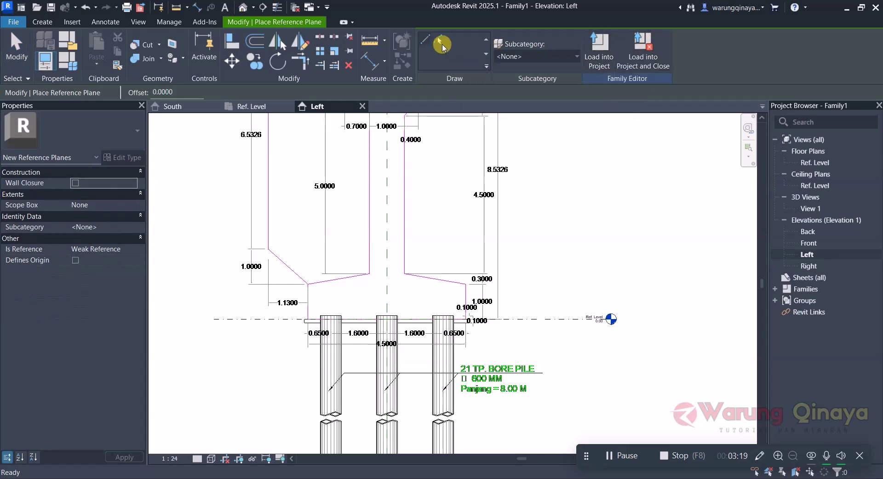
{"action": "left_click", "coordinate": [436, 40]}
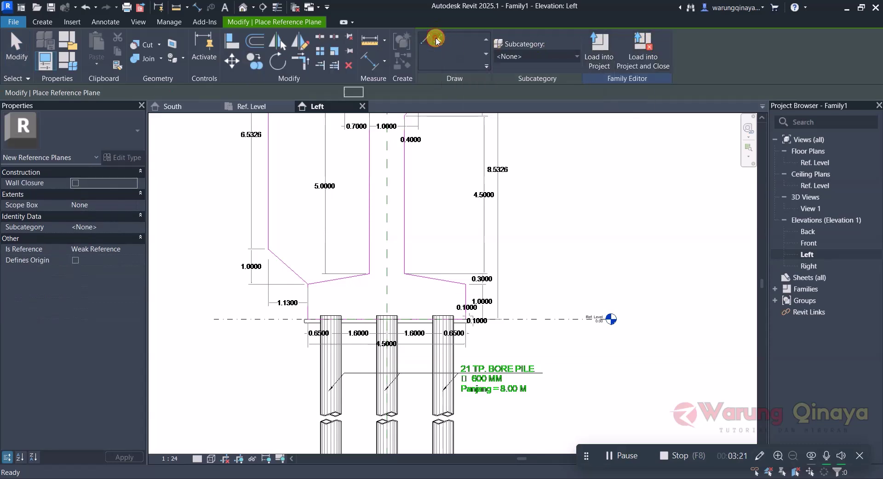
{"action": "scroll", "coordinate": [546, 338], "scroll_direction": "up", "scroll_amount": 3}
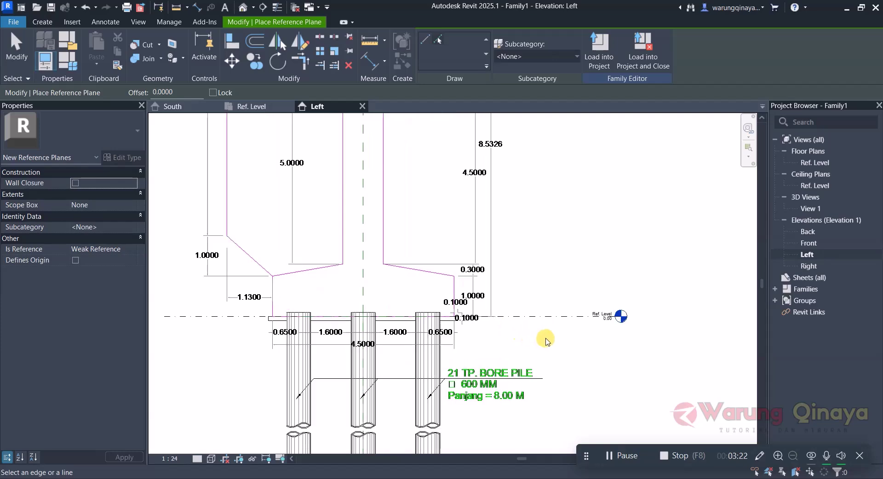
{"action": "scroll", "coordinate": [483, 302], "scroll_direction": "down", "scroll_amount": 2}
{"action": "scroll", "coordinate": [465, 294], "scroll_direction": "up", "scroll_amount": 2}
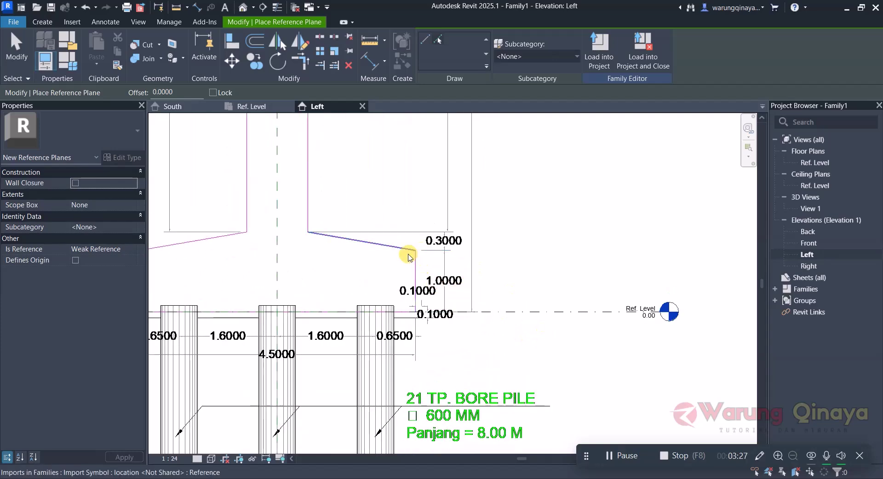
{"action": "scroll", "coordinate": [499, 300], "scroll_direction": "down", "scroll_amount": 1}
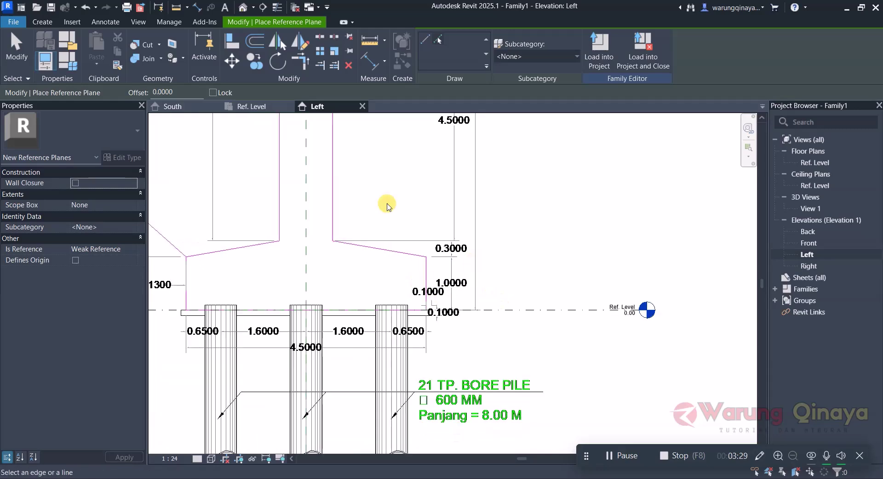
{"action": "left_click", "coordinate": [182, 91]}
{"action": "type", "text": "1.0000"}
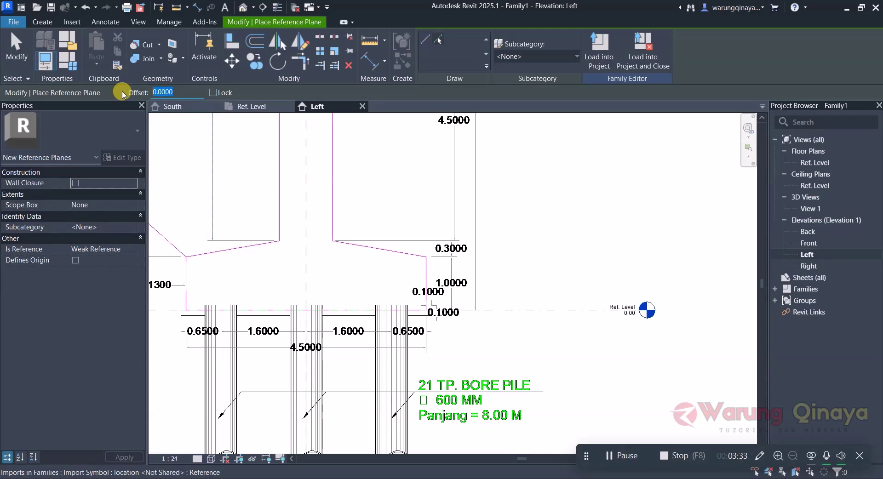
{"action": "left_click", "coordinate": [531, 309]}
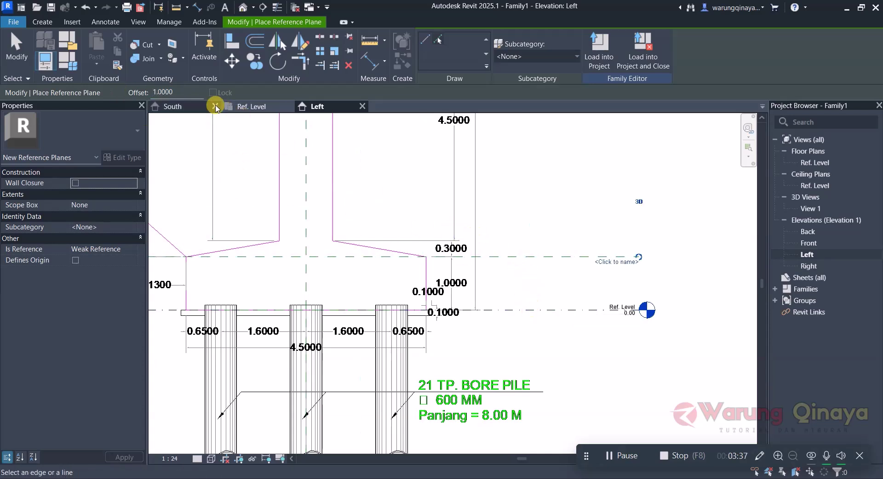
Add further reference planes at offsets 0.3 and 4.5 up the abutment.
{"action": "left_click", "coordinate": [178, 92]}
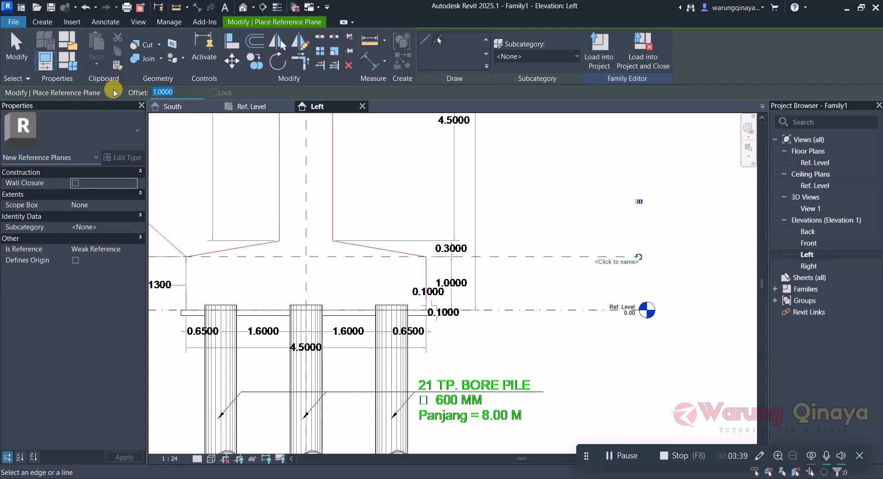
{"action": "type", "text": "0.3"}
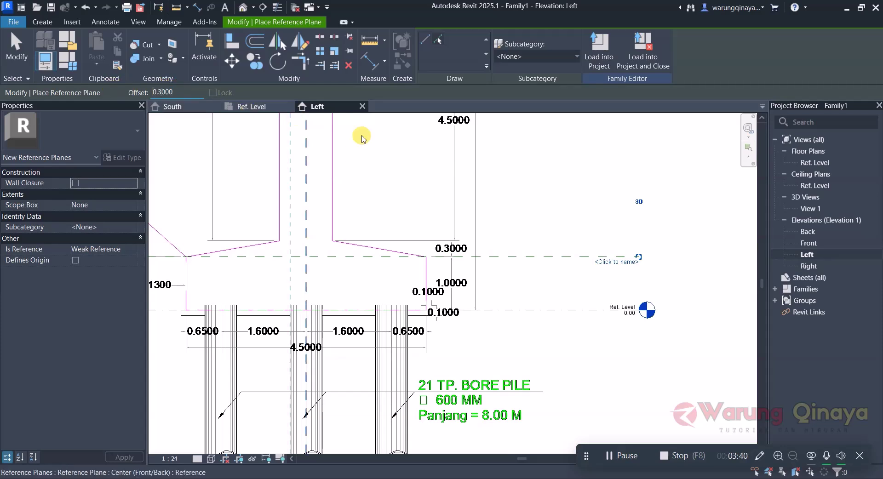
{"action": "scroll", "coordinate": [516, 260], "scroll_direction": "down", "scroll_amount": 3}
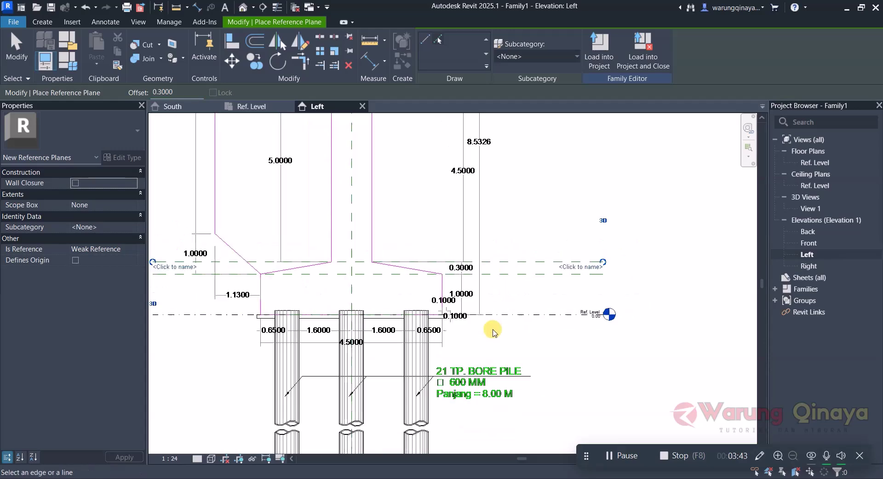
{"action": "scroll", "coordinate": [495, 304], "scroll_direction": "down", "scroll_amount": 4}
{"action": "scroll", "coordinate": [542, 241], "scroll_direction": "up", "scroll_amount": 4}
{"action": "scroll", "coordinate": [503, 233], "scroll_direction": "up", "scroll_amount": 3}
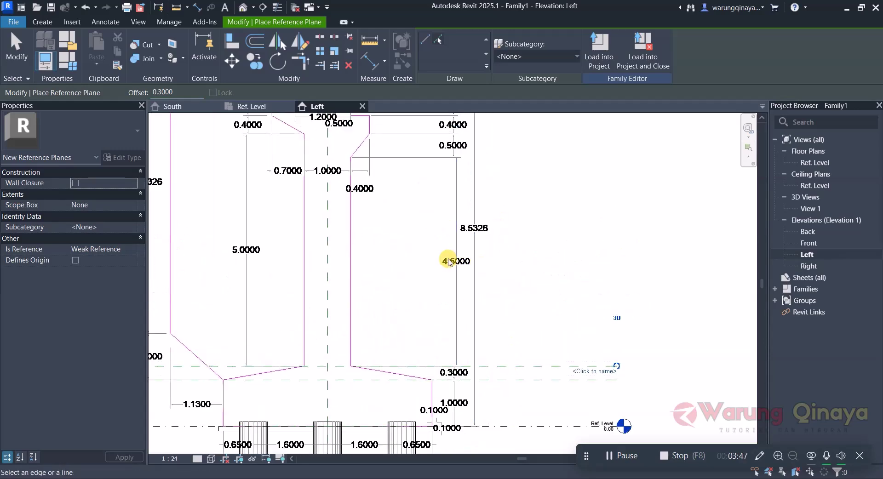
{"action": "double_click", "coordinate": [170, 92]}
{"action": "type", "text": "4"}
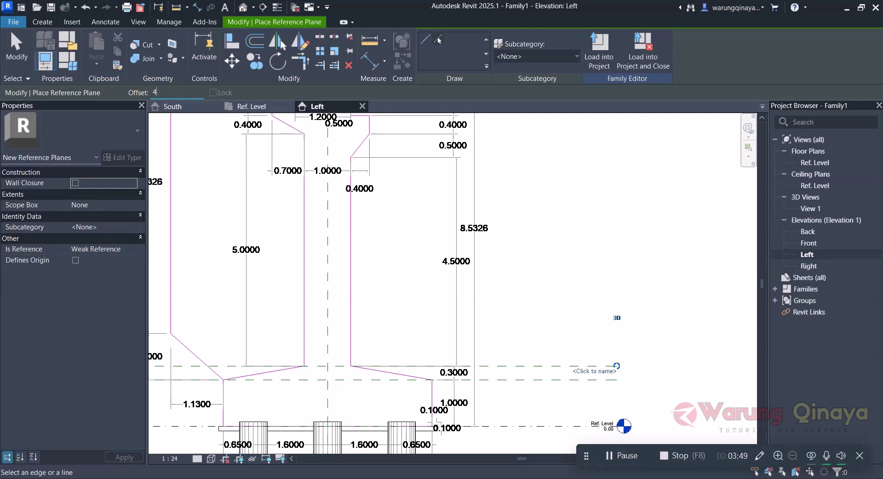
{"action": "type", "text": ".5000"}
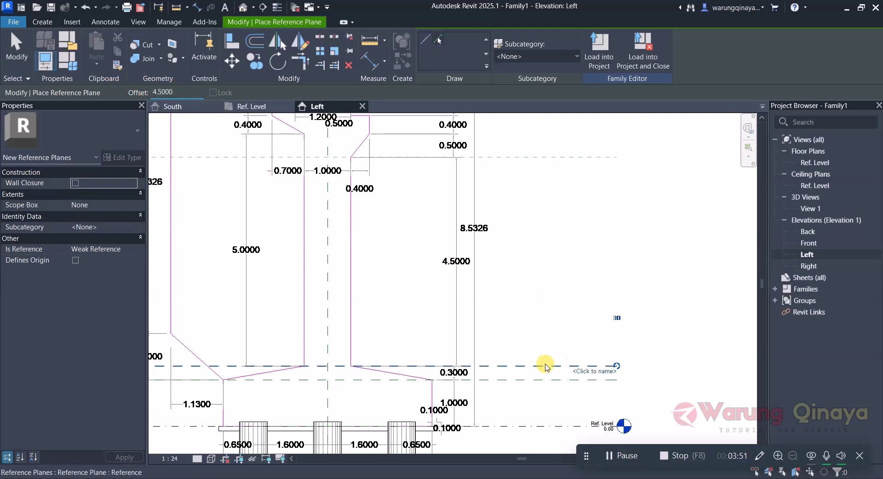
{"action": "left_click", "coordinate": [539, 363]}
Stack reference planes at 0.5, 0.4 and 0.5 spacings up the abutment.
{"action": "scroll", "coordinate": [515, 247], "scroll_direction": "down", "scroll_amount": 3}
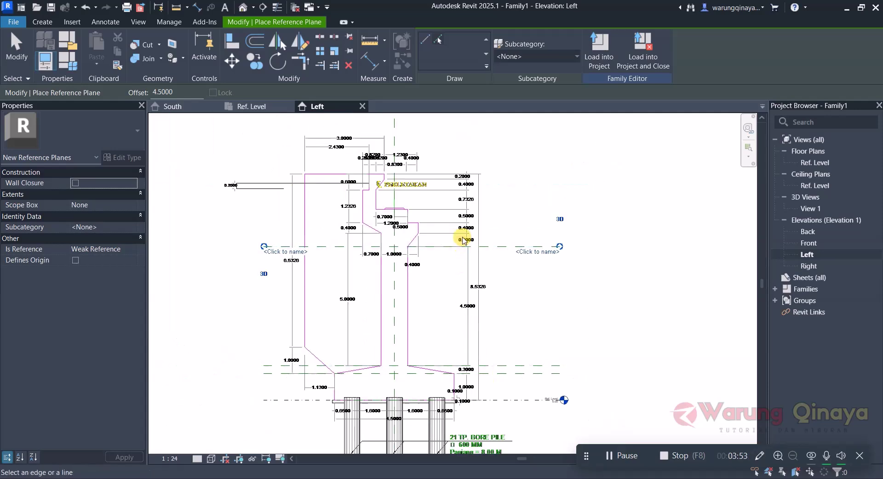
{"action": "scroll", "coordinate": [474, 246], "scroll_direction": "up", "scroll_amount": 5}
{"action": "left_click", "coordinate": [171, 91]}
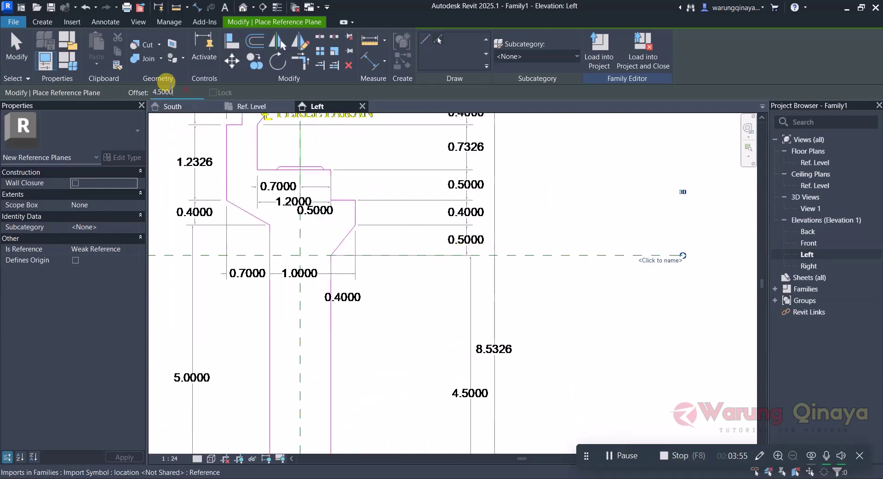
{"action": "type", "text": "05"}
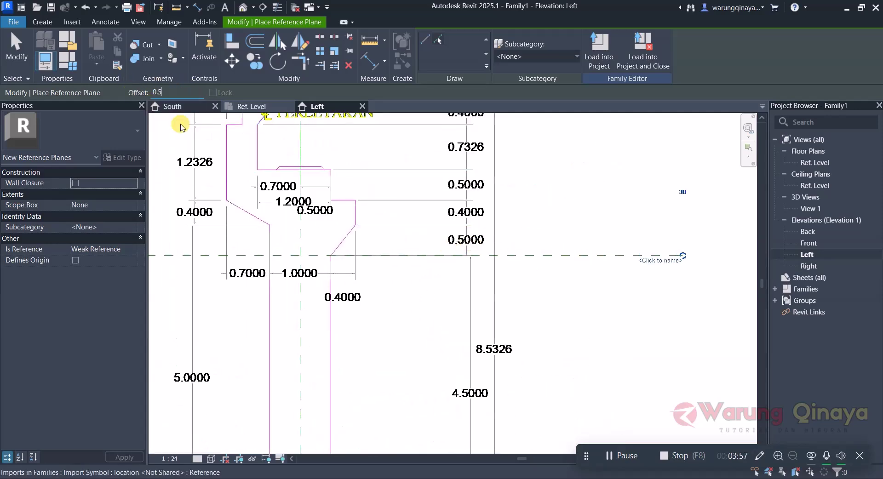
{"action": "left_click", "coordinate": [569, 256]}
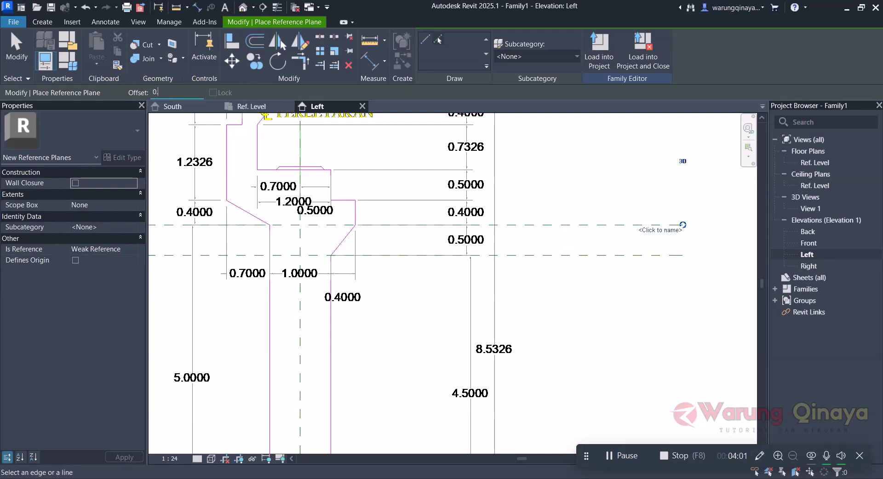
{"action": "left_click", "coordinate": [518, 228]}
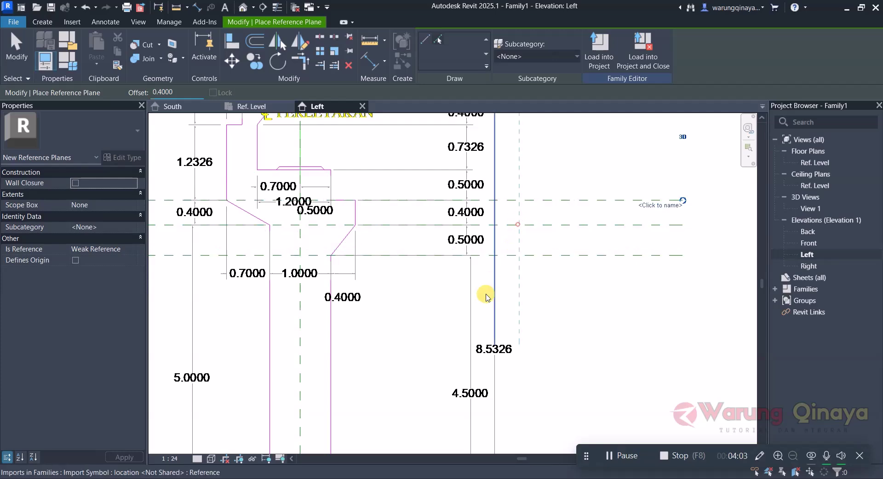
{"action": "scroll", "coordinate": [504, 223], "scroll_direction": "down", "scroll_amount": 2}
{"action": "scroll", "coordinate": [503, 223], "scroll_direction": "up", "scroll_amount": 3}
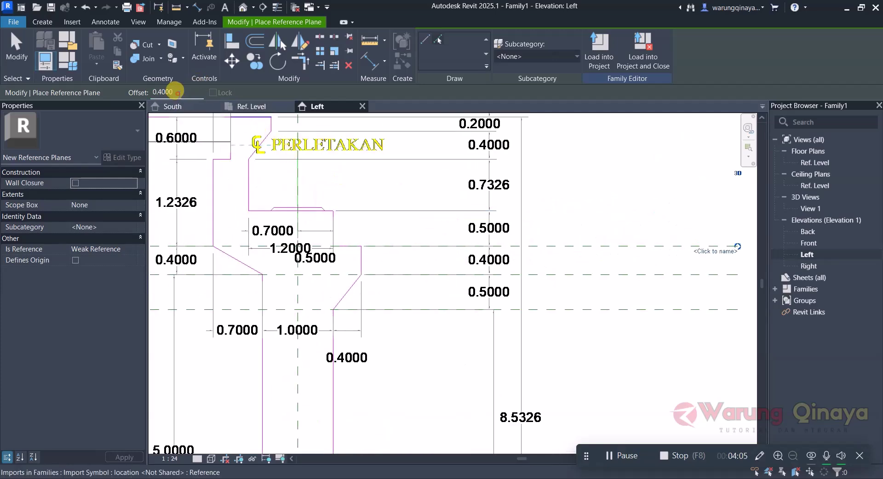
{"action": "left_click_drag", "start_coordinate": [177, 92], "coordinate": [139, 96]}
{"action": "type", "text": "5"}
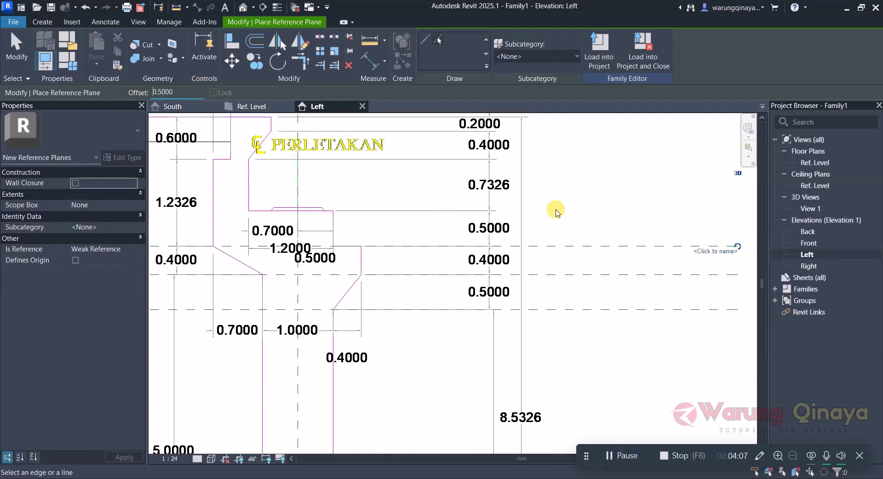
{"action": "left_click", "coordinate": [570, 246]}
Add reference planes at 0.7326 and 0.4 spacings toward the abutment top.
{"action": "scroll", "coordinate": [499, 296], "scroll_direction": "down", "scroll_amount": 1}
{"action": "scroll", "coordinate": [477, 212], "scroll_direction": "down", "scroll_amount": 1}
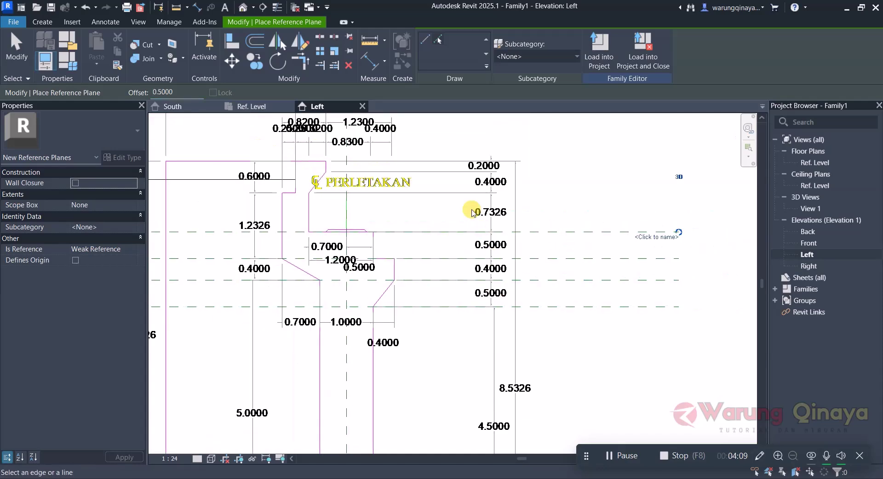
{"action": "scroll", "coordinate": [501, 213], "scroll_direction": "up", "scroll_amount": 3}
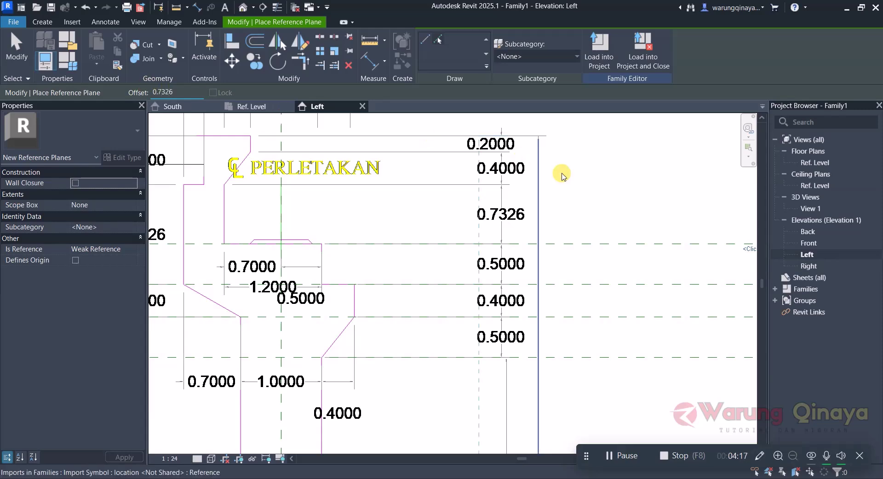
{"action": "left_click", "coordinate": [601, 242]}
{"action": "scroll", "coordinate": [574, 264], "scroll_direction": "down", "scroll_amount": 2}
{"action": "scroll", "coordinate": [479, 138], "scroll_direction": "up", "scroll_amount": 2}
{"action": "type", "text": "0."}
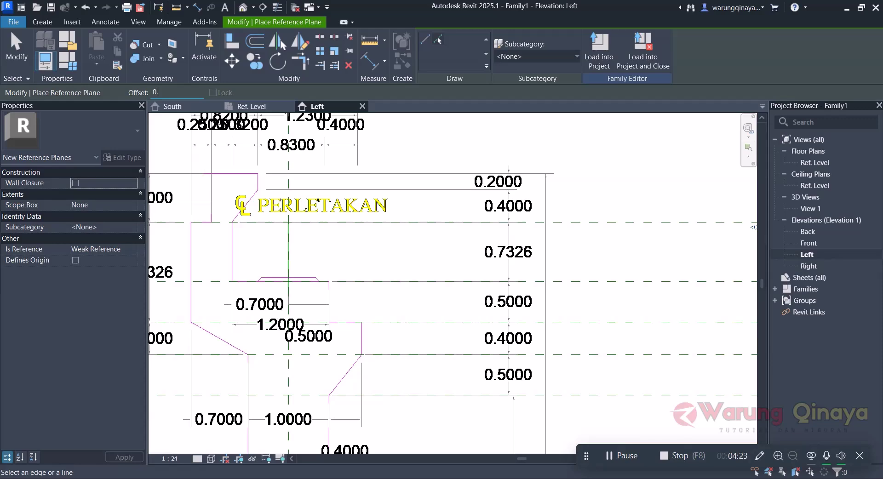
{"action": "type", "text": "4000"}
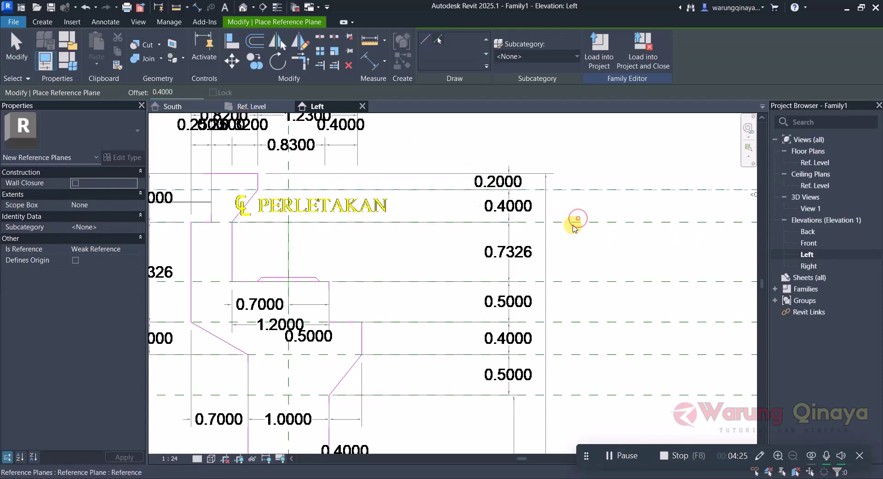
{"action": "left_click", "coordinate": [574, 228]}
{"action": "type", "text": "0.2000"}
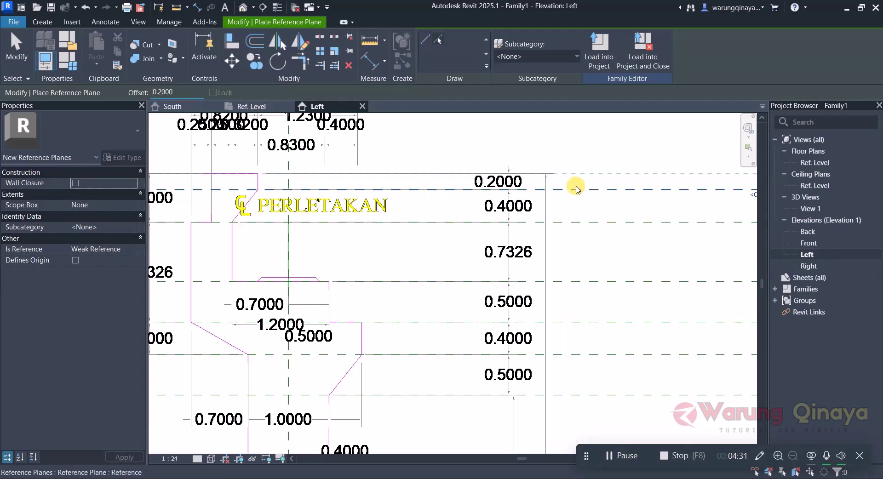
{"action": "scroll", "coordinate": [523, 162], "scroll_direction": "down", "scroll_amount": 2}
{"action": "scroll", "coordinate": [419, 134], "scroll_direction": "down", "scroll_amount": 2}
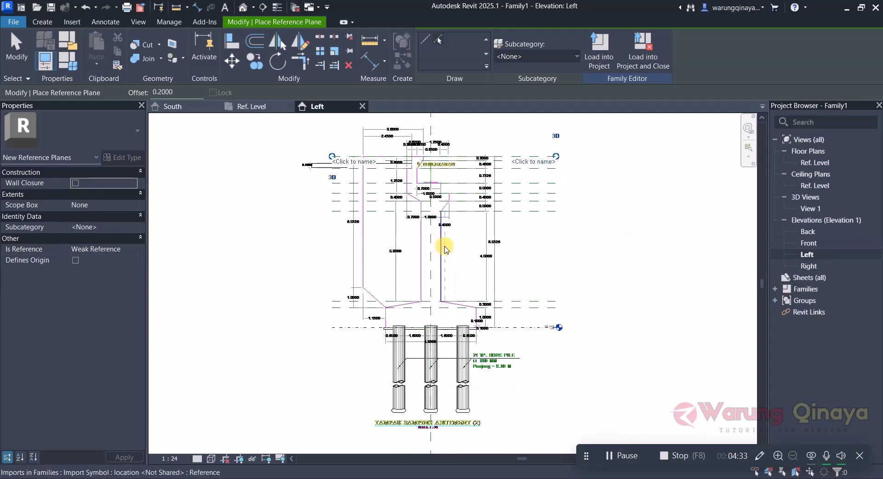
Place a vertical reference plane offset from the abutment's centre plane.
{"action": "scroll", "coordinate": [438, 260], "scroll_direction": "up", "scroll_amount": 3}
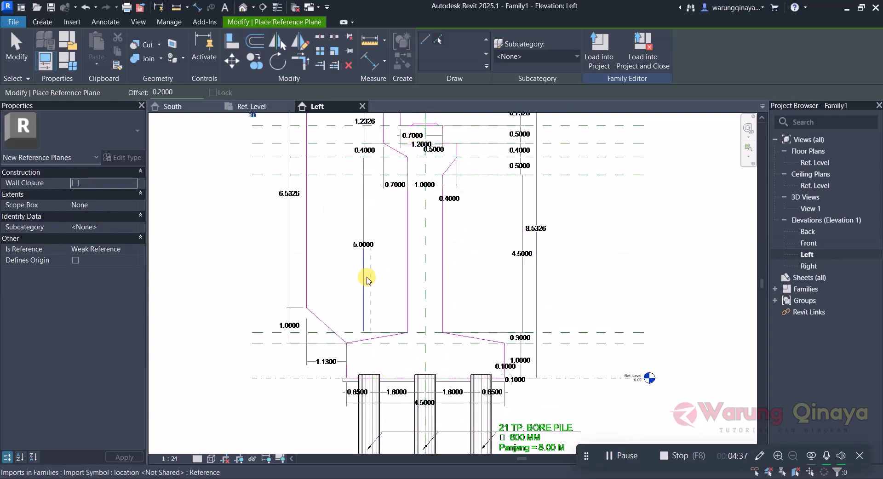
{"action": "scroll", "coordinate": [400, 368], "scroll_direction": "down", "scroll_amount": 2}
{"action": "scroll", "coordinate": [414, 315], "scroll_direction": "up", "scroll_amount": 2}
{"action": "scroll", "coordinate": [404, 334], "scroll_direction": "down", "scroll_amount": 2}
{"action": "scroll", "coordinate": [404, 262], "scroll_direction": "up", "scroll_amount": 1}
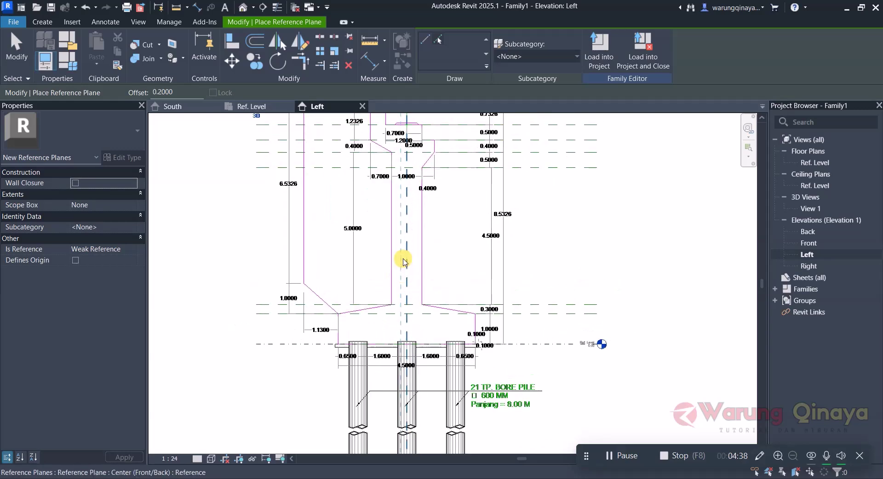
{"action": "scroll", "coordinate": [403, 261], "scroll_direction": "up", "scroll_amount": 2}
{"action": "scroll", "coordinate": [400, 156], "scroll_direction": "up", "scroll_amount": 1}
{"action": "scroll", "coordinate": [407, 296], "scroll_direction": "down", "scroll_amount": 1}
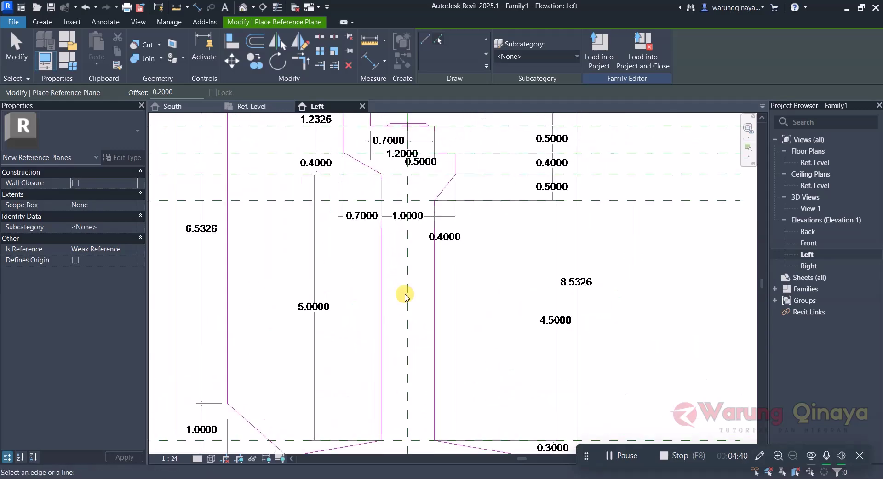
{"action": "scroll", "coordinate": [412, 245], "scroll_direction": "up", "scroll_amount": 1}
{"action": "scroll", "coordinate": [426, 204], "scroll_direction": "up", "scroll_amount": 1}
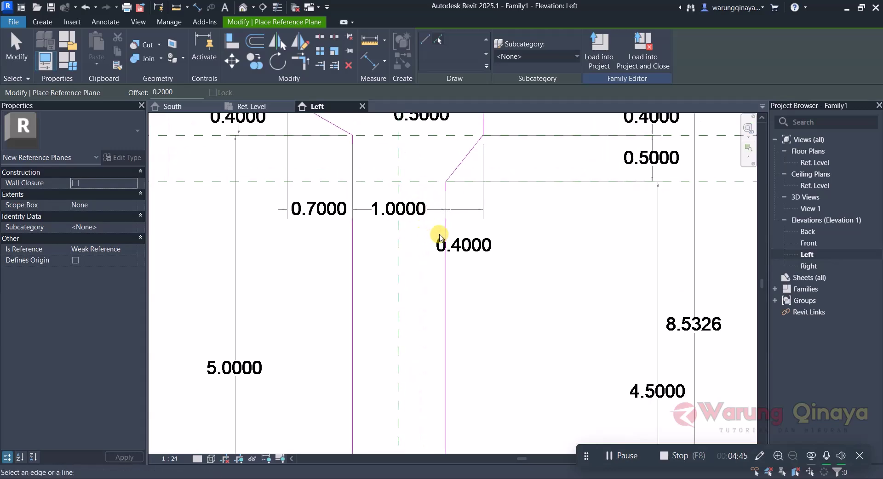
{"action": "scroll", "coordinate": [345, 246], "scroll_direction": "down", "scroll_amount": 1}
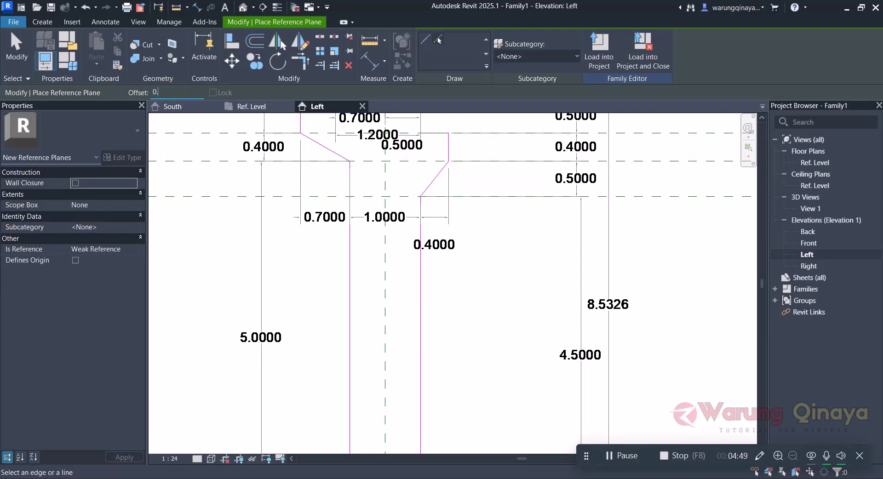
{"action": "left_click", "coordinate": [387, 280]}
Change the reference plane placement offset to 0.4.
{"action": "scroll", "coordinate": [389, 318], "scroll_direction": "down", "scroll_amount": 1}
{"action": "scroll", "coordinate": [428, 231], "scroll_direction": "up", "scroll_amount": 2}
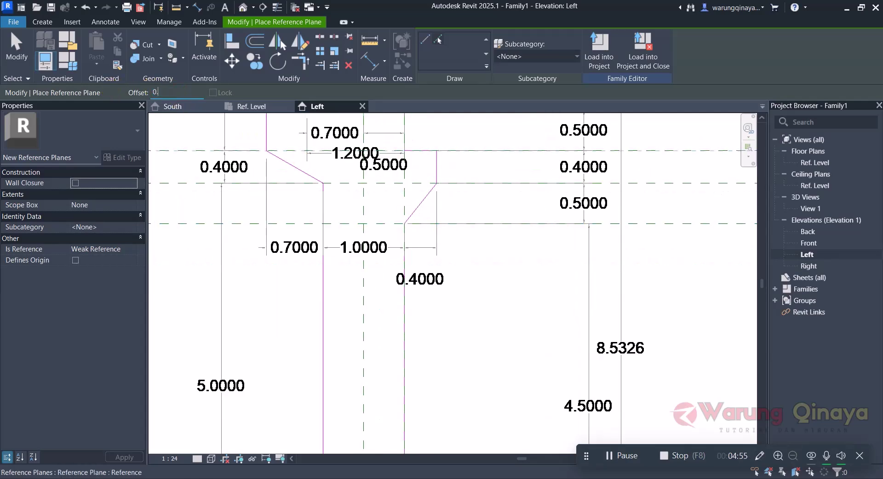
{"action": "type", "text": ".4000"}
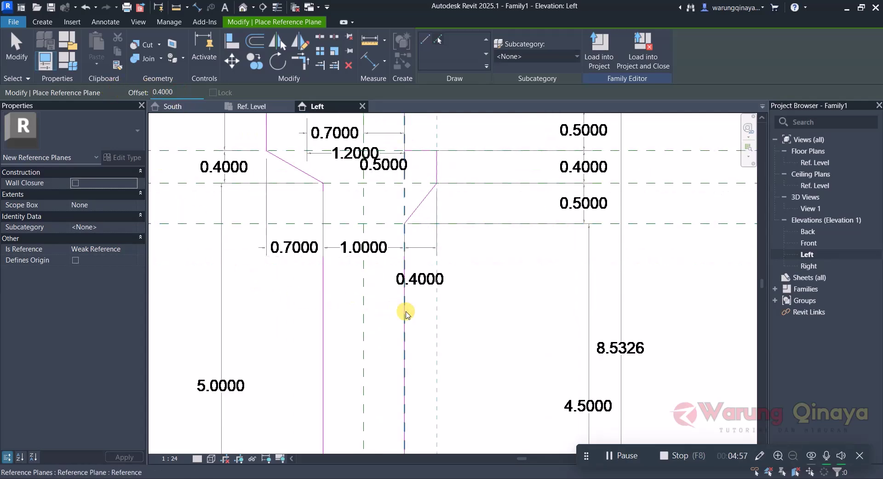
{"action": "scroll", "coordinate": [399, 191], "scroll_direction": "down", "scroll_amount": 3}
{"action": "scroll", "coordinate": [420, 282], "scroll_direction": "up", "scroll_amount": 2}
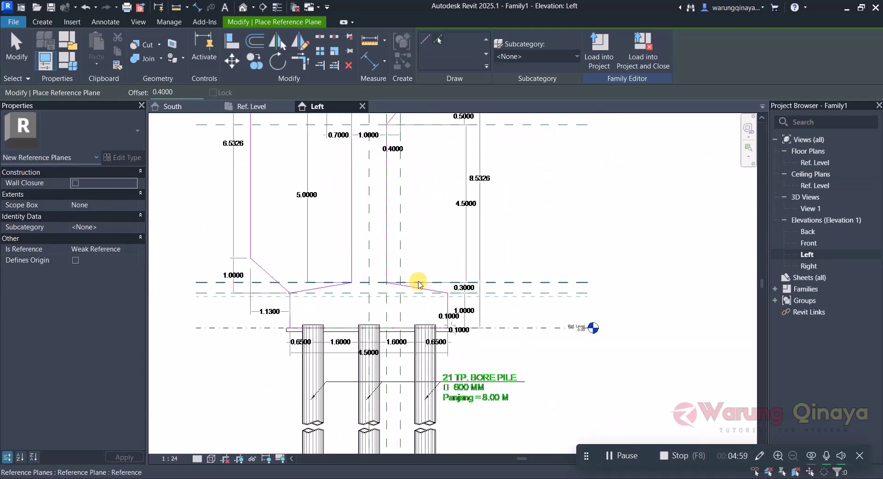
{"action": "scroll", "coordinate": [448, 325], "scroll_direction": "up", "scroll_amount": 1}
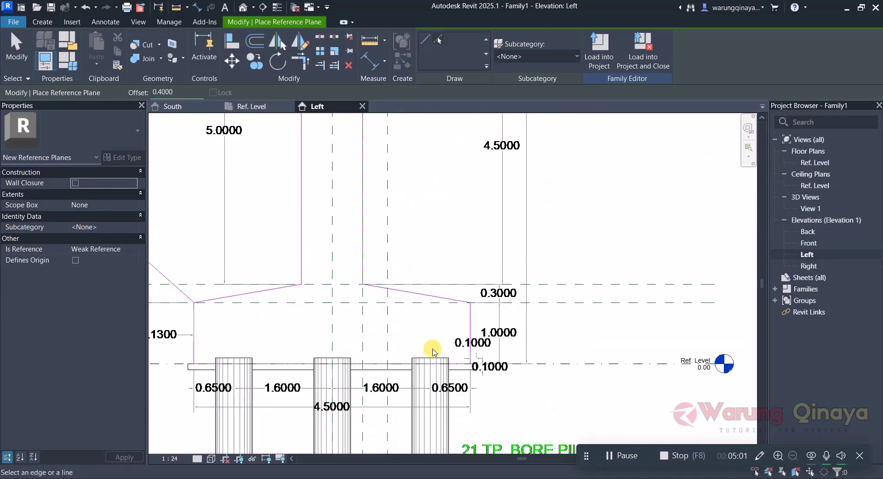
{"action": "scroll", "coordinate": [430, 343], "scroll_direction": "down", "scroll_amount": 1}
{"action": "scroll", "coordinate": [442, 311], "scroll_direction": "up", "scroll_amount": 2}
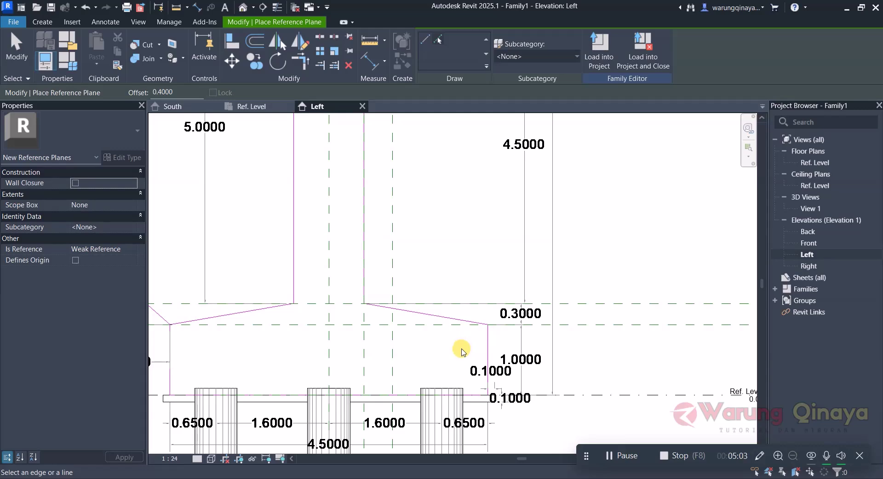
{"action": "scroll", "coordinate": [462, 351], "scroll_direction": "down", "scroll_amount": 1}
{"action": "scroll", "coordinate": [449, 326], "scroll_direction": "up", "scroll_amount": 2}
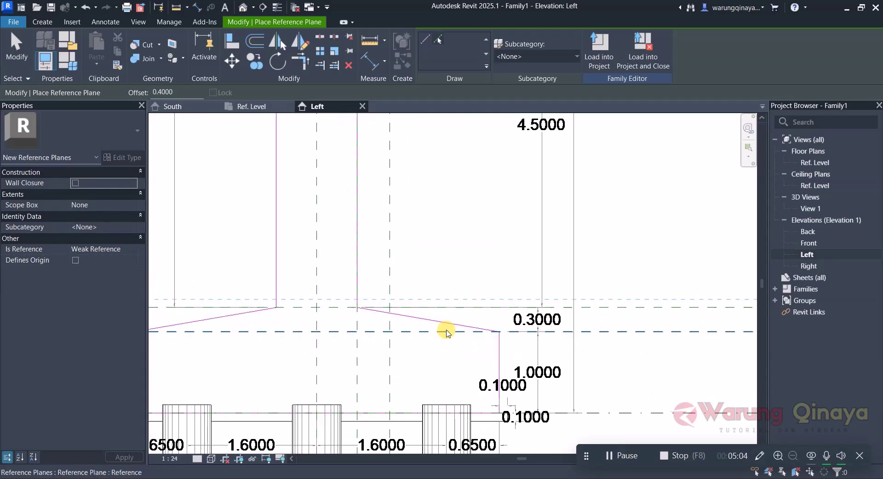
Add a 1.75 aligned dimension from the inner vertical line to the right outer edge.
{"action": "left_click", "coordinate": [375, 71]}
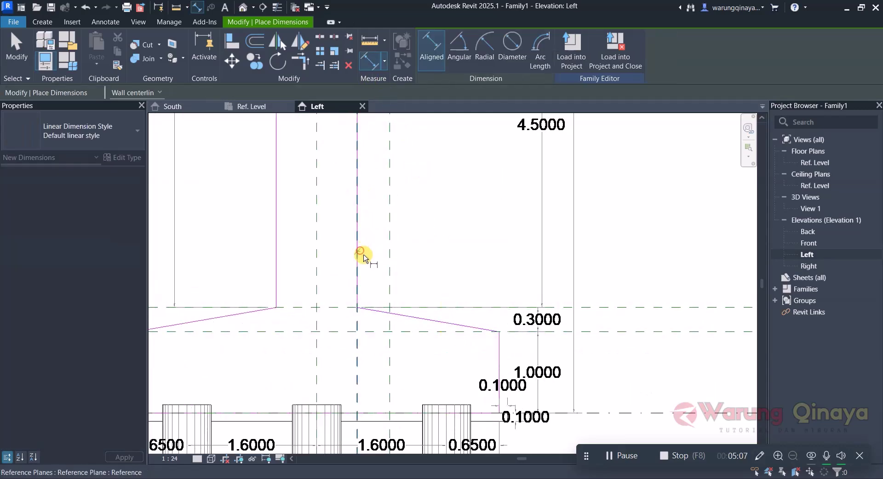
{"action": "left_click", "coordinate": [501, 345]}
{"action": "left_click", "coordinate": [428, 278]}
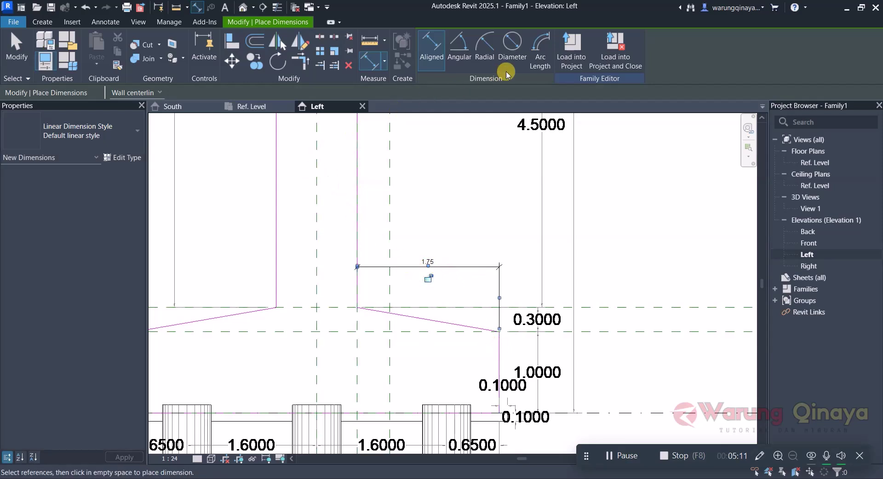
{"action": "left_click", "coordinate": [42, 21]}
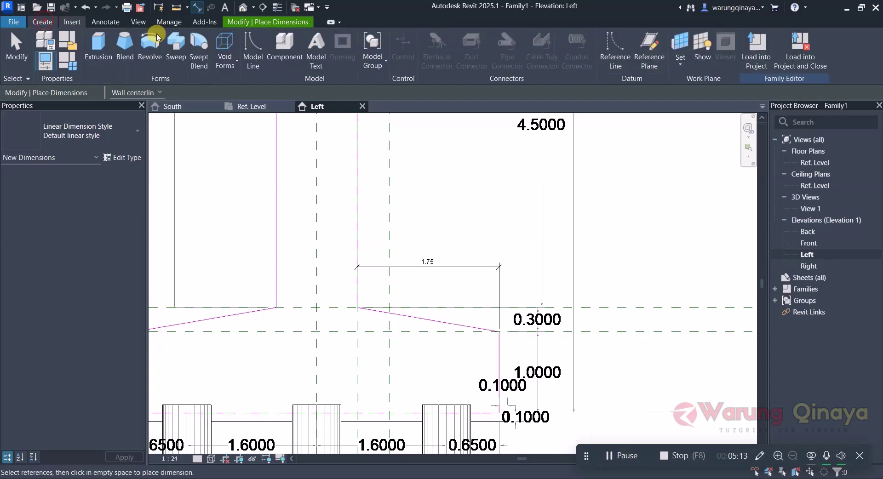
Place a reference plane along an abutment outline line using a 0.5 offset.
{"action": "left_click", "coordinate": [653, 46]}
{"action": "type", "text": "1.7"}
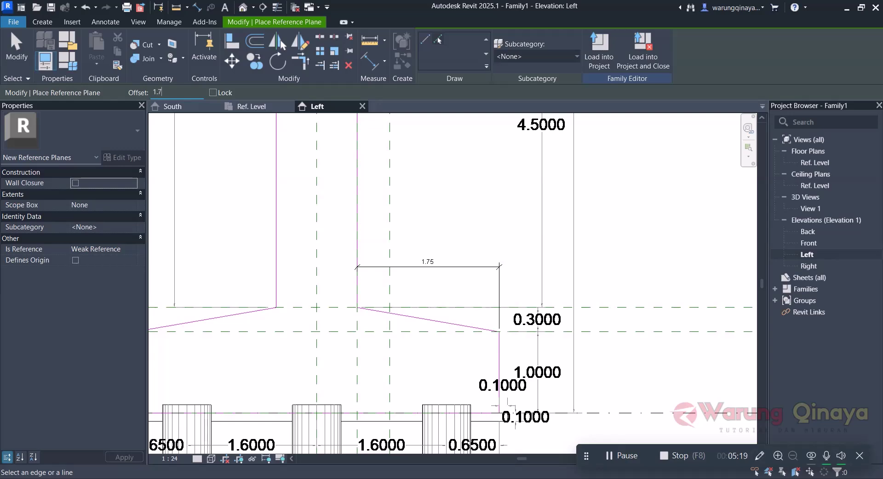
{"action": "type", "text": "500"}
{"action": "left_click", "coordinate": [359, 230]}
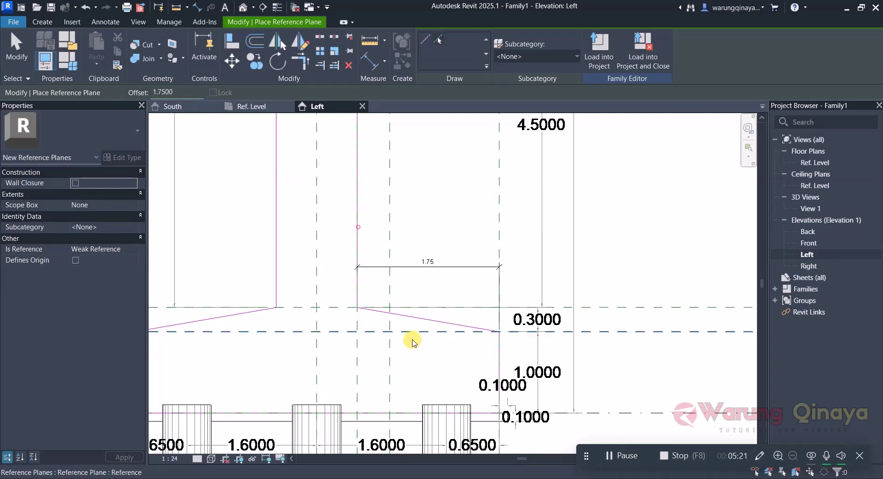
{"action": "scroll", "coordinate": [410, 340], "scroll_direction": "down", "scroll_amount": 3}
{"action": "scroll", "coordinate": [410, 193], "scroll_direction": "up", "scroll_amount": 3}
{"action": "scroll", "coordinate": [410, 248], "scroll_direction": "down", "scroll_amount": 3}
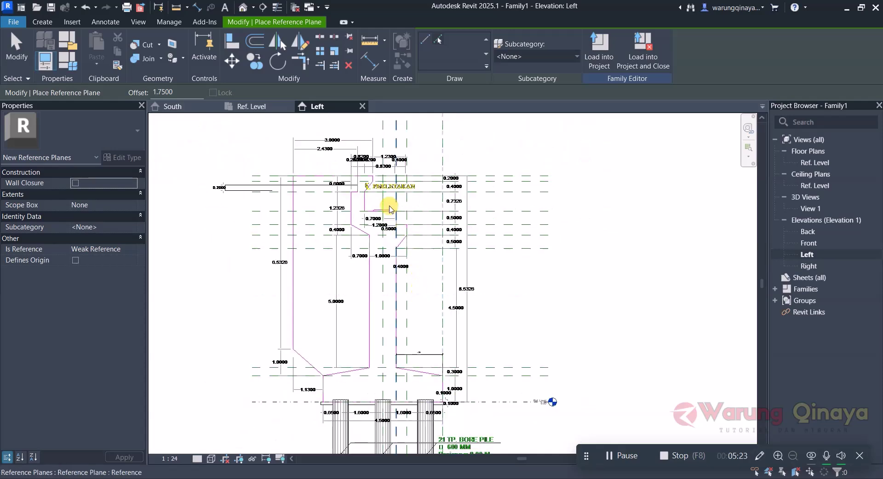
{"action": "scroll", "coordinate": [389, 197], "scroll_direction": "up", "scroll_amount": 3}
{"action": "scroll", "coordinate": [379, 179], "scroll_direction": "down", "scroll_amount": 1}
{"action": "scroll", "coordinate": [379, 179], "scroll_direction": "up", "scroll_amount": 2}
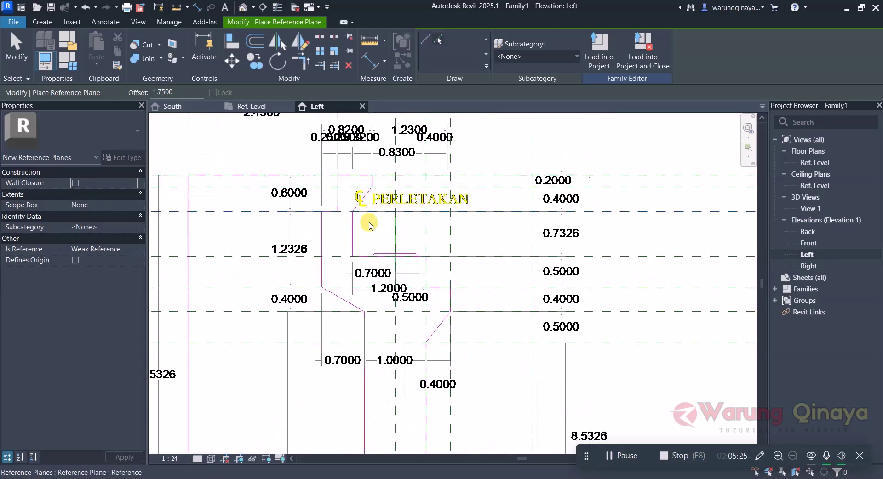
{"action": "scroll", "coordinate": [366, 191], "scroll_direction": "down", "scroll_amount": 2}
{"action": "scroll", "coordinate": [368, 400], "scroll_direction": "up", "scroll_amount": 3}
{"action": "scroll", "coordinate": [348, 420], "scroll_direction": "up", "scroll_amount": 2}
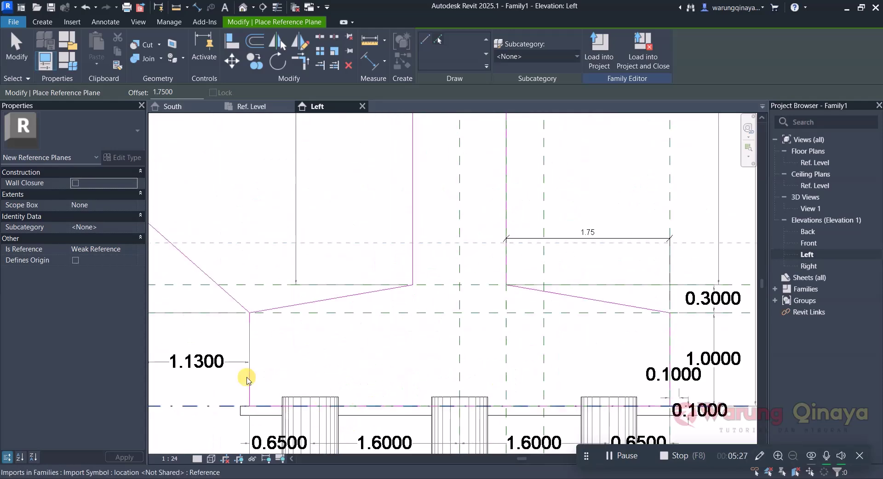
{"action": "scroll", "coordinate": [374, 351], "scroll_direction": "down", "scroll_amount": 1}
{"action": "scroll", "coordinate": [400, 285], "scroll_direction": "down", "scroll_amount": 1}
{"action": "scroll", "coordinate": [425, 207], "scroll_direction": "down", "scroll_amount": 1}
{"action": "scroll", "coordinate": [425, 207], "scroll_direction": "up", "scroll_amount": 2}
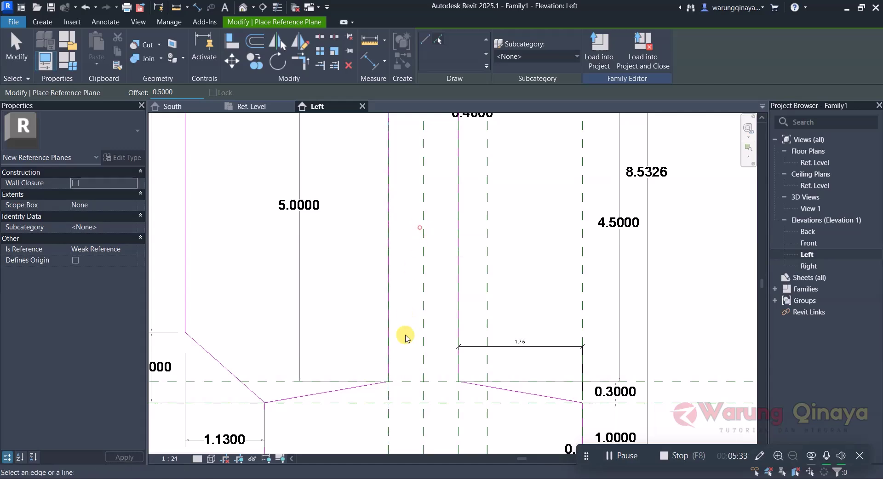
{"action": "scroll", "coordinate": [407, 313], "scroll_direction": "down", "scroll_amount": 3}
{"action": "scroll", "coordinate": [405, 239], "scroll_direction": "up", "scroll_amount": 1}
{"action": "scroll", "coordinate": [397, 202], "scroll_direction": "up", "scroll_amount": 2}
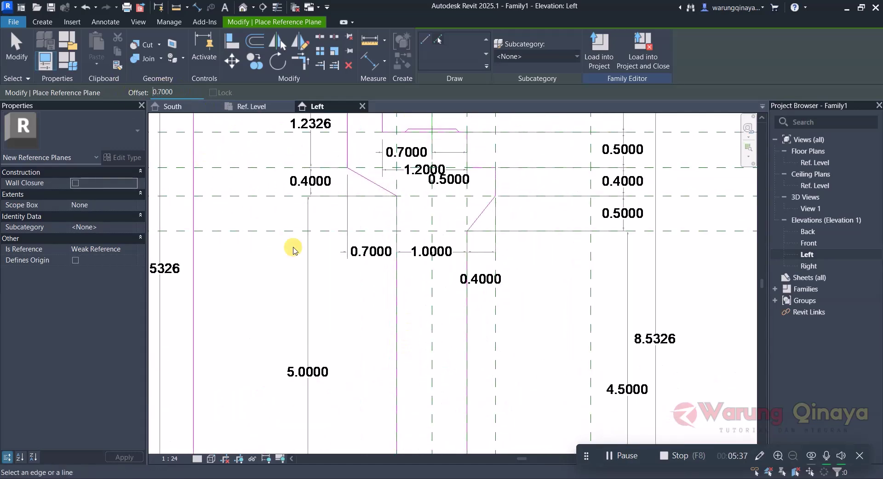
{"action": "scroll", "coordinate": [396, 309], "scroll_direction": "down", "scroll_amount": 1}
{"action": "scroll", "coordinate": [371, 363], "scroll_direction": "down", "scroll_amount": 2}
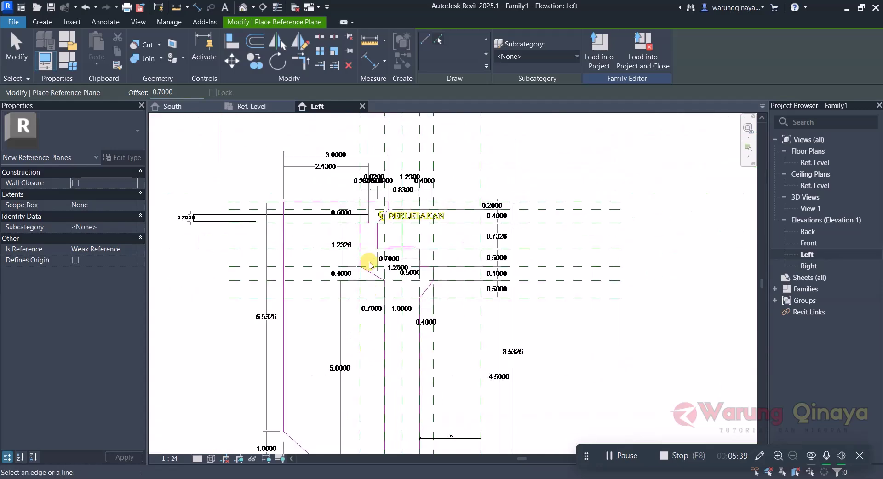
{"action": "scroll", "coordinate": [368, 202], "scroll_direction": "down", "scroll_amount": 1}
{"action": "scroll", "coordinate": [367, 312], "scroll_direction": "down", "scroll_amount": 1}
{"action": "scroll", "coordinate": [369, 366], "scroll_direction": "up", "scroll_amount": 1}
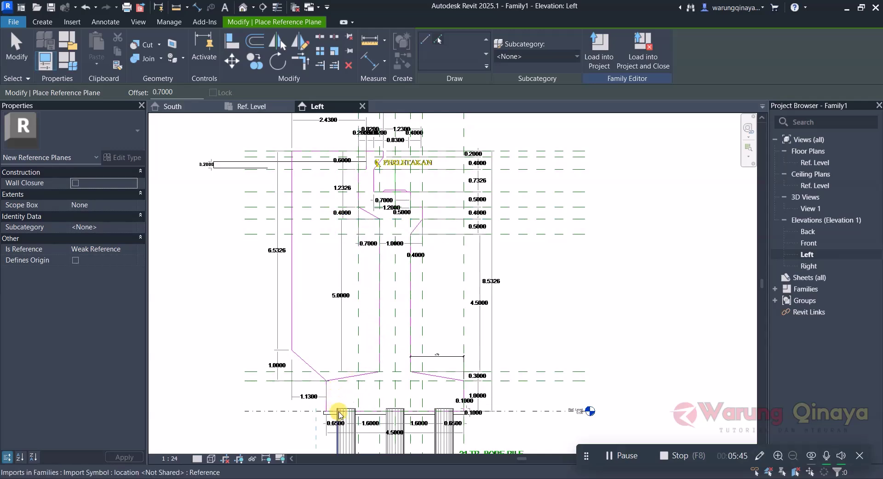
{"action": "scroll", "coordinate": [341, 431], "scroll_direction": "up", "scroll_amount": 3}
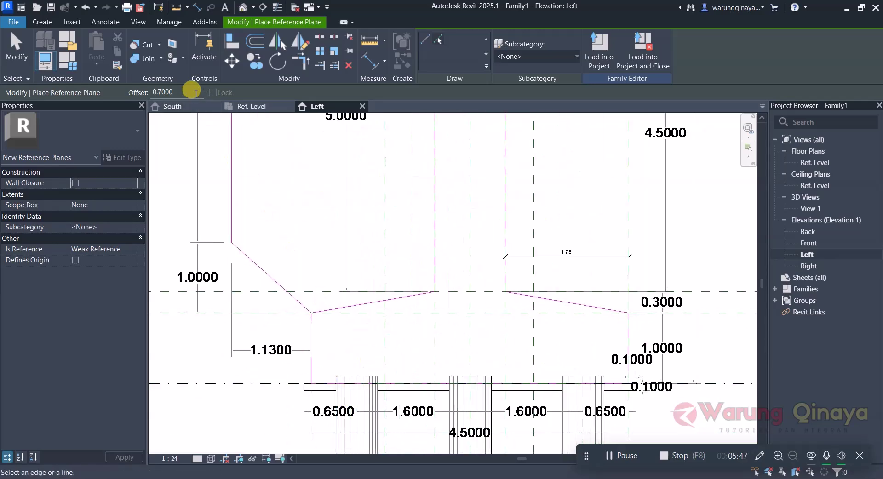
Replace the 0.7000 offset and place another reference plane on the abutment outline.
{"action": "left_click", "coordinate": [182, 91]}
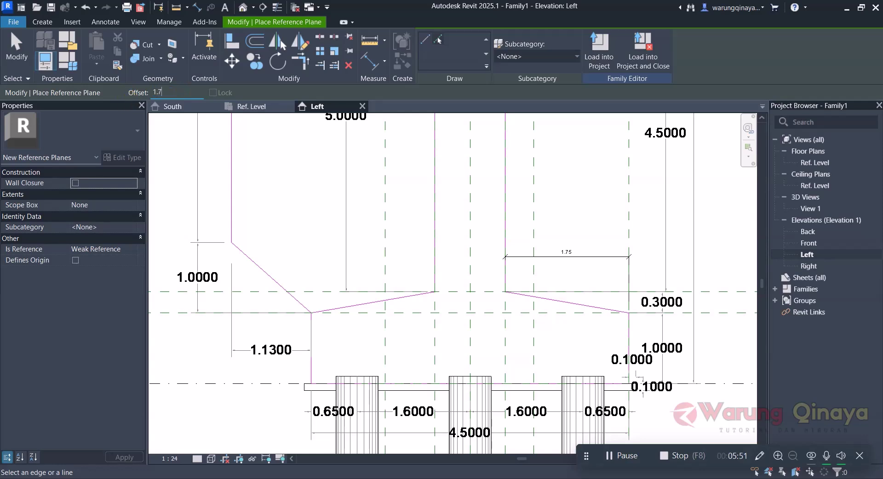
{"action": "left_click", "coordinate": [432, 259]}
{"action": "scroll", "coordinate": [380, 354], "scroll_direction": "down", "scroll_amount": 3}
{"action": "scroll", "coordinate": [392, 197], "scroll_direction": "down", "scroll_amount": 2}
{"action": "scroll", "coordinate": [393, 197], "scroll_direction": "up", "scroll_amount": 5}
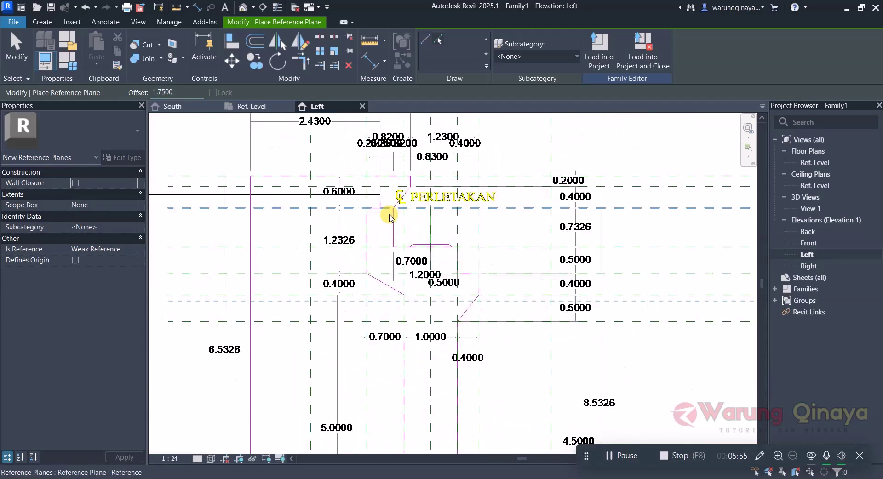
{"action": "scroll", "coordinate": [342, 201], "scroll_direction": "up", "scroll_amount": 2}
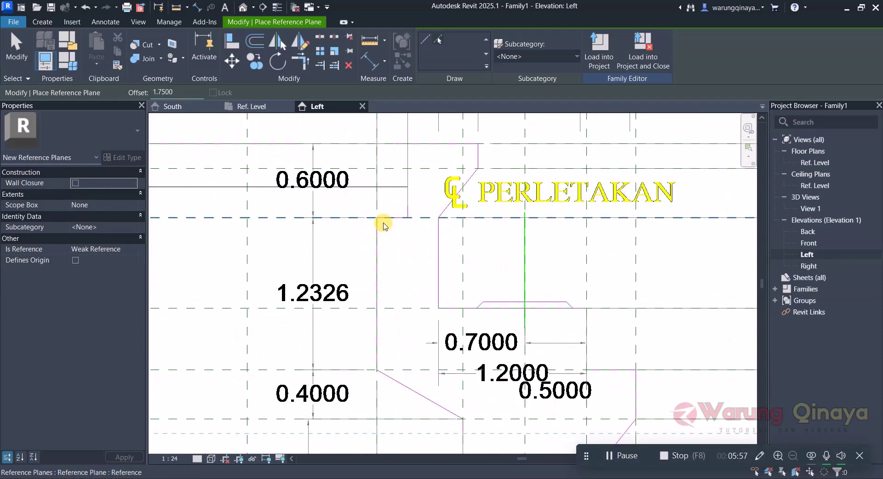
{"action": "scroll", "coordinate": [394, 325], "scroll_direction": "down", "scroll_amount": 1}
{"action": "scroll", "coordinate": [408, 203], "scroll_direction": "down", "scroll_amount": 2}
{"action": "scroll", "coordinate": [417, 189], "scroll_direction": "up", "scroll_amount": 2}
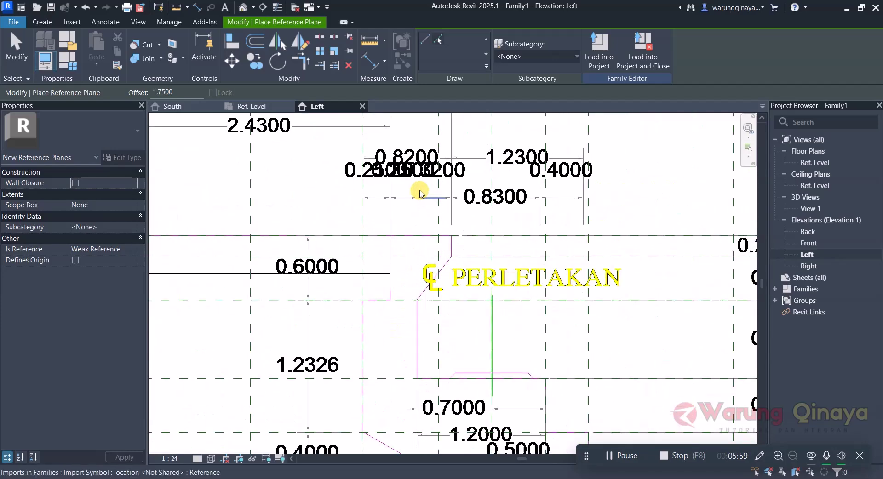
{"action": "scroll", "coordinate": [394, 179], "scroll_direction": "down", "scroll_amount": 2}
{"action": "scroll", "coordinate": [414, 253], "scroll_direction": "up", "scroll_amount": 1}
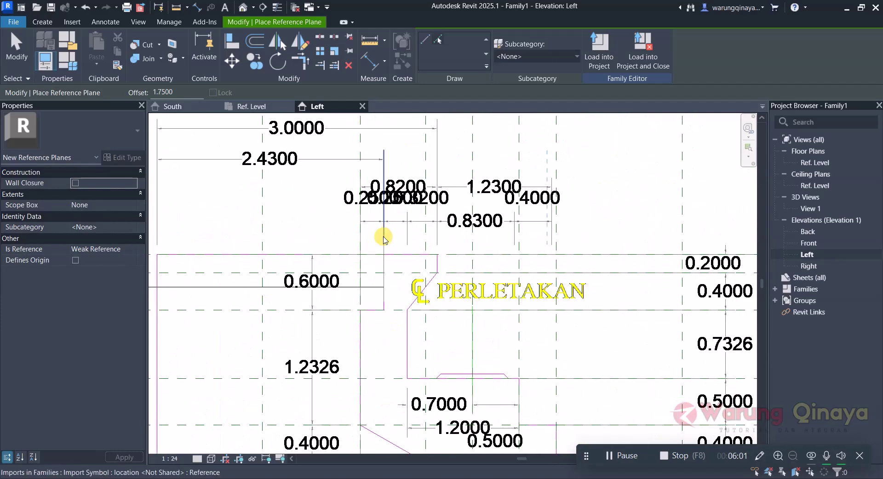
{"action": "scroll", "coordinate": [385, 233], "scroll_direction": "down", "scroll_amount": 1}
{"action": "scroll", "coordinate": [376, 259], "scroll_direction": "up", "scroll_amount": 1}
Dimension the two 0.25 spacings between the top reference planes as a chain.
{"action": "left_click", "coordinate": [370, 61]}
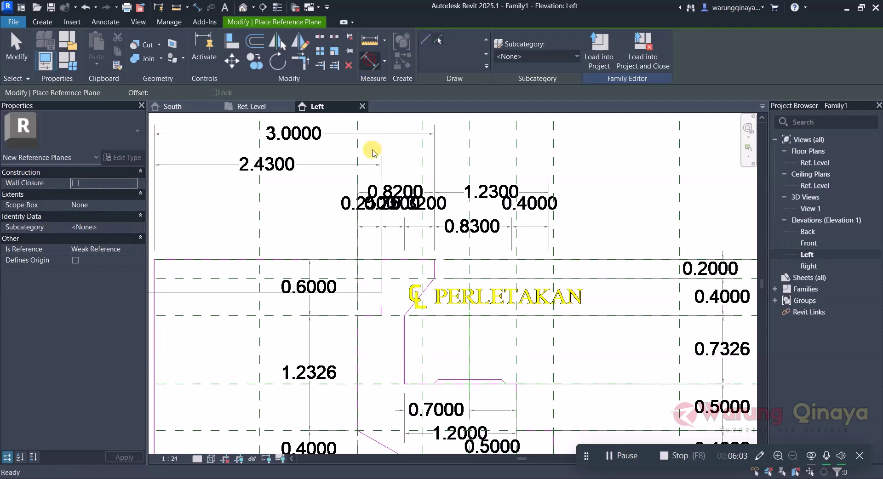
{"action": "left_click", "coordinate": [358, 342]}
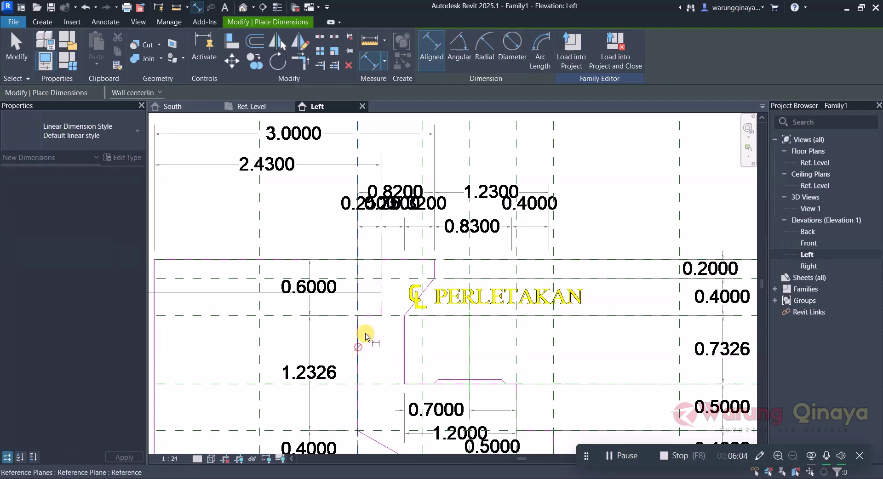
{"action": "left_click", "coordinate": [382, 303]}
{"action": "scroll", "coordinate": [366, 156], "scroll_direction": "up", "scroll_amount": 2}
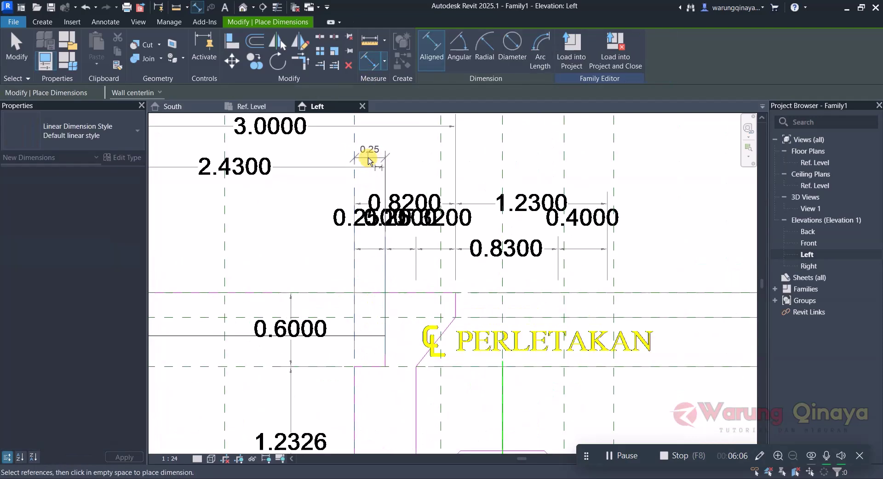
{"action": "left_click", "coordinate": [373, 305]}
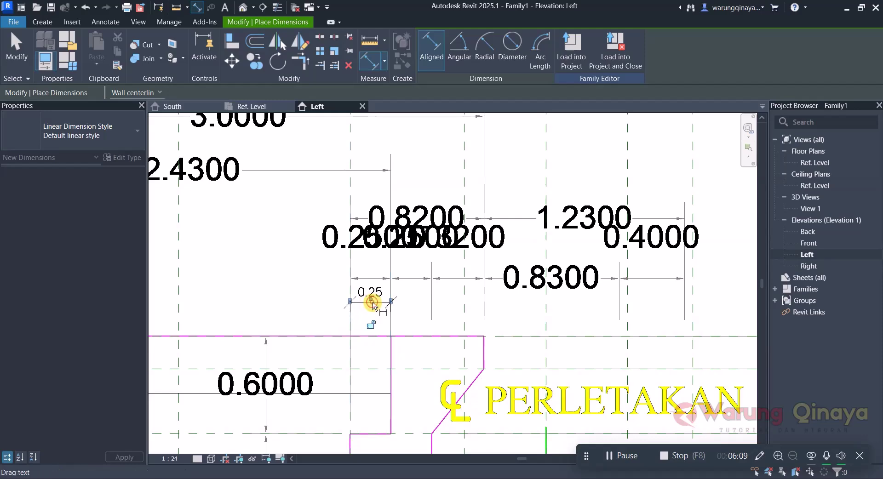
{"action": "scroll", "coordinate": [393, 322], "scroll_direction": "down", "scroll_amount": 2}
{"action": "scroll", "coordinate": [378, 372], "scroll_direction": "up", "scroll_amount": 1}
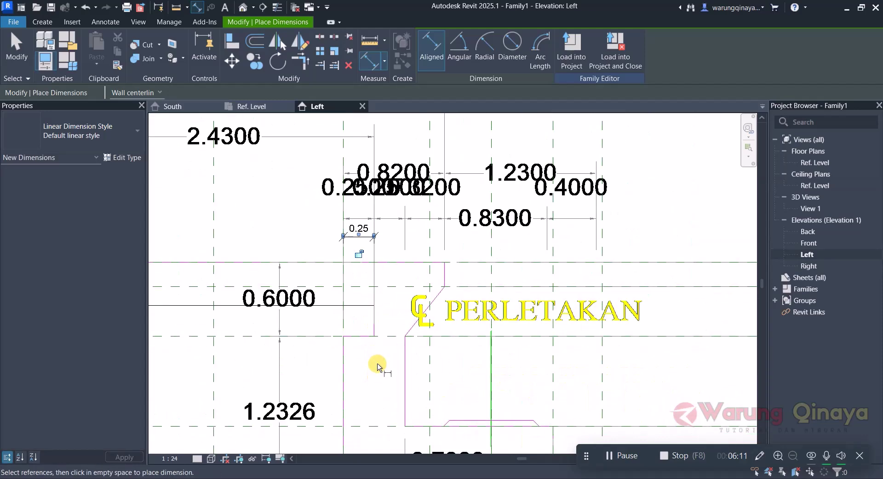
{"action": "left_click", "coordinate": [379, 326]}
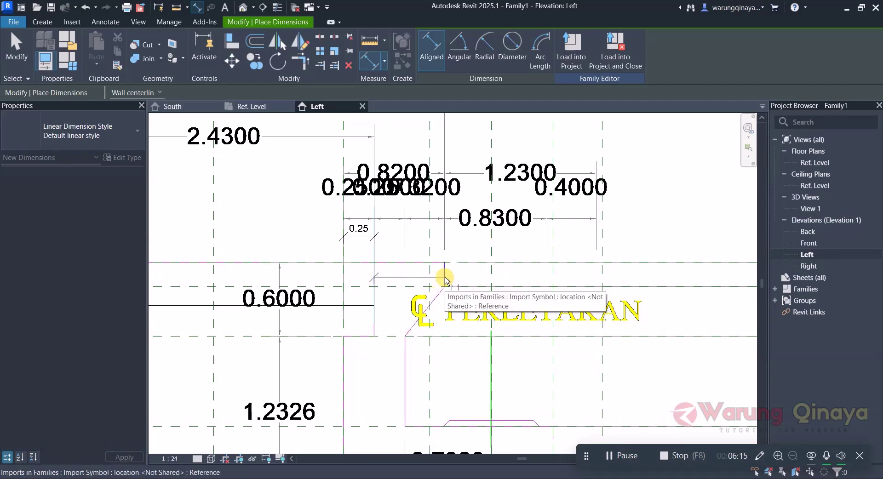
{"action": "left_click", "coordinate": [404, 352]}
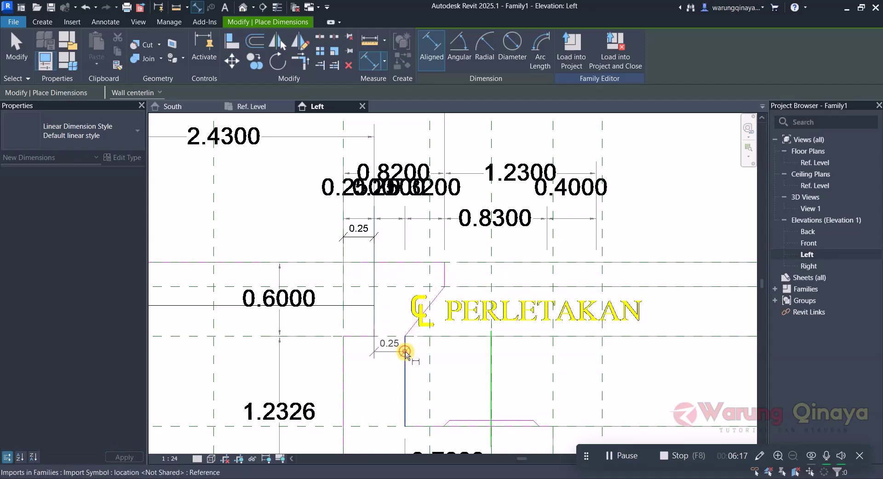
{"action": "left_click", "coordinate": [460, 242]}
{"action": "scroll", "coordinate": [322, 217], "scroll_direction": "down", "scroll_amount": 2}
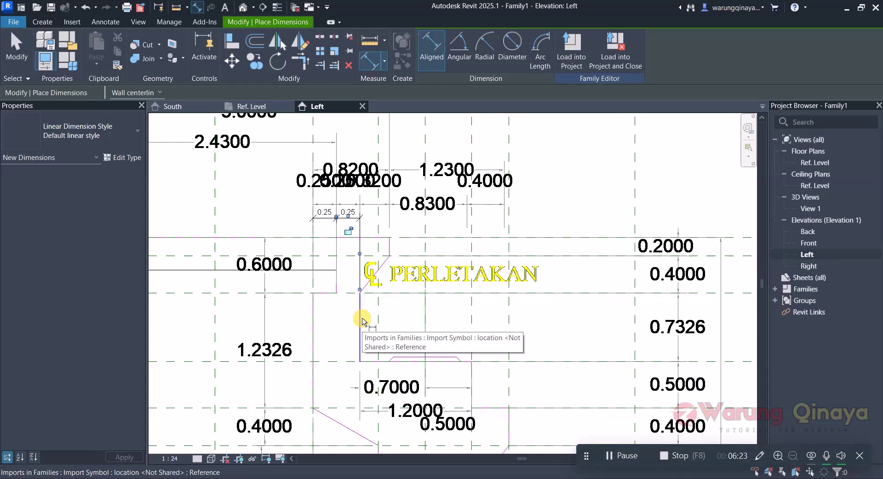
Add the 1.20 and 0.32 dimensions in the top row of reference planes.
{"action": "left_click", "coordinate": [363, 321]}
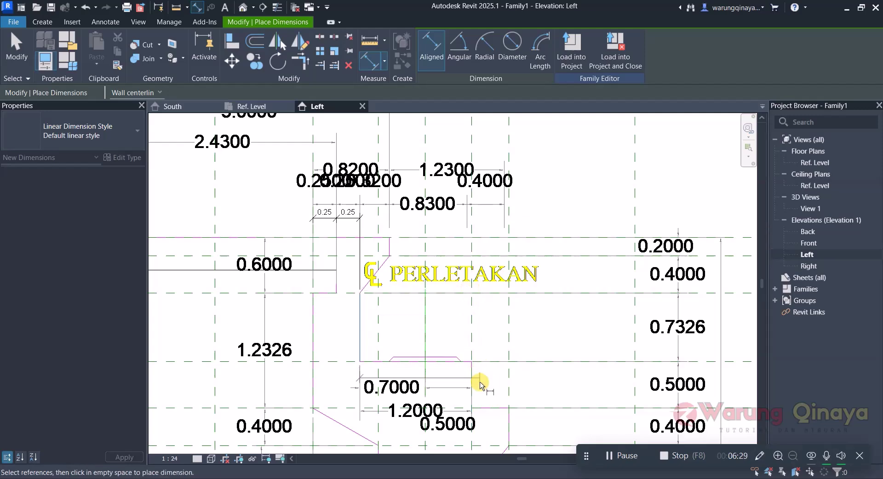
{"action": "left_click", "coordinate": [491, 348]}
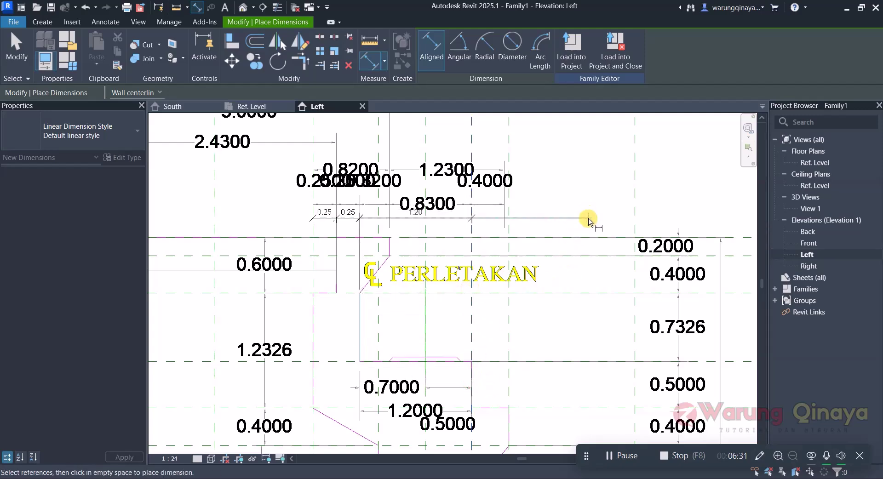
{"action": "left_click", "coordinate": [589, 220]}
{"action": "scroll", "coordinate": [414, 304], "scroll_direction": "down", "scroll_amount": 1}
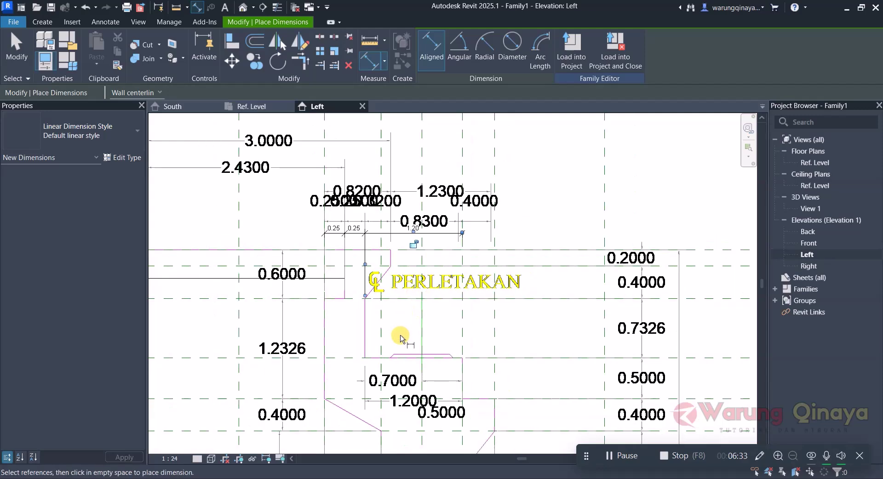
{"action": "scroll", "coordinate": [405, 331], "scroll_direction": "down", "scroll_amount": 1}
{"action": "scroll", "coordinate": [391, 276], "scroll_direction": "up", "scroll_amount": 3}
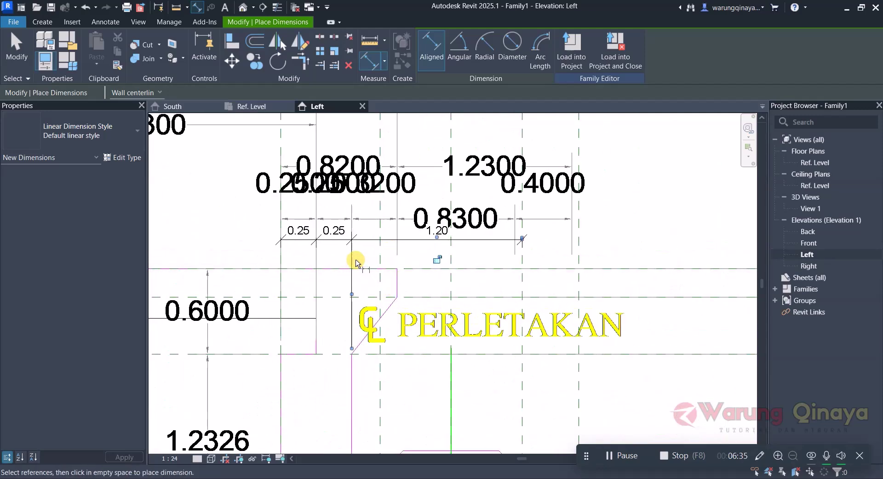
{"action": "left_click", "coordinate": [357, 372]}
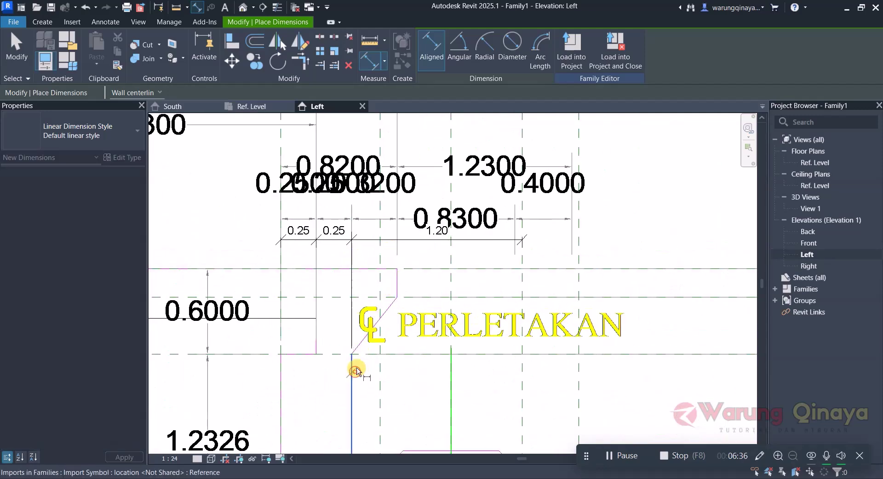
{"action": "left_click", "coordinate": [399, 285]}
{"action": "left_click", "coordinate": [636, 241]}
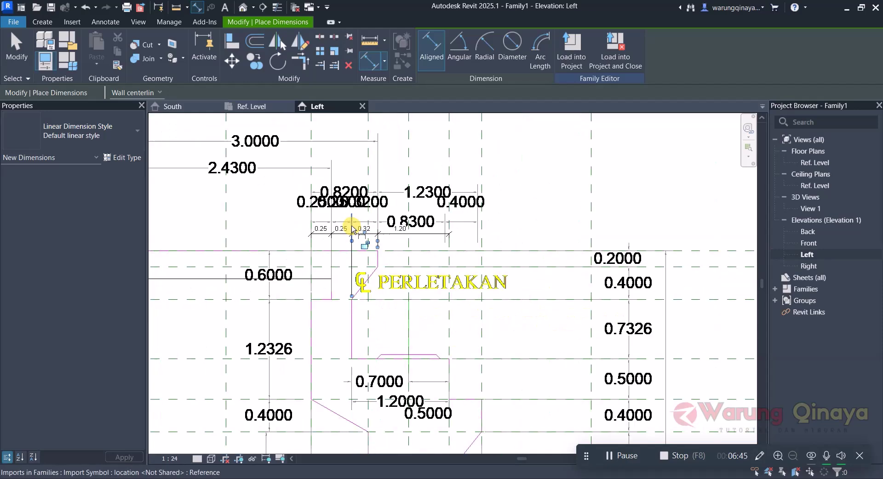
{"action": "scroll", "coordinate": [351, 227], "scroll_direction": "down", "scroll_amount": 2}
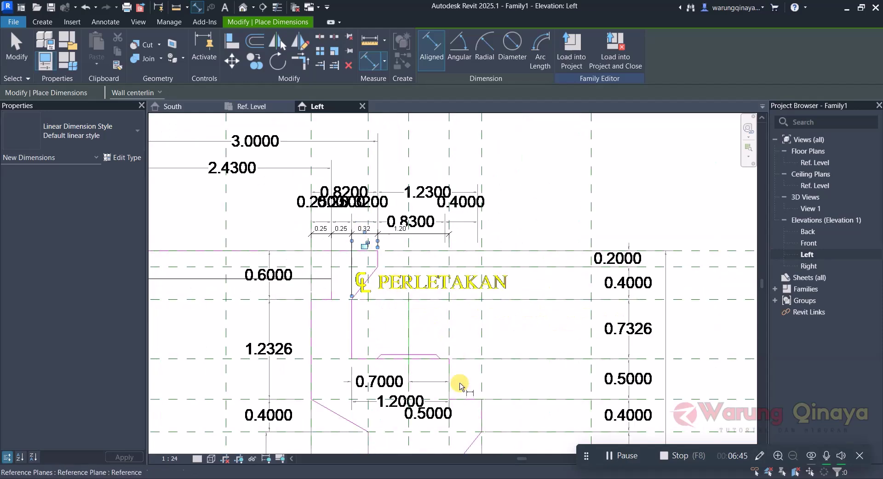
{"action": "left_click", "coordinate": [450, 334]}
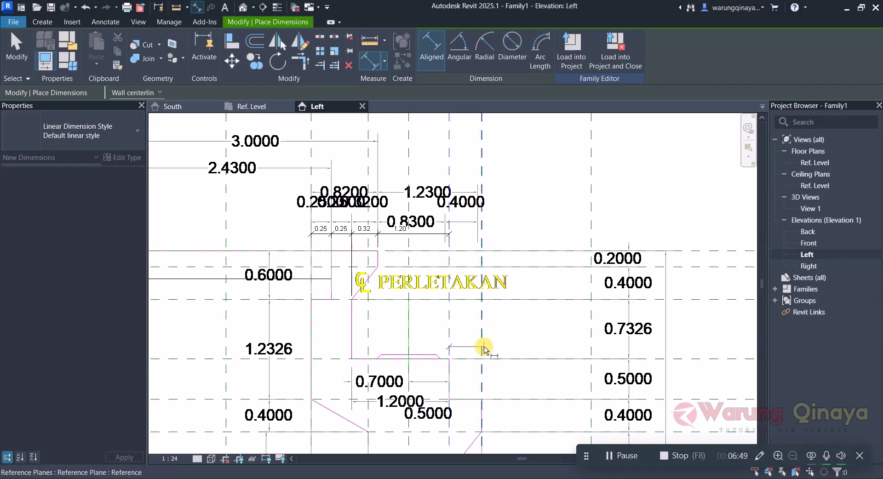
{"action": "scroll", "coordinate": [405, 218], "scroll_direction": "down", "scroll_amount": 3}
{"action": "scroll", "coordinate": [424, 256], "scroll_direction": "up", "scroll_amount": 2}
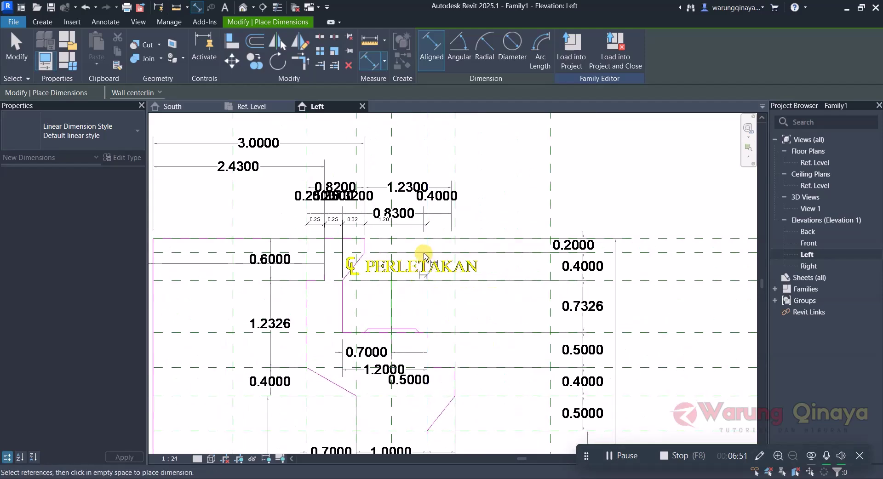
{"action": "scroll", "coordinate": [423, 257], "scroll_direction": "down", "scroll_amount": 2}
{"action": "scroll", "coordinate": [418, 247], "scroll_direction": "up", "scroll_amount": 2}
{"action": "scroll", "coordinate": [419, 244], "scroll_direction": "up", "scroll_amount": 1}
Change the Left elevation view scale from 1:24 to 1:50.
{"action": "key", "text": "Escape"}
{"action": "key", "text": "Escape"}
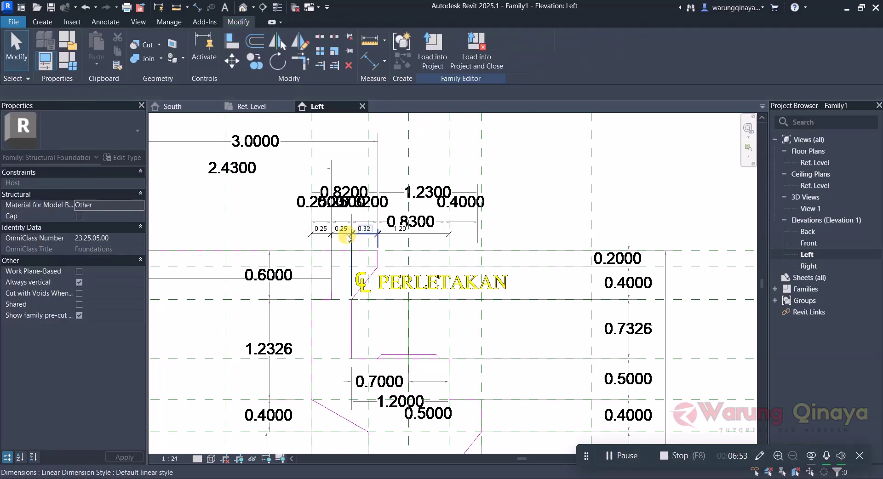
{"action": "scroll", "coordinate": [348, 238], "scroll_direction": "up", "scroll_amount": 2}
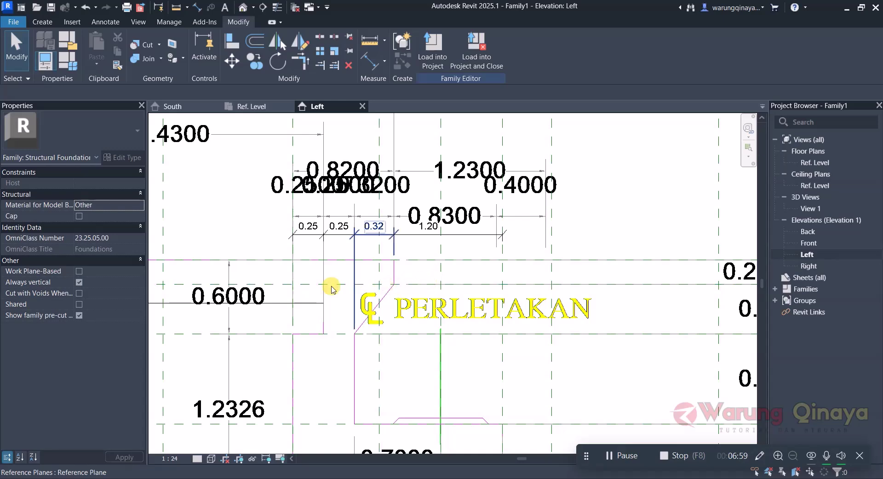
{"action": "scroll", "coordinate": [329, 284], "scroll_direction": "down", "scroll_amount": 2}
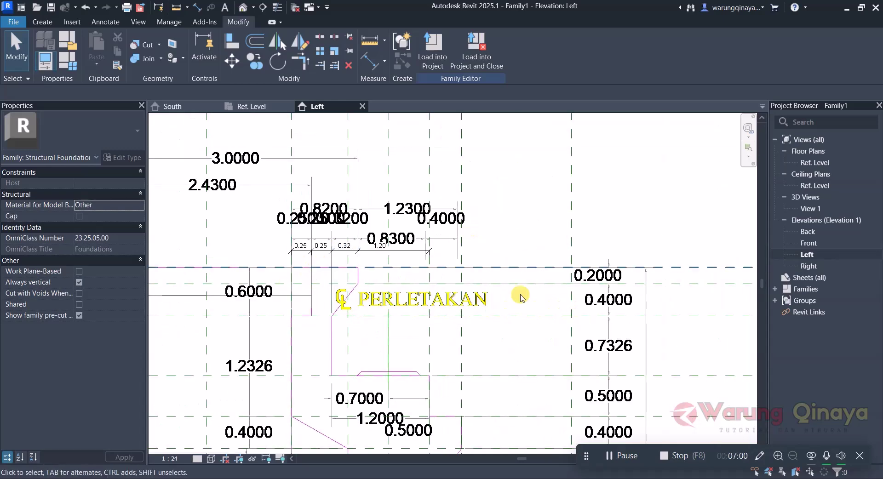
{"action": "scroll", "coordinate": [422, 186], "scroll_direction": "down", "scroll_amount": 2}
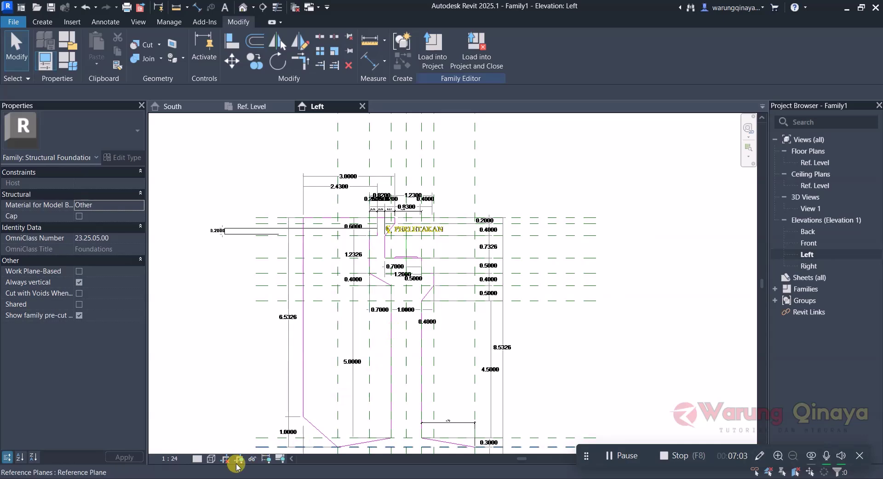
{"action": "left_click", "coordinate": [165, 460]}
{"action": "left_click", "coordinate": [191, 370]}
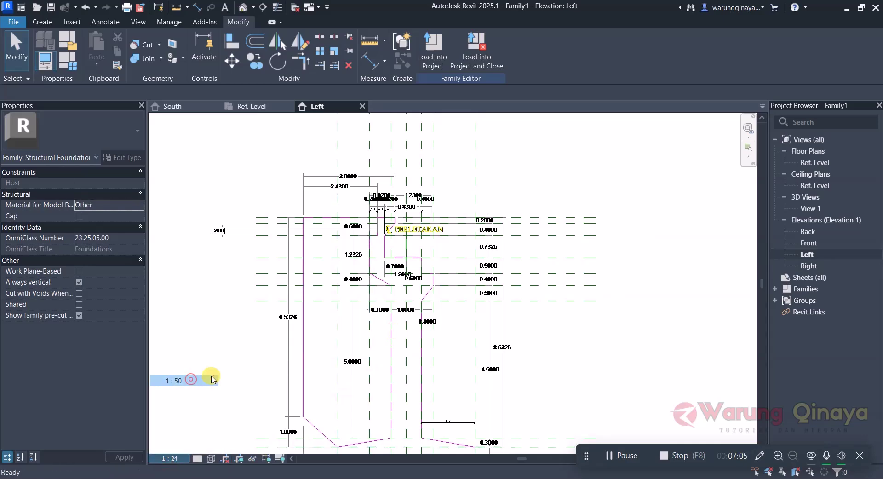
{"action": "scroll", "coordinate": [404, 424], "scroll_direction": "up", "scroll_amount": 2}
{"action": "scroll", "coordinate": [410, 374], "scroll_direction": "up", "scroll_amount": 1}
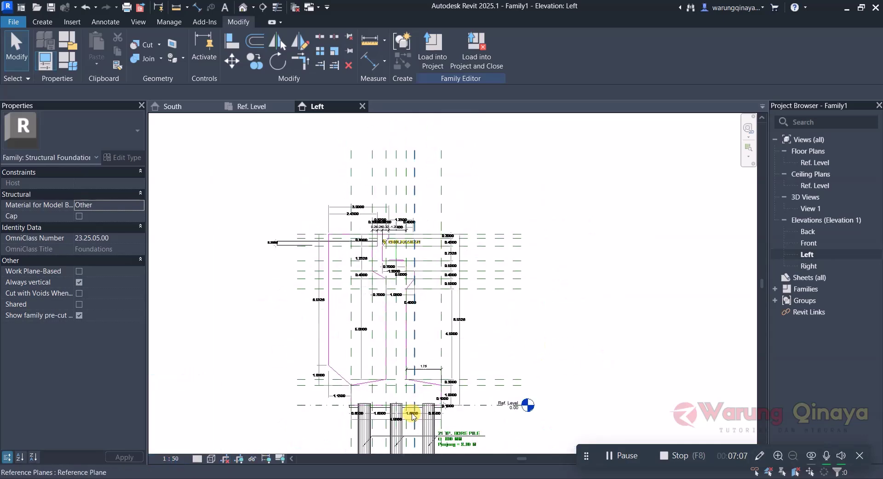
{"action": "scroll", "coordinate": [394, 414], "scroll_direction": "up", "scroll_amount": 2}
{"action": "scroll", "coordinate": [374, 412], "scroll_direction": "up", "scroll_amount": 2}
{"action": "scroll", "coordinate": [472, 333], "scroll_direction": "down", "scroll_amount": 2}
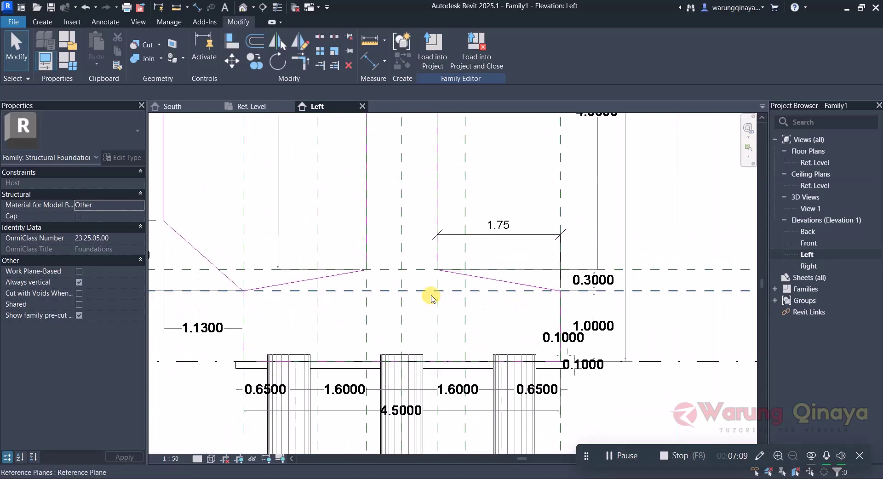
{"action": "left_click", "coordinate": [44, 22]}
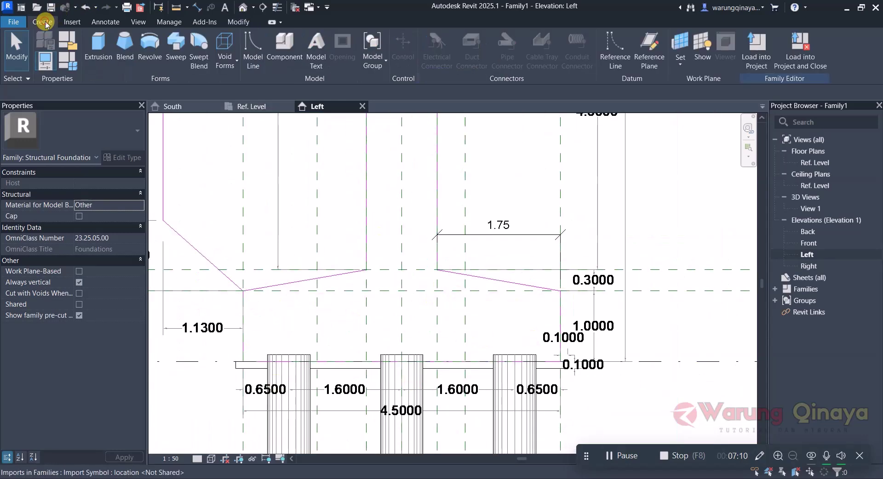
Start an extrusion on the Center (Left/Right) plane and sketch the footing rectangle.
{"action": "left_click", "coordinate": [98, 45]}
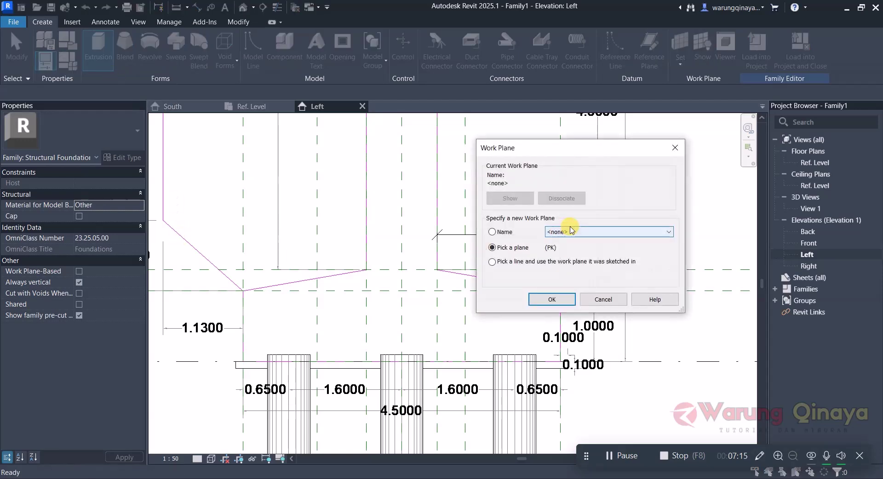
{"action": "left_click", "coordinate": [587, 232]}
{"action": "left_click", "coordinate": [607, 264]}
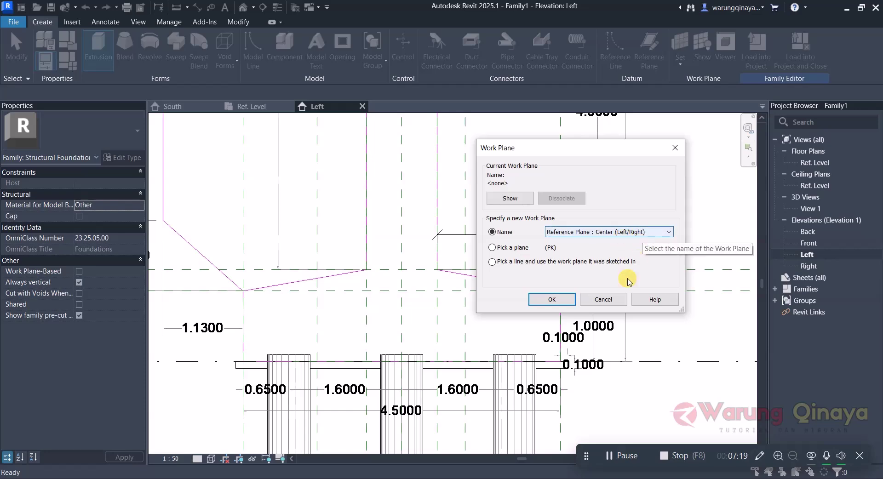
{"action": "left_click", "coordinate": [552, 299]}
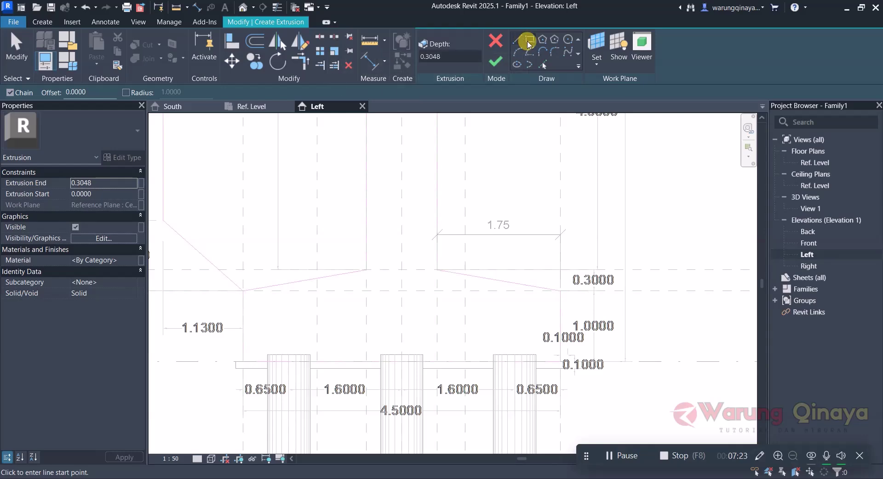
{"action": "left_click", "coordinate": [534, 43]}
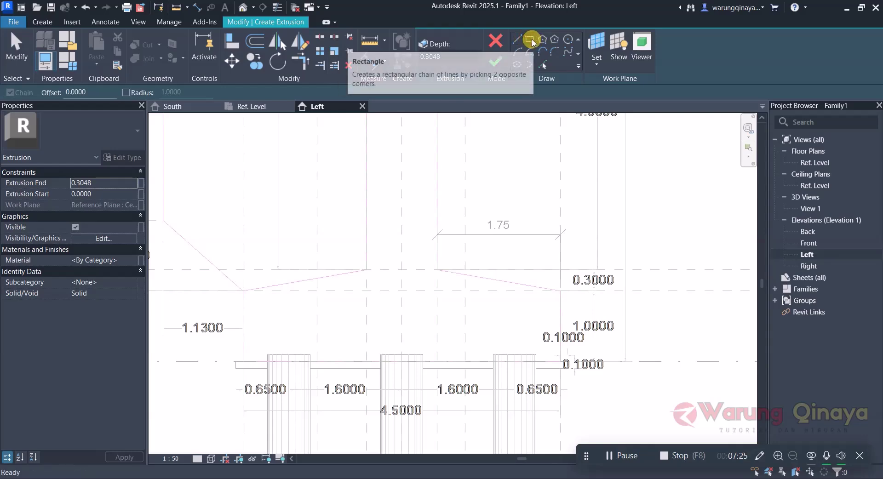
{"action": "left_click", "coordinate": [240, 291]}
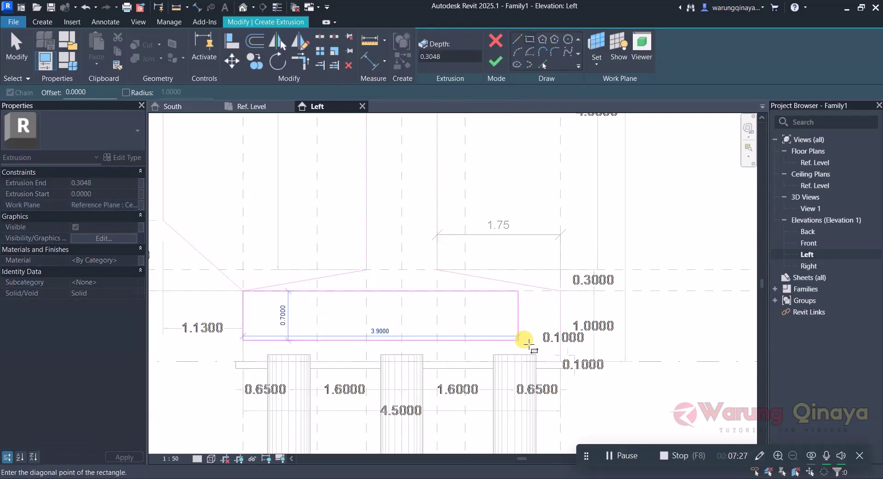
{"action": "left_click", "coordinate": [561, 361]}
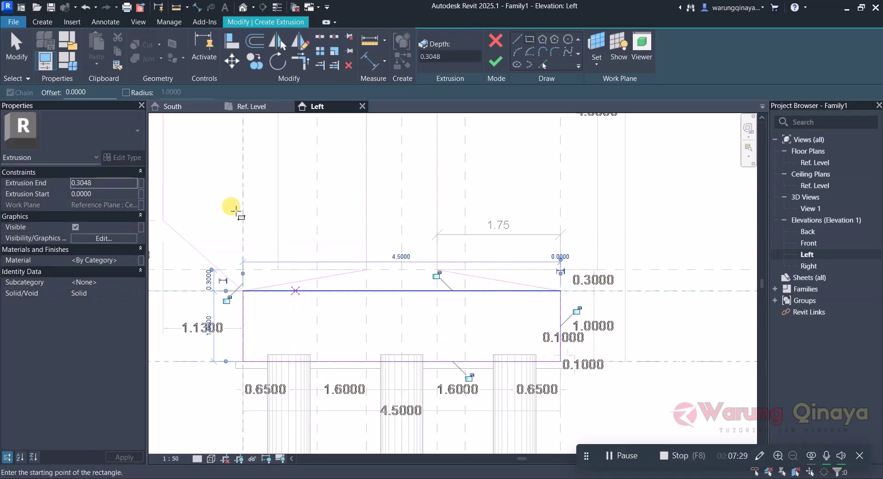
Align the rectangle's top, right and bottom edges to their reference planes.
{"action": "left_click", "coordinate": [226, 35]}
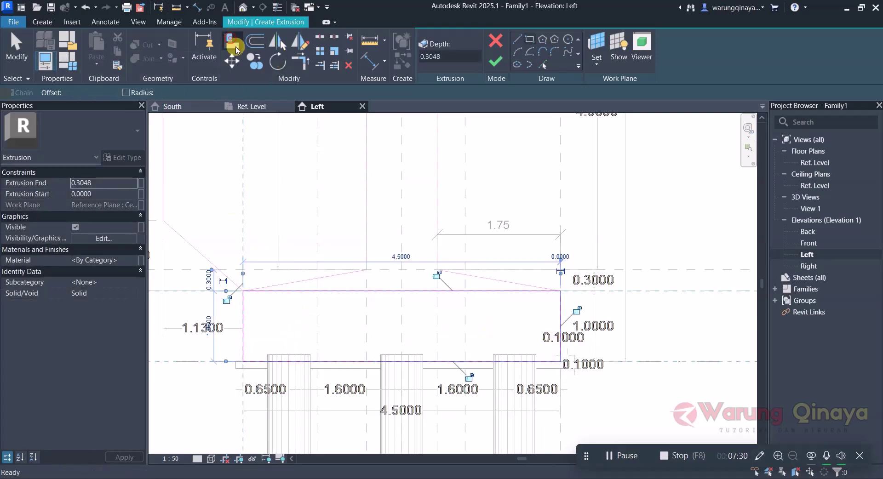
{"action": "left_click", "coordinate": [242, 228]}
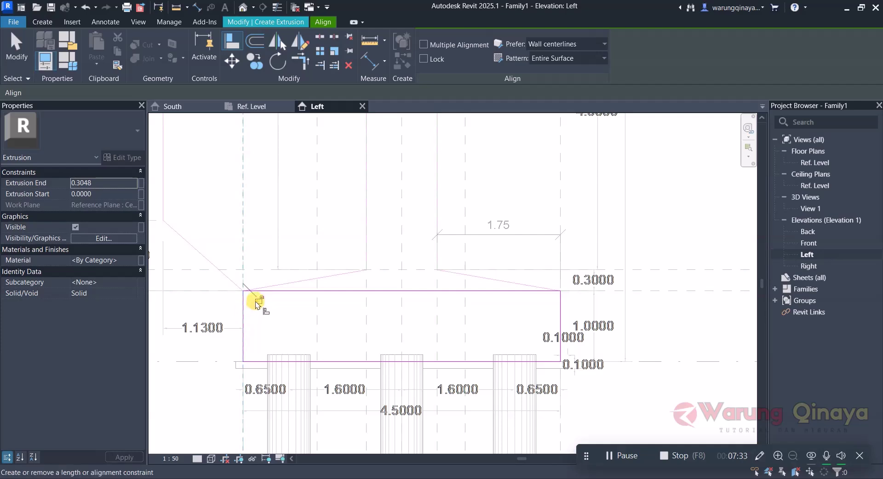
{"action": "left_click", "coordinate": [217, 290]}
{"action": "left_click", "coordinate": [296, 293]}
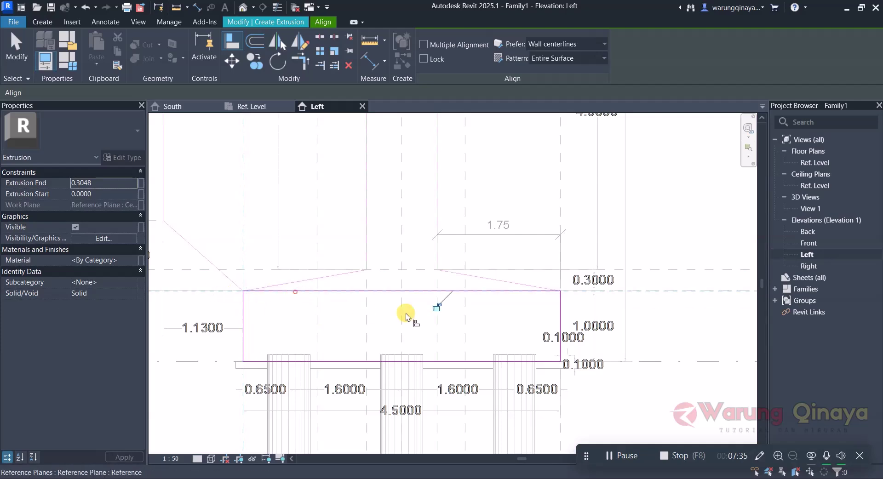
{"action": "left_click", "coordinate": [561, 251]}
{"action": "left_click", "coordinate": [562, 326]}
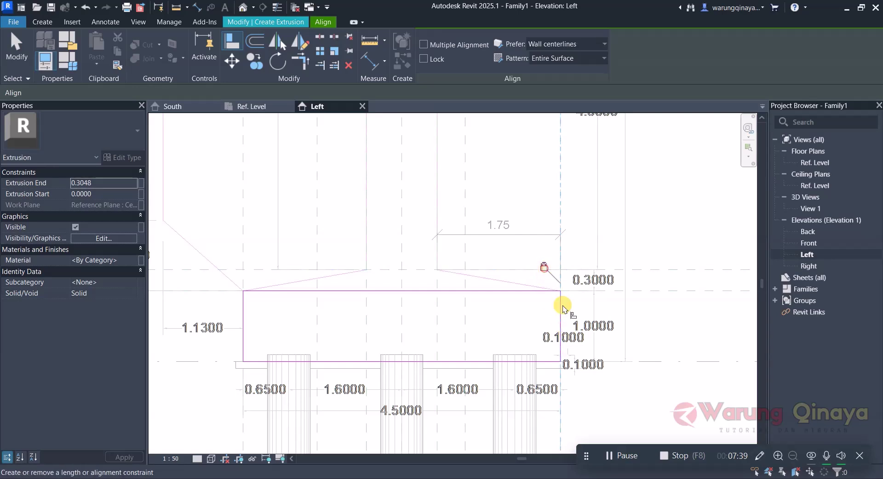
{"action": "left_click", "coordinate": [643, 360]}
{"action": "left_click", "coordinate": [472, 362]}
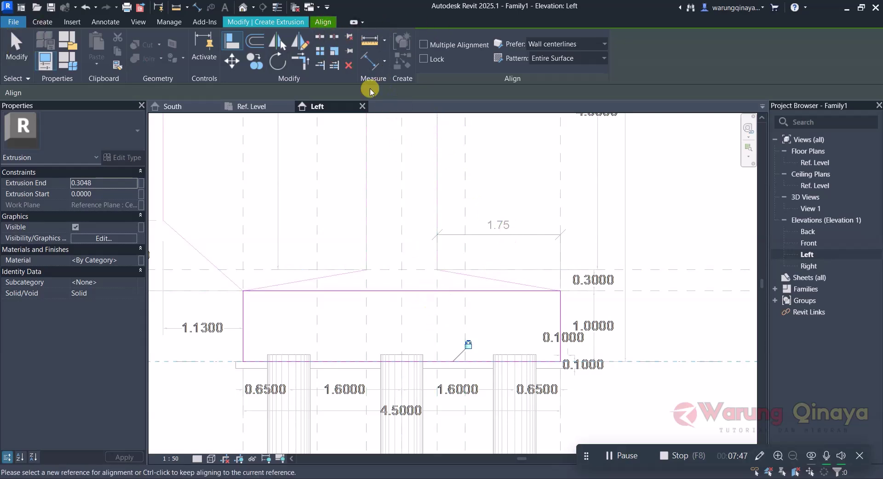
{"action": "left_click", "coordinate": [27, 49]}
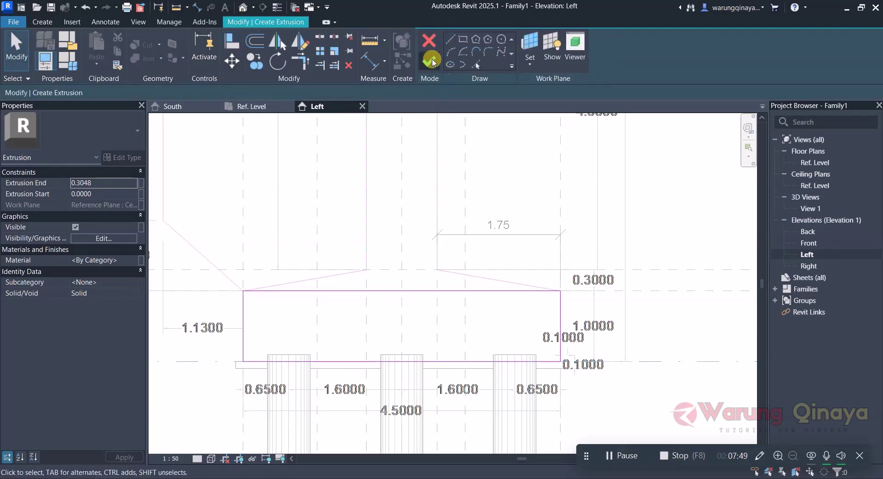
Finish the footing extrusion and show the view in Shaded visual style.
{"action": "left_click", "coordinate": [420, 340]}
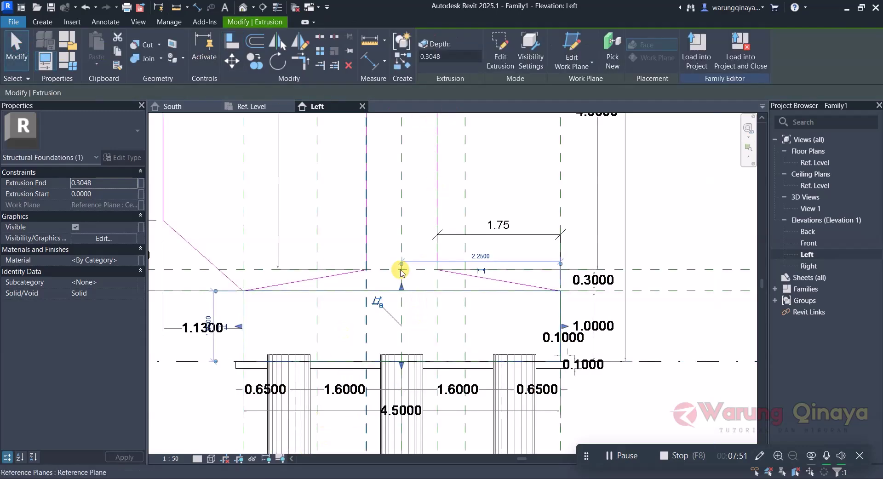
{"action": "scroll", "coordinate": [400, 270], "scroll_direction": "down", "scroll_amount": 2}
{"action": "left_click", "coordinate": [211, 459]}
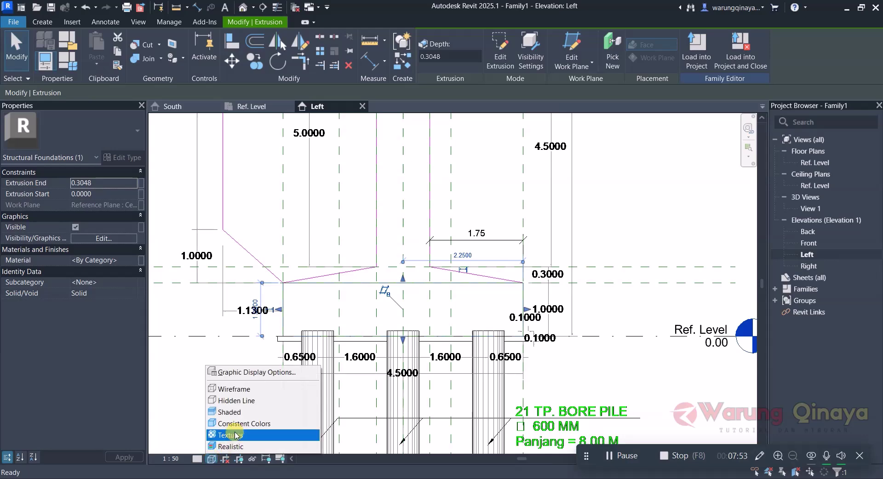
{"action": "left_click", "coordinate": [243, 412]}
{"action": "left_click", "coordinate": [576, 289]}
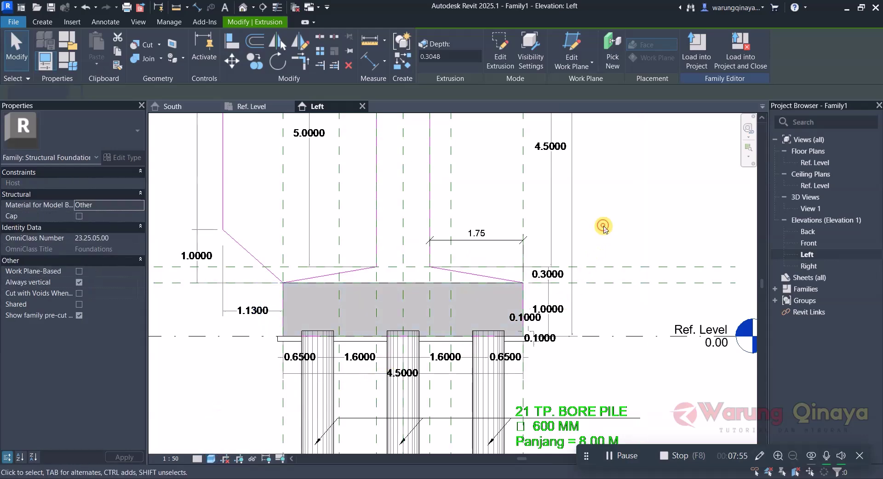
Name the lower horizontal reference plane A and the upper one B.
{"action": "scroll", "coordinate": [423, 340], "scroll_direction": "down", "scroll_amount": 1}
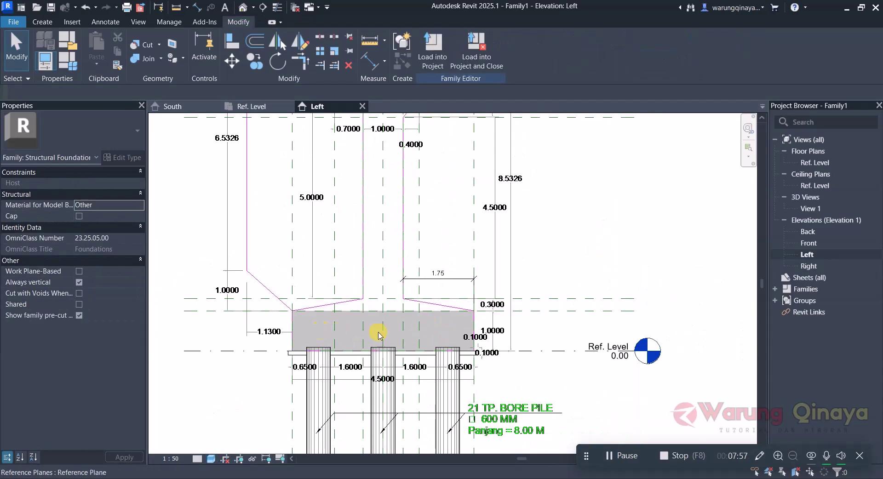
{"action": "scroll", "coordinate": [414, 322], "scroll_direction": "up", "scroll_amount": 1}
{"action": "scroll", "coordinate": [398, 296], "scroll_direction": "up", "scroll_amount": 1}
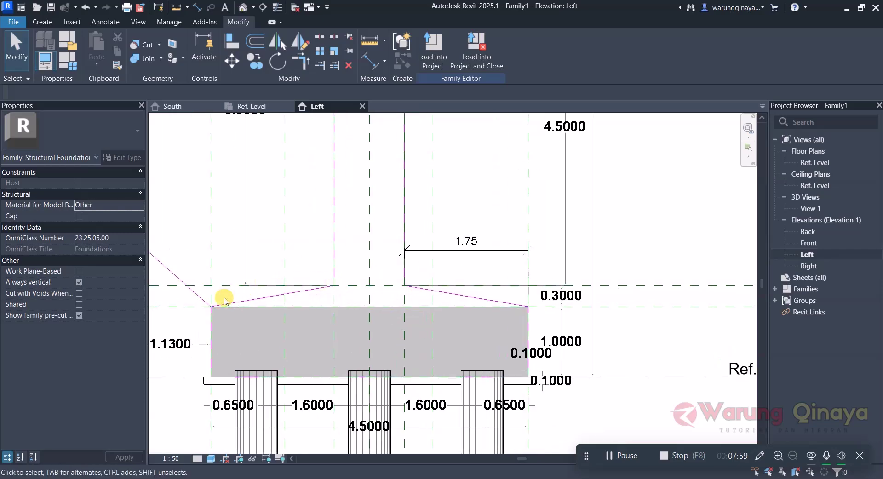
{"action": "scroll", "coordinate": [241, 331], "scroll_direction": "down", "scroll_amount": 1}
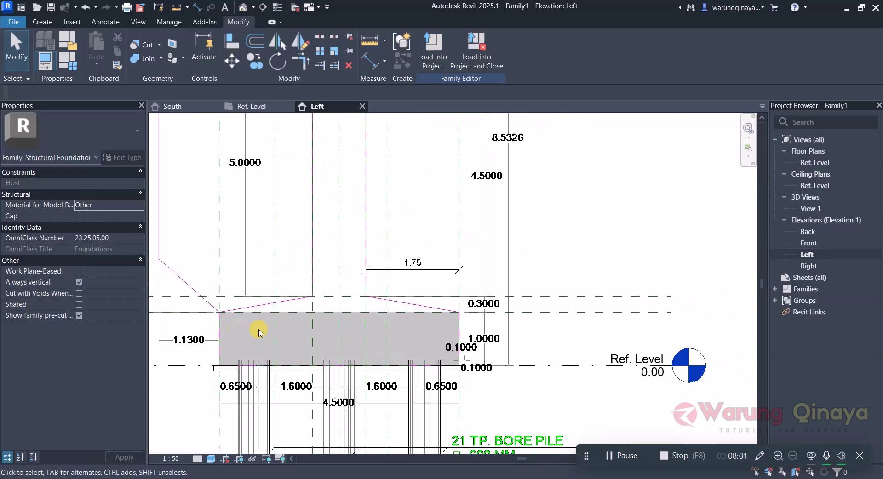
{"action": "scroll", "coordinate": [669, 311], "scroll_direction": "up", "scroll_amount": 1}
{"action": "left_click", "coordinate": [567, 316]}
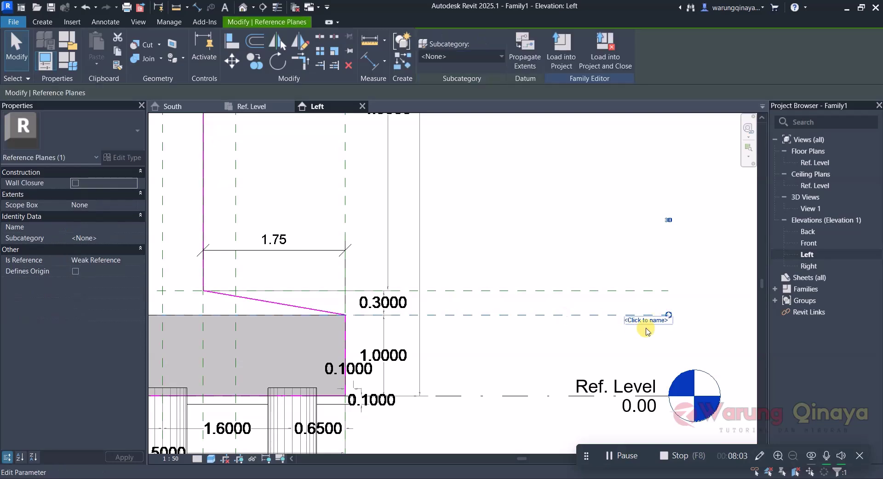
{"action": "left_click", "coordinate": [656, 322]}
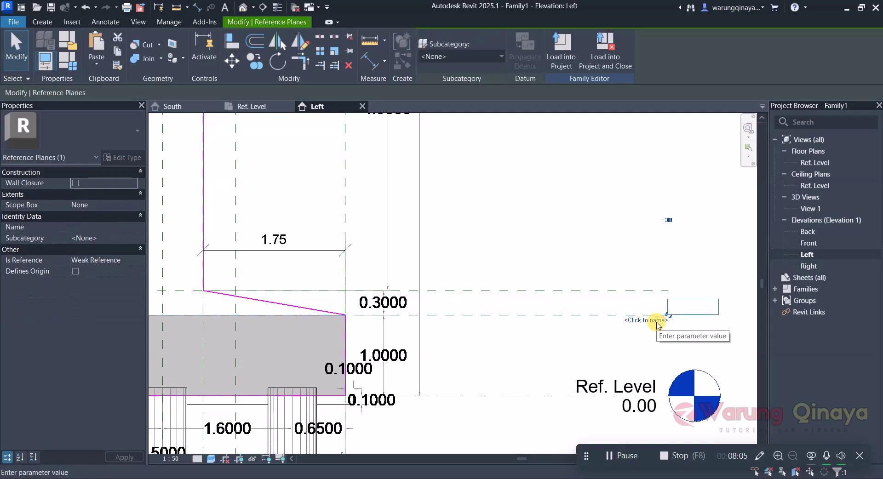
{"action": "type", "text": "A"}
{"action": "left_click", "coordinate": [623, 244]}
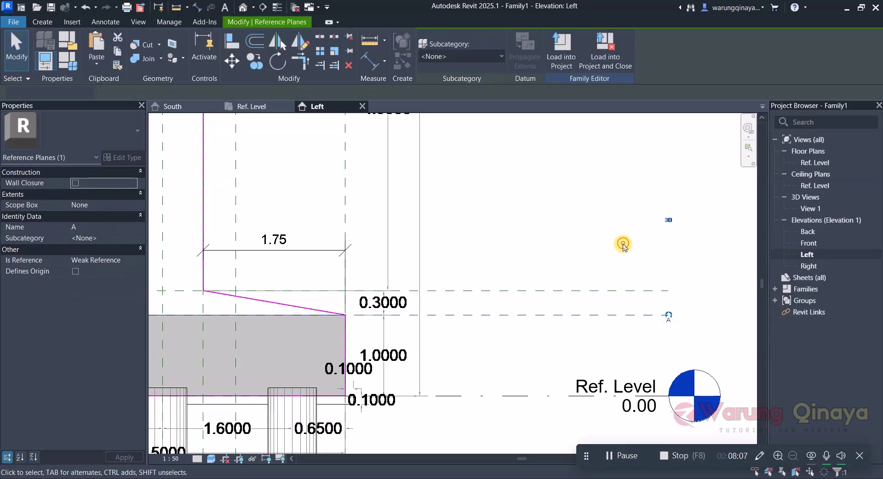
{"action": "left_click", "coordinate": [586, 290]}
{"action": "left_click", "coordinate": [649, 295]}
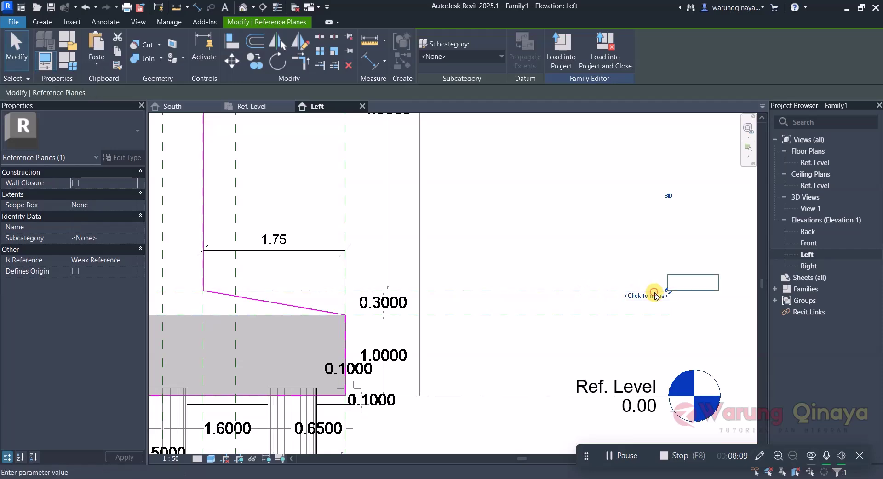
{"action": "type", "text": "B"}
{"action": "left_click", "coordinate": [616, 255]}
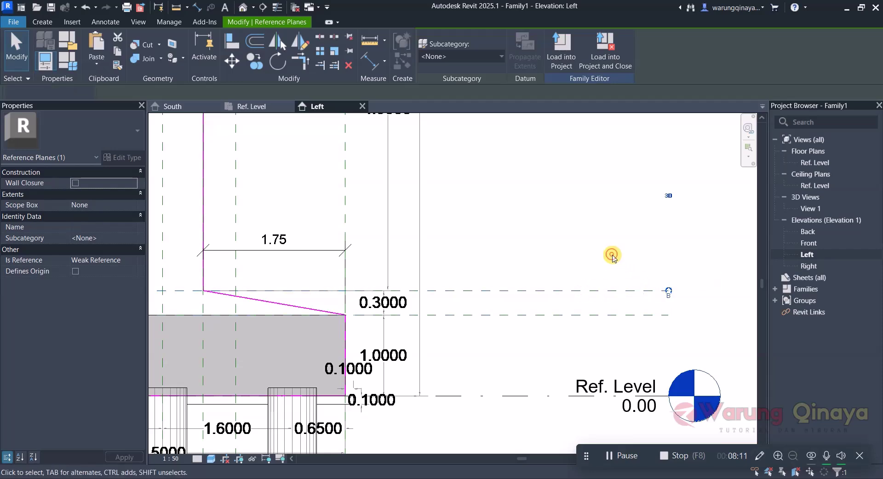
{"action": "scroll", "coordinate": [598, 313], "scroll_direction": "down", "scroll_amount": 2}
{"action": "scroll", "coordinate": [551, 306], "scroll_direction": "down", "scroll_amount": 1}
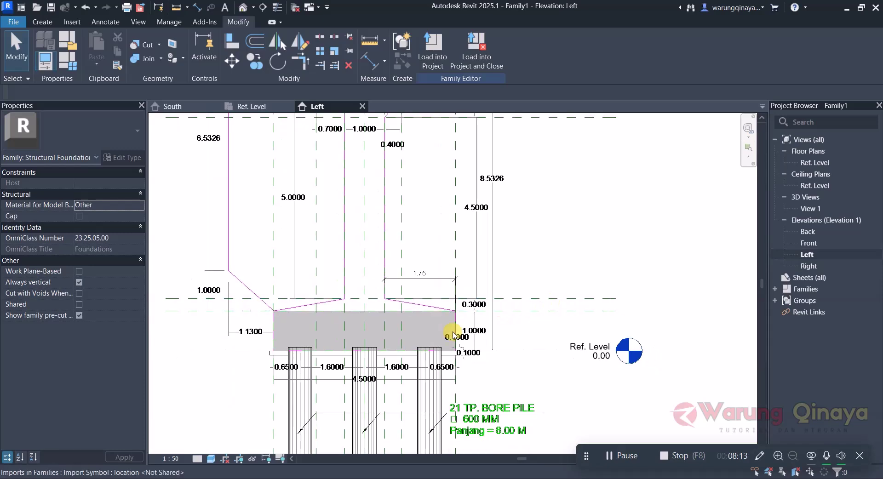
Switch to the Ref. Level floor plan and show it with a shaded visual style.
{"action": "left_click", "coordinate": [251, 106]}
{"action": "scroll", "coordinate": [335, 262], "scroll_direction": "down", "scroll_amount": 2}
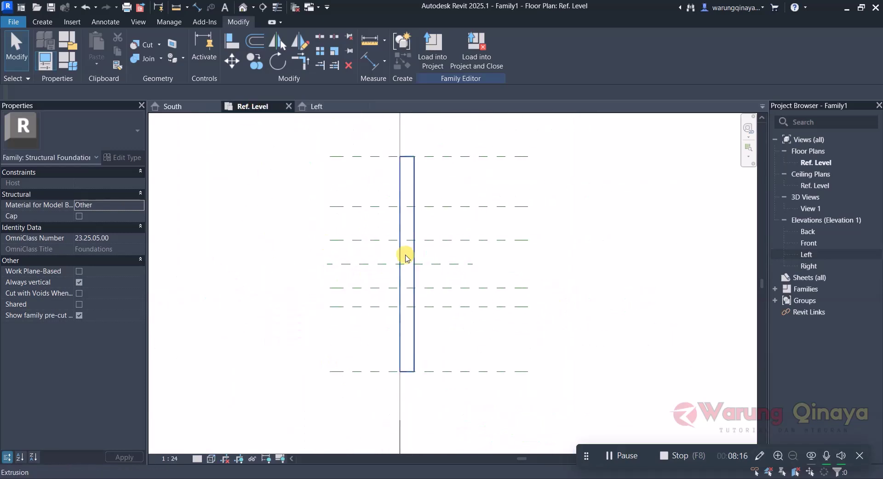
{"action": "scroll", "coordinate": [367, 282], "scroll_direction": "down", "scroll_amount": 2}
{"action": "scroll", "coordinate": [366, 282], "scroll_direction": "down", "scroll_amount": 1}
{"action": "left_click", "coordinate": [211, 459]}
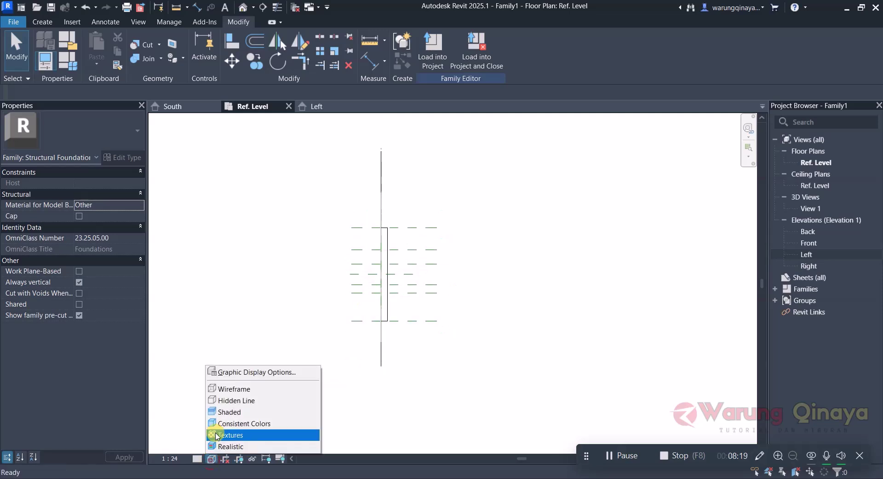
{"action": "left_click", "coordinate": [216, 410]}
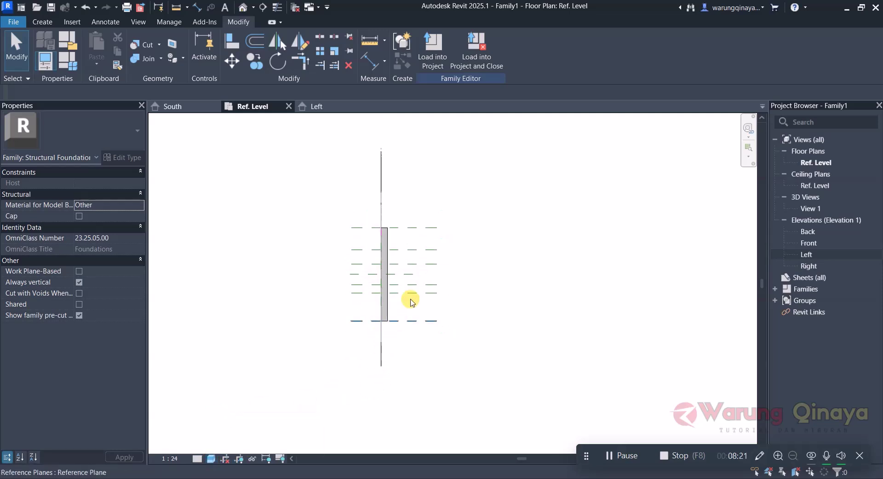
Extend the Center (Left/Right) reference plane further up and down.
{"action": "left_click_drag", "start_coordinate": [358, 180], "coordinate": [389, 338]}
{"action": "scroll", "coordinate": [405, 267], "scroll_direction": "up", "scroll_amount": 2}
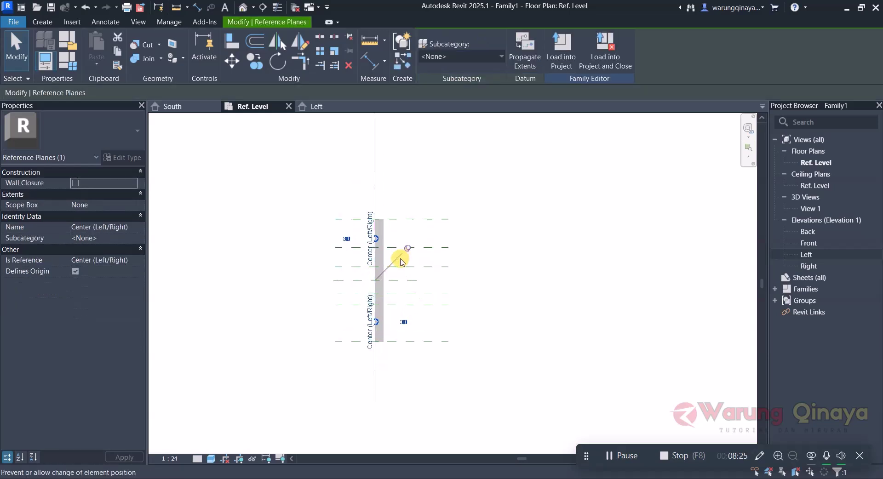
{"action": "scroll", "coordinate": [389, 315], "scroll_direction": "down", "scroll_amount": 2}
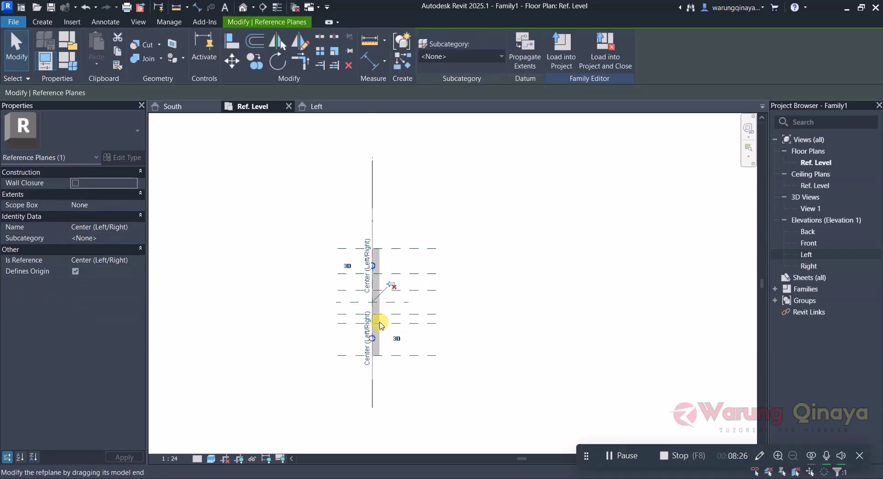
{"action": "left_click_drag", "start_coordinate": [368, 202], "coordinate": [363, 131]}
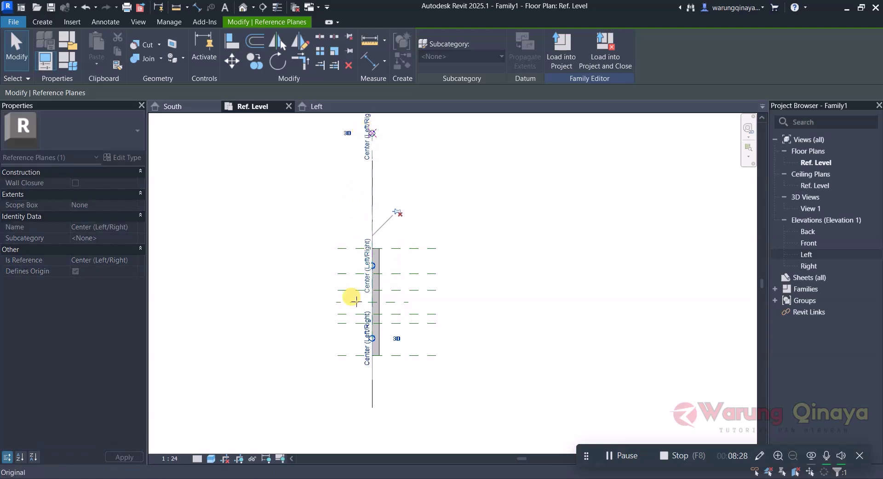
{"action": "scroll", "coordinate": [381, 252], "scroll_direction": "down", "scroll_amount": 2}
{"action": "left_click_drag", "start_coordinate": [377, 305], "coordinate": [381, 371]}
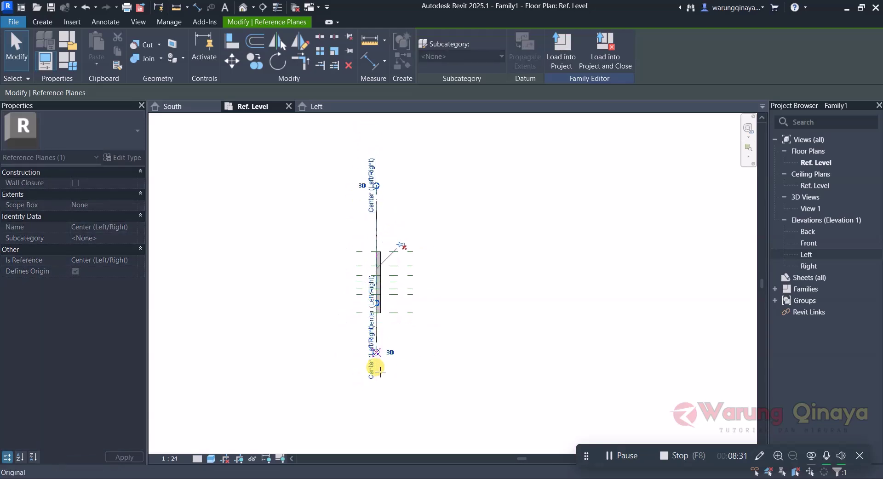
{"action": "scroll", "coordinate": [376, 303], "scroll_direction": "up", "scroll_amount": 3}
Stretch the Center (Front/Back) reference plane well past both sides of the extrusion, then deselect it.
{"action": "left_click", "coordinate": [416, 240]}
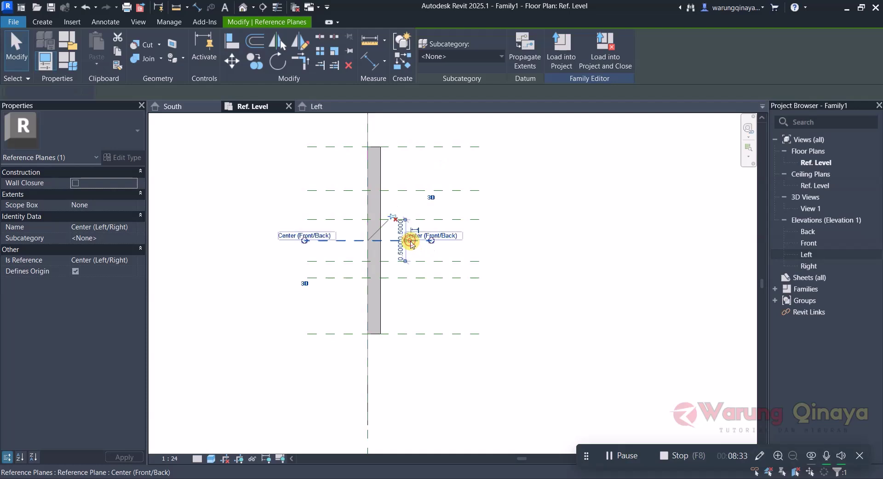
{"action": "scroll", "coordinate": [344, 284], "scroll_direction": "down", "scroll_amount": 2}
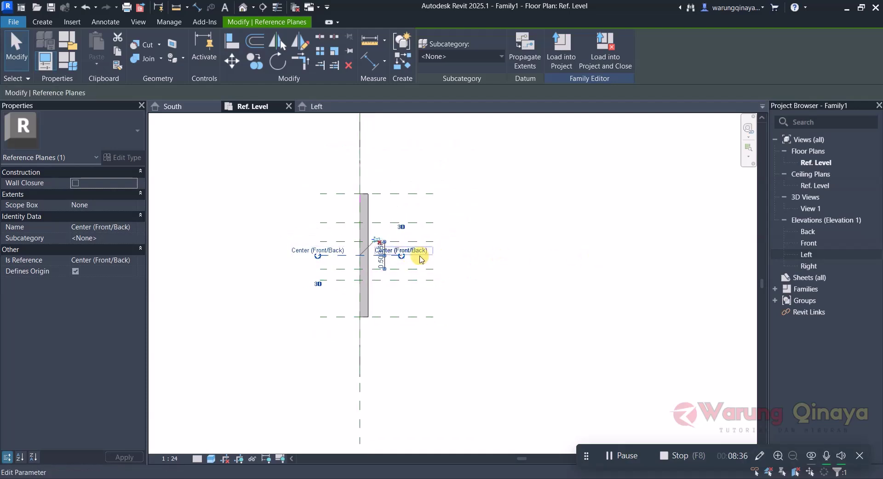
{"action": "left_click_drag", "start_coordinate": [422, 260], "coordinate": [560, 263]}
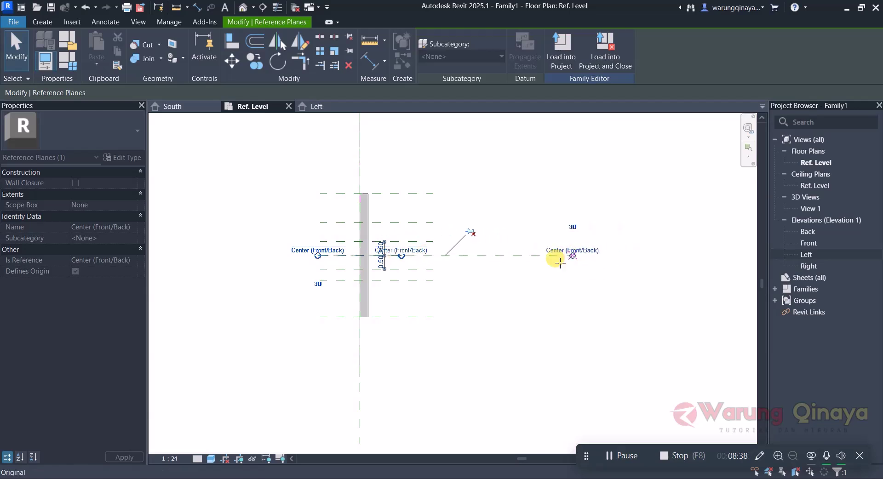
{"action": "scroll", "coordinate": [487, 327], "scroll_direction": "down", "scroll_amount": 1}
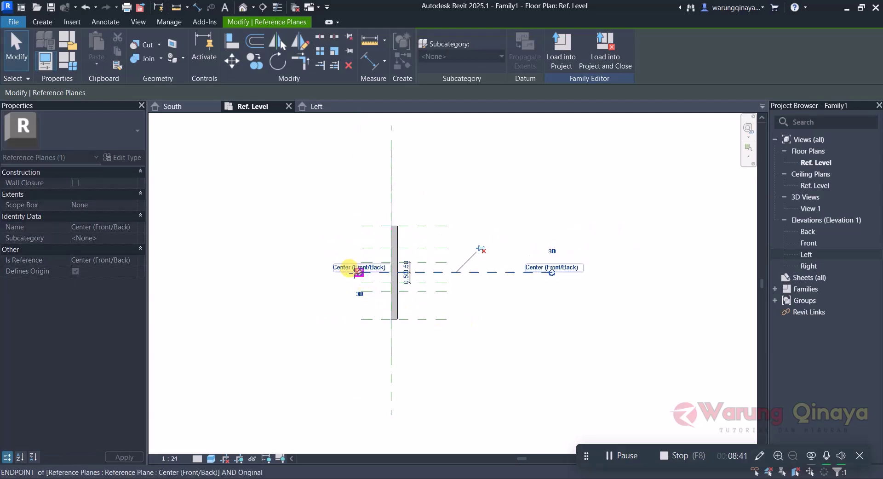
{"action": "mouse_move", "coordinate": [356, 273]}
{"action": "left_mouse_down"}
{"action": "mouse_move", "coordinate": [170, 288]}
{"action": "mouse_move", "coordinate": [165, 276]}
{"action": "left_mouse_up"}
{"action": "left_click_drag", "start_coordinate": [552, 273], "coordinate": [662, 271]}
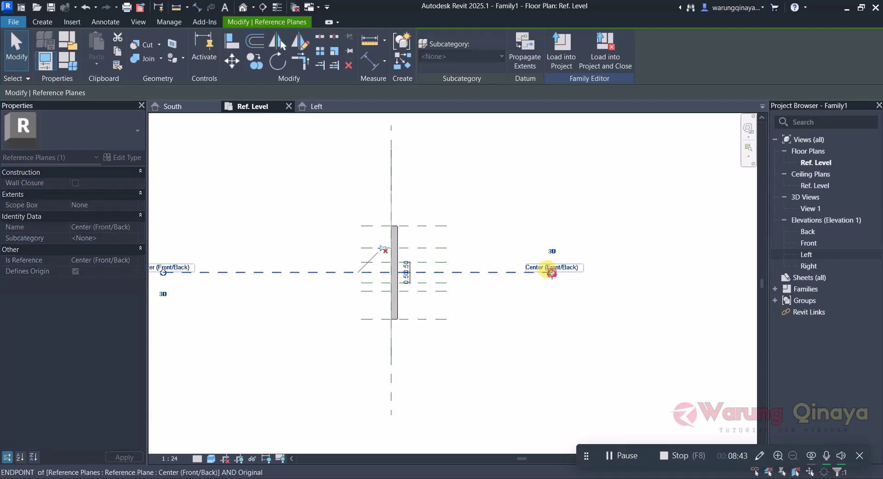
{"action": "left_click", "coordinate": [617, 312]}
Zoom and pan the Ref. Level plan to recentre the extrusion.
{"action": "scroll", "coordinate": [380, 312], "scroll_direction": "down", "scroll_amount": 2}
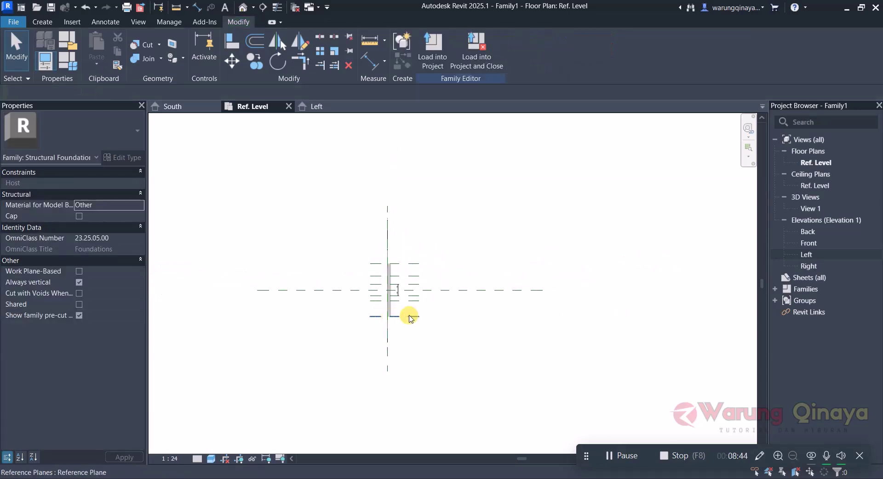
{"action": "scroll", "coordinate": [382, 309], "scroll_direction": "up", "scroll_amount": 2}
{"action": "scroll", "coordinate": [396, 288], "scroll_direction": "up", "scroll_amount": 2}
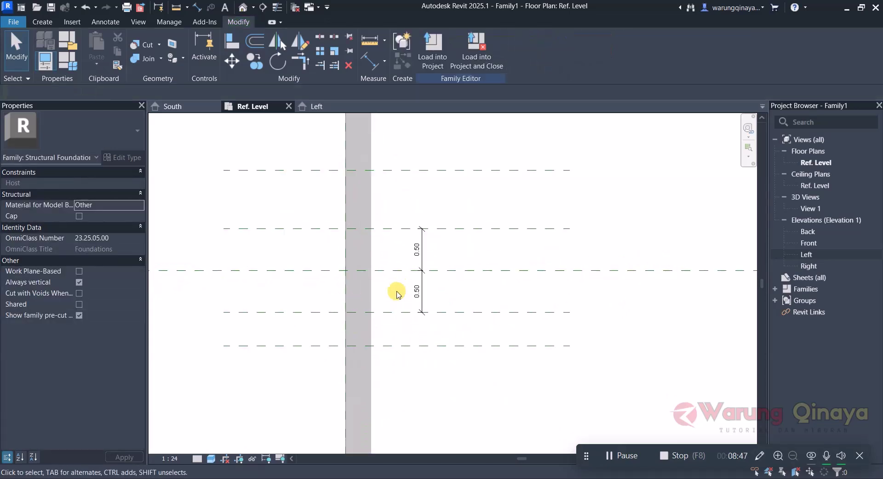
{"action": "scroll", "coordinate": [396, 292], "scroll_direction": "down", "scroll_amount": 2}
{"action": "scroll", "coordinate": [374, 305], "scroll_direction": "down", "scroll_amount": 1}
{"action": "middle_click_drag", "start_coordinate": [436, 342], "coordinate": [437, 340]}
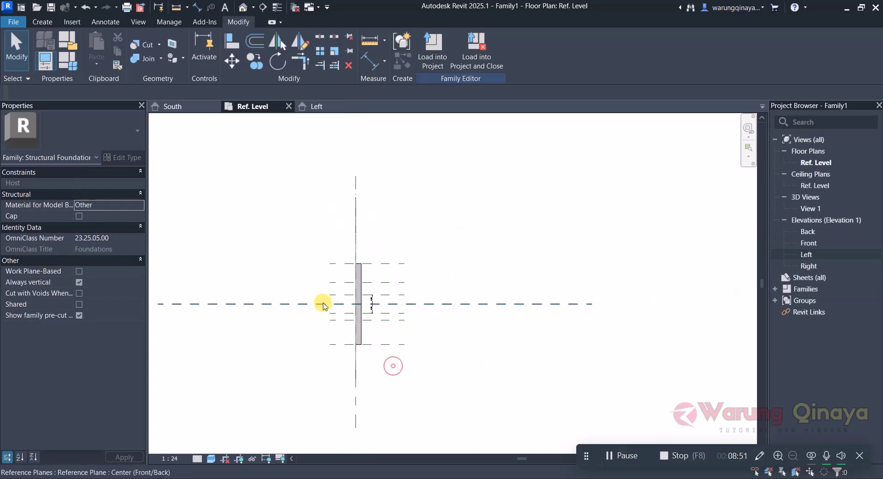
{"action": "middle_click_drag", "start_coordinate": [319, 302], "coordinate": [321, 304]}
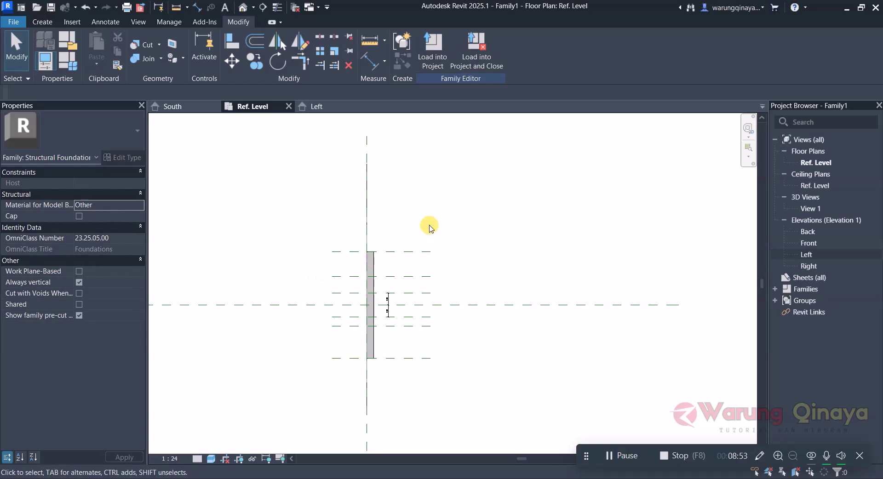
{"action": "scroll", "coordinate": [315, 272], "scroll_direction": "down", "scroll_amount": 1}
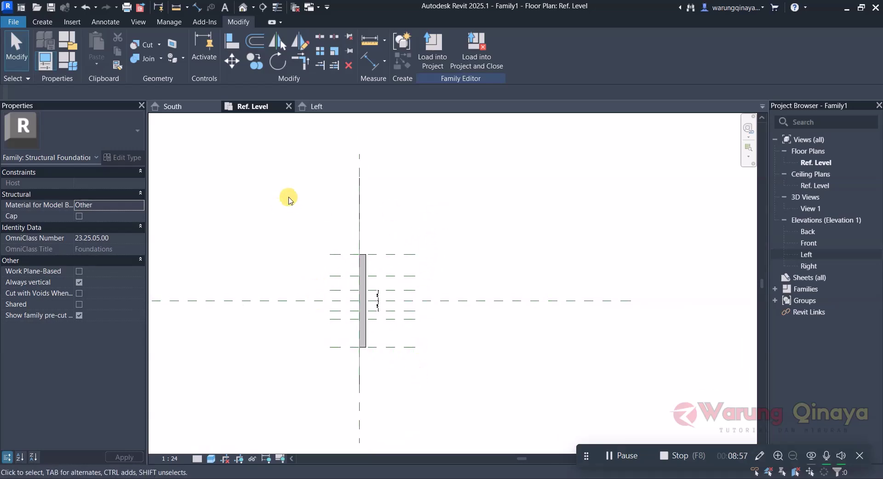
Import tampak atas abutmen.dwg into the Ref. Level plan with Auto - Center to Center positioning.
{"action": "left_click", "coordinate": [72, 22]}
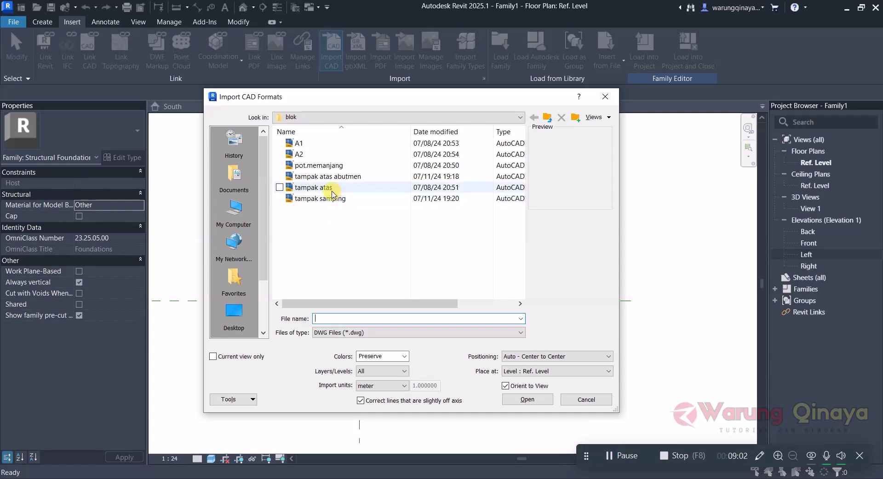
{"action": "left_click", "coordinate": [307, 177]}
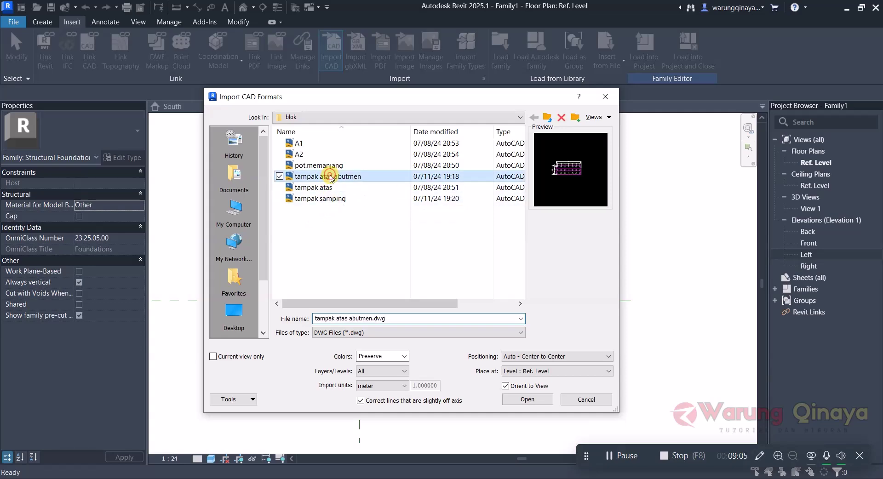
{"action": "left_click", "coordinate": [528, 400]}
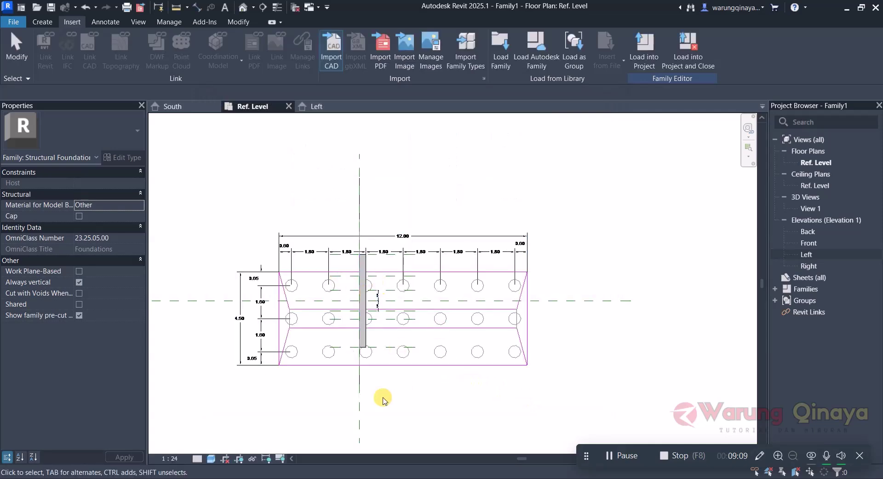
{"action": "scroll", "coordinate": [316, 356], "scroll_direction": "up", "scroll_amount": 1}
{"action": "scroll", "coordinate": [322, 355], "scroll_direction": "up", "scroll_amount": 1}
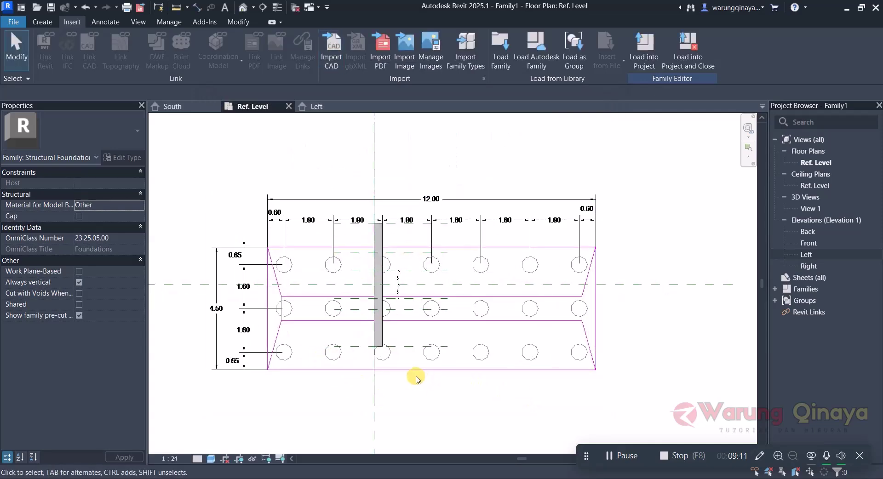
{"action": "scroll", "coordinate": [416, 380], "scroll_direction": "down", "scroll_amount": 1}
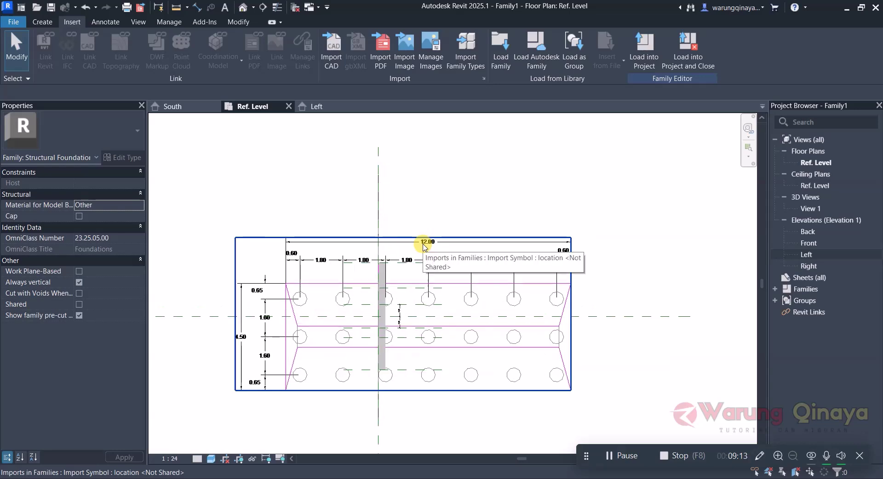
{"action": "scroll", "coordinate": [424, 247], "scroll_direction": "up", "scroll_amount": 1}
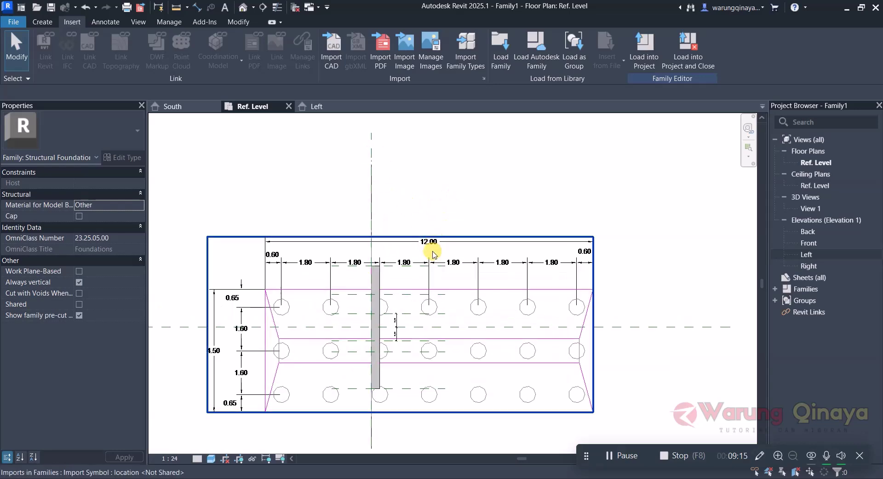
{"action": "scroll", "coordinate": [409, 254], "scroll_direction": "up", "scroll_amount": 2}
{"action": "scroll", "coordinate": [443, 255], "scroll_direction": "down", "scroll_amount": 2}
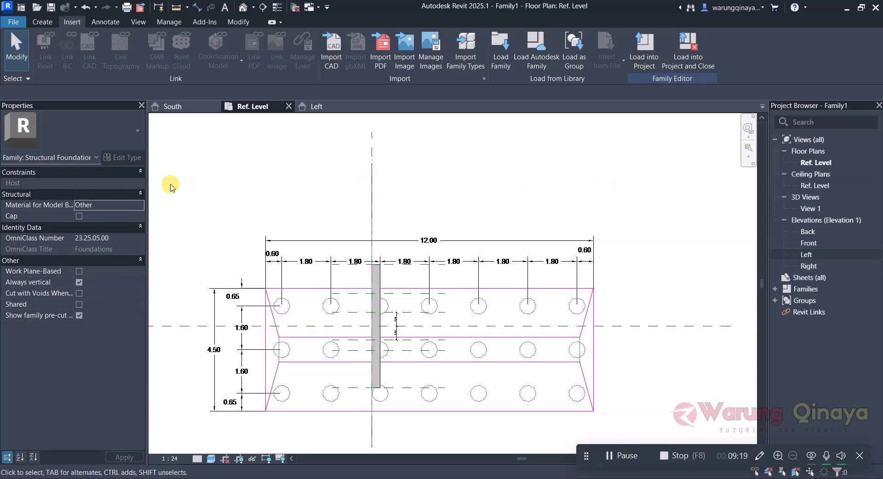
{"action": "scroll", "coordinate": [410, 220], "scroll_direction": "down", "scroll_amount": 1}
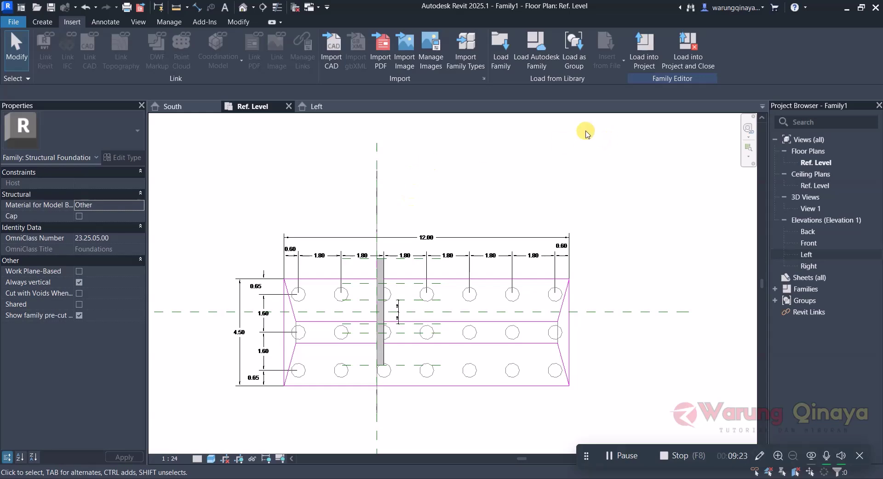
Pick the Center (Left/Right) plane at a 6.0 offset to add reference planes on both sides.
{"action": "left_click", "coordinate": [42, 22]}
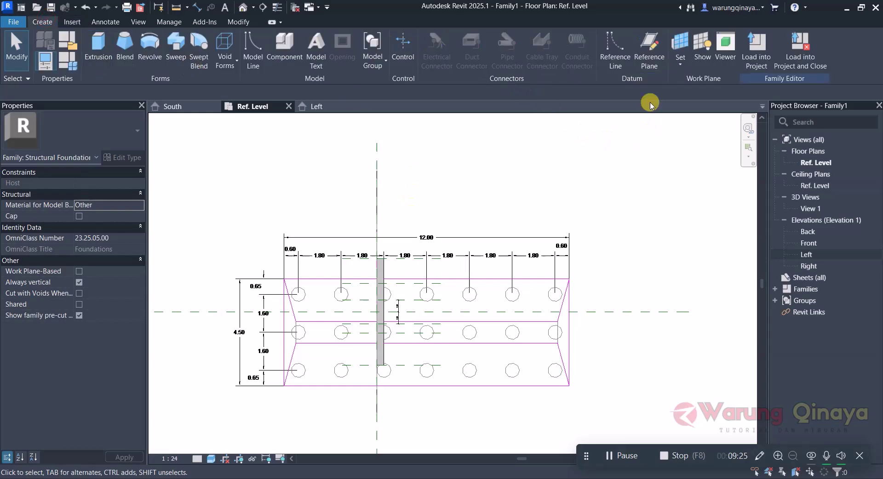
{"action": "left_click", "coordinate": [649, 46]}
{"action": "left_click", "coordinate": [377, 144]}
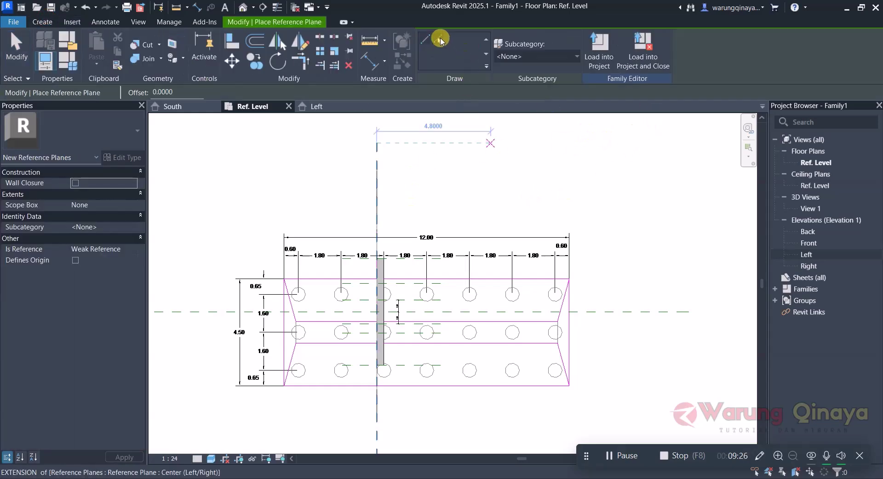
{"action": "left_click", "coordinate": [439, 39]}
{"action": "left_click", "coordinate": [160, 91]}
{"action": "type", "text": "6.0000"}
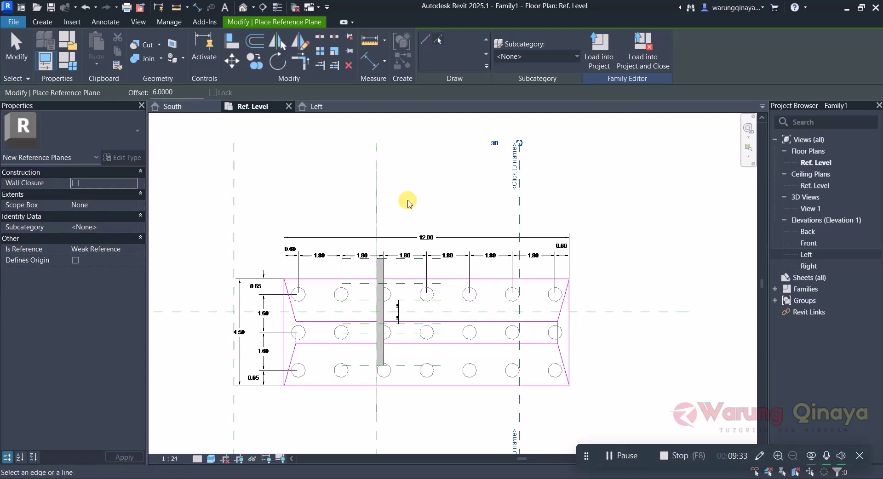
{"action": "scroll", "coordinate": [408, 195], "scroll_direction": "down", "scroll_amount": 2}
{"action": "scroll", "coordinate": [423, 310], "scroll_direction": "up", "scroll_amount": 2}
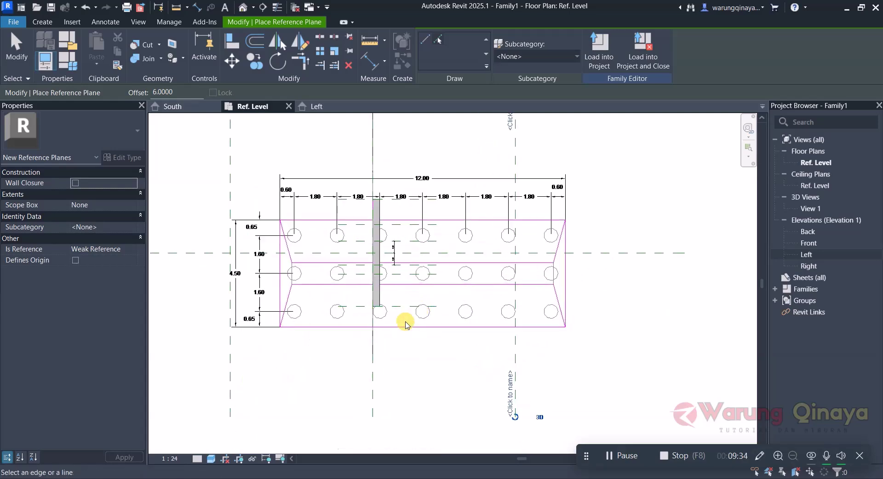
{"action": "scroll", "coordinate": [405, 350], "scroll_direction": "down", "scroll_amount": 1}
{"action": "scroll", "coordinate": [375, 221], "scroll_direction": "up", "scroll_amount": 1}
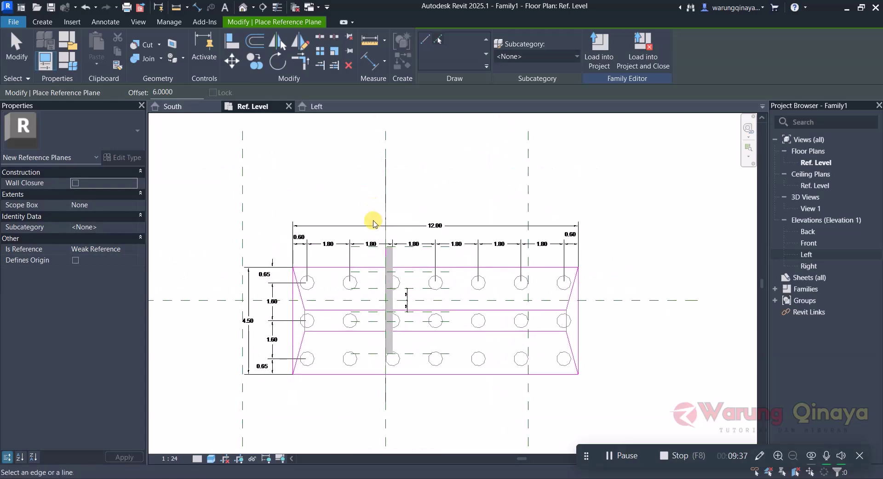
{"action": "key", "text": "Escape"}
{"action": "scroll", "coordinate": [416, 317], "scroll_direction": "down", "scroll_amount": 1}
{"action": "scroll", "coordinate": [441, 267], "scroll_direction": "up", "scroll_amount": 1}
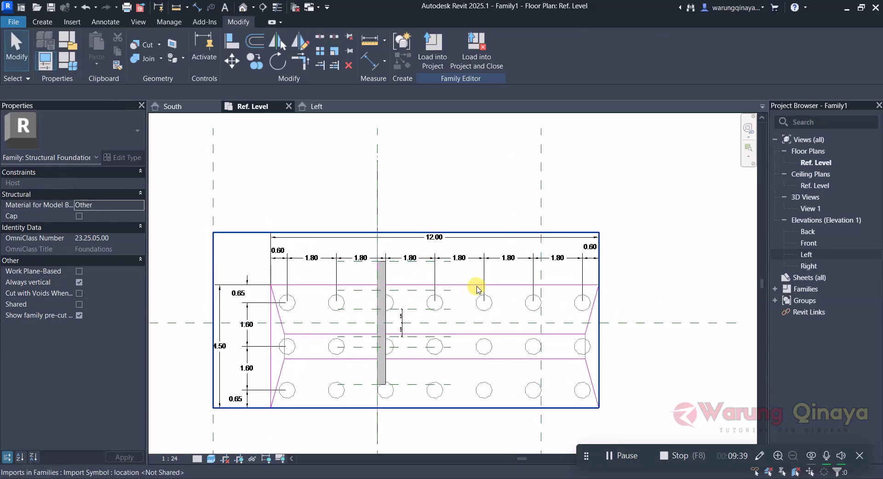
Align the imported drawing so its 12.00 width fits between the two vertical reference planes.
{"action": "left_click", "coordinate": [476, 287]}
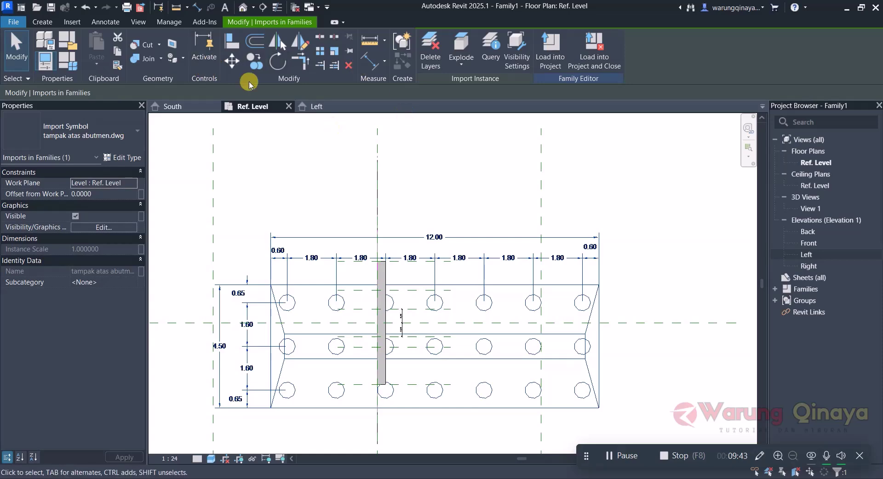
{"action": "left_click", "coordinate": [232, 46]}
{"action": "scroll", "coordinate": [335, 276], "scroll_direction": "down", "scroll_amount": 1}
{"action": "scroll", "coordinate": [356, 202], "scroll_direction": "up", "scroll_amount": 1}
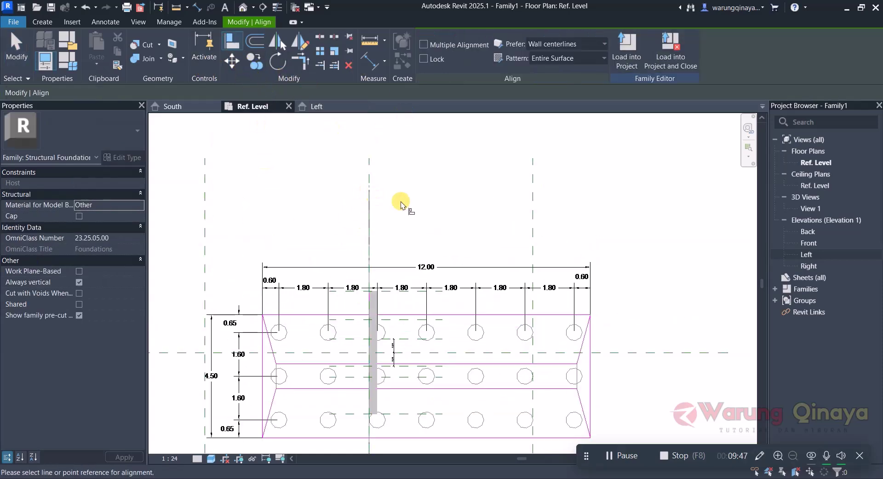
{"action": "left_click", "coordinate": [369, 209]}
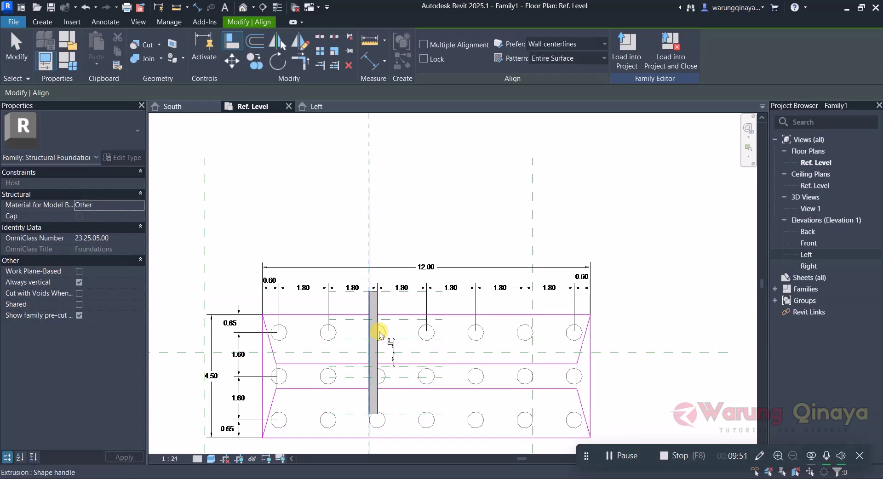
{"action": "scroll", "coordinate": [433, 326], "scroll_direction": "up", "scroll_amount": 2}
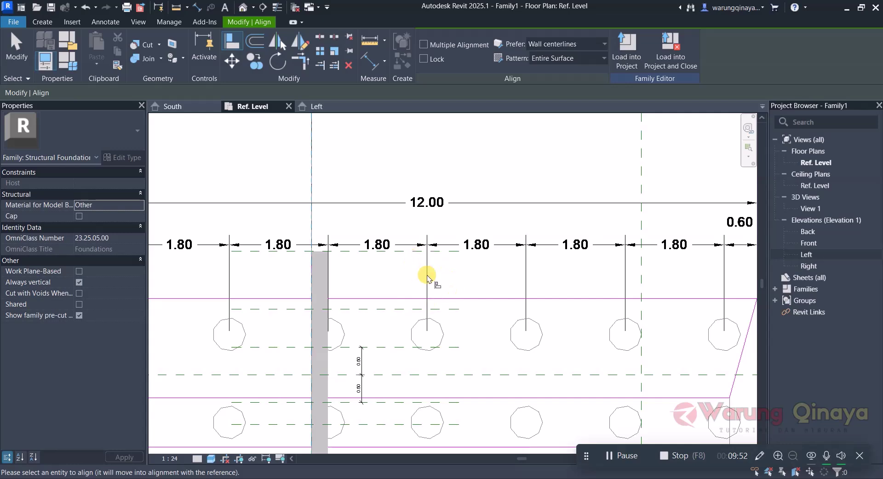
{"action": "scroll", "coordinate": [421, 276], "scroll_direction": "down", "scroll_amount": 2}
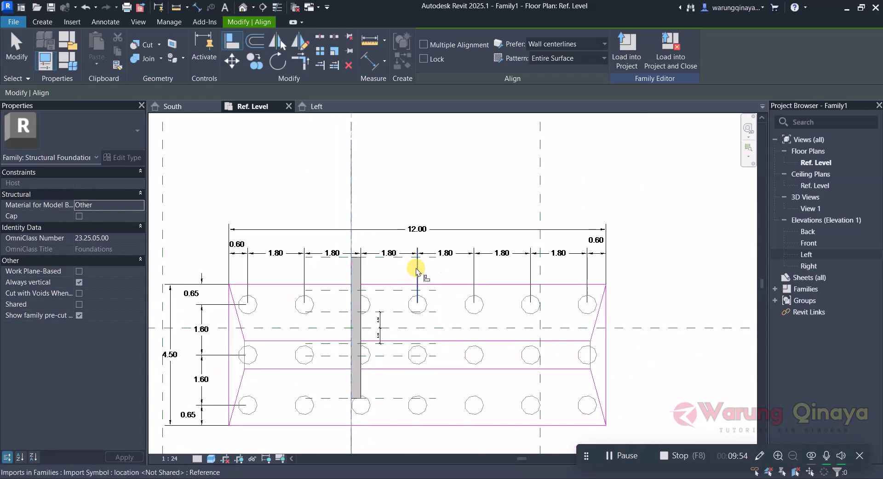
{"action": "scroll", "coordinate": [417, 267], "scroll_direction": "down", "scroll_amount": 1}
{"action": "scroll", "coordinate": [391, 253], "scroll_direction": "down", "scroll_amount": 1}
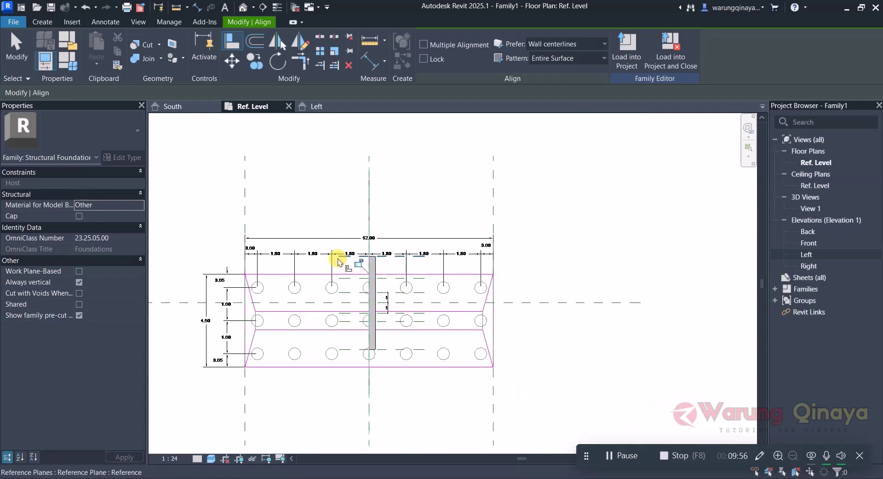
{"action": "scroll", "coordinate": [338, 262], "scroll_direction": "up", "scroll_amount": 2}
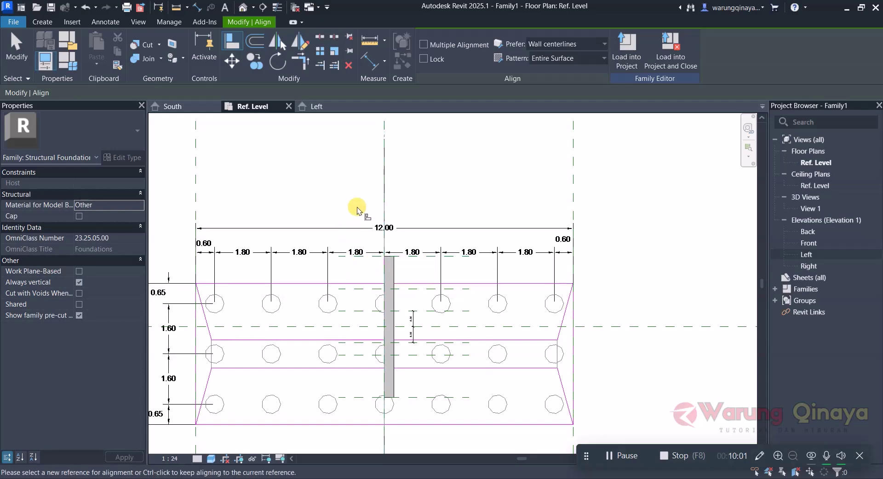
{"action": "key", "text": "Escape"}
{"action": "key", "text": "Escape"}
{"action": "scroll", "coordinate": [382, 213], "scroll_direction": "down", "scroll_amount": 1}
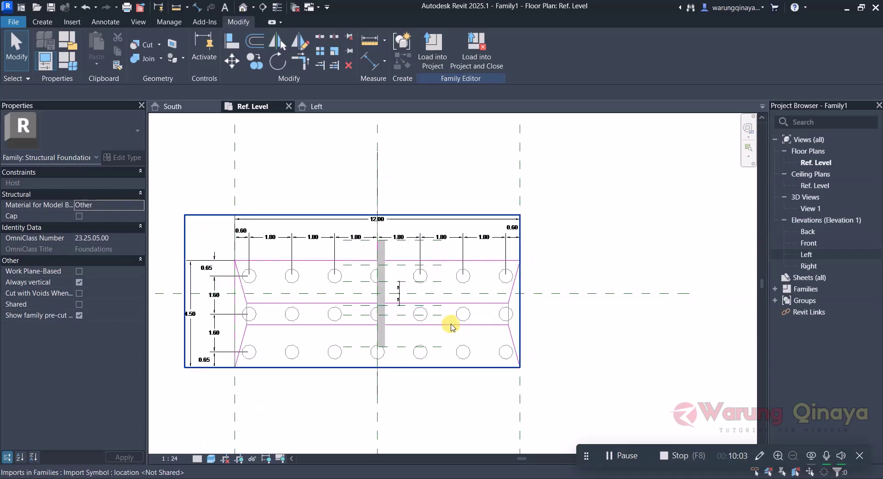
{"action": "scroll", "coordinate": [438, 294], "scroll_direction": "down", "scroll_amount": 1}
{"action": "scroll", "coordinate": [418, 322], "scroll_direction": "up", "scroll_amount": 2}
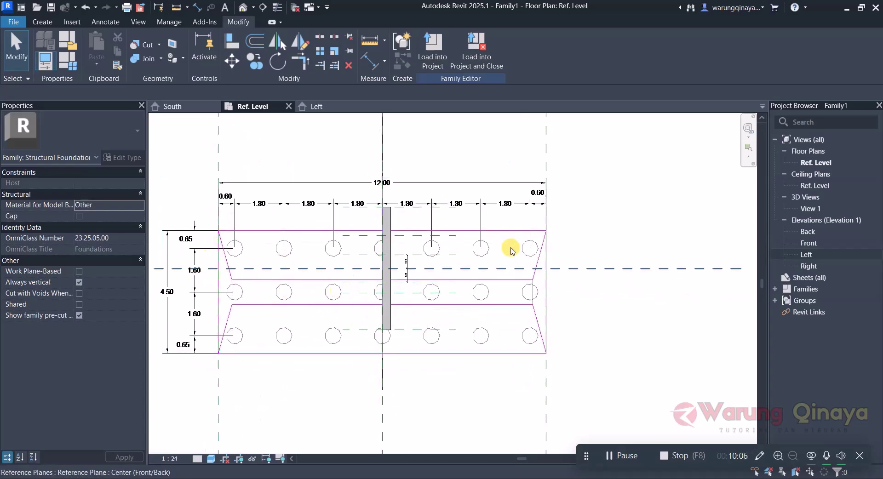
{"action": "scroll", "coordinate": [377, 289], "scroll_direction": "down", "scroll_amount": 1}
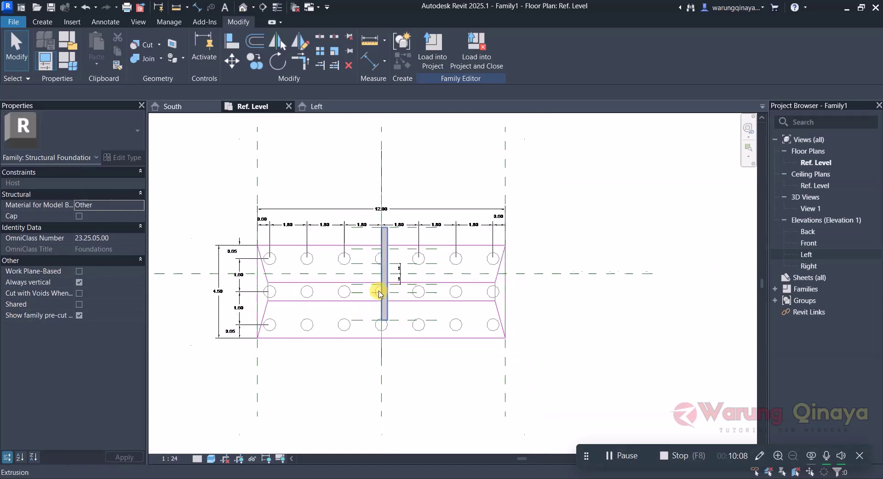
Align the import's middle pile row onto the Center (Front/Back) reference plane.
{"action": "left_click", "coordinate": [475, 342]}
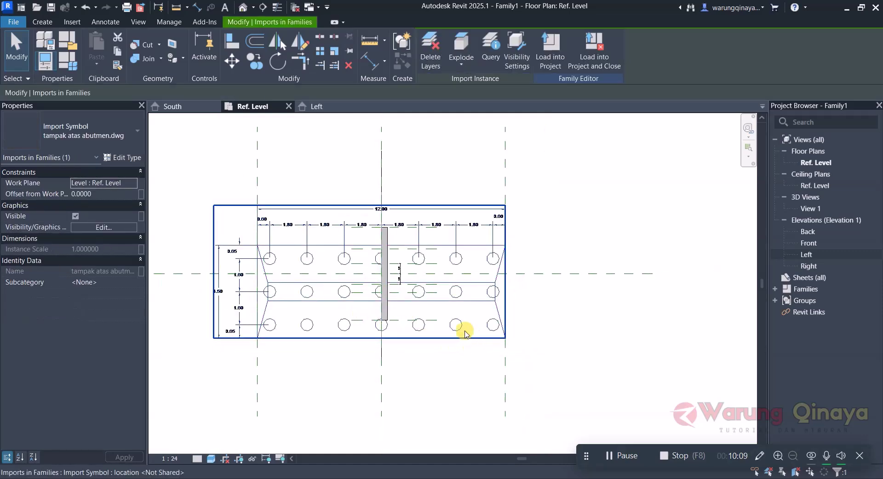
{"action": "left_click", "coordinate": [230, 44]}
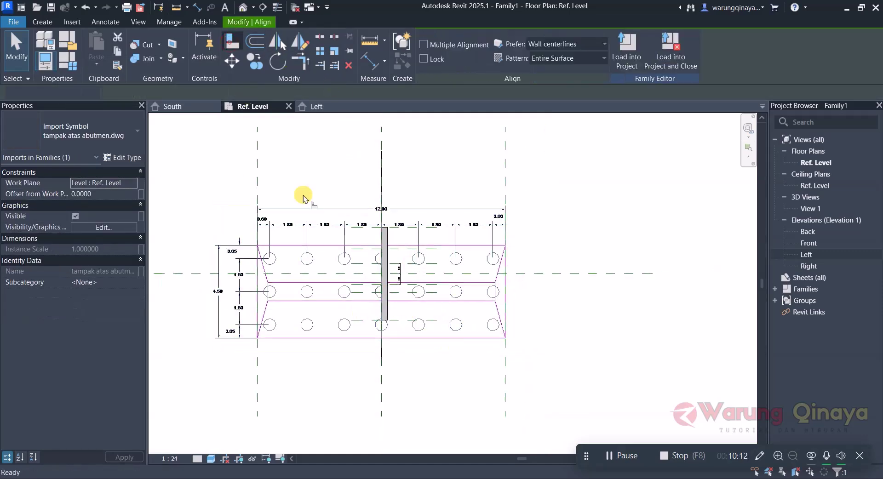
{"action": "left_click", "coordinate": [552, 275]}
{"action": "scroll", "coordinate": [245, 303], "scroll_direction": "up", "scroll_amount": 2}
{"action": "scroll", "coordinate": [248, 294], "scroll_direction": "up", "scroll_amount": 1}
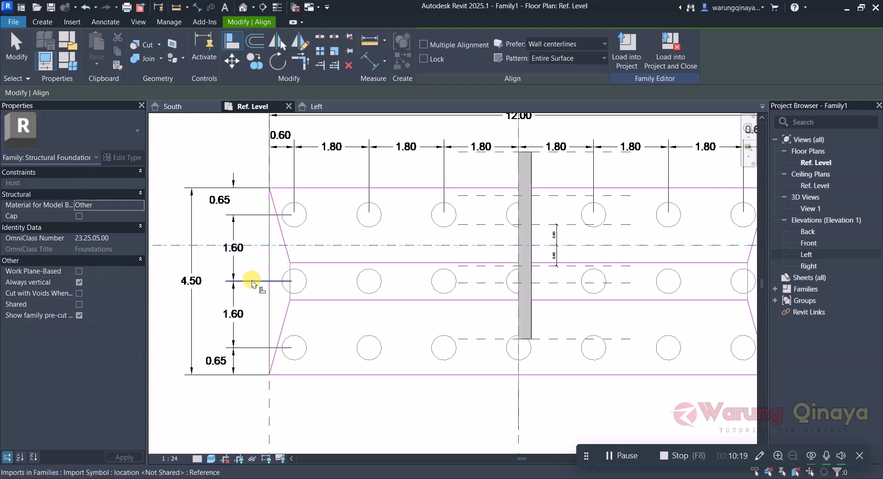
{"action": "left_click", "coordinate": [251, 281]}
{"action": "scroll", "coordinate": [295, 298], "scroll_direction": "down", "scroll_amount": 3}
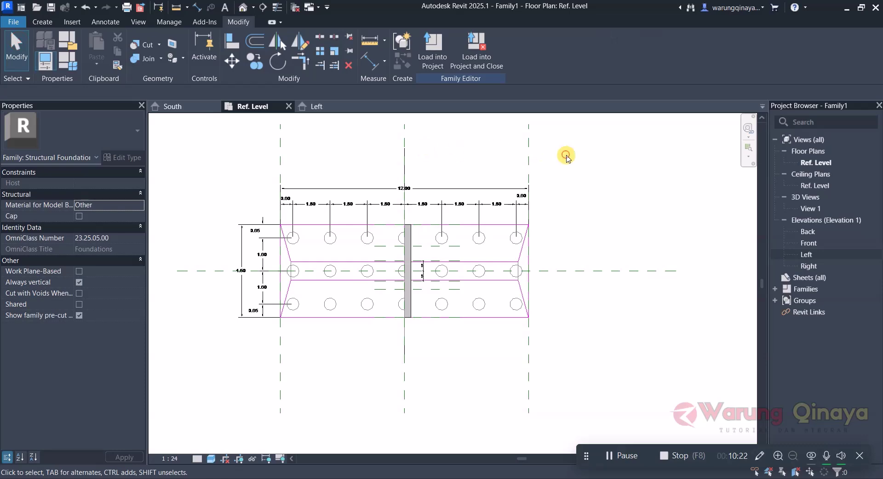
{"action": "scroll", "coordinate": [426, 322], "scroll_direction": "down", "scroll_amount": 2}
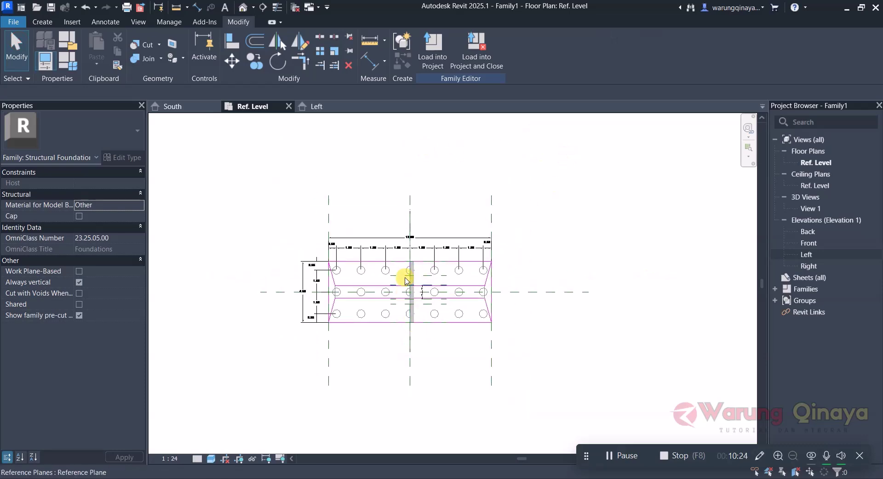
{"action": "scroll", "coordinate": [406, 281], "scroll_direction": "up", "scroll_amount": 1}
{"action": "scroll", "coordinate": [355, 296], "scroll_direction": "up", "scroll_amount": 1}
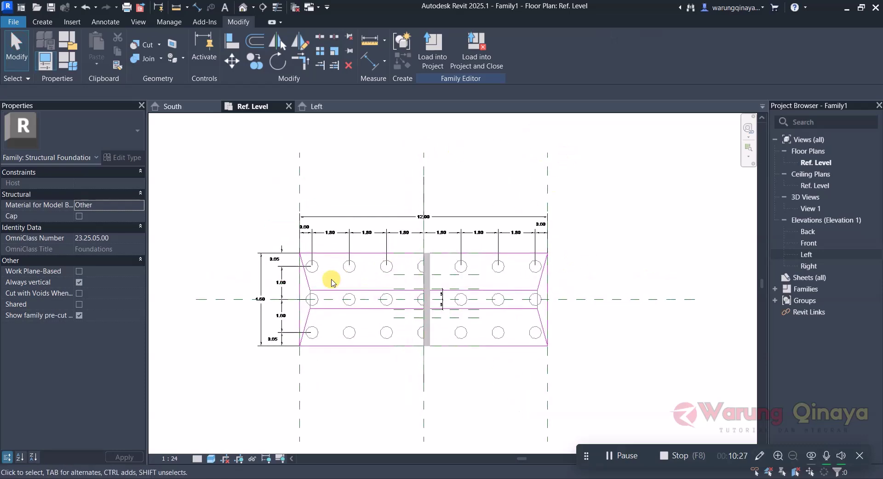
{"action": "scroll", "coordinate": [340, 285], "scroll_direction": "up", "scroll_amount": 1}
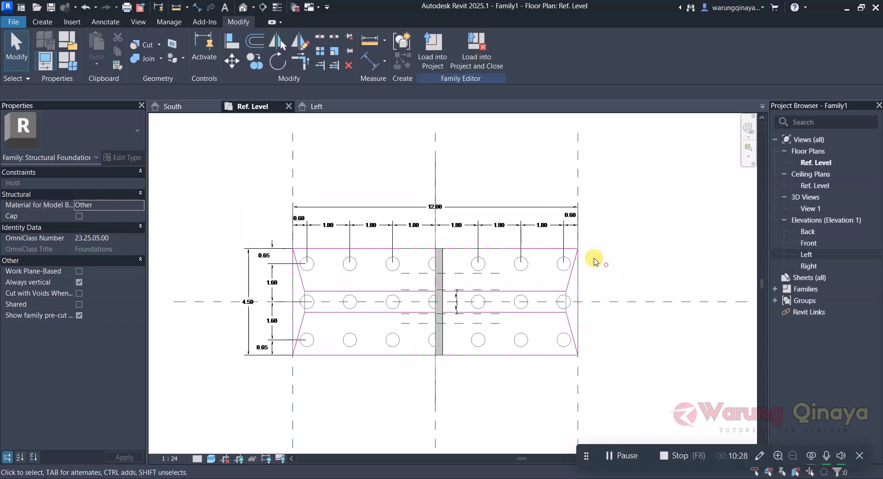
In the Save As dialog, create a FAMILY folder in the parent folder and open it.
{"action": "left_click", "coordinate": [50, 7]}
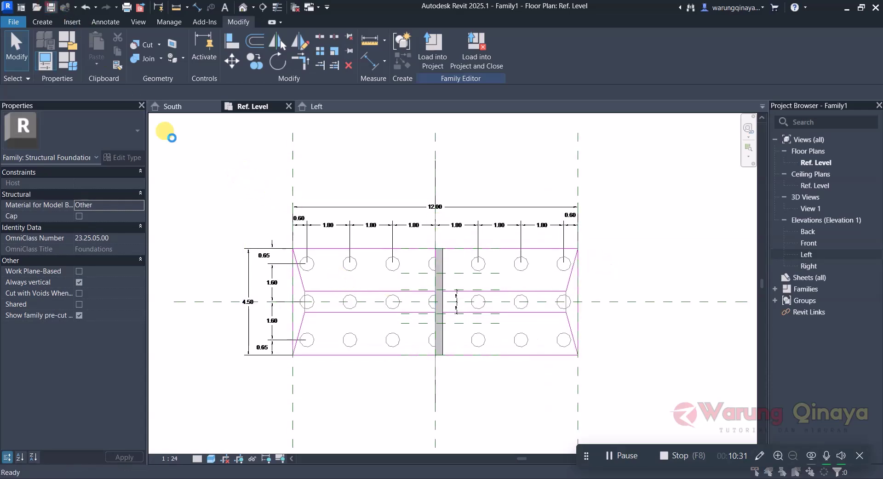
{"action": "left_click_drag", "start_coordinate": [408, 150], "coordinate": [394, 126]}
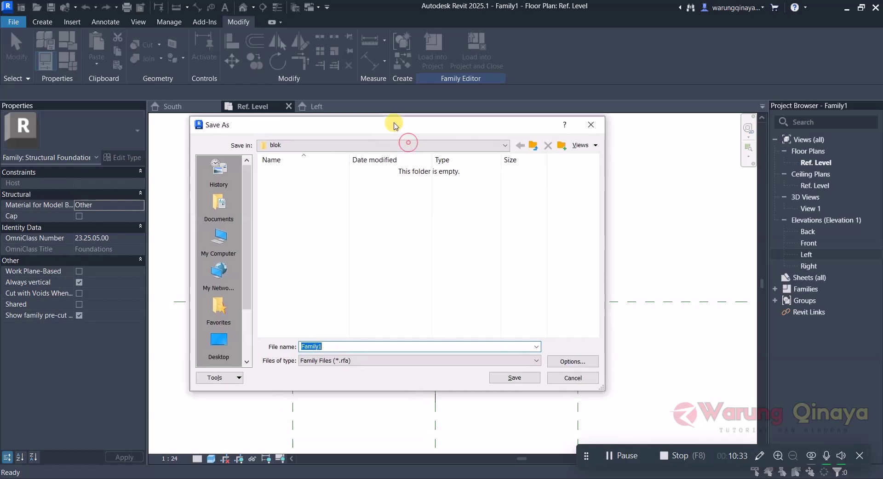
{"action": "left_click", "coordinate": [533, 146]}
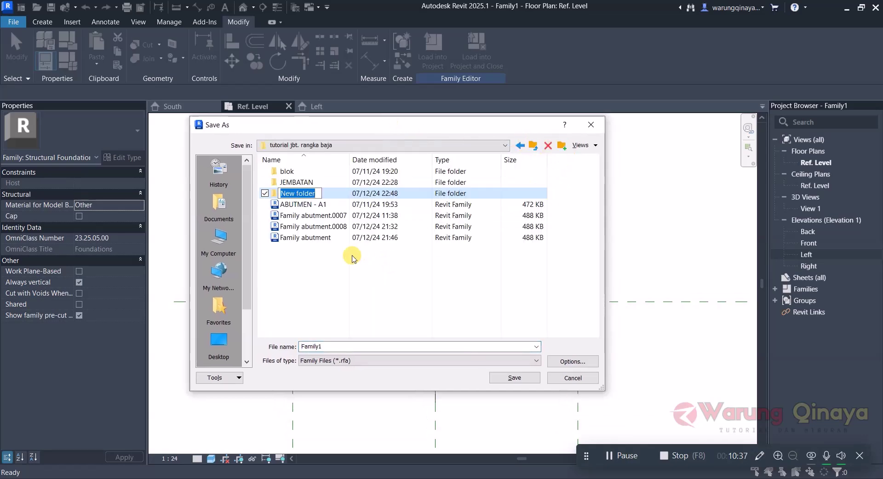
{"action": "type", "text": "AMILY"}
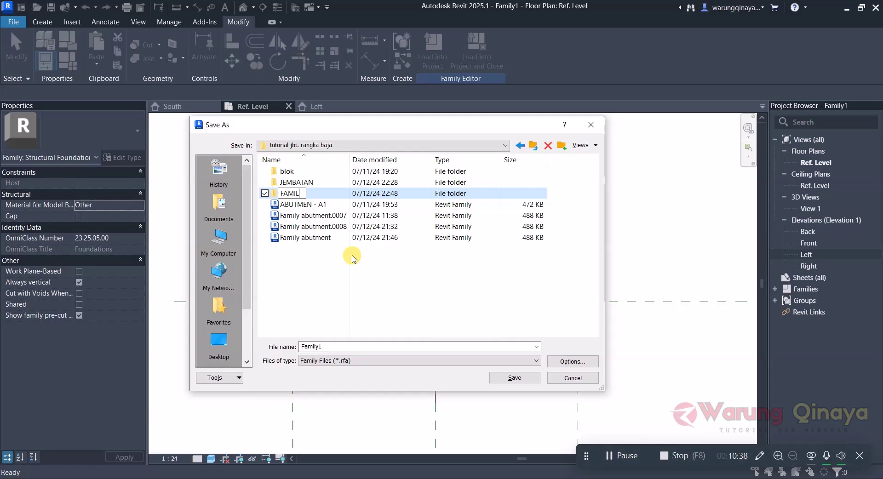
{"action": "left_click", "coordinate": [347, 288]}
{"action": "double_click", "coordinate": [292, 193]}
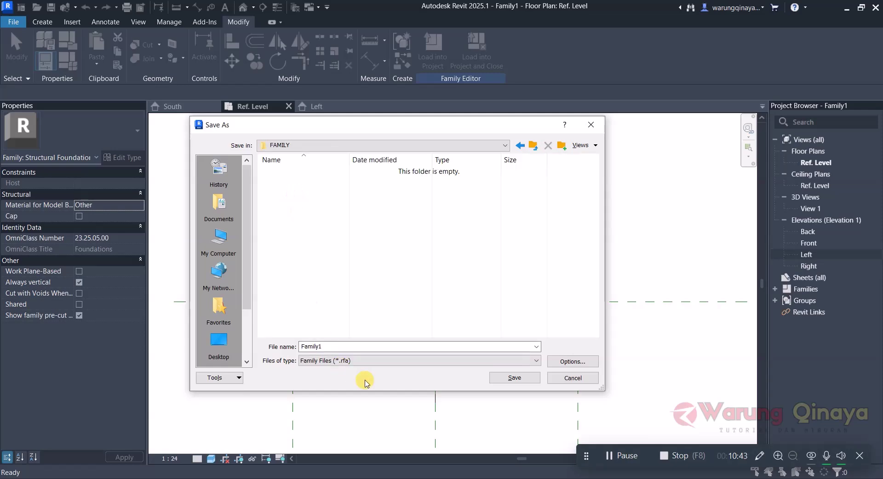
Enter ABUTMEN - A2 as the file name and review the save Options.
{"action": "double_click", "coordinate": [373, 349]}
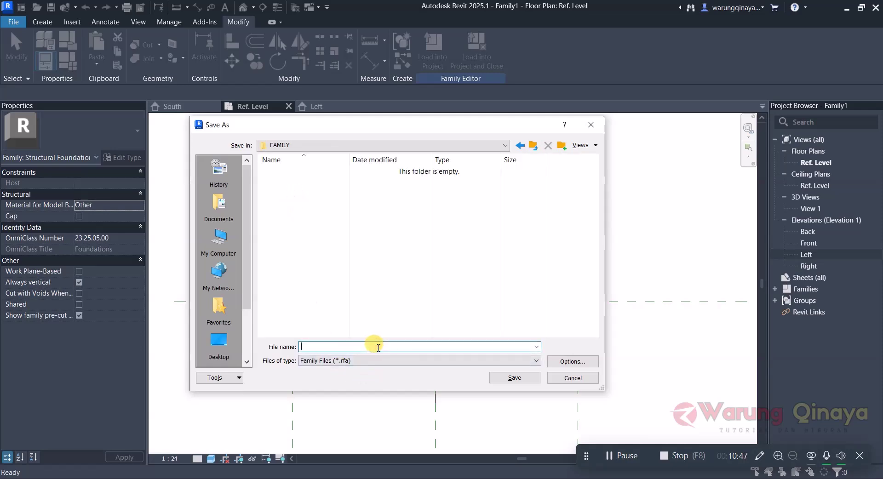
{"action": "type", "text": "A"}
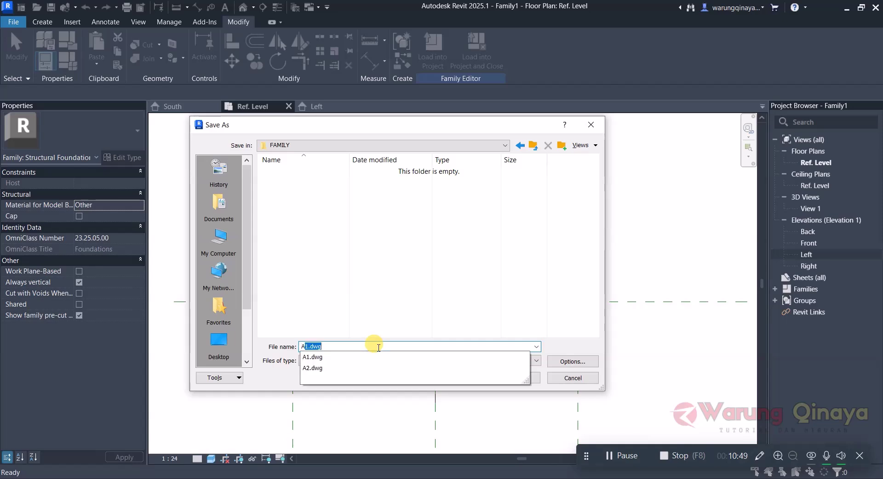
{"action": "type", "text": "BUTMEN - A2"}
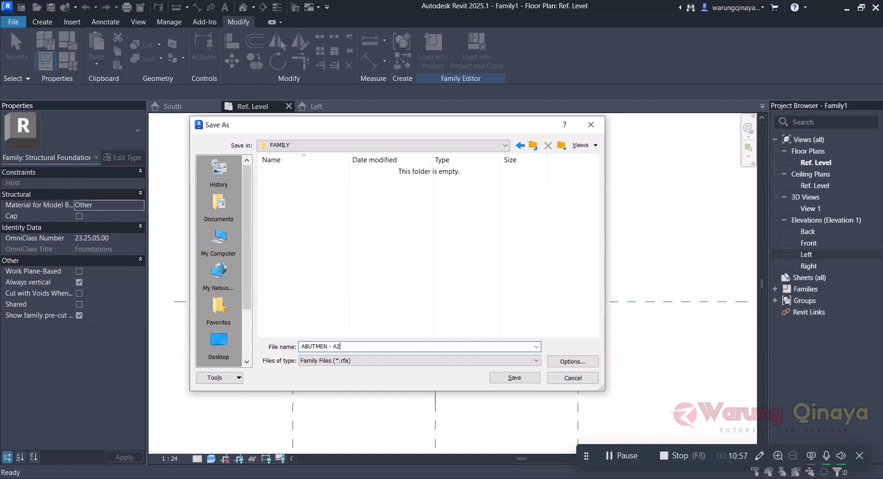
{"action": "left_click", "coordinate": [565, 365]}
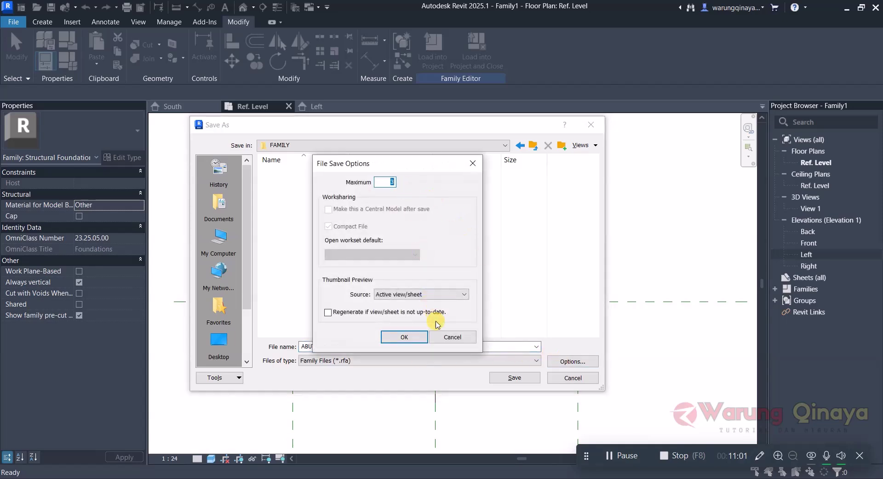
{"action": "left_click", "coordinate": [444, 337]}
{"action": "left_click", "coordinate": [561, 363]}
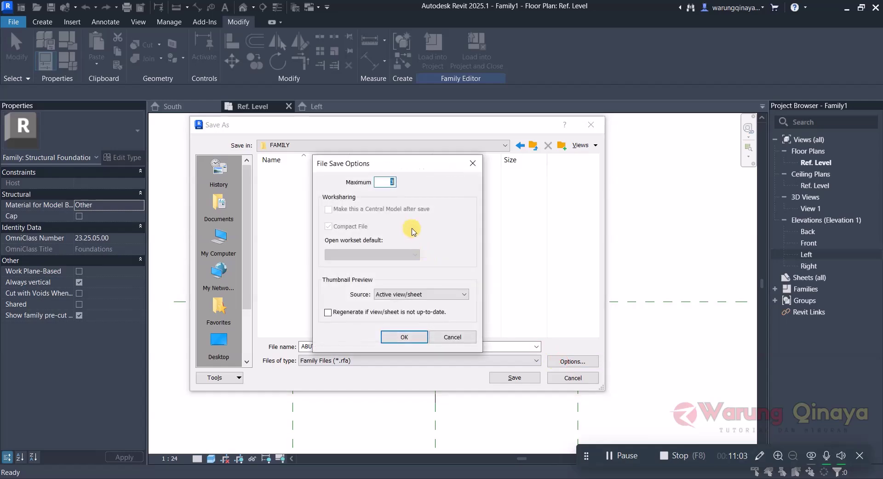
{"action": "type", "text": "1"}
{"action": "left_click", "coordinate": [413, 340]}
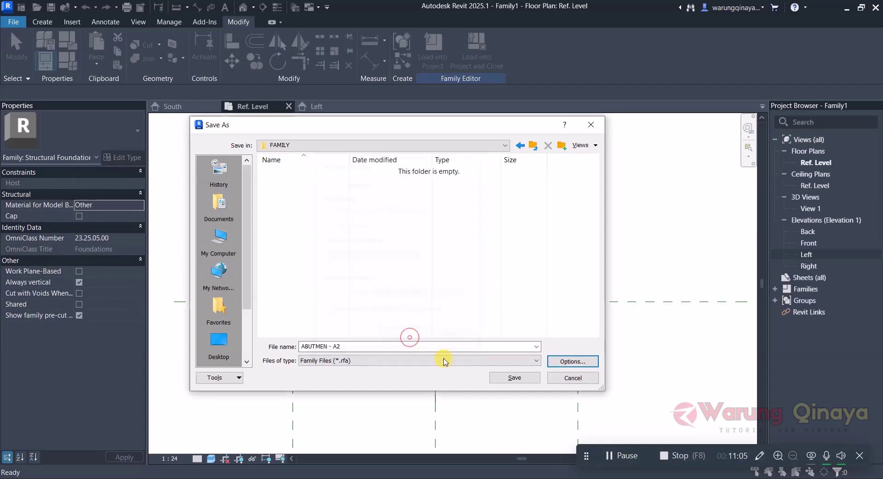
Save the family as ABUTMEN - A2 in the FAMILY folder and zoom to check the aligned import.
{"action": "left_click", "coordinate": [508, 377]}
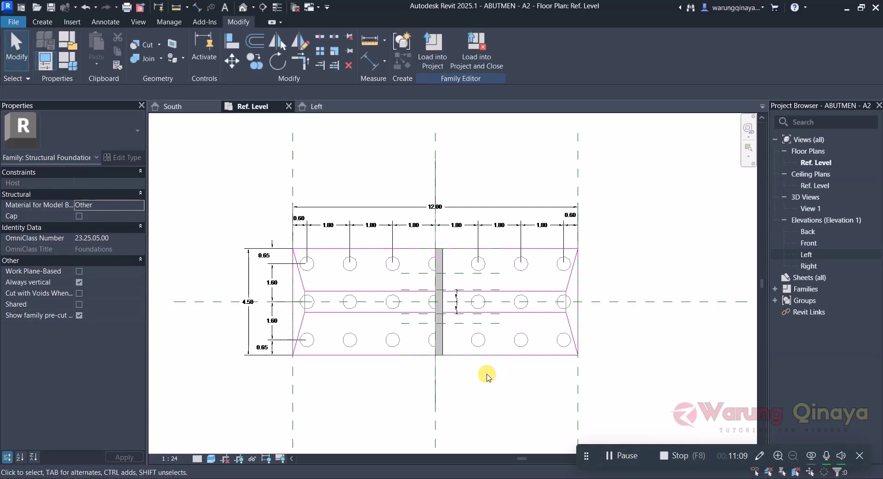
{"action": "scroll", "coordinate": [421, 267], "scroll_direction": "down", "scroll_amount": 2}
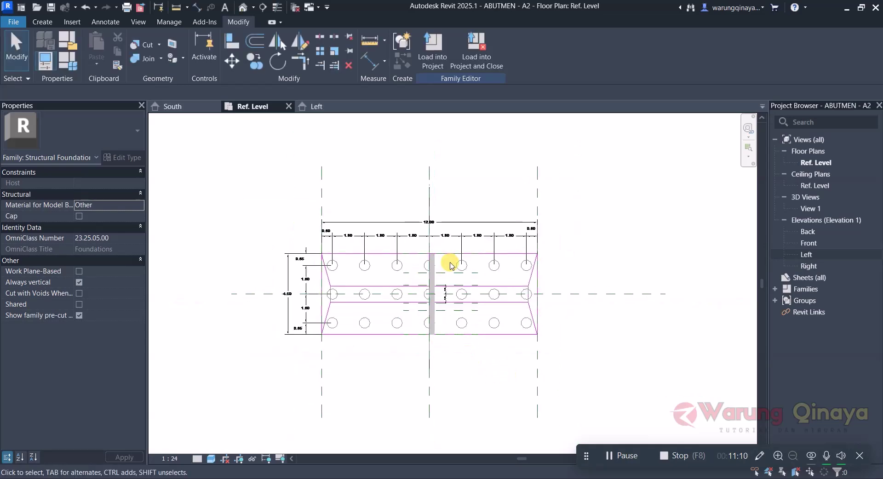
{"action": "scroll", "coordinate": [450, 266], "scroll_direction": "up", "scroll_amount": 1}
{"action": "scroll", "coordinate": [449, 285], "scroll_direction": "up", "scroll_amount": 1}
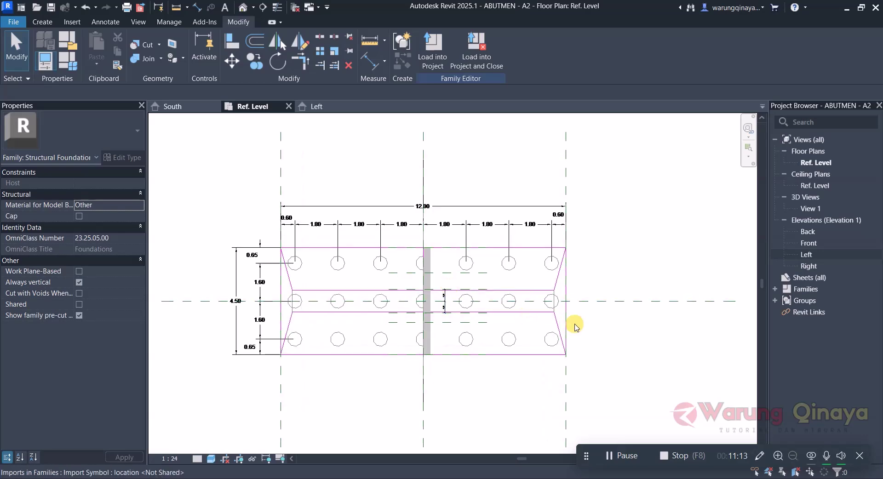
{"action": "scroll", "coordinate": [425, 336], "scroll_direction": "up", "scroll_amount": 1}
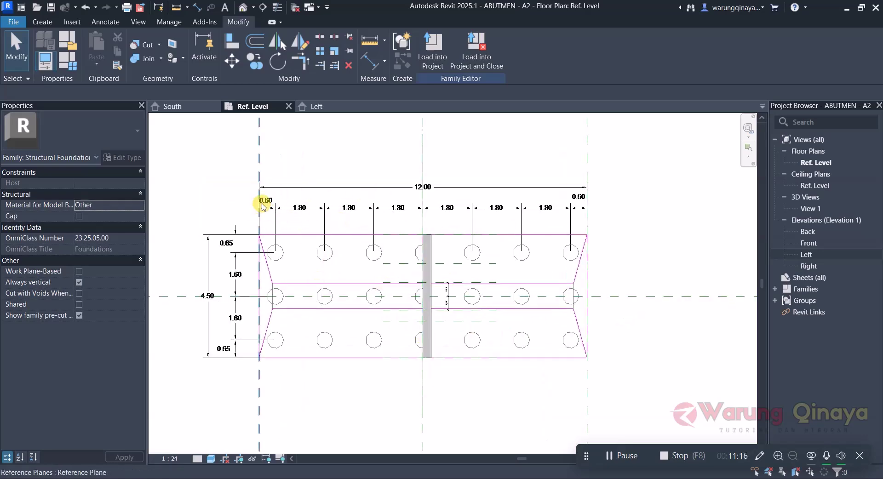
{"action": "scroll", "coordinate": [262, 199], "scroll_direction": "up", "scroll_amount": 1}
{"action": "scroll", "coordinate": [272, 263], "scroll_direction": "down", "scroll_amount": 1}
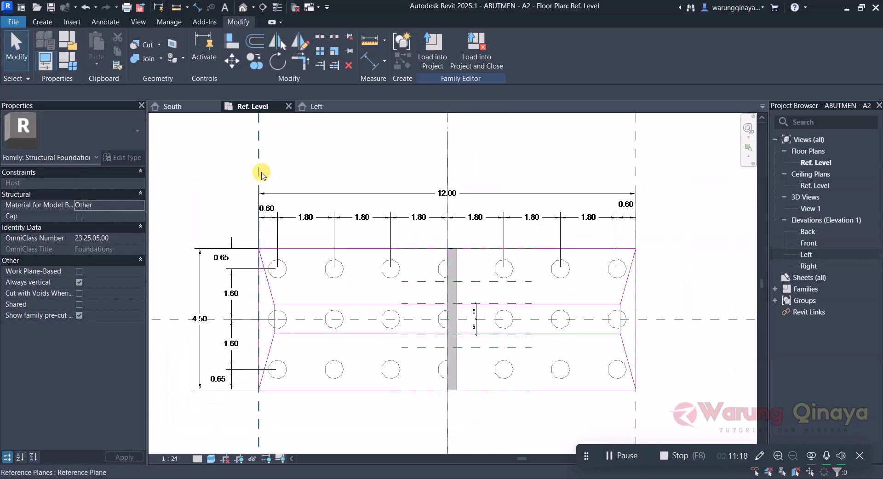
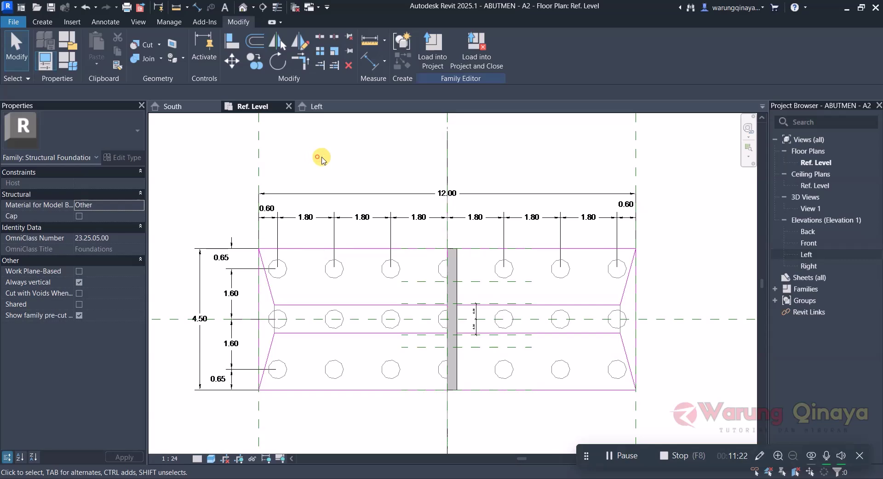
Add reference planes offset 0.6 inside the pile cap's left and right outer planes.
{"action": "left_click", "coordinate": [41, 23]}
{"action": "left_click", "coordinate": [650, 46]}
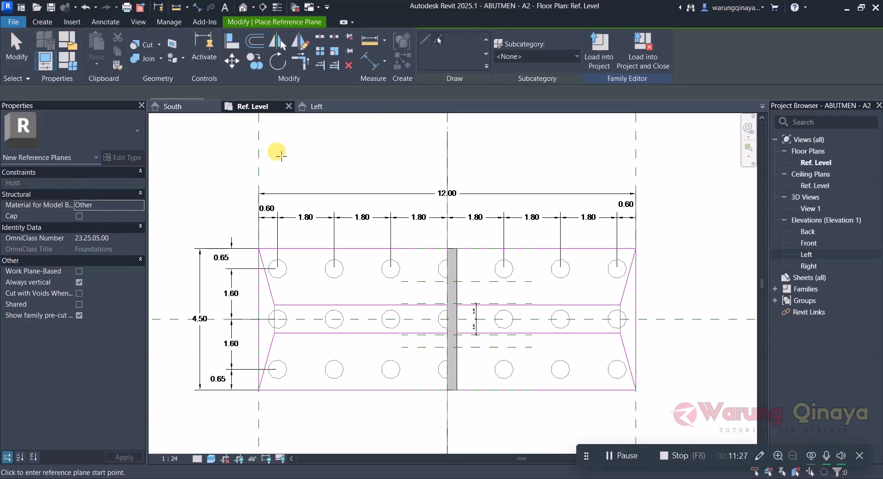
{"action": "left_click", "coordinate": [438, 44]}
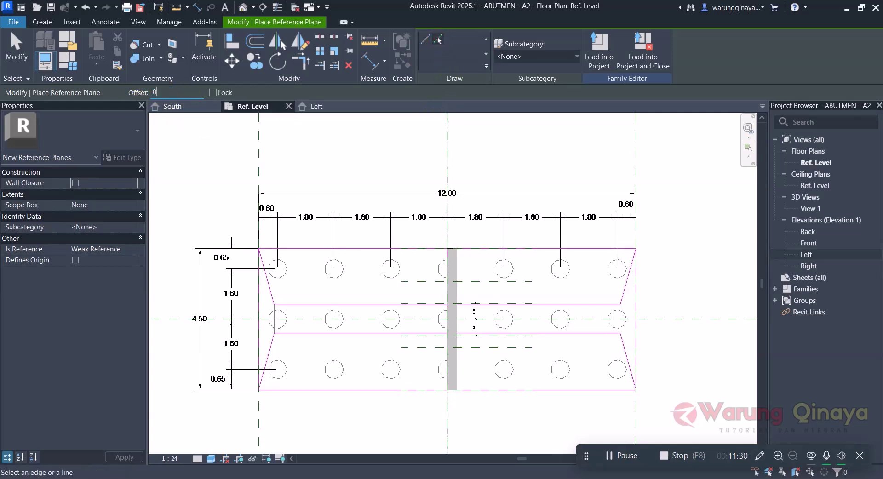
{"action": "key", "text": "Return"}
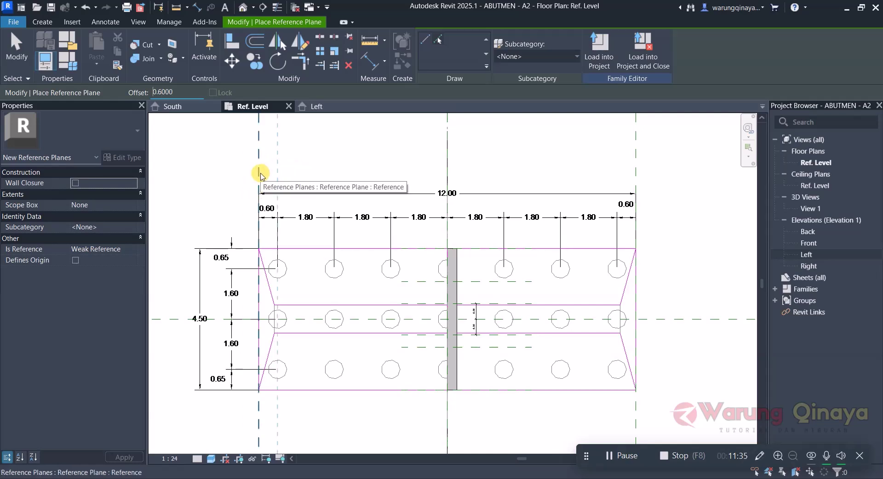
{"action": "left_click", "coordinate": [261, 177]}
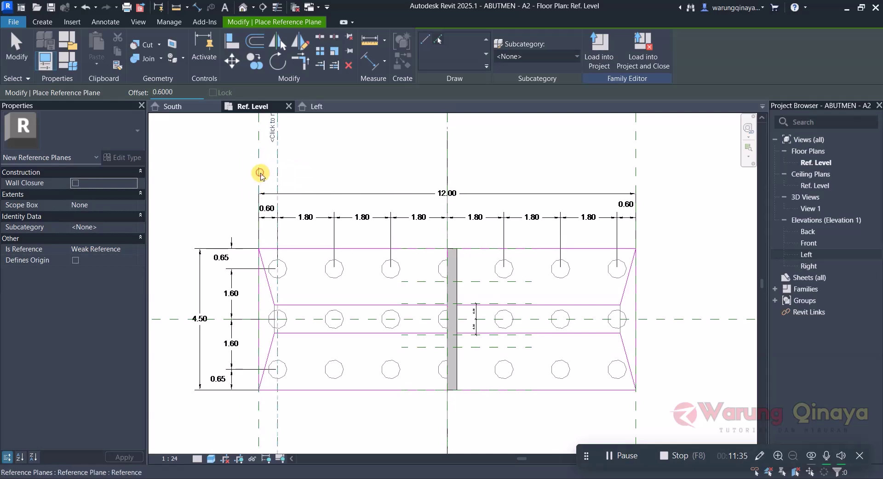
{"action": "left_click", "coordinate": [633, 163]}
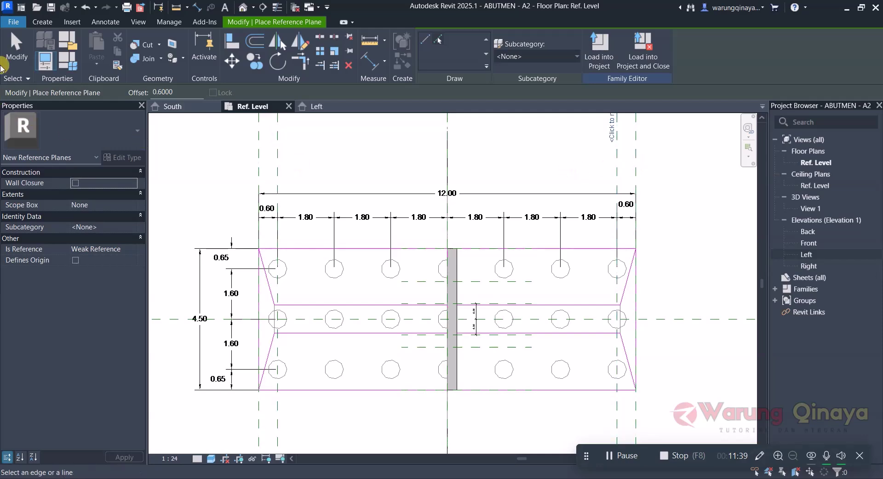
{"action": "left_click", "coordinate": [16, 46]}
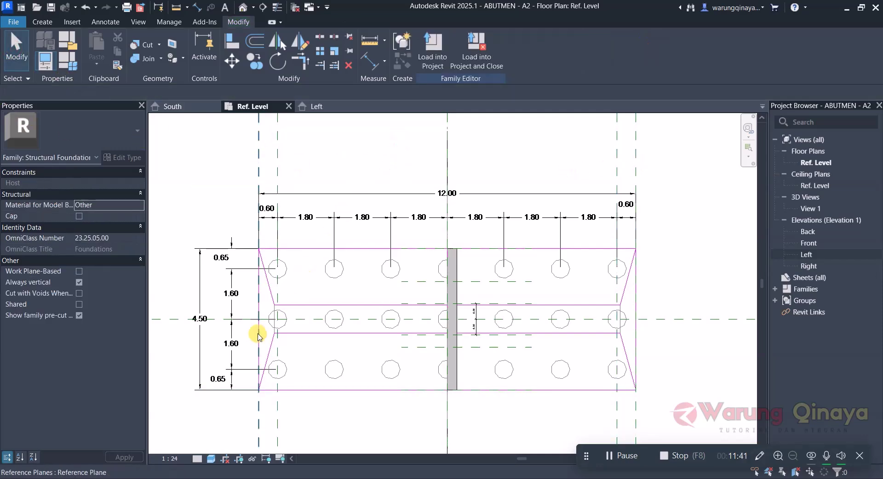
{"action": "scroll", "coordinate": [264, 334], "scroll_direction": "up", "scroll_amount": 3}
{"action": "scroll", "coordinate": [276, 325], "scroll_direction": "up", "scroll_amount": 2}
{"action": "scroll", "coordinate": [279, 324], "scroll_direction": "down", "scroll_amount": 1}
{"action": "scroll", "coordinate": [279, 324], "scroll_direction": "down", "scroll_amount": 3}
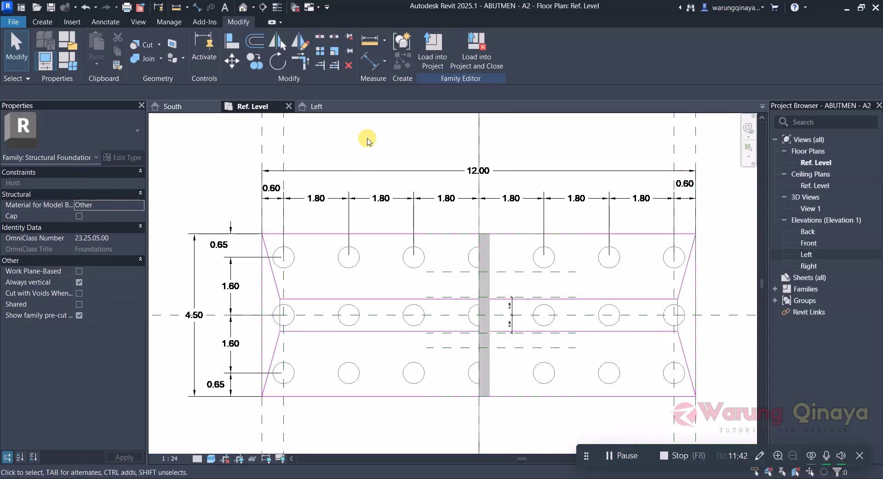
Begin an aligned dimension on the pile cap, then cancel it unplaced.
{"action": "left_click", "coordinate": [369, 60]}
{"action": "scroll", "coordinate": [282, 329], "scroll_direction": "up", "scroll_amount": 3}
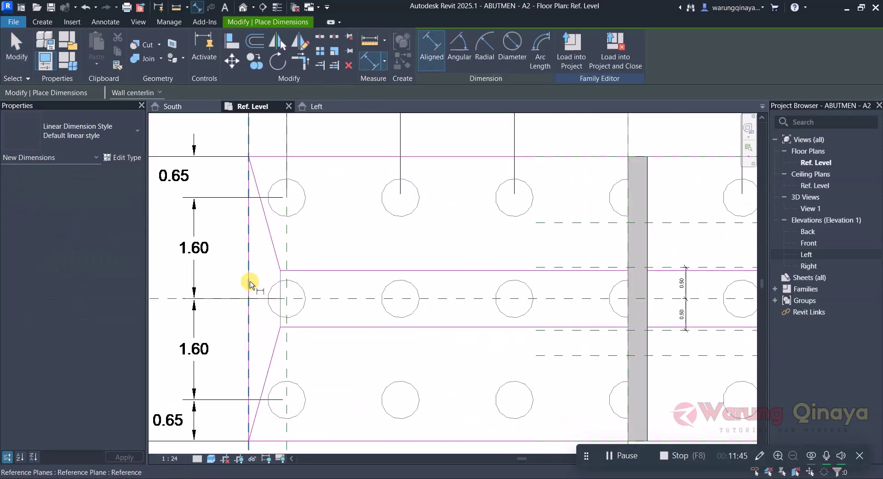
{"action": "left_click", "coordinate": [271, 304]}
{"action": "scroll", "coordinate": [269, 303], "scroll_direction": "up", "scroll_amount": 1}
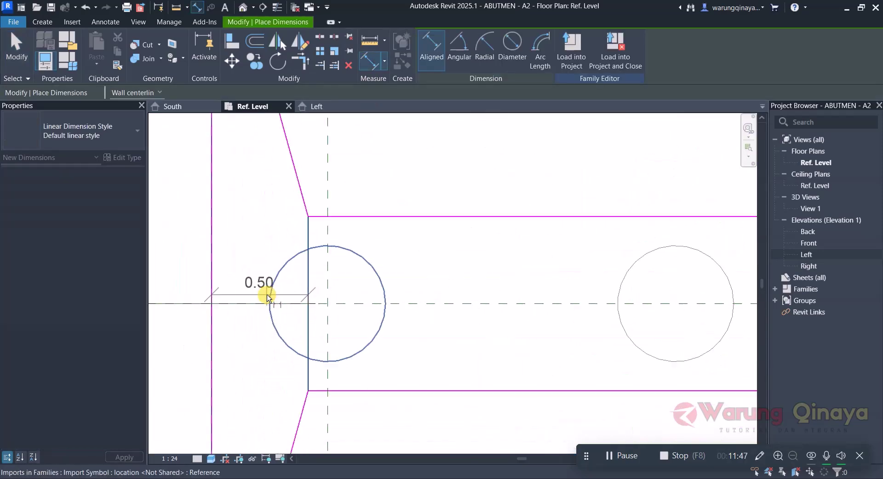
{"action": "scroll", "coordinate": [267, 294], "scroll_direction": "down", "scroll_amount": 2}
{"action": "scroll", "coordinate": [267, 294], "scroll_direction": "down", "scroll_amount": 2}
{"action": "scroll", "coordinate": [268, 304], "scroll_direction": "down", "scroll_amount": 1}
{"action": "scroll", "coordinate": [268, 315], "scroll_direction": "up", "scroll_amount": 2}
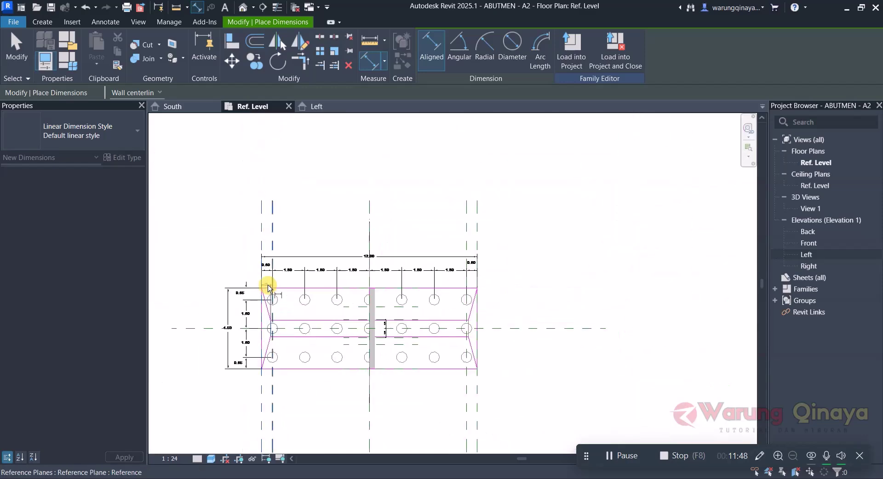
{"action": "scroll", "coordinate": [262, 282], "scroll_direction": "up", "scroll_amount": 3}
{"action": "scroll", "coordinate": [241, 252], "scroll_direction": "down", "scroll_amount": 1}
{"action": "key", "text": "Escape"}
{"action": "key", "text": "Escape"}
{"action": "scroll", "coordinate": [288, 299], "scroll_direction": "down", "scroll_amount": 1}
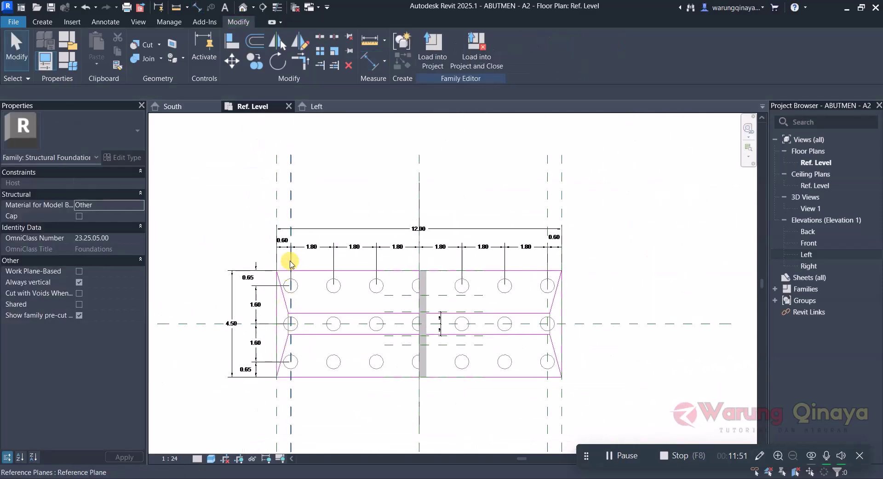
Move the left pile-line reference plane to 0.5 from the pile cap's left end.
{"action": "left_click", "coordinate": [291, 198]}
{"action": "scroll", "coordinate": [286, 208], "scroll_direction": "up", "scroll_amount": 2}
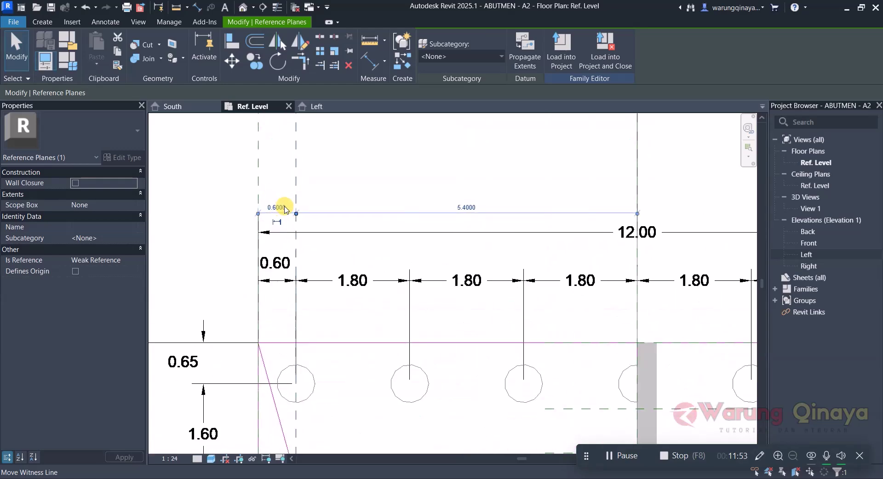
{"action": "scroll", "coordinate": [283, 206], "scroll_direction": "up", "scroll_amount": 1}
{"action": "left_click", "coordinate": [276, 208]}
{"action": "key", "text": "Escape"}
{"action": "key", "text": "Escape"}
{"action": "scroll", "coordinate": [295, 269], "scroll_direction": "down", "scroll_amount": 2}
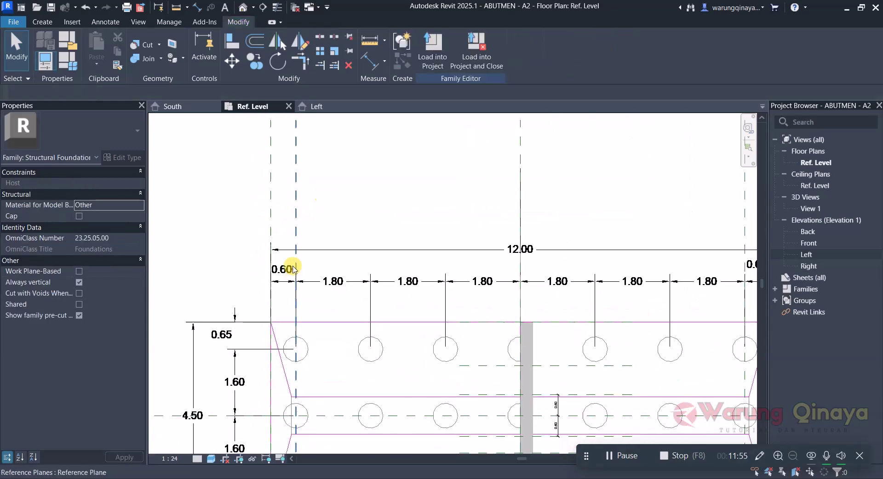
{"action": "left_click", "coordinate": [296, 212]}
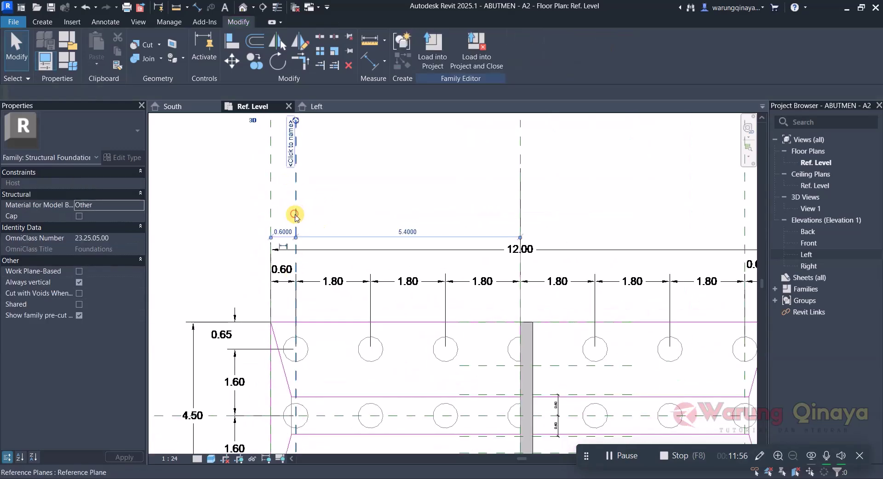
{"action": "scroll", "coordinate": [285, 234], "scroll_direction": "up", "scroll_amount": 2}
{"action": "left_click", "coordinate": [285, 231]}
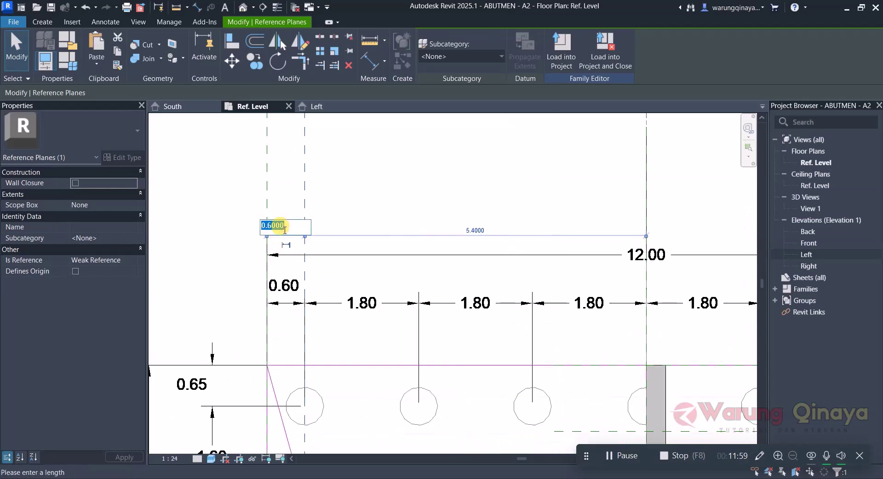
{"action": "type", "text": "0.5000"}
{"action": "key", "text": "Return"}
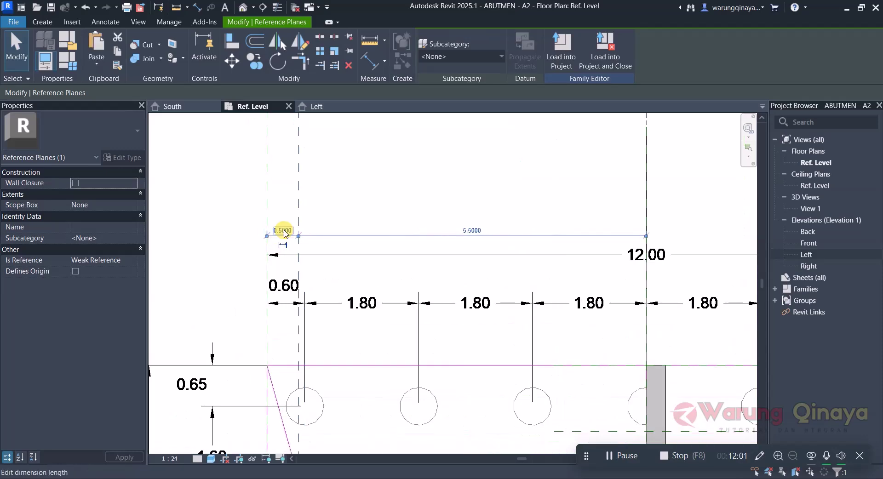
{"action": "left_click", "coordinate": [346, 208]}
{"action": "scroll", "coordinate": [295, 258], "scroll_direction": "down", "scroll_amount": 4}
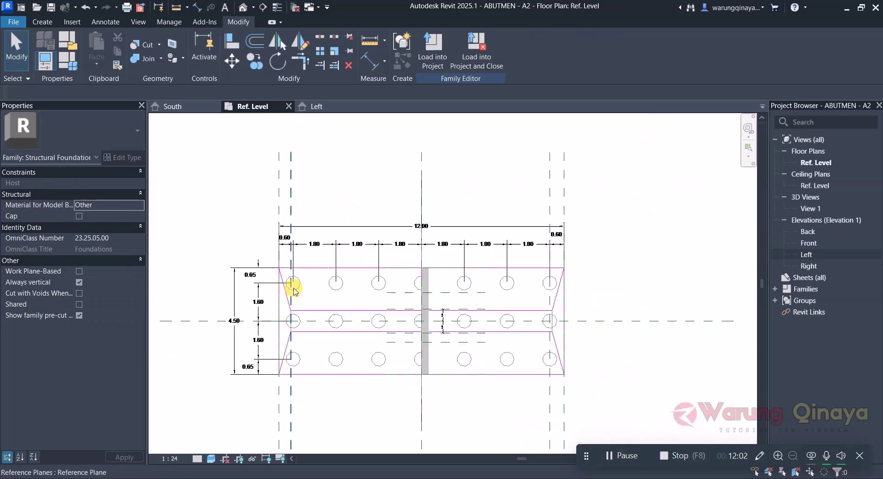
{"action": "scroll", "coordinate": [290, 315], "scroll_direction": "up", "scroll_amount": 1}
{"action": "scroll", "coordinate": [289, 345], "scroll_direction": "down", "scroll_amount": 1}
{"action": "scroll", "coordinate": [368, 322], "scroll_direction": "down", "scroll_amount": 2}
{"action": "scroll", "coordinate": [455, 289], "scroll_direction": "up", "scroll_amount": 2}
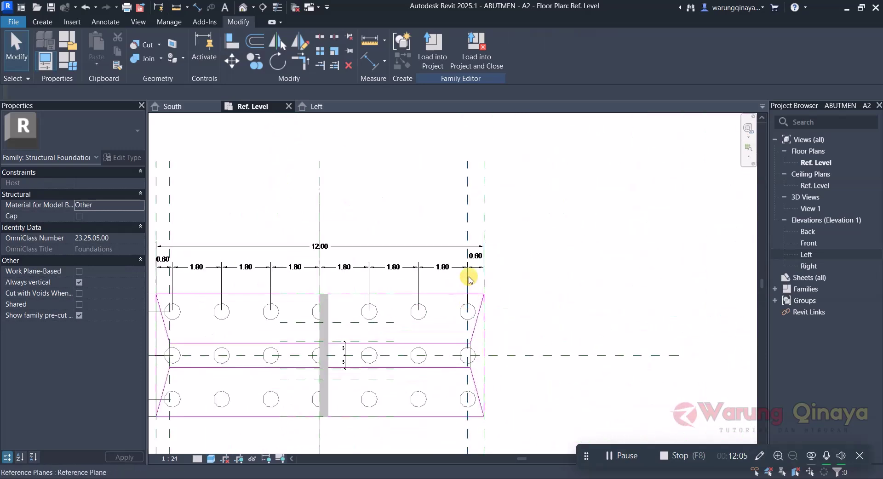
{"action": "scroll", "coordinate": [468, 274], "scroll_direction": "up", "scroll_amount": 2}
Move the right pile-line reference plane to 0.5 from the pile cap's right end.
{"action": "left_click", "coordinate": [467, 191]}
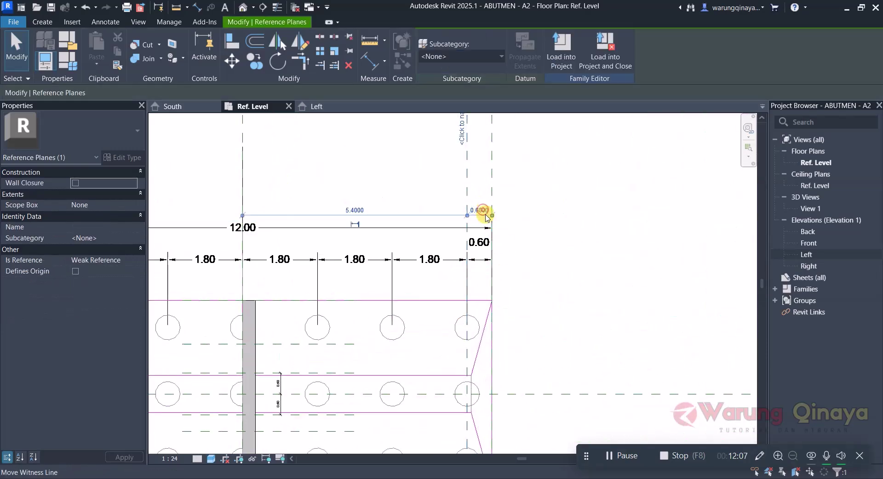
{"action": "scroll", "coordinate": [481, 213], "scroll_direction": "up", "scroll_amount": 2}
{"action": "left_click", "coordinate": [480, 213]}
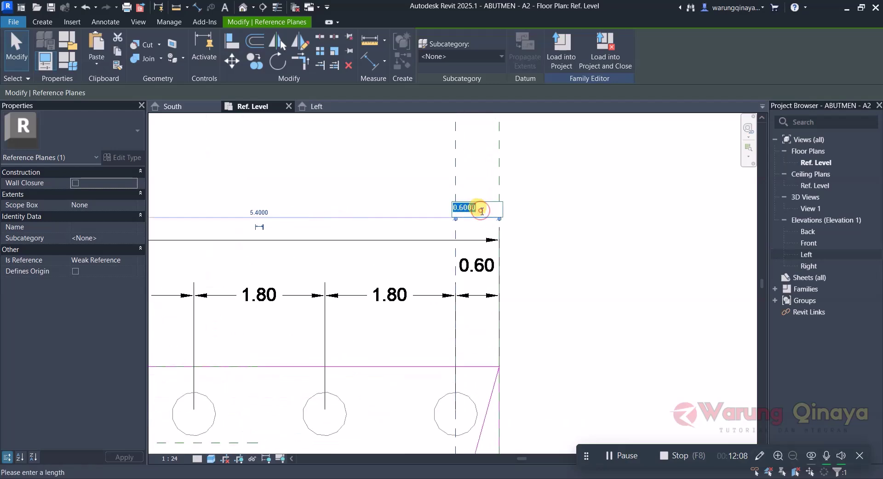
{"action": "type", "text": "0.5"}
{"action": "key", "text": "Return"}
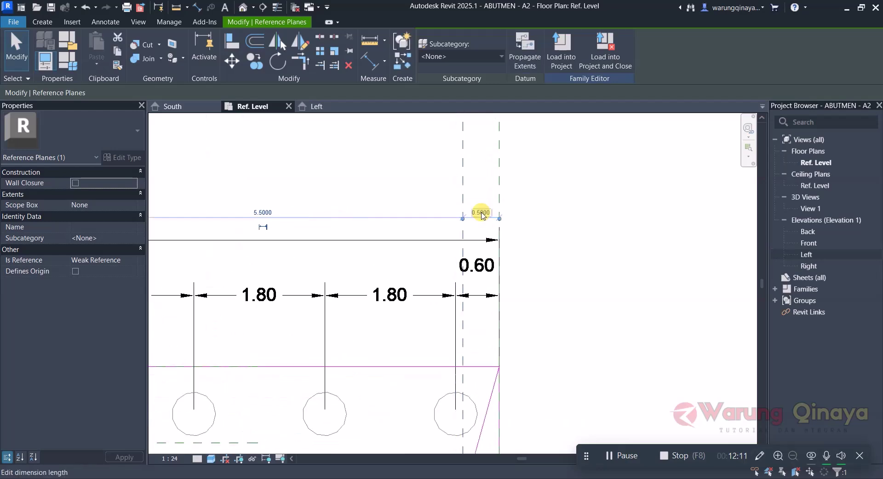
{"action": "left_click", "coordinate": [522, 235]}
{"action": "scroll", "coordinate": [503, 240], "scroll_direction": "down", "scroll_amount": 2}
{"action": "scroll", "coordinate": [499, 233], "scroll_direction": "down", "scroll_amount": 3}
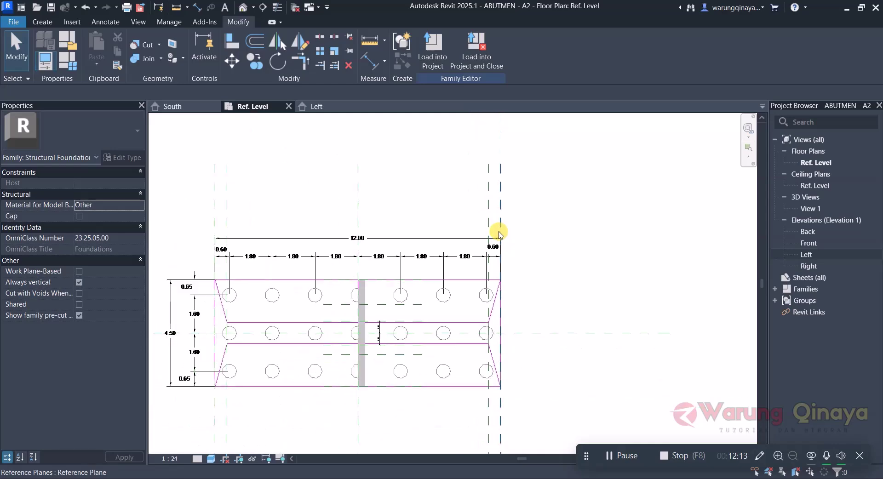
{"action": "scroll", "coordinate": [499, 233], "scroll_direction": "down", "scroll_amount": 2}
{"action": "scroll", "coordinate": [451, 294], "scroll_direction": "up", "scroll_amount": 2}
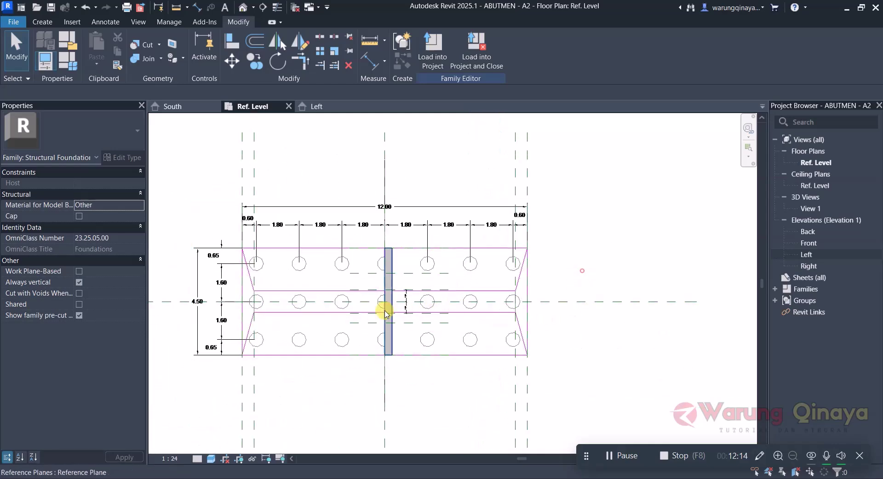
Place an aligned dimension across the centre band between the two wall stem face lines.
{"action": "scroll", "coordinate": [297, 295], "scroll_direction": "up", "scroll_amount": 2}
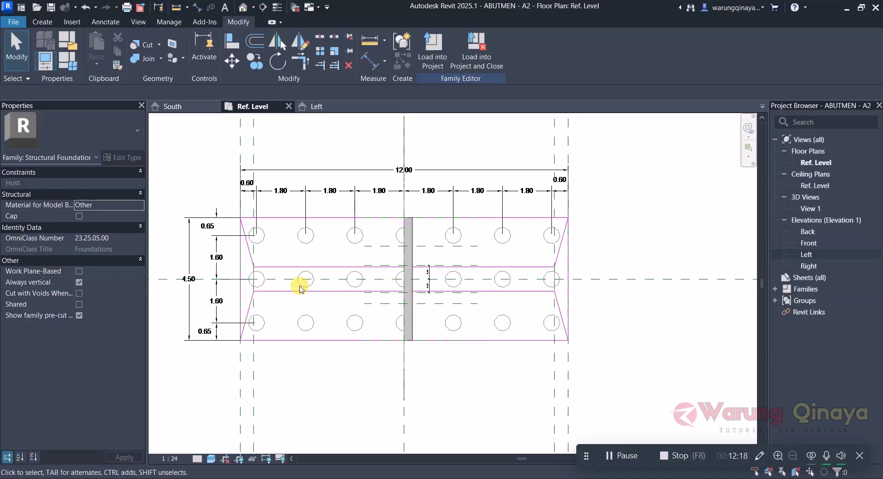
{"action": "scroll", "coordinate": [556, 282], "scroll_direction": "up", "scroll_amount": 1}
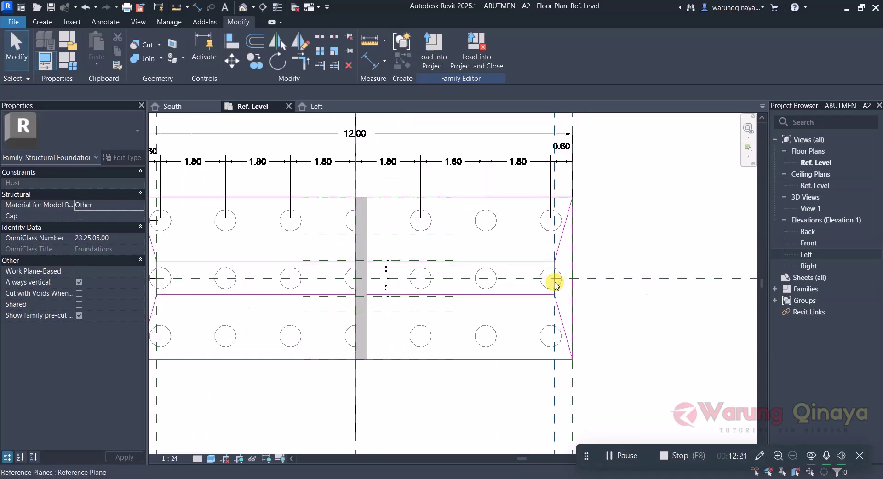
{"action": "scroll", "coordinate": [554, 281], "scroll_direction": "up", "scroll_amount": 1}
{"action": "scroll", "coordinate": [521, 267], "scroll_direction": "up", "scroll_amount": 1}
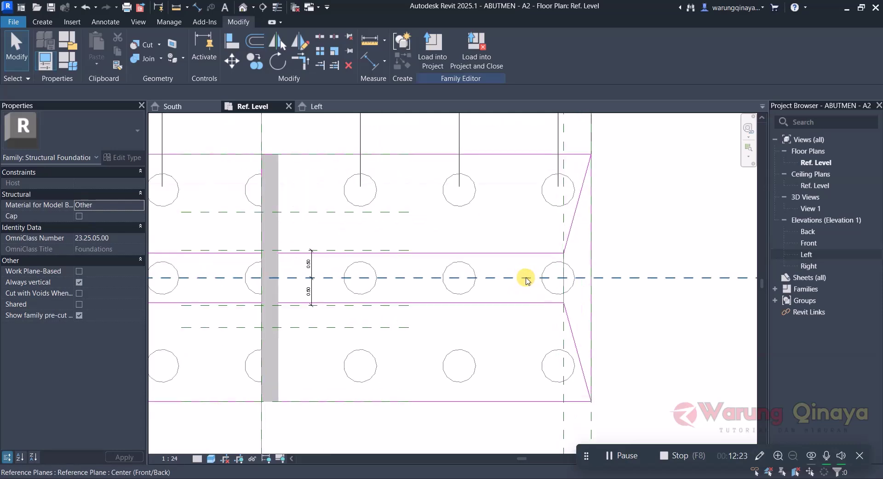
{"action": "scroll", "coordinate": [520, 264], "scroll_direction": "up", "scroll_amount": 1}
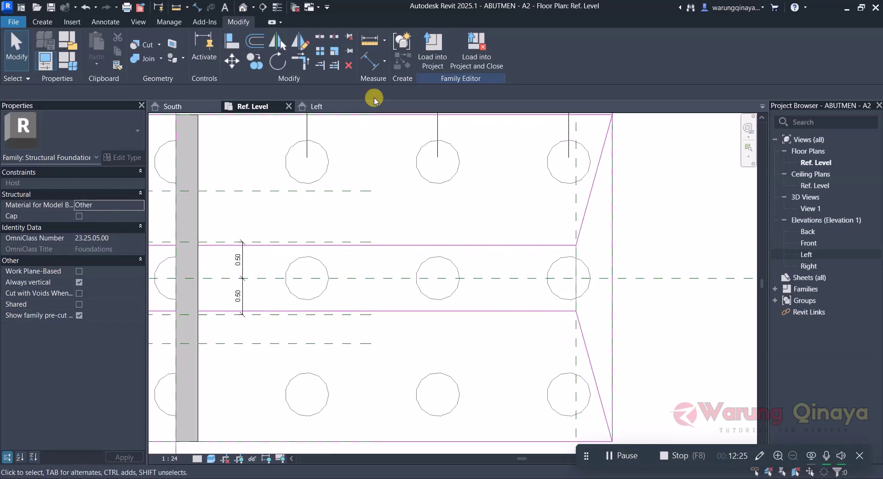
{"action": "left_click", "coordinate": [371, 61]}
{"action": "left_click", "coordinate": [481, 252]}
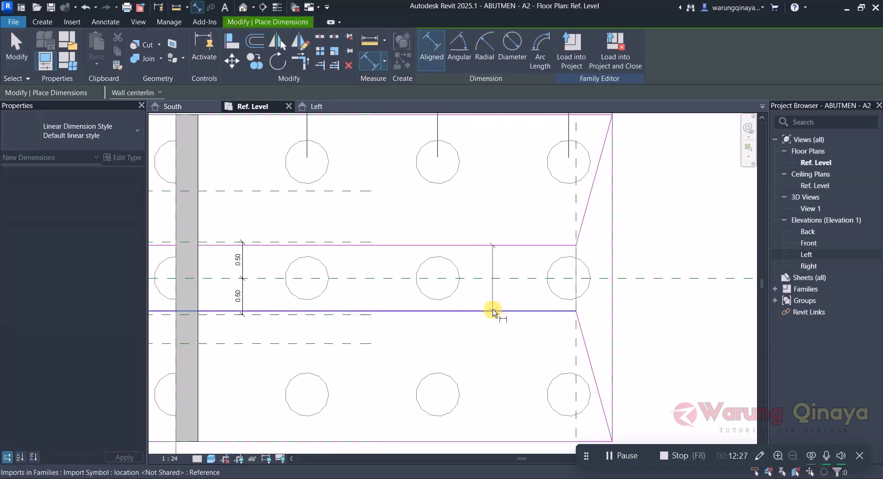
{"action": "left_click", "coordinate": [491, 310]}
{"action": "scroll", "coordinate": [490, 299], "scroll_direction": "up", "scroll_amount": 2}
{"action": "scroll", "coordinate": [491, 299], "scroll_direction": "up", "scroll_amount": 1}
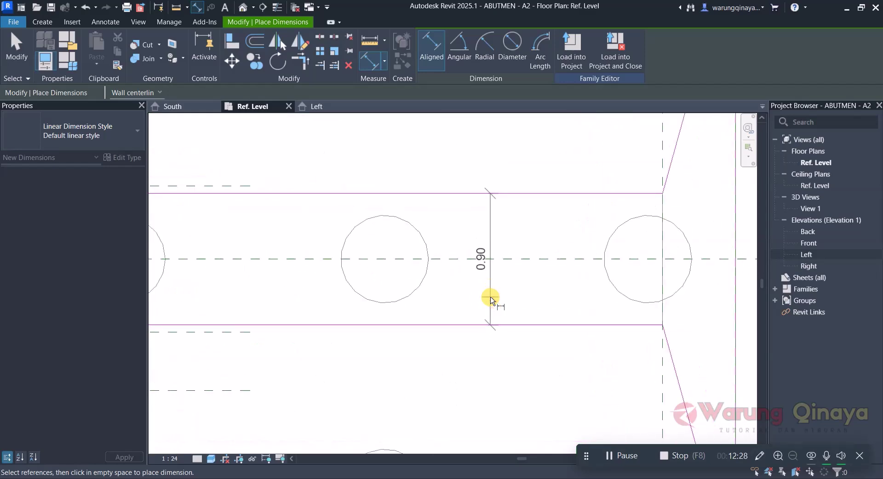
{"action": "left_click", "coordinate": [491, 299]}
{"action": "scroll", "coordinate": [490, 299], "scroll_direction": "down", "scroll_amount": 3}
{"action": "key", "text": "Escape"}
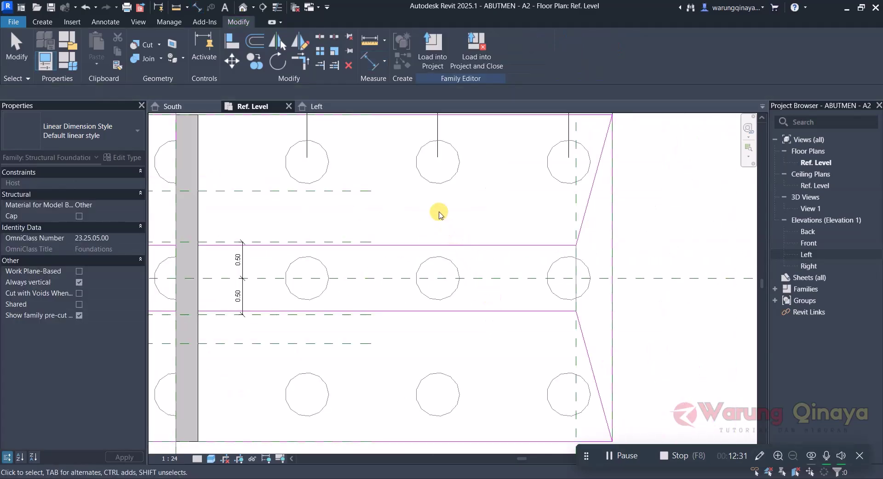
Check the Left elevation, then return to the Ref. Level floor plan.
{"action": "left_click", "coordinate": [332, 106]}
{"action": "scroll", "coordinate": [395, 305], "scroll_direction": "down", "scroll_amount": 3}
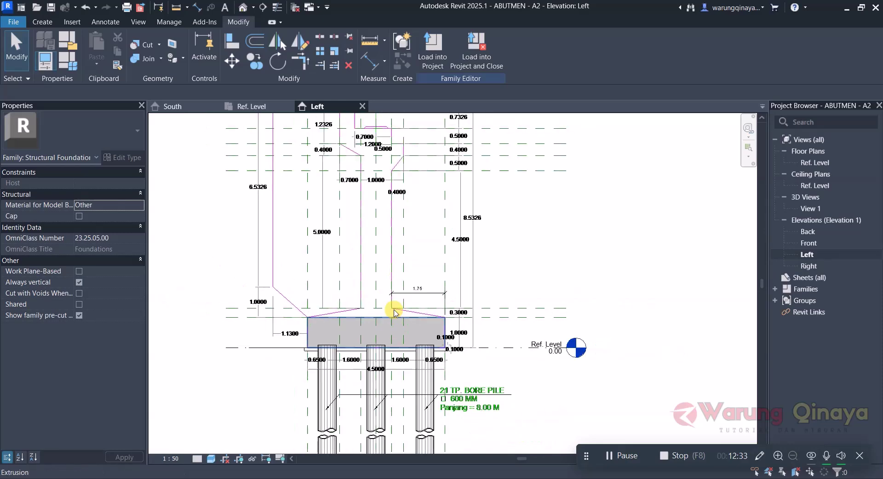
{"action": "scroll", "coordinate": [378, 201], "scroll_direction": "up", "scroll_amount": 3}
{"action": "scroll", "coordinate": [354, 155], "scroll_direction": "up", "scroll_amount": 2}
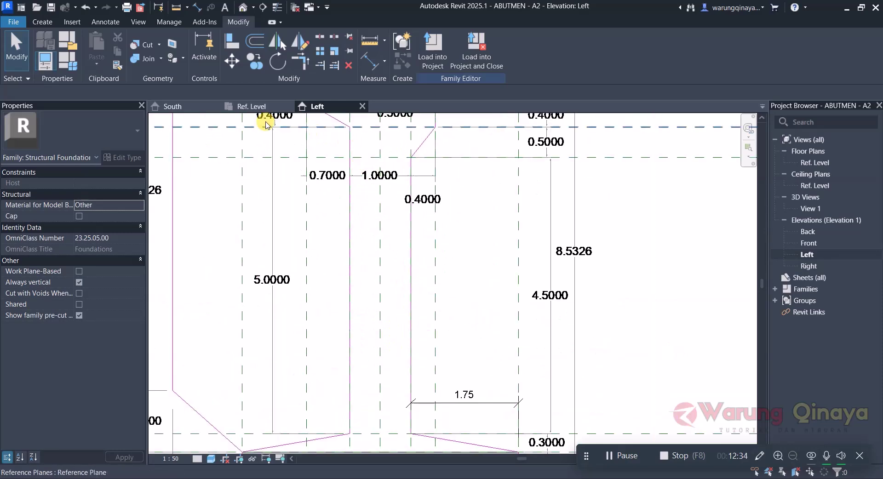
{"action": "left_click", "coordinate": [248, 106]}
{"action": "scroll", "coordinate": [368, 237], "scroll_direction": "down", "scroll_amount": 2}
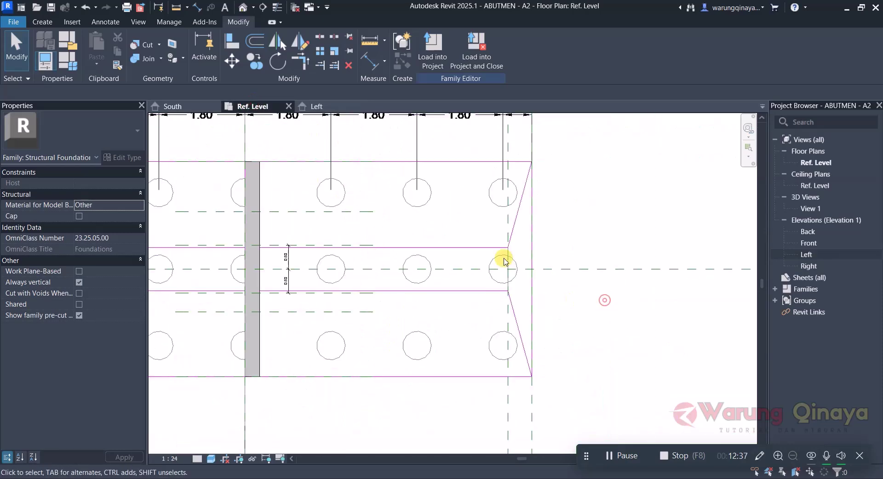
{"action": "left_click", "coordinate": [43, 22]}
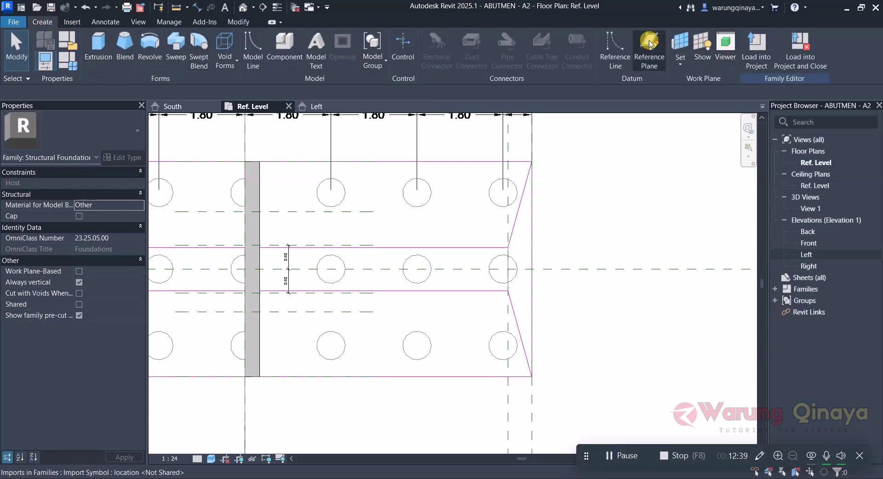
Add reference planes 0.5 above and below the centre front/back plane, then view the Left elevation.
{"action": "left_click", "coordinate": [621, 62]}
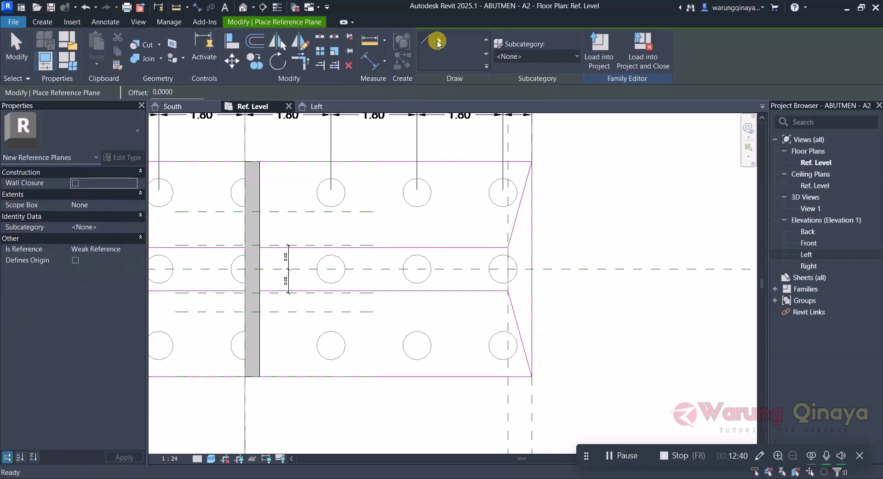
{"action": "left_click", "coordinate": [438, 41]}
{"action": "left_click", "coordinate": [178, 89]}
{"action": "type", "text": "0.5000"}
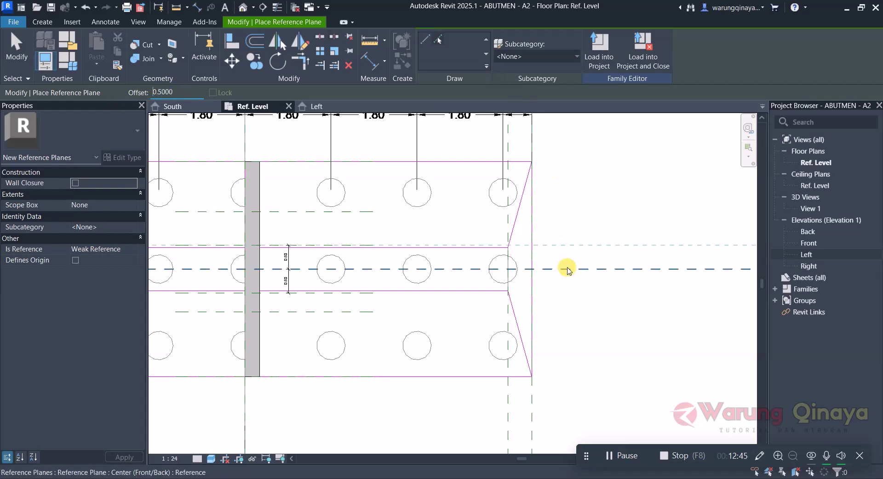
{"action": "left_click", "coordinate": [568, 272]}
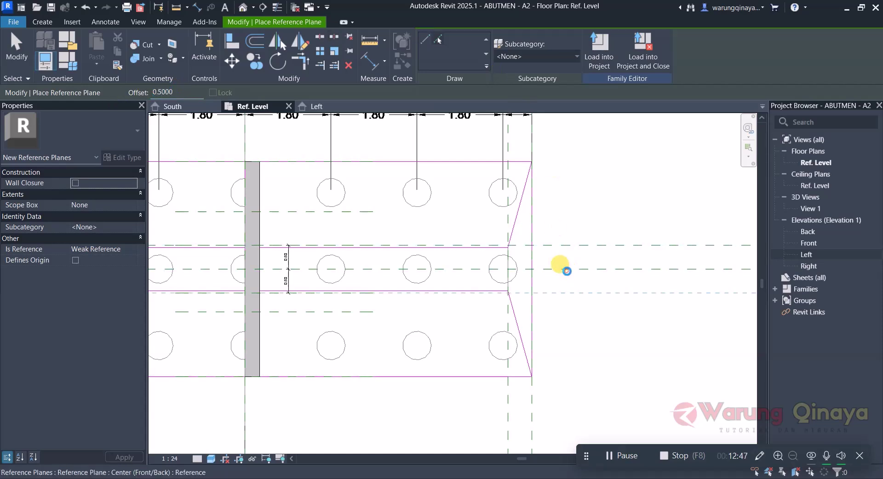
{"action": "left_click", "coordinate": [560, 306]}
{"action": "scroll", "coordinate": [595, 335], "scroll_direction": "down", "scroll_amount": 3}
{"action": "key", "text": "Escape"}
{"action": "scroll", "coordinate": [542, 282], "scroll_direction": "up", "scroll_amount": 1}
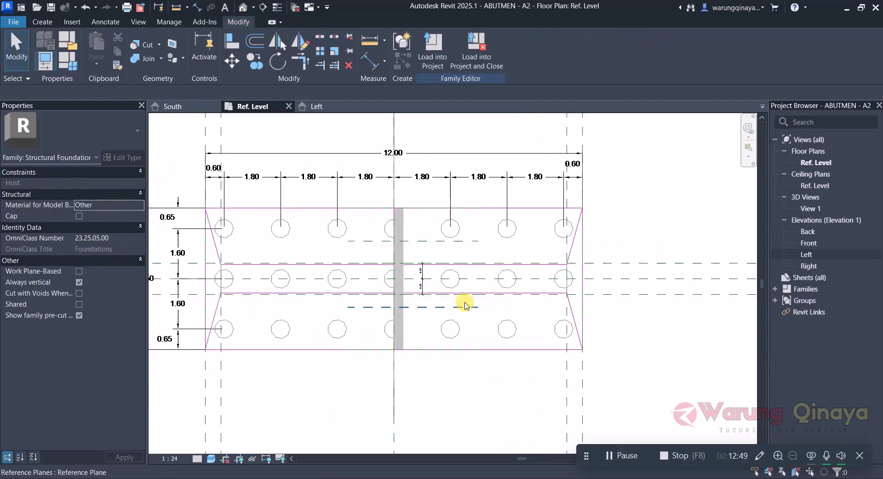
{"action": "scroll", "coordinate": [451, 272], "scroll_direction": "down", "scroll_amount": 1}
{"action": "scroll", "coordinate": [351, 300], "scroll_direction": "up", "scroll_amount": 1}
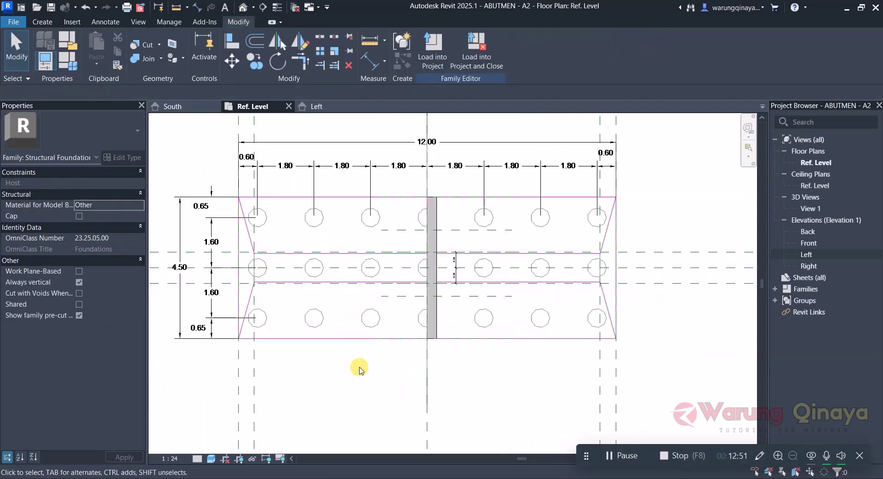
{"action": "left_click", "coordinate": [309, 106]}
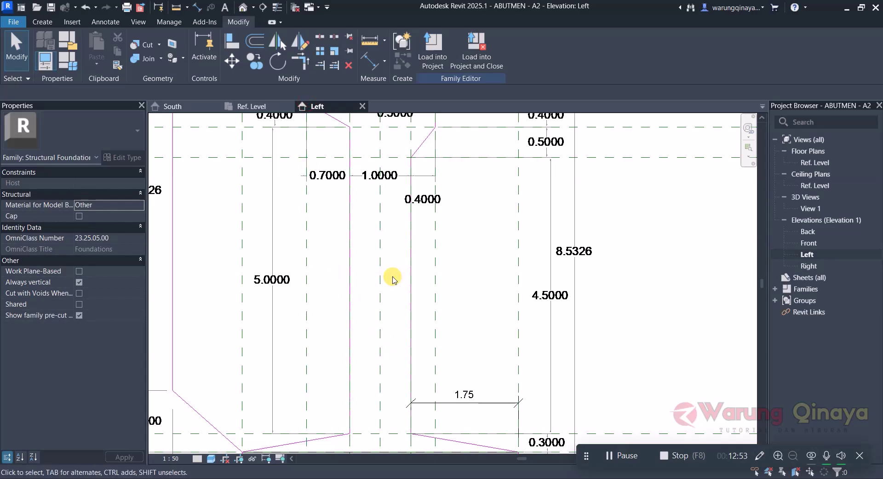
Zoom around the footing in the Left elevation, then return to the Ref. Level plan.
{"action": "scroll", "coordinate": [393, 277], "scroll_direction": "down", "scroll_amount": 3}
{"action": "scroll", "coordinate": [374, 322], "scroll_direction": "up", "scroll_amount": 2}
{"action": "scroll", "coordinate": [354, 258], "scroll_direction": "up", "scroll_amount": 3}
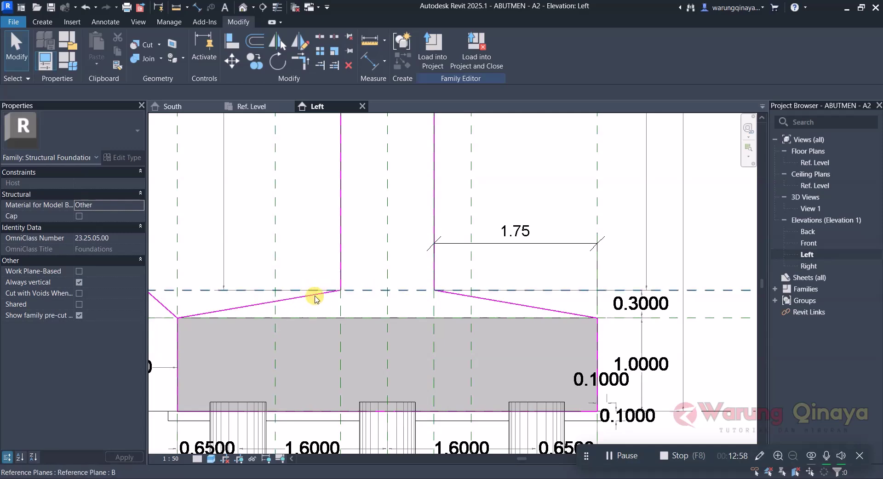
{"action": "left_click", "coordinate": [239, 104]}
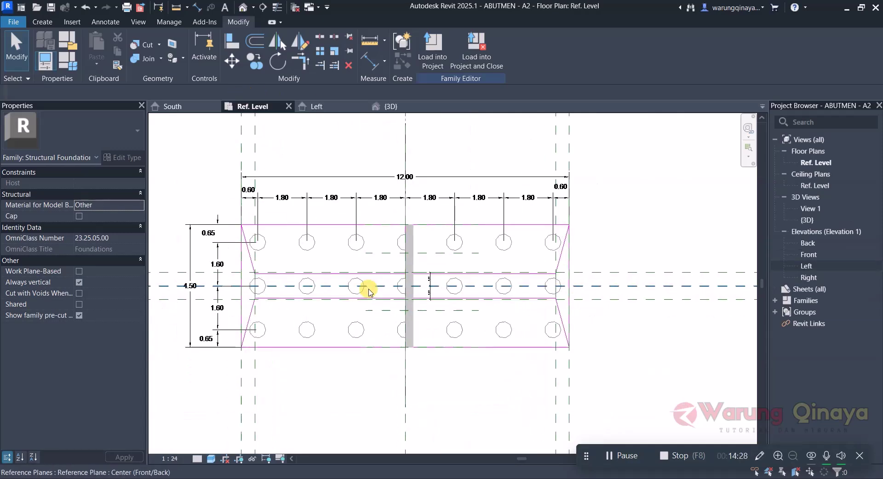
Open the Front elevation view from the Project Browser.
{"action": "left_click", "coordinate": [413, 263]}
{"action": "left_click", "coordinate": [582, 241]}
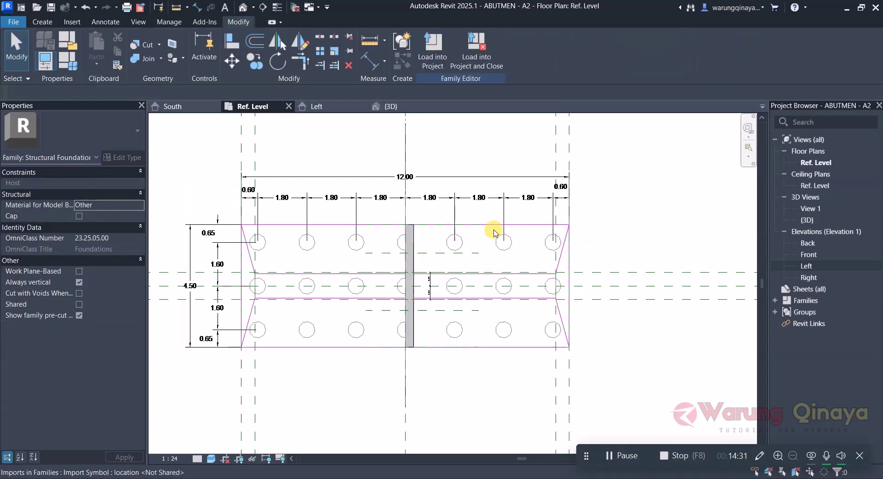
{"action": "left_click", "coordinate": [815, 256]}
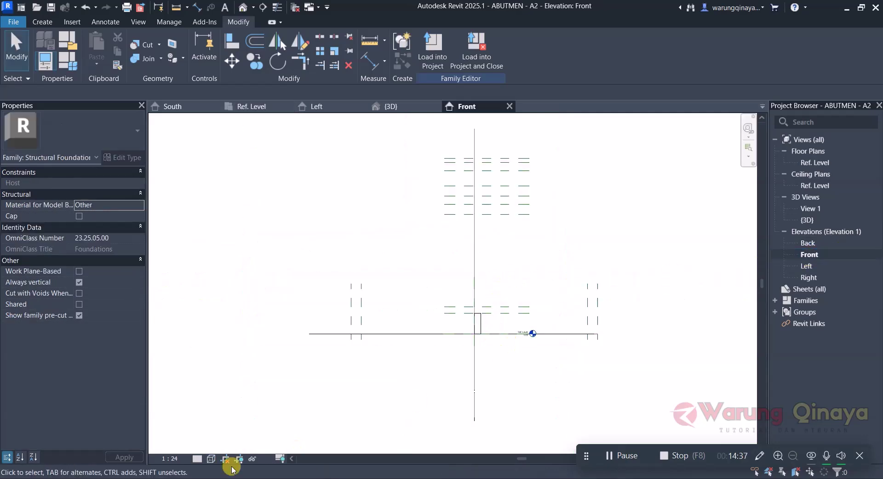
Set the Front elevation's visual style to Shaded and inspect the extrusion.
{"action": "left_click", "coordinate": [197, 459]}
{"action": "left_click", "coordinate": [207, 459]}
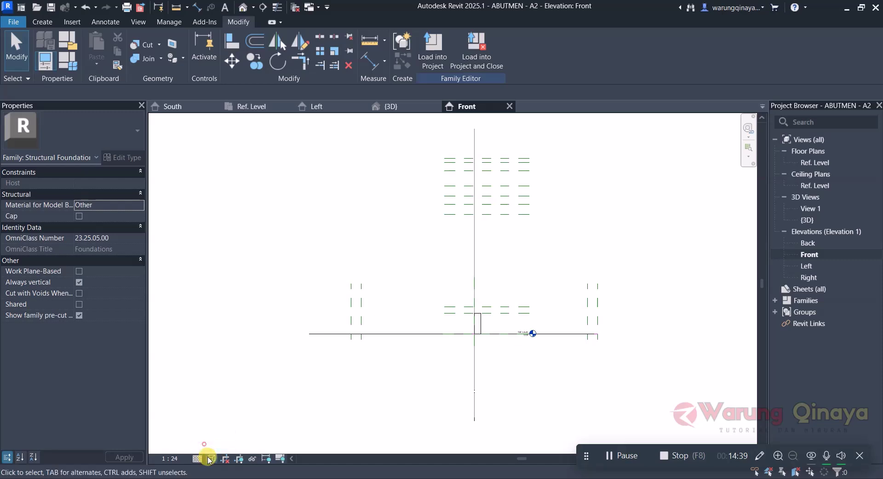
{"action": "left_click", "coordinate": [211, 459]}
{"action": "left_click", "coordinate": [225, 412]}
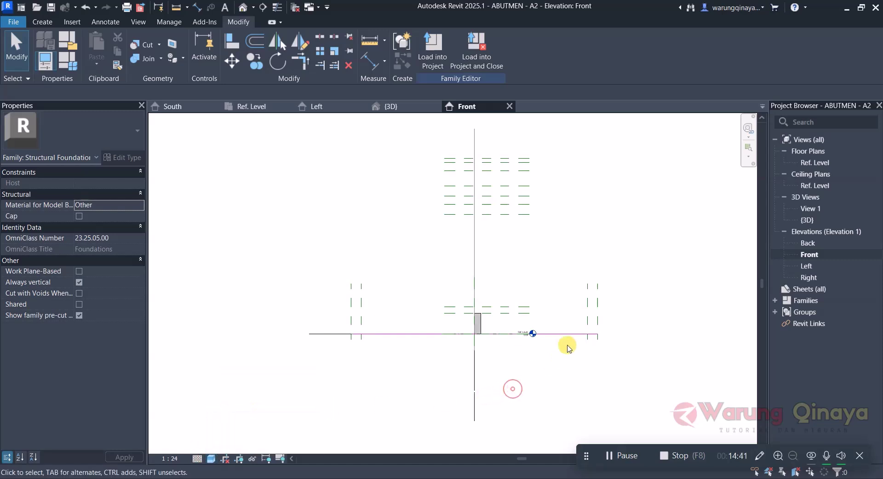
{"action": "scroll", "coordinate": [568, 345], "scroll_direction": "up", "scroll_amount": 2}
{"action": "scroll", "coordinate": [422, 376], "scroll_direction": "down", "scroll_amount": 2}
{"action": "scroll", "coordinate": [469, 352], "scroll_direction": "down", "scroll_amount": 1}
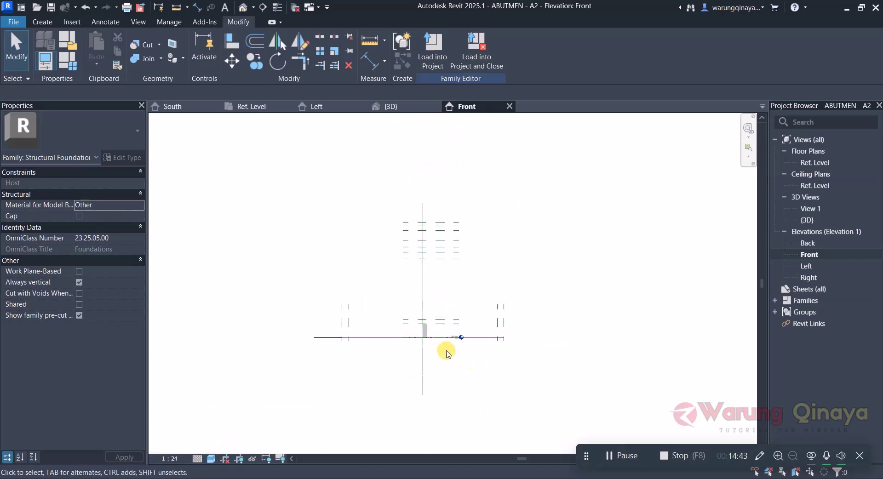
{"action": "scroll", "coordinate": [445, 347], "scroll_direction": "up", "scroll_amount": 2}
{"action": "scroll", "coordinate": [449, 335], "scroll_direction": "up", "scroll_amount": 2}
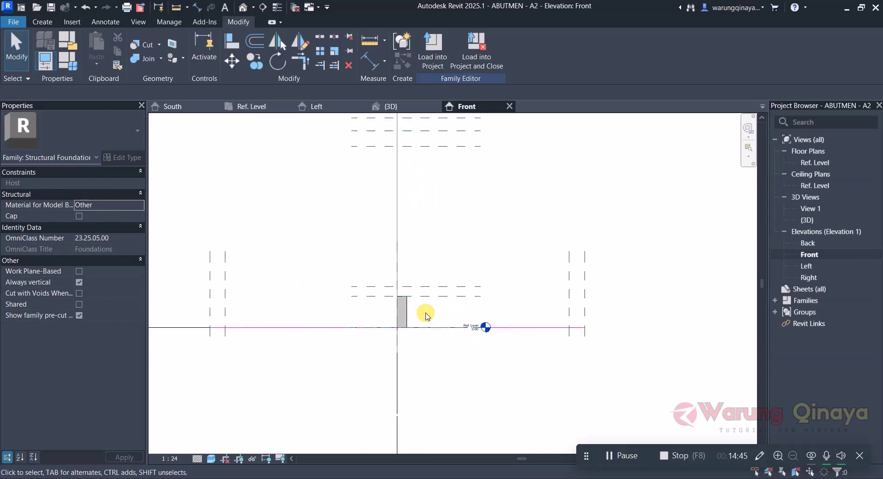
{"action": "left_click", "coordinate": [430, 362]}
{"action": "left_click", "coordinate": [356, 345]}
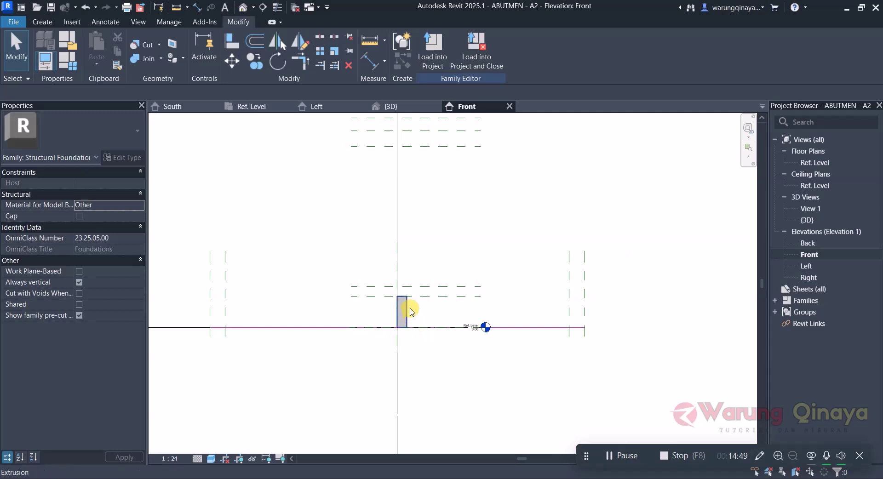
{"action": "scroll", "coordinate": [401, 343], "scroll_direction": "down", "scroll_amount": 1}
{"action": "scroll", "coordinate": [391, 349], "scroll_direction": "down", "scroll_amount": 1}
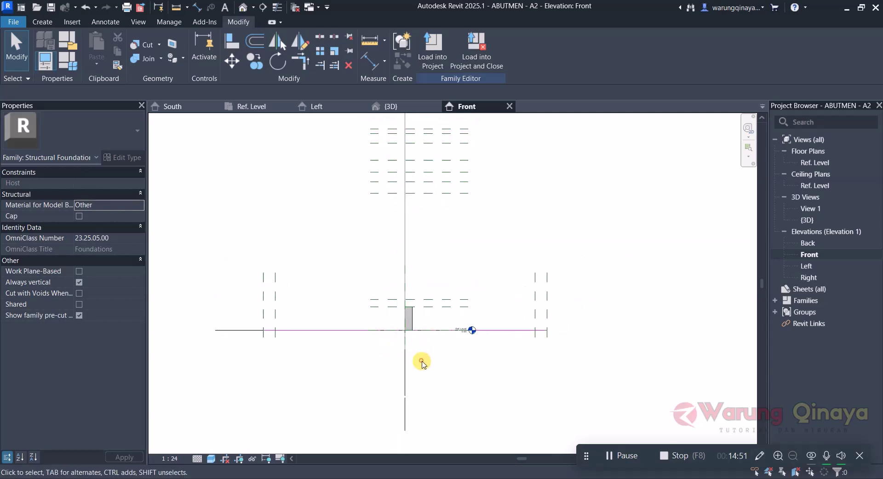
{"action": "left_click", "coordinate": [574, 313]}
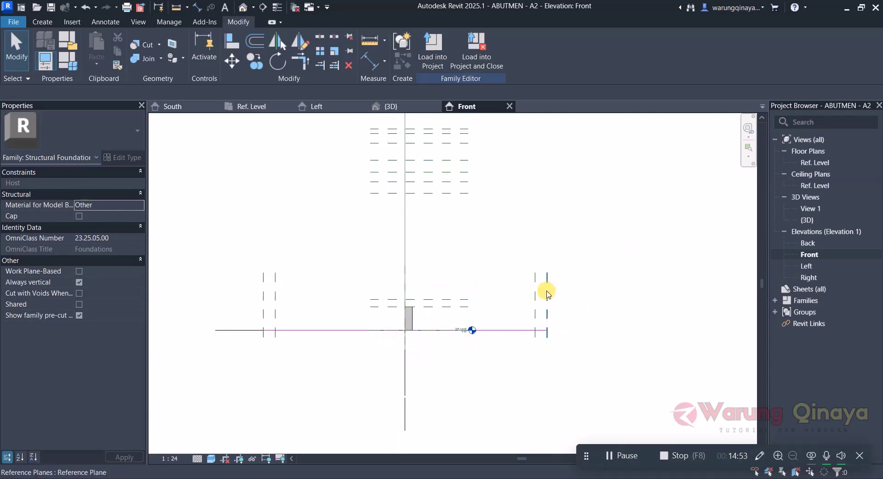
Drag the top ends of both outer vertical reference planes upward.
{"action": "left_click", "coordinate": [546, 294]}
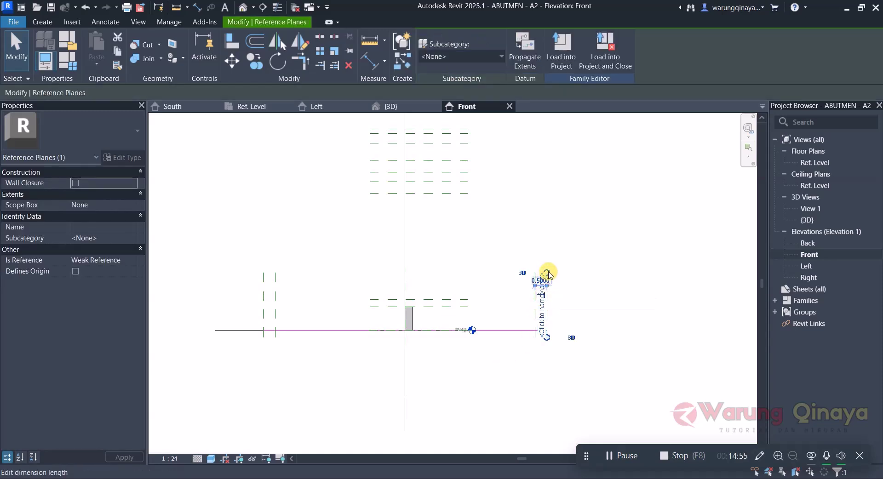
{"action": "left_click_drag", "start_coordinate": [547, 274], "coordinate": [551, 138]}
{"action": "left_click", "coordinate": [263, 292]}
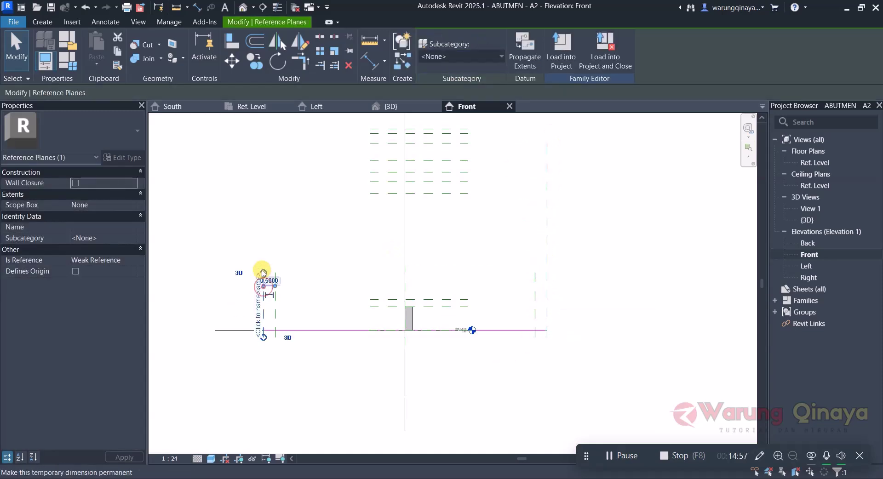
{"action": "left_click_drag", "start_coordinate": [264, 273], "coordinate": [262, 131]}
{"action": "left_click", "coordinate": [600, 246]}
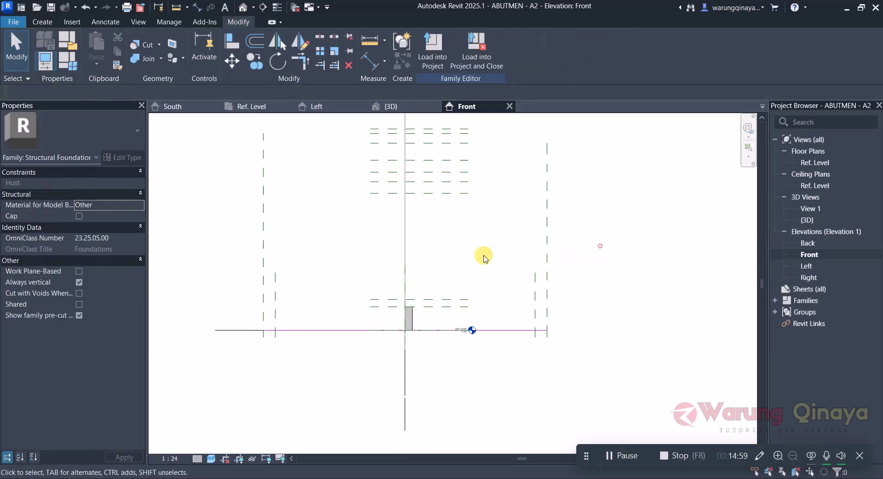
Place a test 6.00 aligned dimension from the centre to the right plane, then delete it.
{"action": "left_click", "coordinate": [370, 60]}
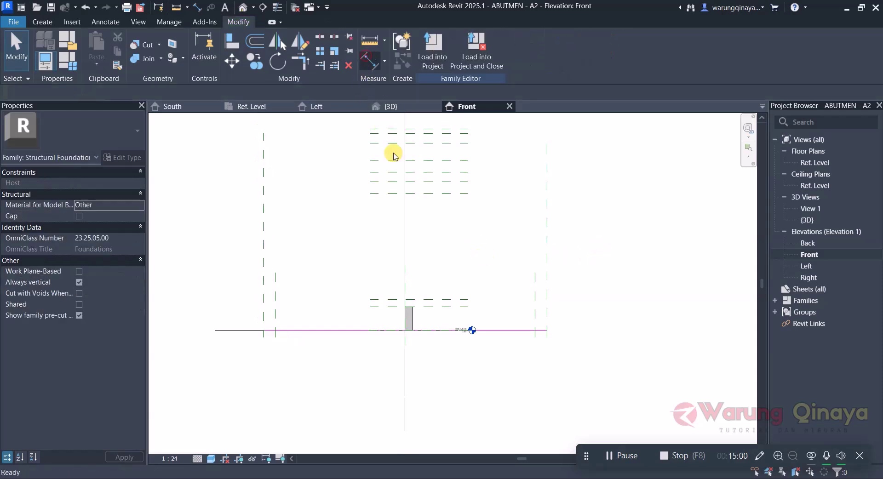
{"action": "left_click", "coordinate": [402, 236]}
{"action": "left_click", "coordinate": [547, 264]}
{"action": "scroll", "coordinate": [469, 271], "scroll_direction": "up", "scroll_amount": 2}
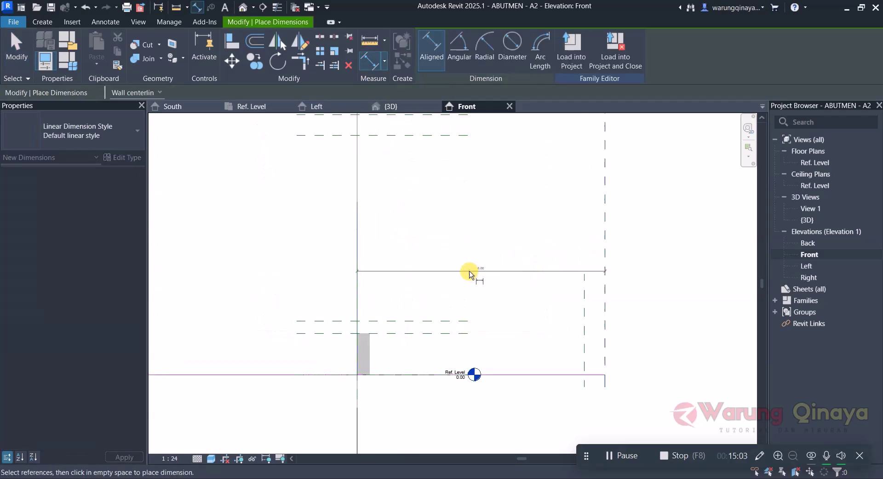
{"action": "left_click", "coordinate": [473, 272]}
{"action": "scroll", "coordinate": [502, 282], "scroll_direction": "down", "scroll_amount": 2}
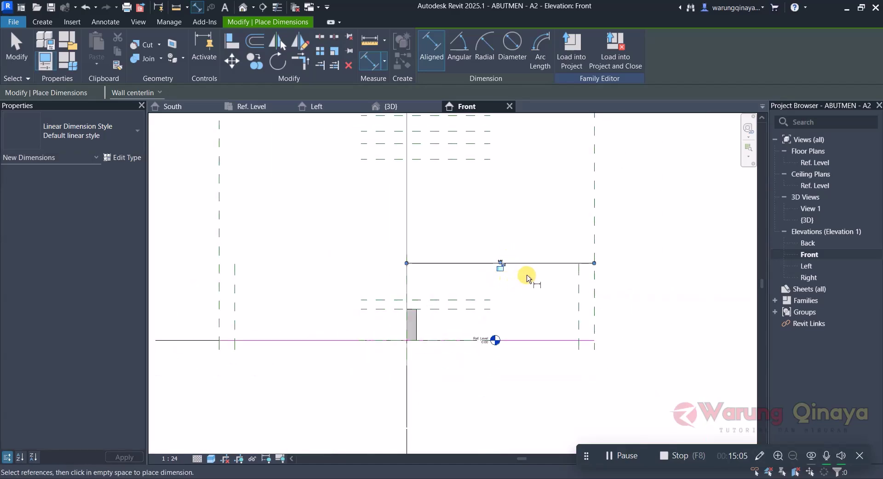
{"action": "key", "text": "Escape"}
{"action": "left_click", "coordinate": [538, 263]}
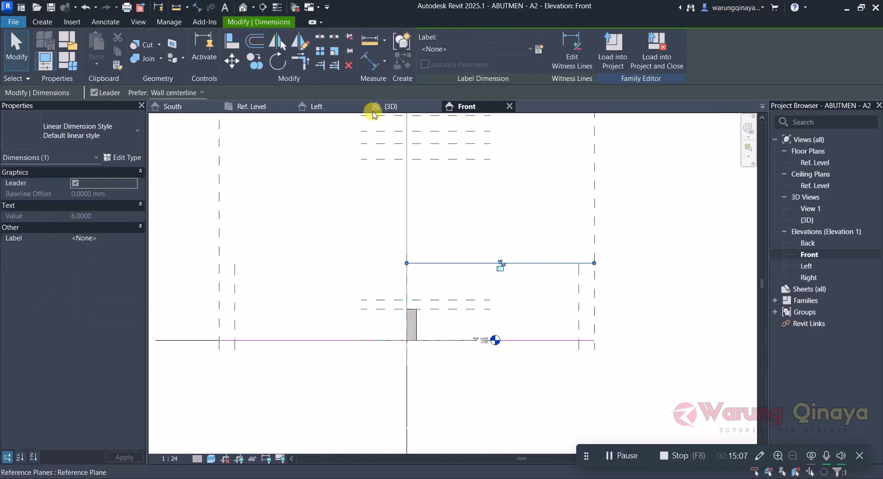
{"action": "left_click", "coordinate": [352, 63]}
{"action": "scroll", "coordinate": [396, 274], "scroll_direction": "down", "scroll_amount": 2}
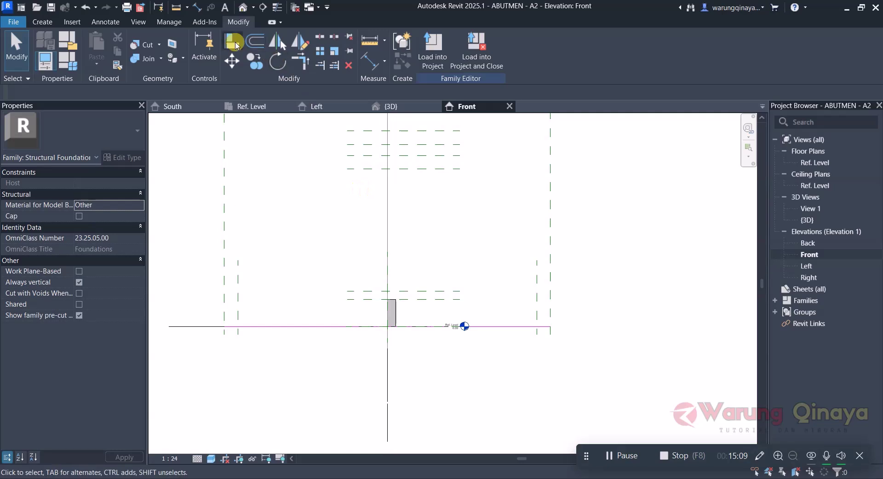
Align the pile cap's right edge to the right plane (locked) and its left edge to the left plane.
{"action": "left_click", "coordinate": [234, 42]}
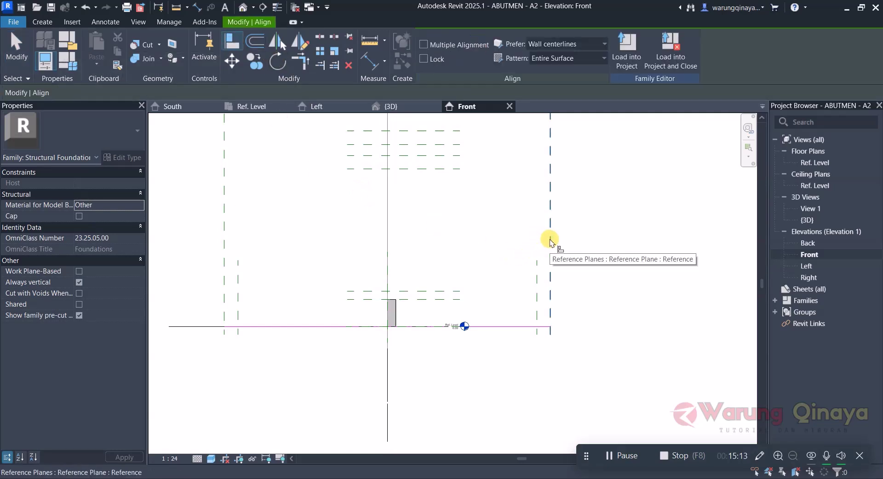
{"action": "left_click", "coordinate": [550, 240]}
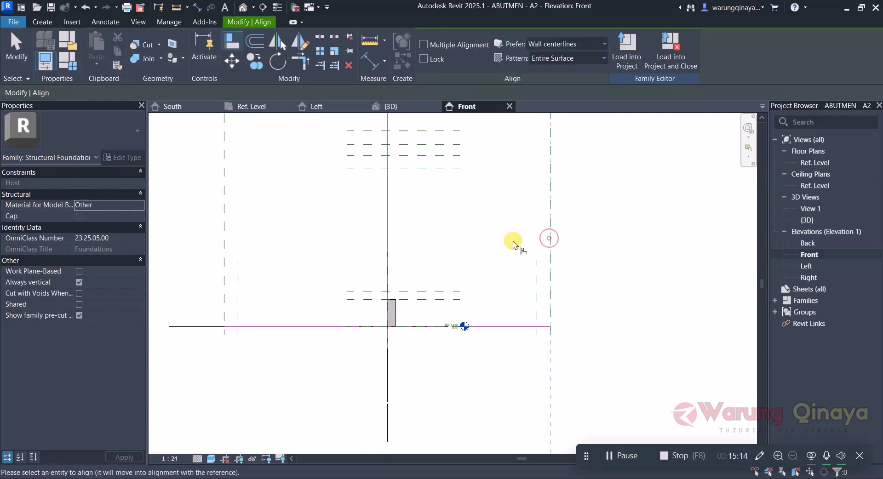
{"action": "left_click", "coordinate": [396, 315]}
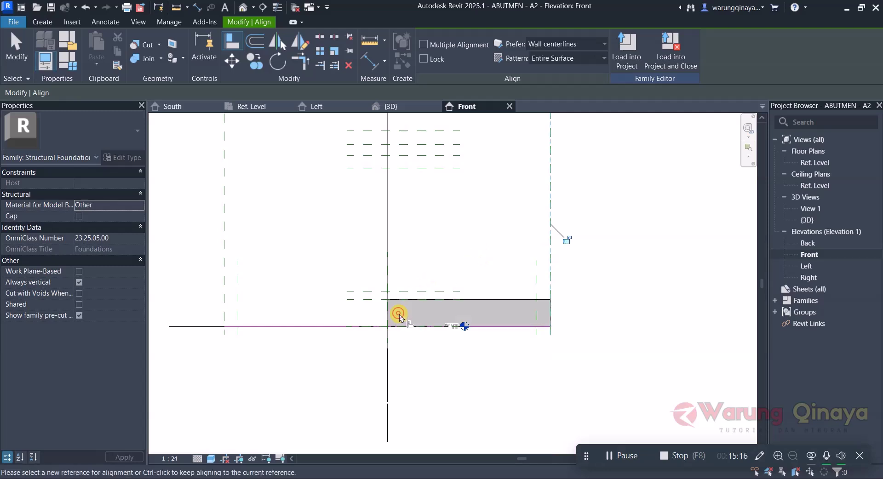
{"action": "left_click", "coordinate": [565, 240]}
{"action": "left_click", "coordinate": [224, 294]}
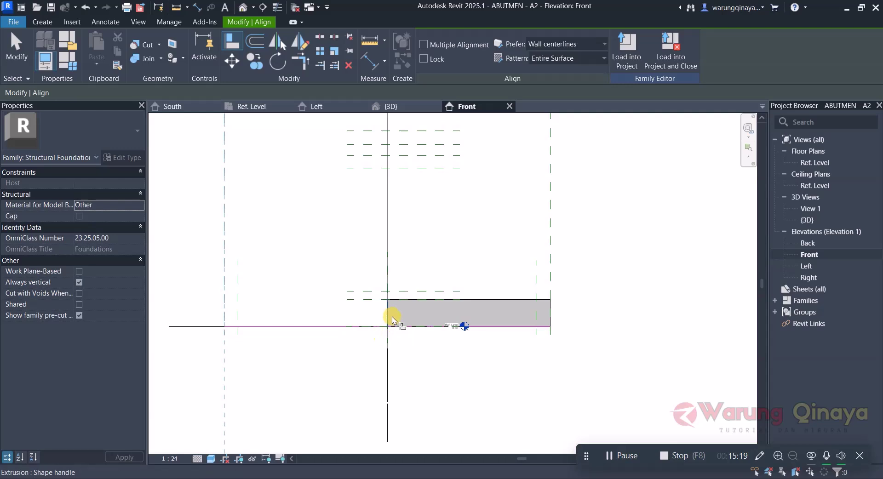
{"action": "left_click", "coordinate": [388, 315]}
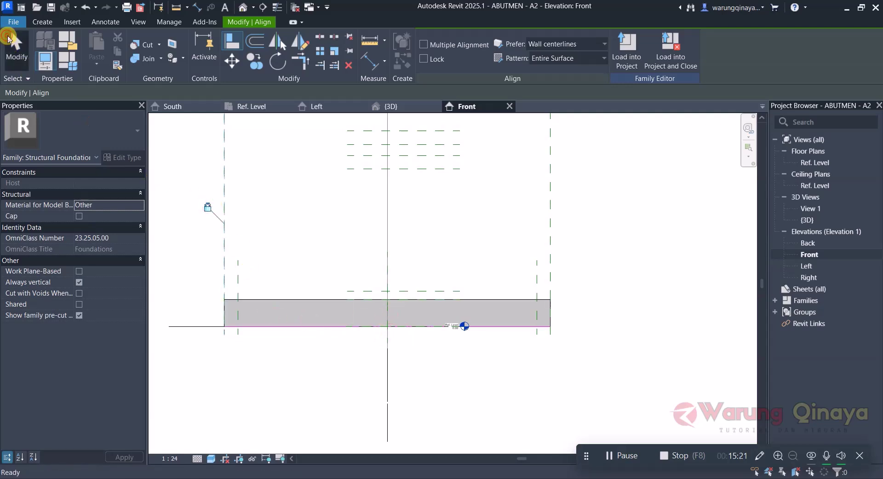
{"action": "left_click", "coordinate": [17, 46]}
{"action": "scroll", "coordinate": [412, 262], "scroll_direction": "down", "scroll_amount": 1}
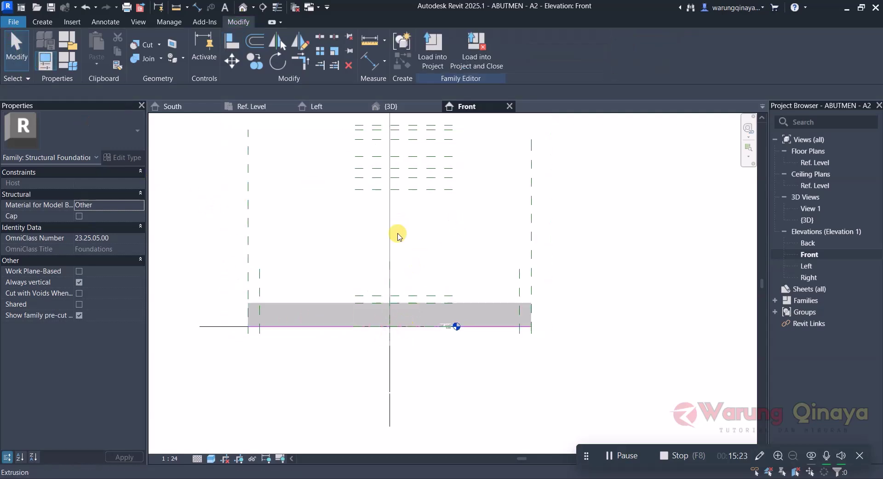
Inspect the stretched pile cap in the Left and {3D} views, ending on the Ref. Level plan.
{"action": "left_click", "coordinate": [315, 106]}
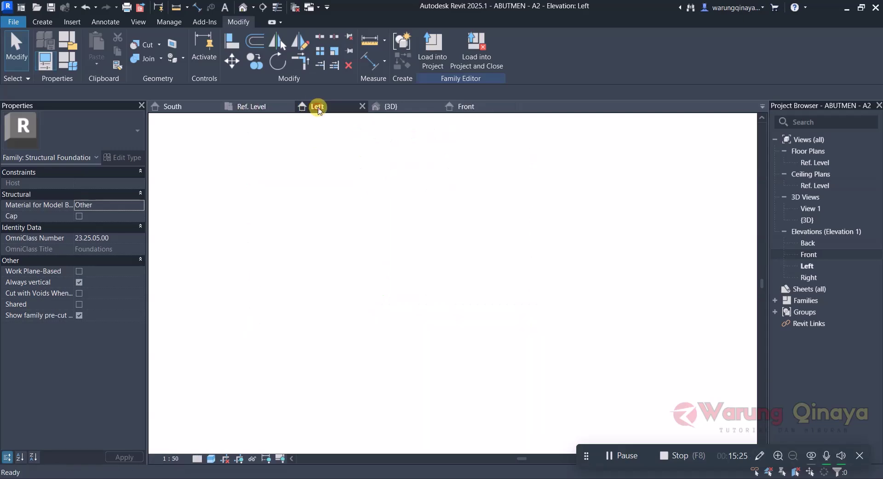
{"action": "left_click", "coordinate": [391, 106]}
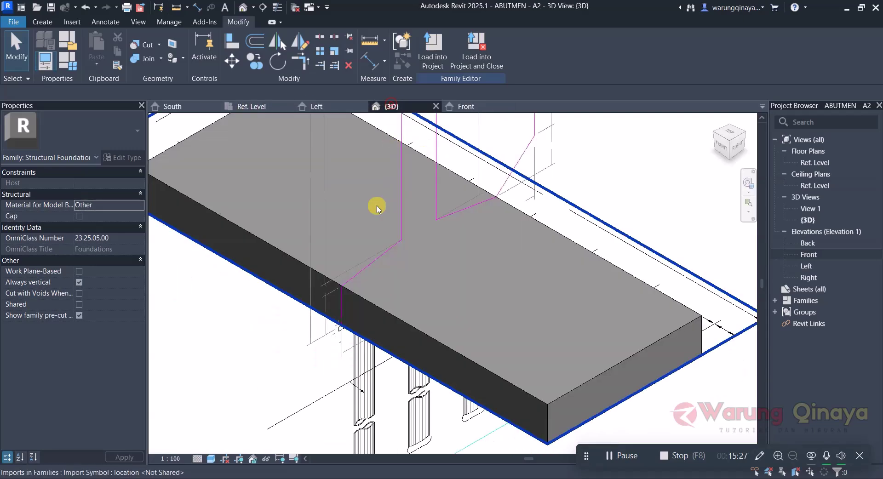
{"action": "scroll", "coordinate": [380, 276], "scroll_direction": "up", "scroll_amount": 2}
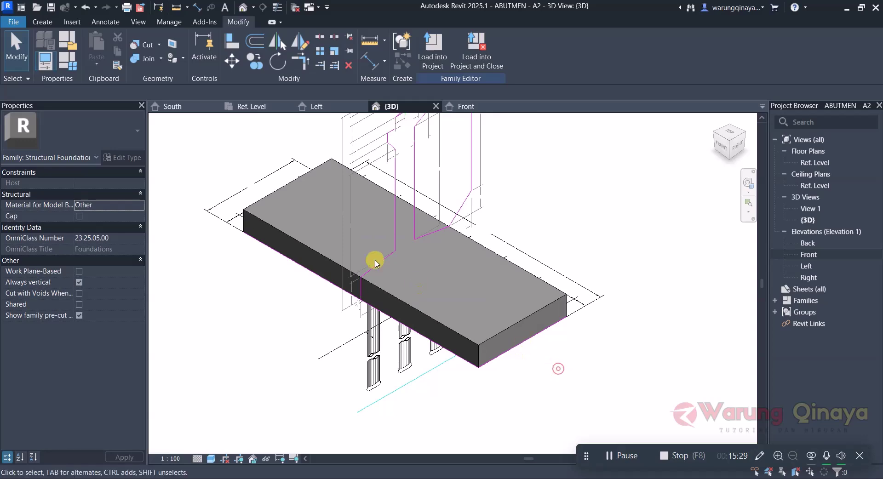
{"action": "left_click", "coordinate": [251, 109]}
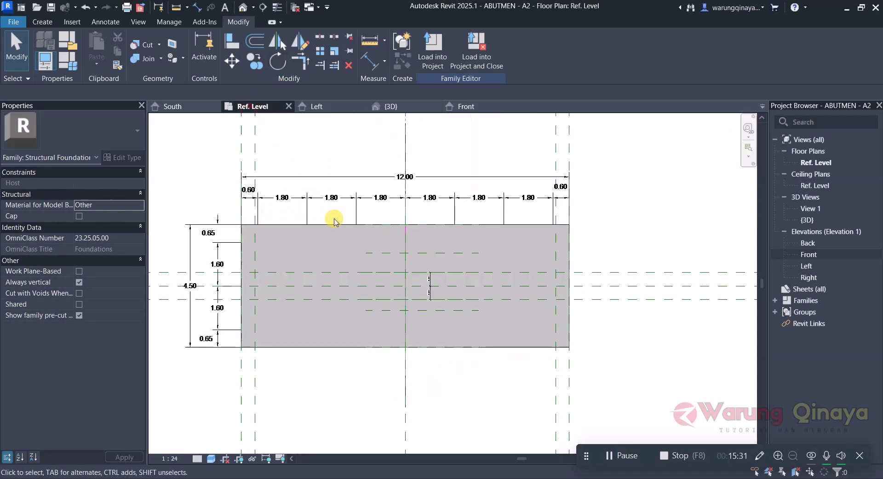
{"action": "left_click", "coordinate": [339, 107]}
{"action": "scroll", "coordinate": [389, 309], "scroll_direction": "up", "scroll_amount": 3}
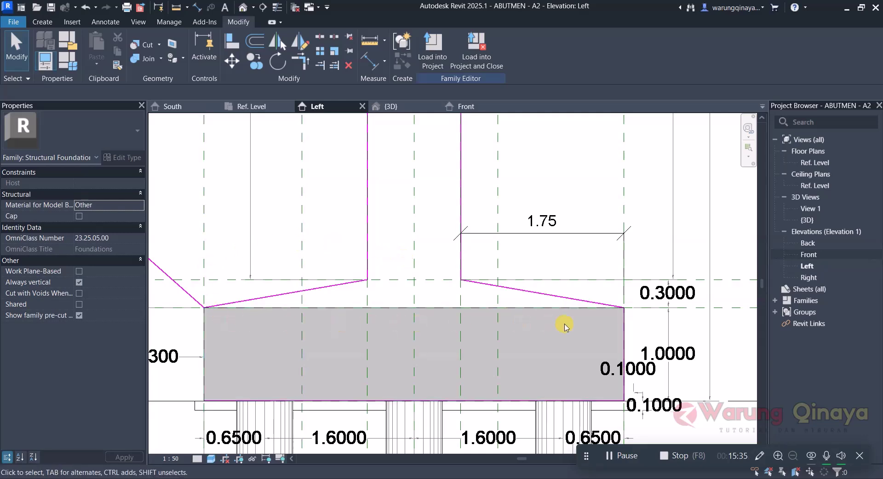
{"action": "left_click", "coordinate": [254, 106]}
{"action": "scroll", "coordinate": [356, 302], "scroll_direction": "up", "scroll_amount": 1}
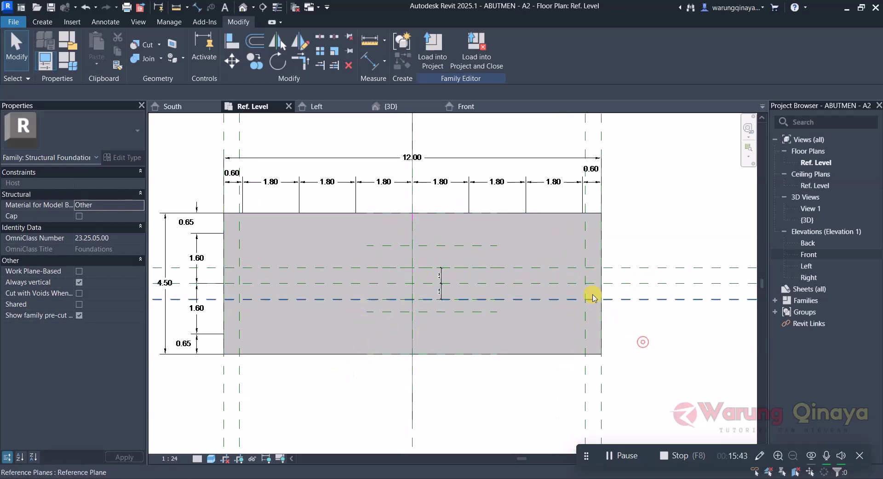
{"action": "left_click", "coordinate": [42, 23]}
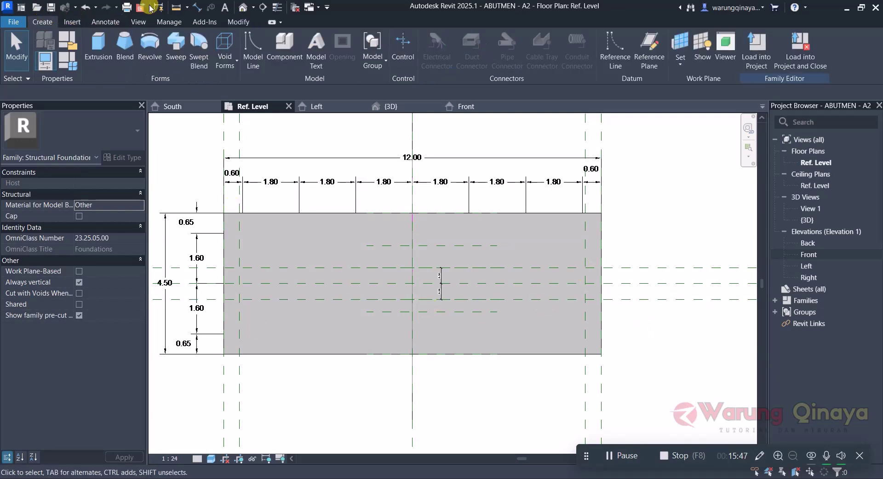
Start a blend base sketch with its work plane set to Reference Plane : A.
{"action": "left_click", "coordinate": [125, 46]}
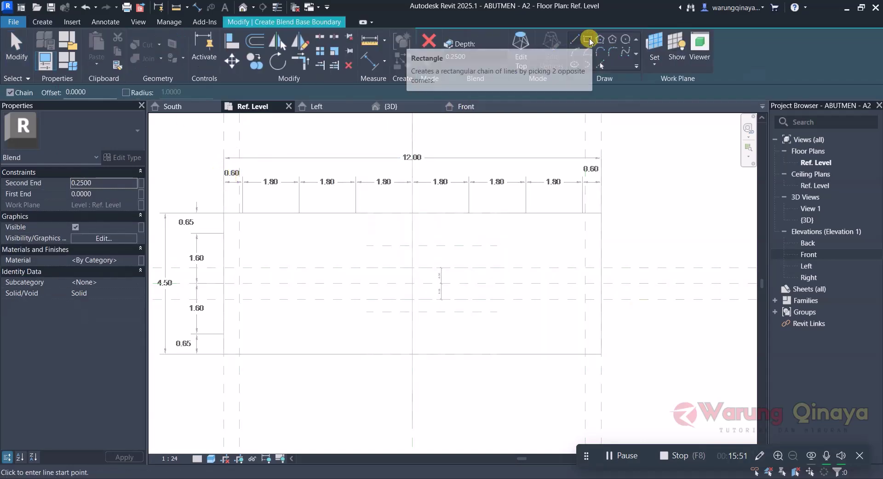
{"action": "left_click", "coordinate": [590, 40]}
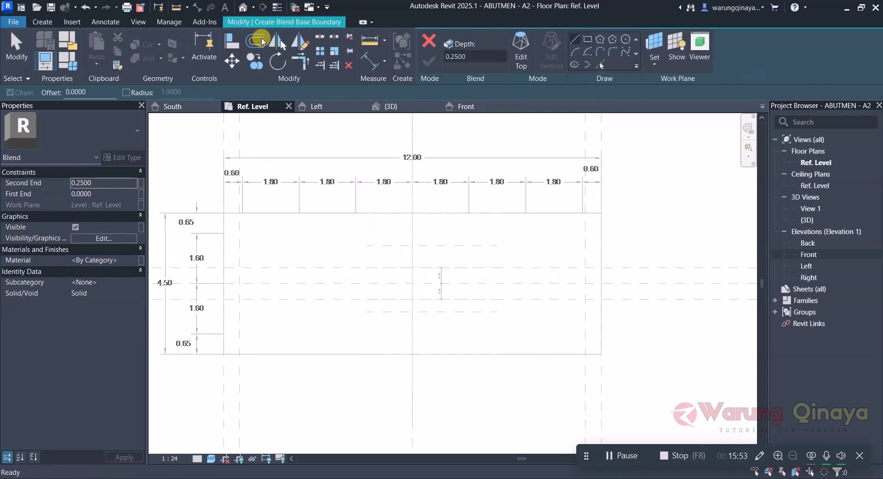
{"action": "left_click", "coordinate": [655, 47]}
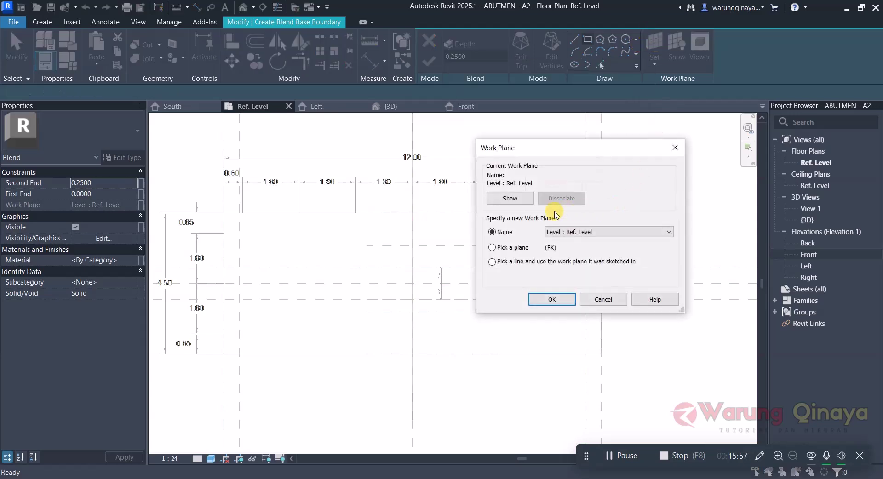
{"action": "left_click", "coordinate": [596, 236]}
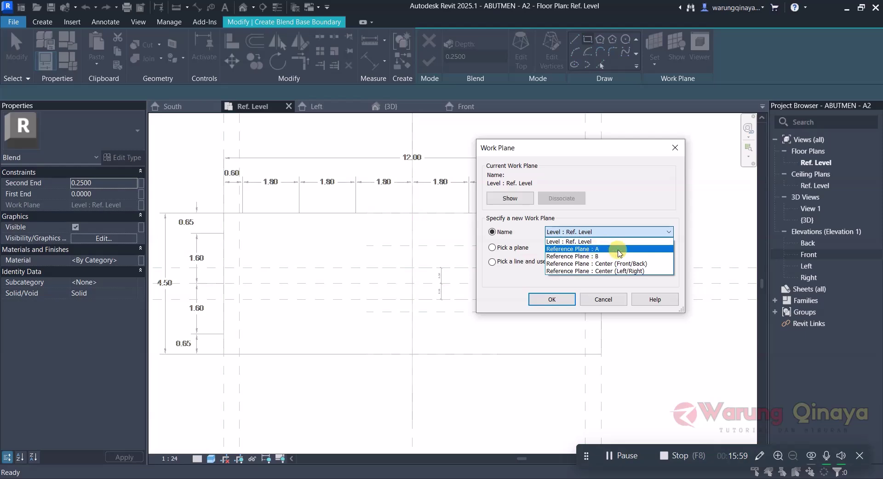
{"action": "left_click", "coordinate": [608, 250]}
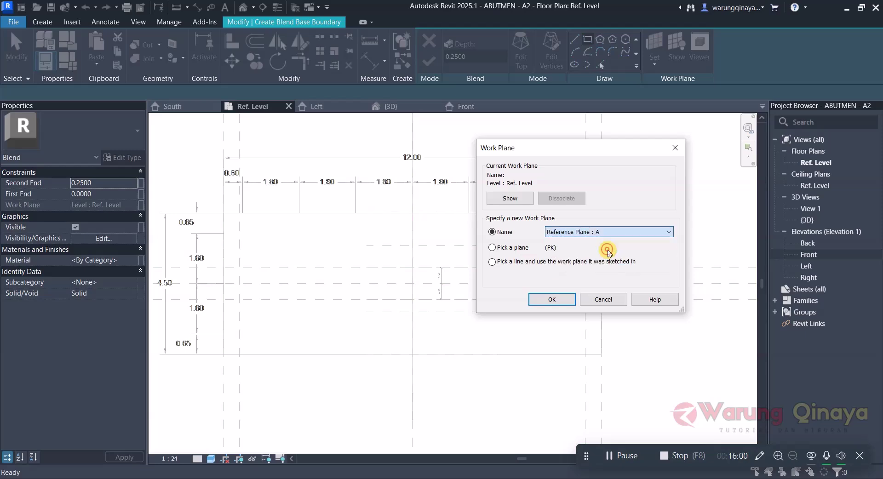
{"action": "left_click", "coordinate": [555, 299]}
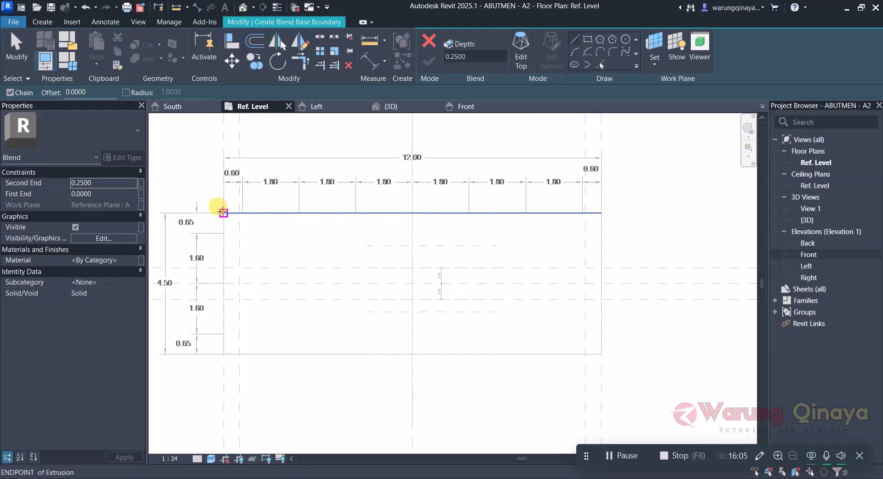
Sketch the blend base as a closed 12.00 × 4.50 rectangle around the pile cap outline.
{"action": "left_click", "coordinate": [224, 213]}
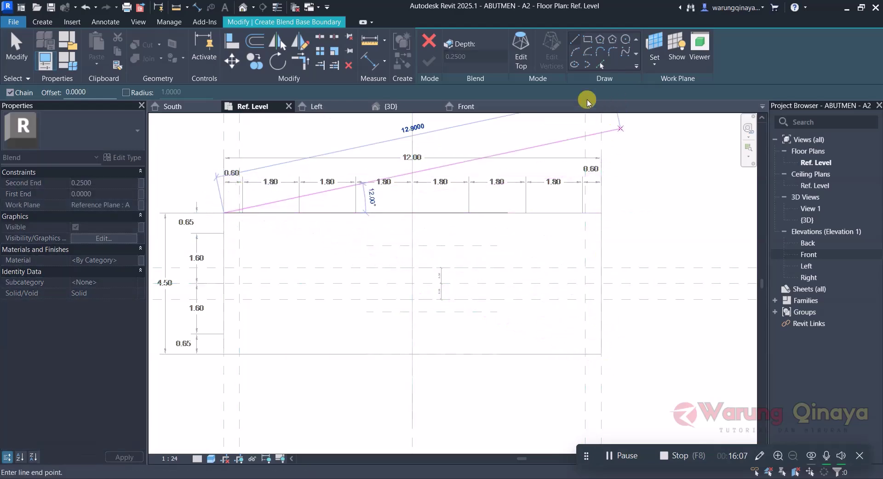
{"action": "left_click", "coordinate": [601, 213]}
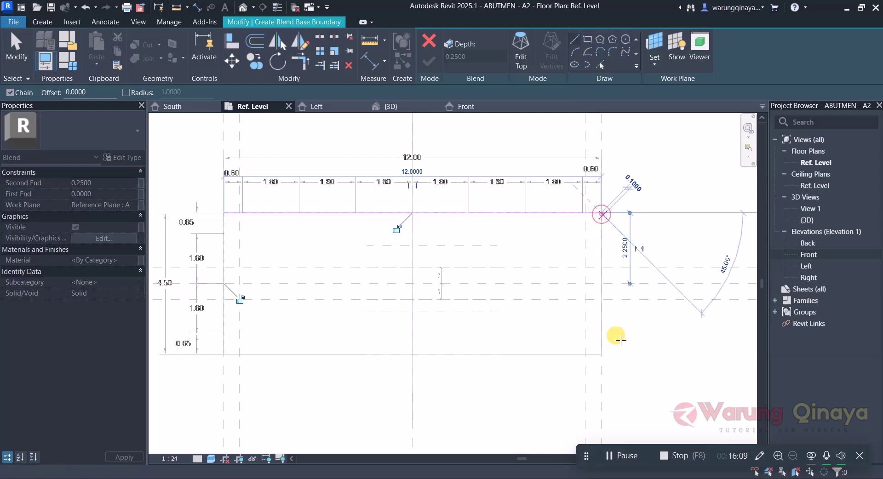
{"action": "left_click", "coordinate": [601, 354]}
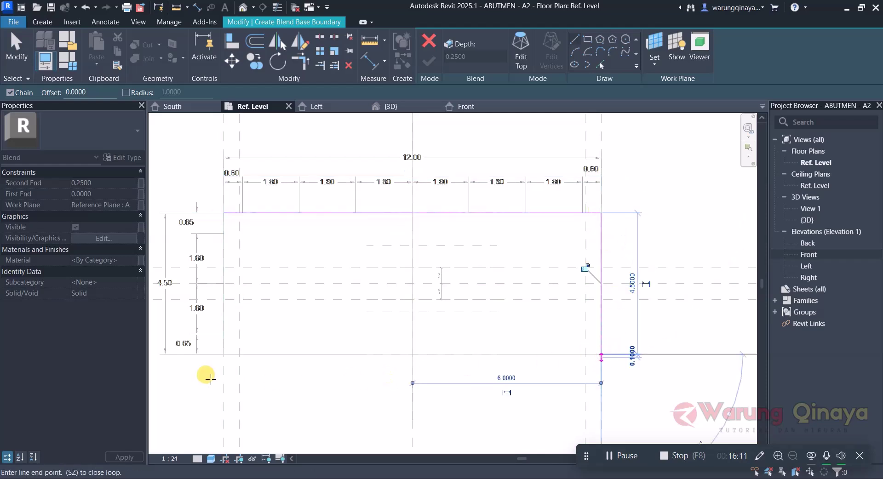
{"action": "left_click", "coordinate": [224, 354]}
{"action": "left_click", "coordinate": [223, 213]}
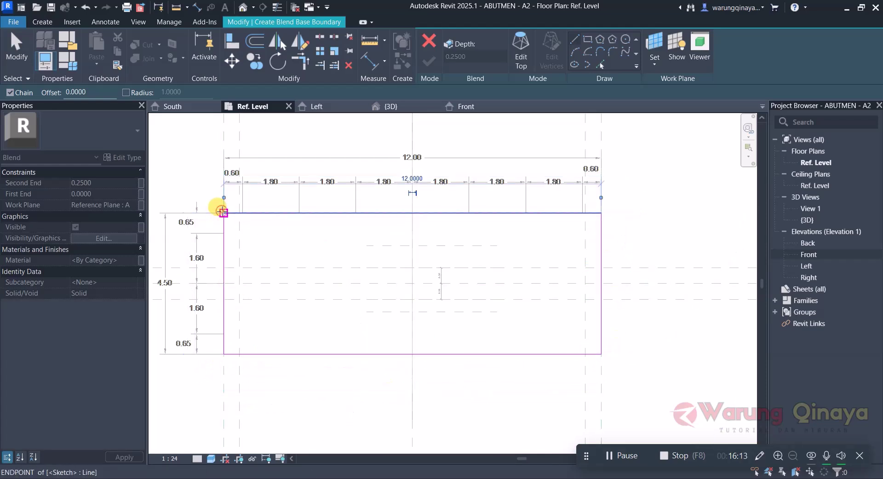
Sketch the 11.00 × 1.00 top rectangle between reference planes and finish the blend.
{"action": "left_click", "coordinate": [525, 46]}
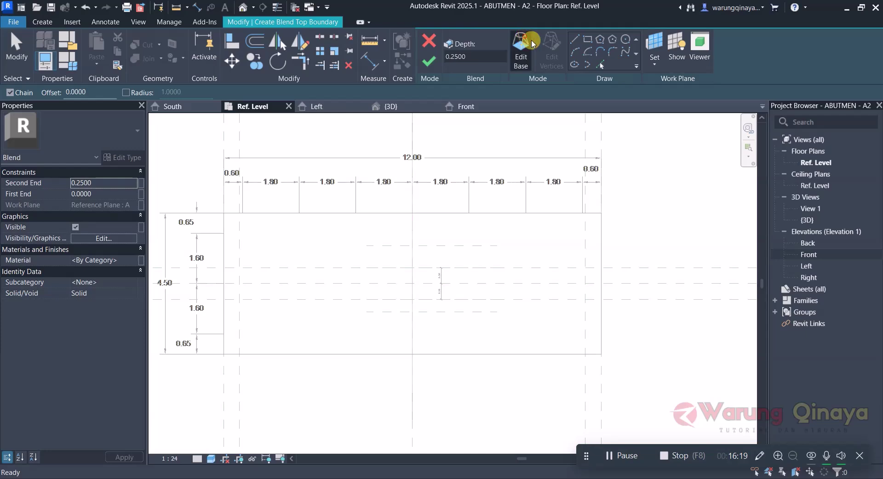
{"action": "left_click", "coordinate": [588, 41]}
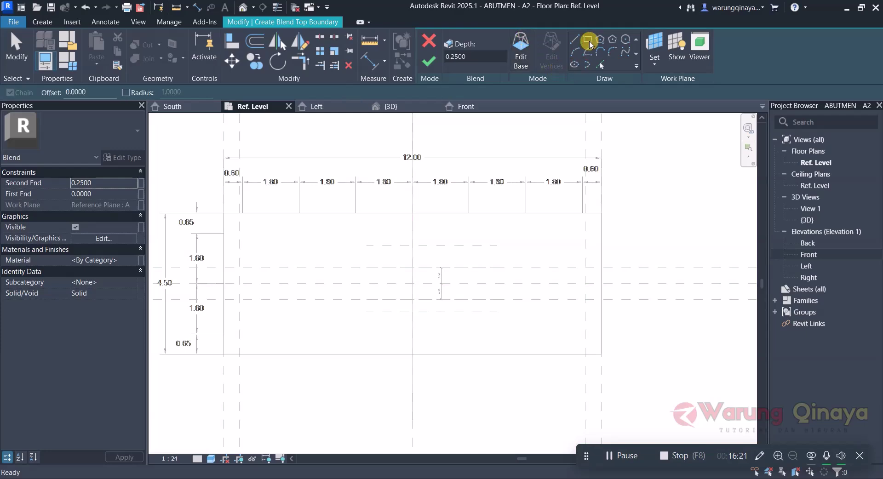
{"action": "scroll", "coordinate": [239, 278], "scroll_direction": "up", "scroll_amount": 2}
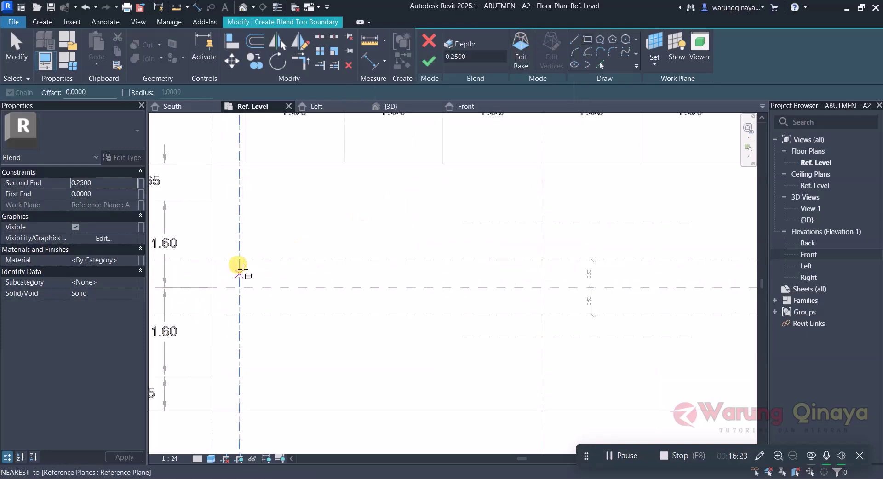
{"action": "left_click", "coordinate": [239, 260]}
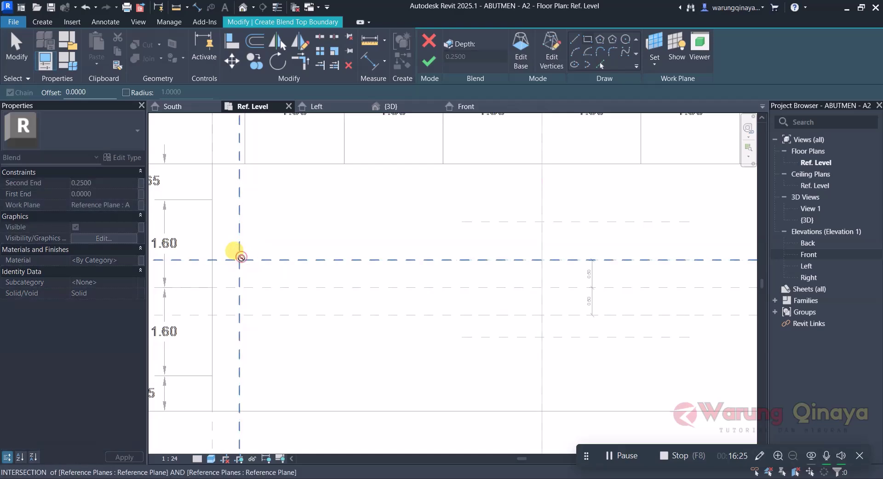
{"action": "scroll", "coordinate": [239, 260], "scroll_direction": "down", "scroll_amount": 1}
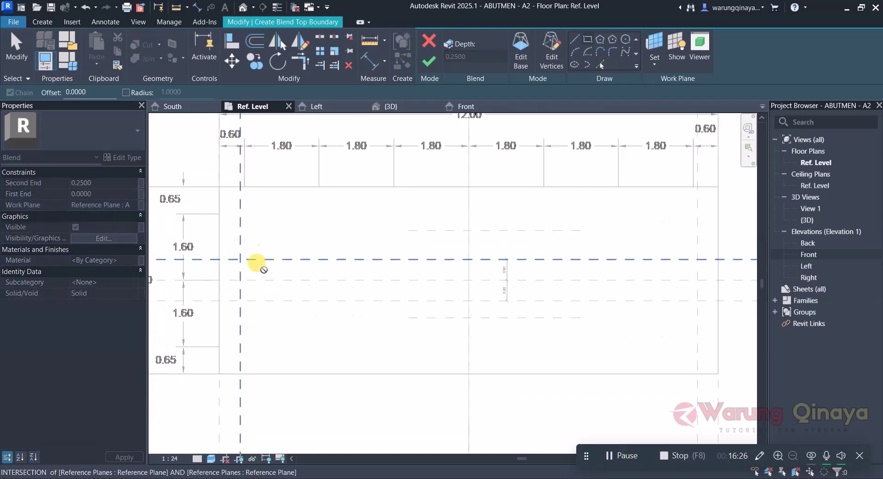
{"action": "left_click", "coordinate": [698, 301]}
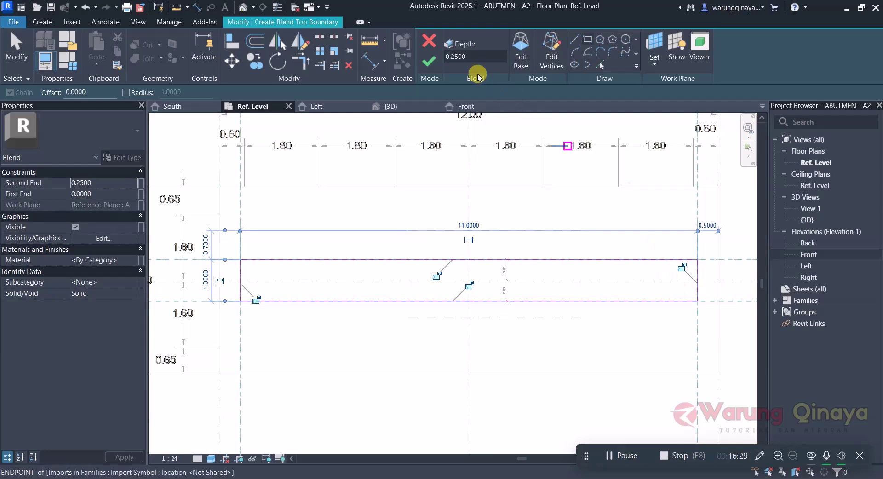
{"action": "left_click", "coordinate": [431, 62]}
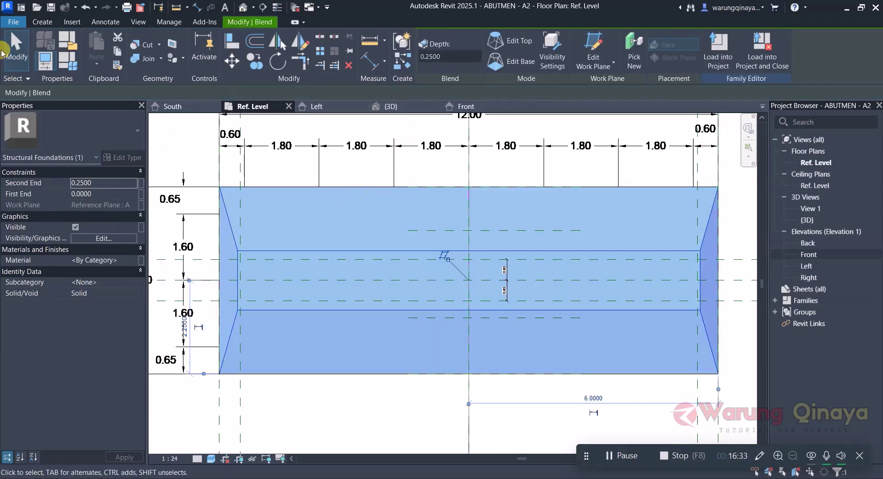
In the Left elevation, drag the blend's top up so its Second End is 0.3000.
{"action": "left_click", "coordinate": [15, 45]}
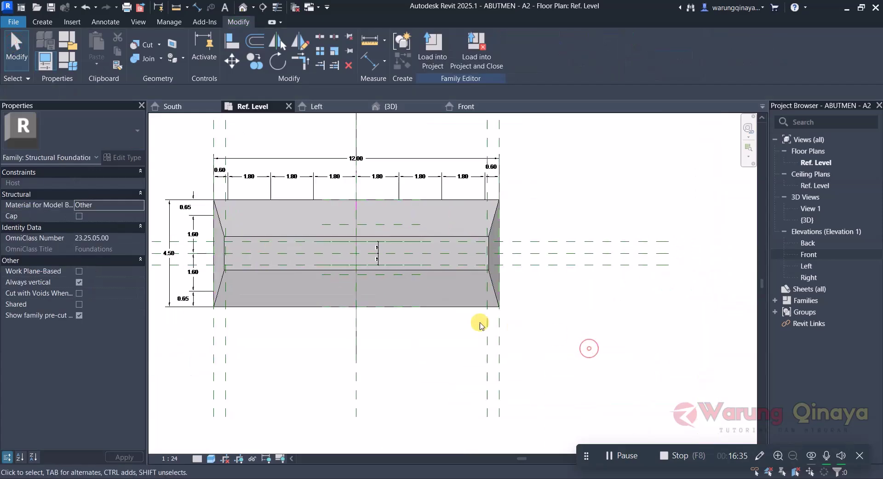
{"action": "scroll", "coordinate": [355, 312], "scroll_direction": "up", "scroll_amount": 1}
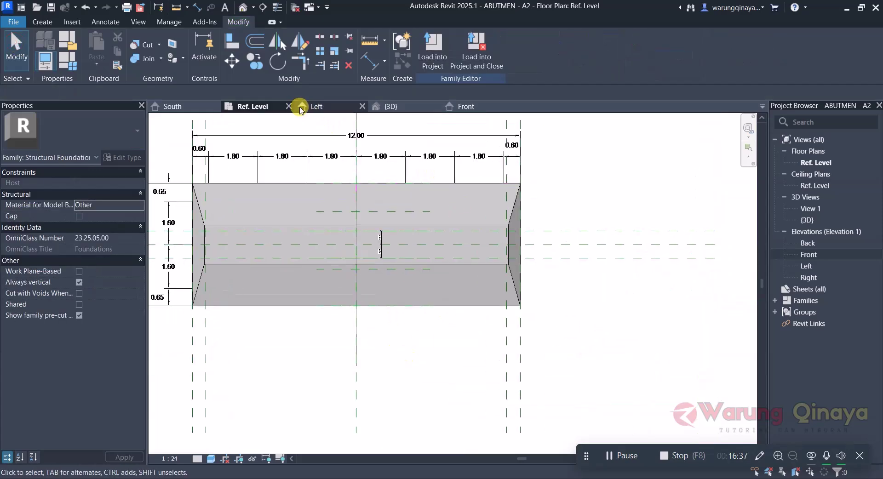
{"action": "left_click", "coordinate": [324, 108]}
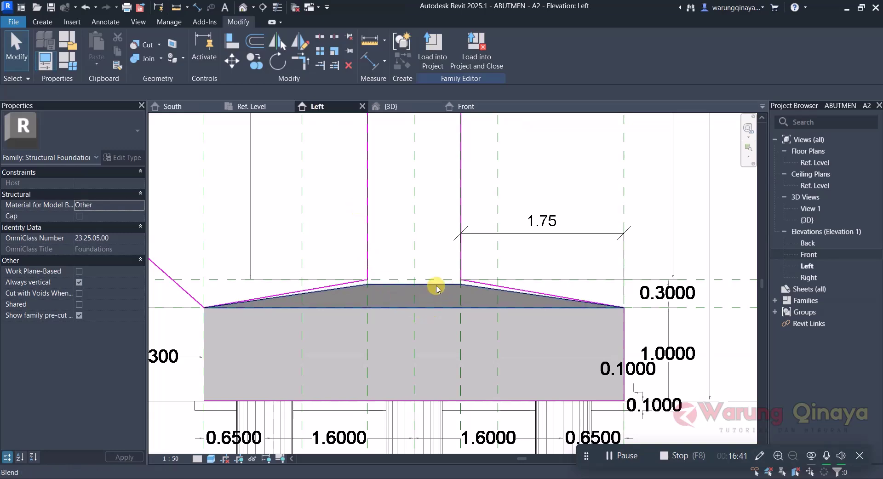
{"action": "left_click", "coordinate": [417, 285]}
{"action": "scroll", "coordinate": [418, 287], "scroll_direction": "up", "scroll_amount": 1}
{"action": "scroll", "coordinate": [416, 288], "scroll_direction": "up", "scroll_amount": 2}
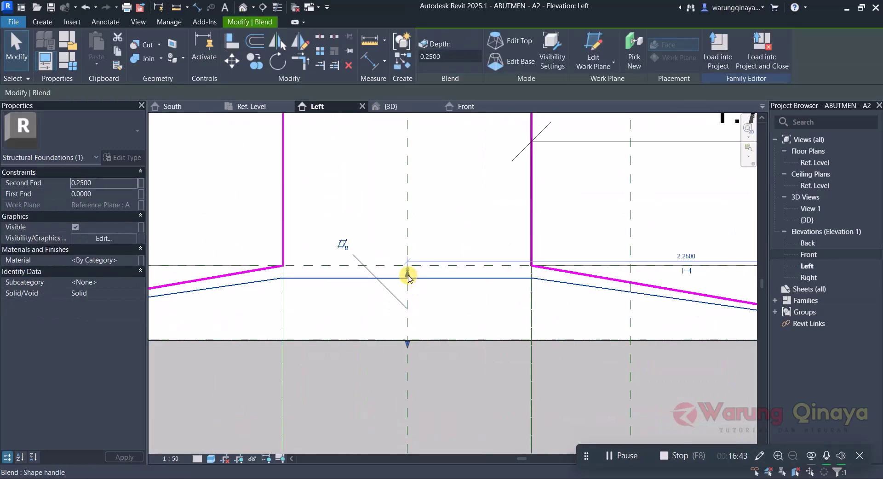
{"action": "left_click_drag", "start_coordinate": [408, 274], "coordinate": [424, 256]}
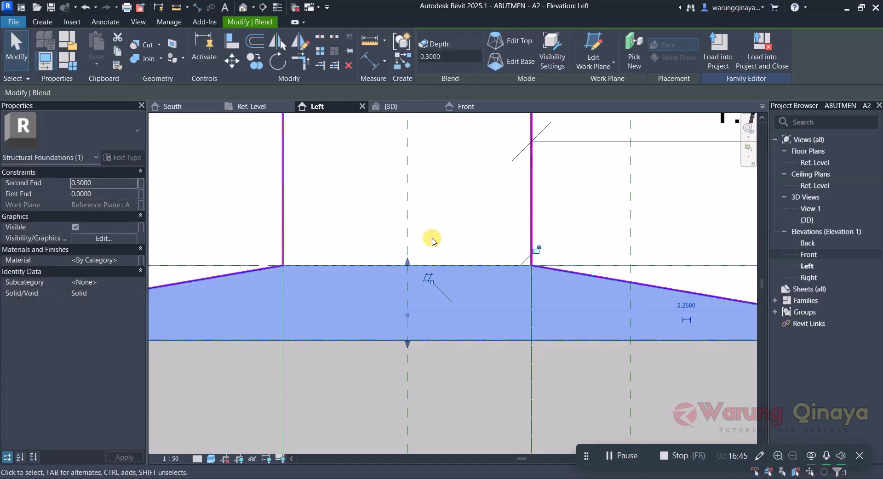
{"action": "scroll", "coordinate": [429, 239], "scroll_direction": "down", "scroll_amount": 2}
{"action": "left_click", "coordinate": [302, 222]}
{"action": "scroll", "coordinate": [380, 272], "scroll_direction": "down", "scroll_amount": 3}
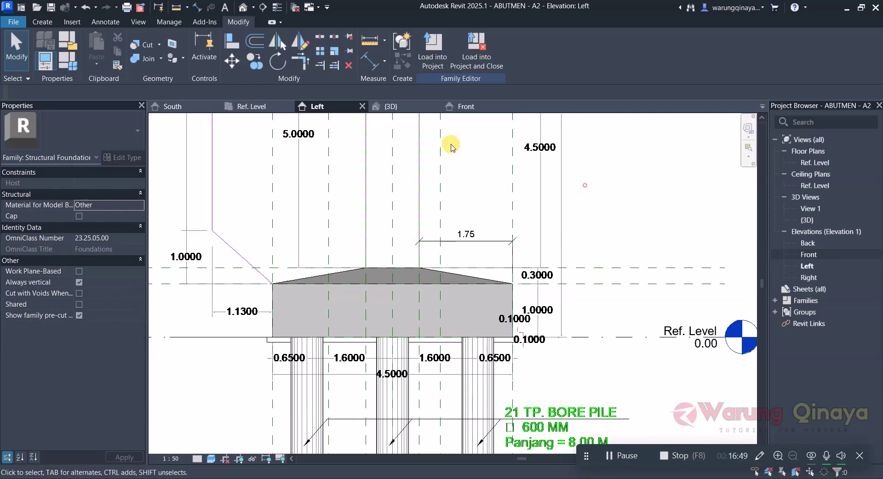
Inspect the pile cap in 3D, then return to a zoomed-out Left elevation.
{"action": "left_click", "coordinate": [396, 106]}
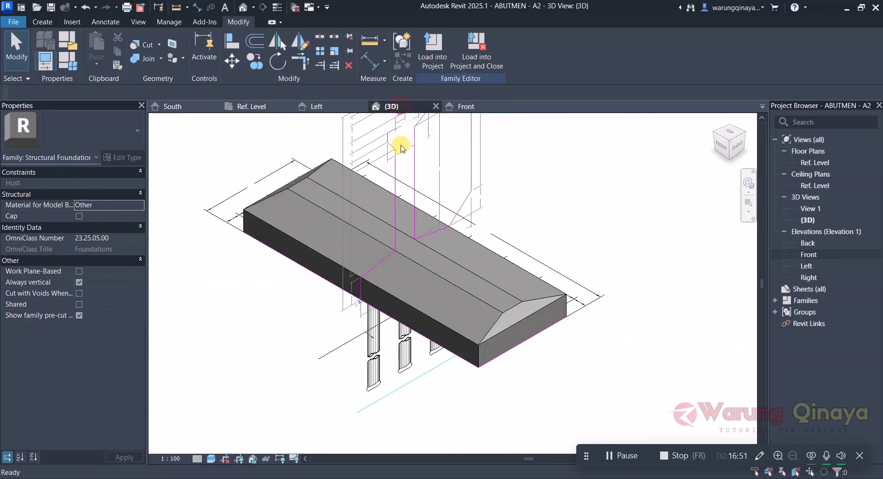
{"action": "scroll", "coordinate": [506, 354], "scroll_direction": "up", "scroll_amount": 1}
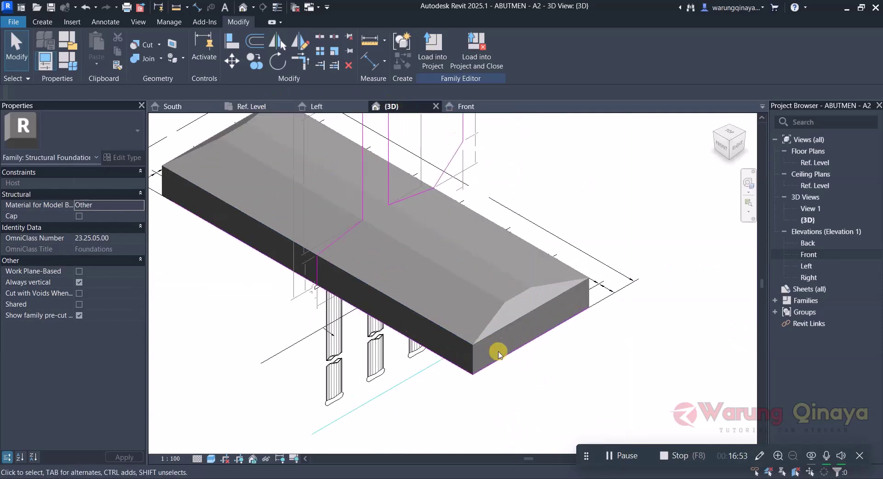
{"action": "scroll", "coordinate": [479, 357], "scroll_direction": "down", "scroll_amount": 1}
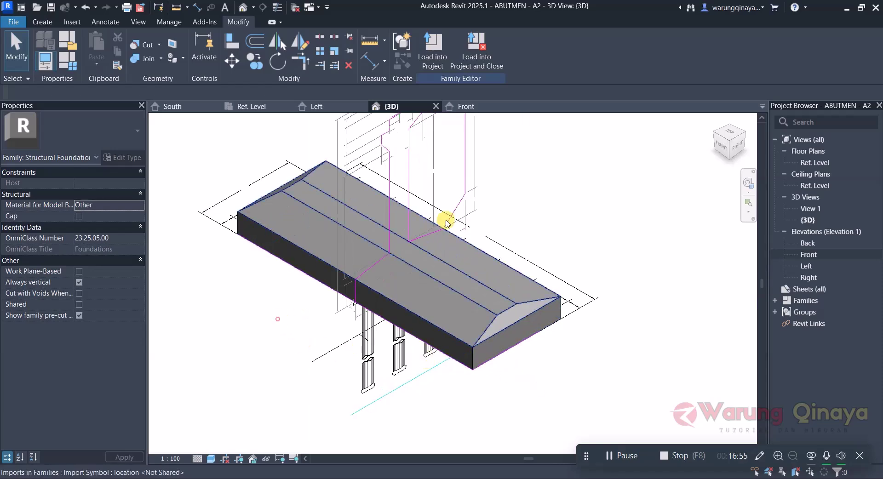
{"action": "mouse_move", "coordinate": [324, 106]}
{"action": "left_click", "coordinate": [340, 111]}
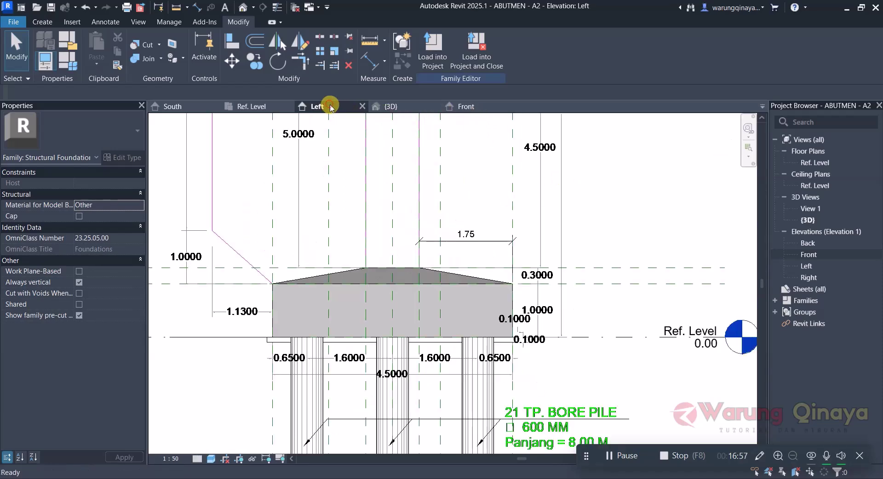
{"action": "scroll", "coordinate": [391, 351], "scroll_direction": "down", "scroll_amount": 2}
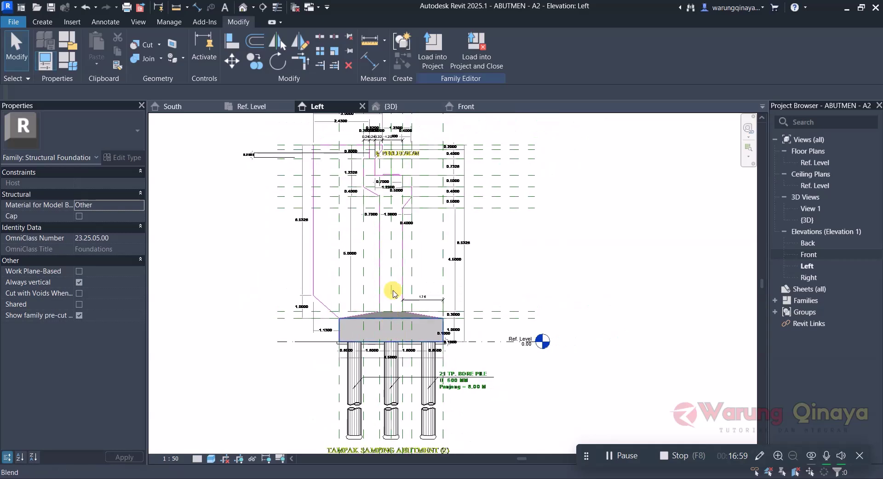
{"action": "scroll", "coordinate": [394, 256], "scroll_direction": "up", "scroll_amount": 1}
{"action": "scroll", "coordinate": [394, 227], "scroll_direction": "up", "scroll_amount": 1}
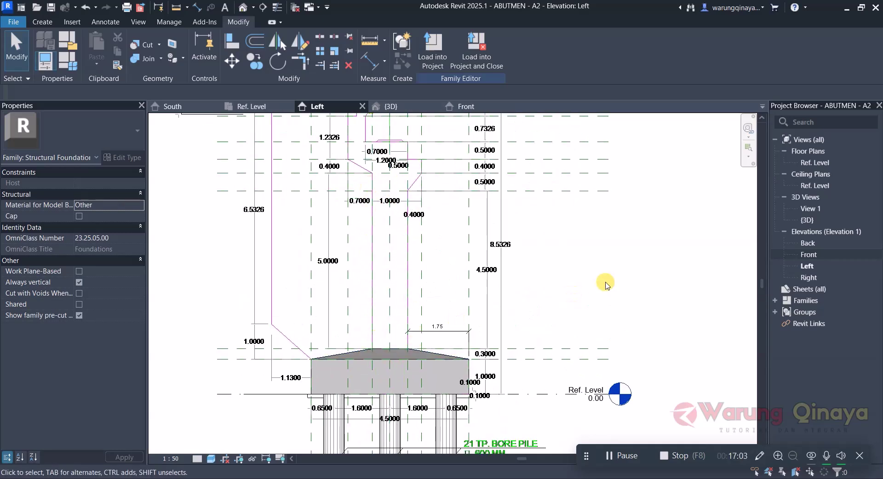
Start a new extrusion on the Center (Left/Right) reference plane.
{"action": "left_click", "coordinate": [42, 22]}
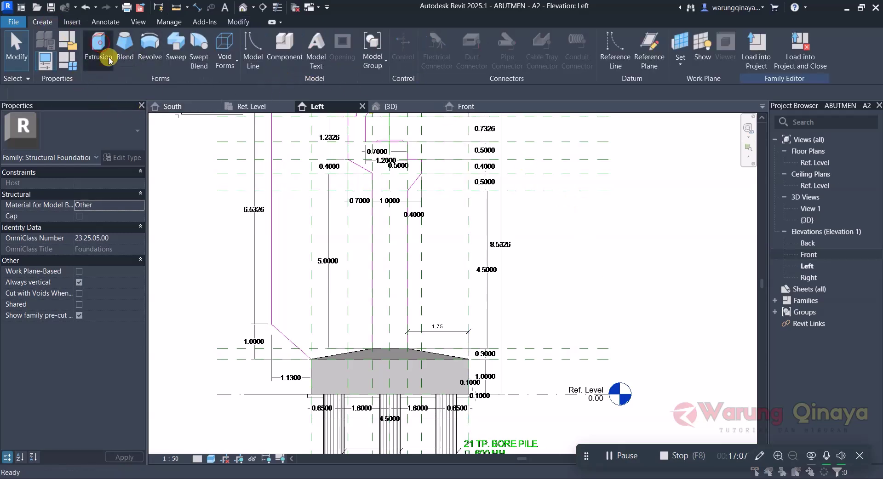
{"action": "left_click", "coordinate": [99, 49]}
{"action": "left_click", "coordinate": [576, 236]}
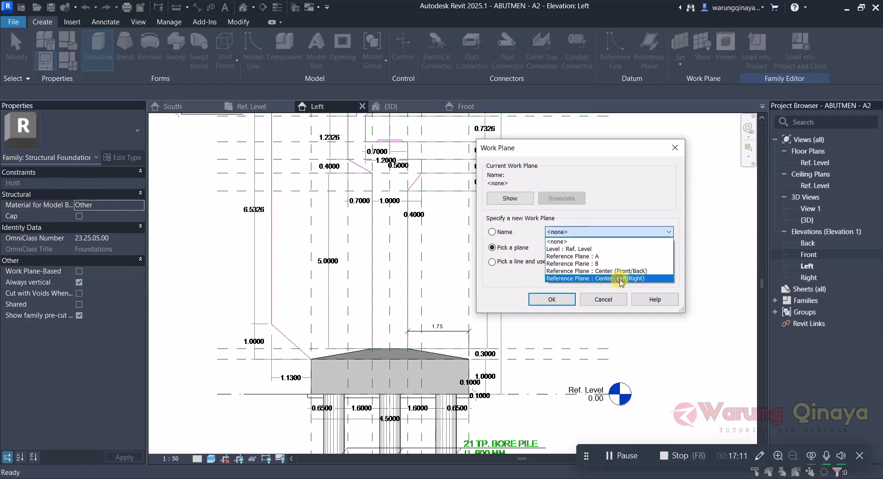
{"action": "left_click", "coordinate": [621, 279]}
{"action": "left_click", "coordinate": [563, 300]}
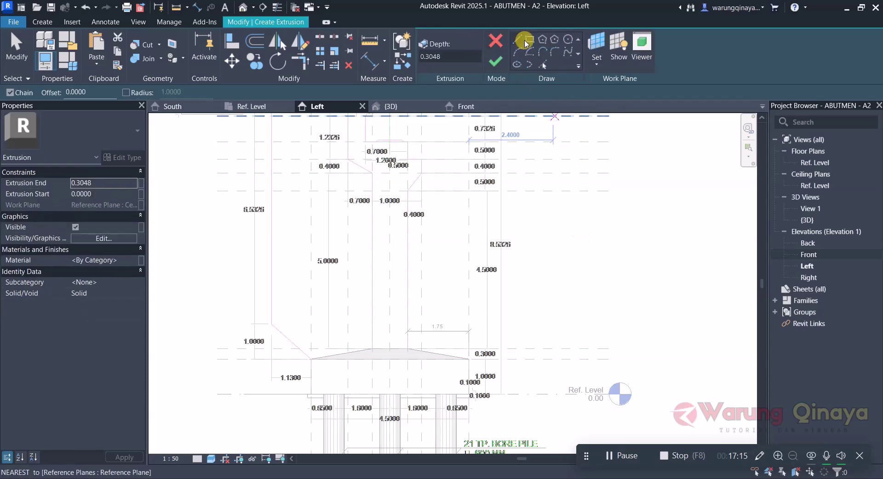
Sketch the 1.20 × 4.20 wall stem rectangle rising from the blend top.
{"action": "left_click", "coordinate": [525, 42]}
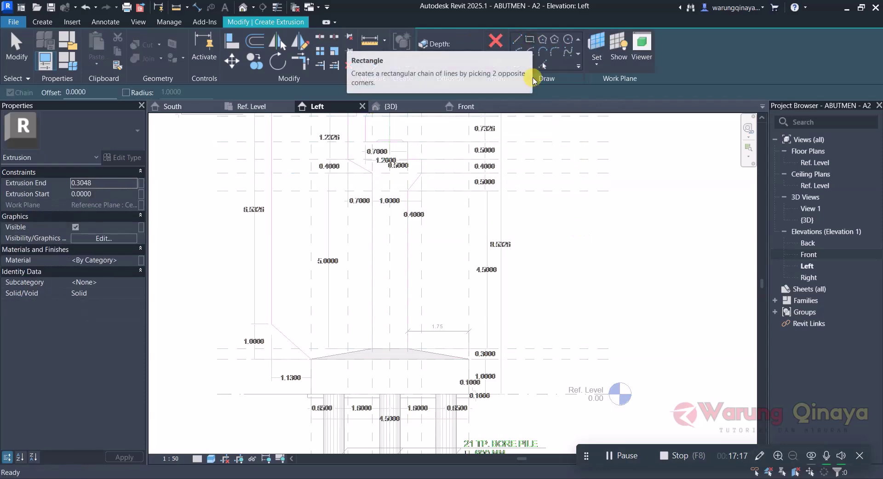
{"action": "scroll", "coordinate": [419, 269], "scroll_direction": "up", "scroll_amount": 1}
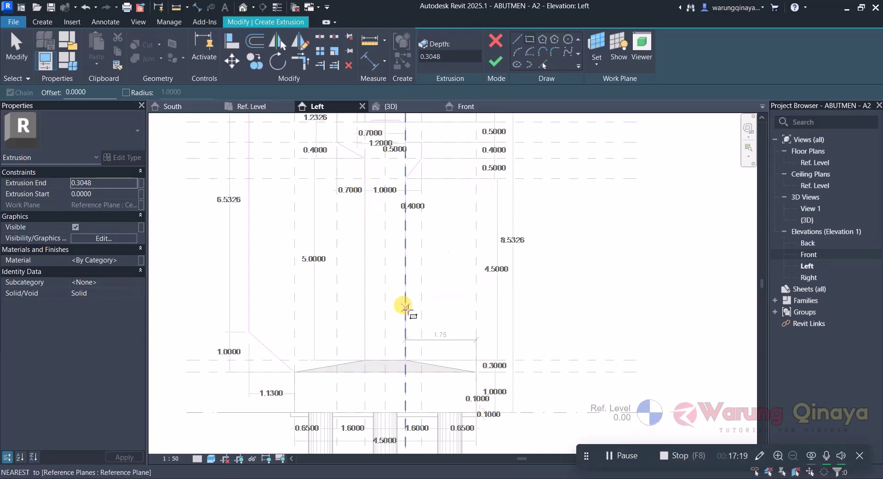
{"action": "scroll", "coordinate": [402, 285], "scroll_direction": "down", "scroll_amount": 1}
{"action": "scroll", "coordinate": [401, 257], "scroll_direction": "up", "scroll_amount": 1}
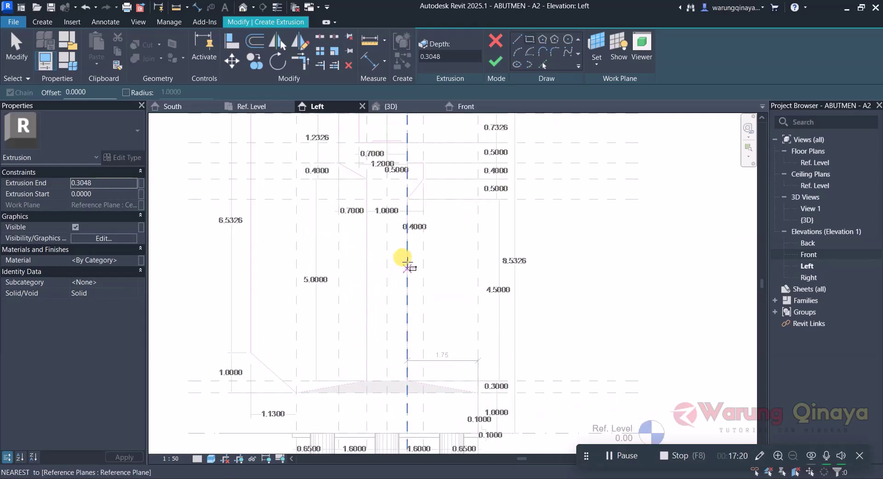
{"action": "left_click", "coordinate": [367, 200]}
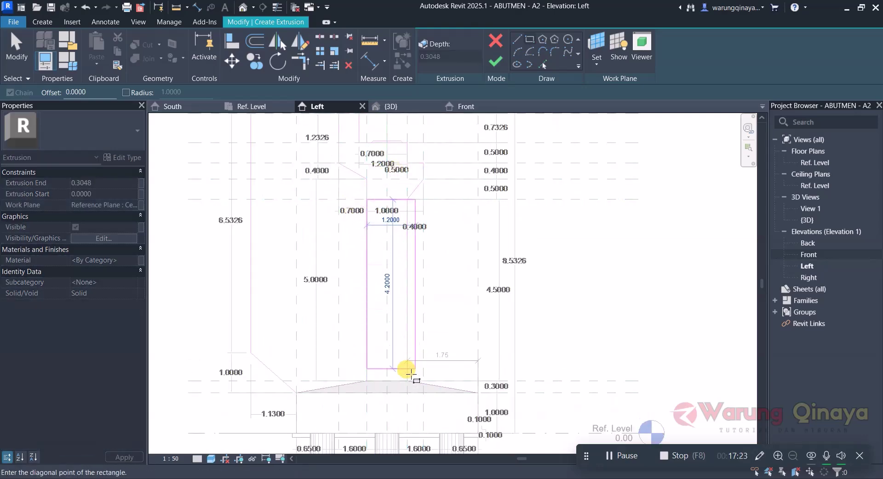
{"action": "left_click", "coordinate": [408, 378]}
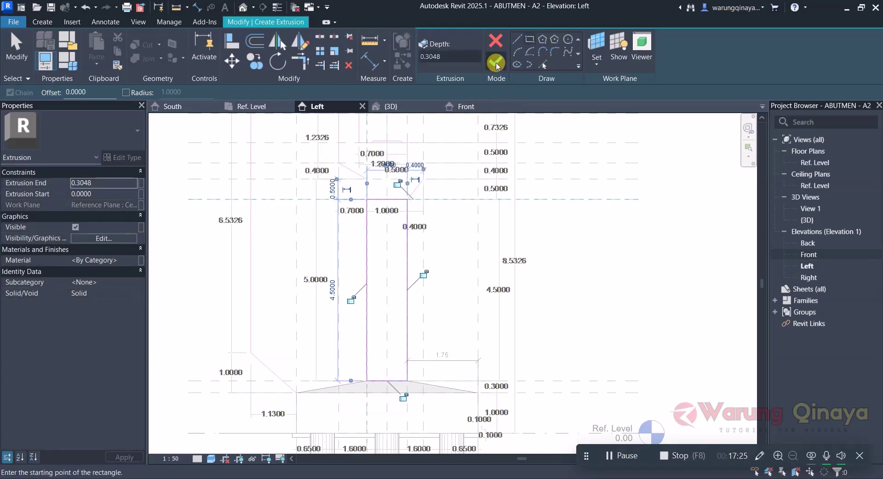
{"action": "left_click", "coordinate": [18, 46]}
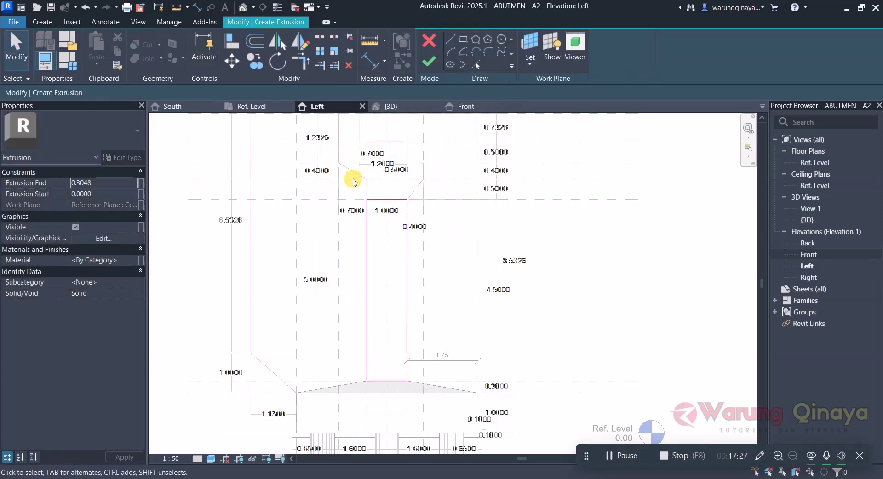
Align the stem sketch's top, side and bottom edges to the reference planes, locking one alignment.
{"action": "left_click", "coordinate": [234, 43]}
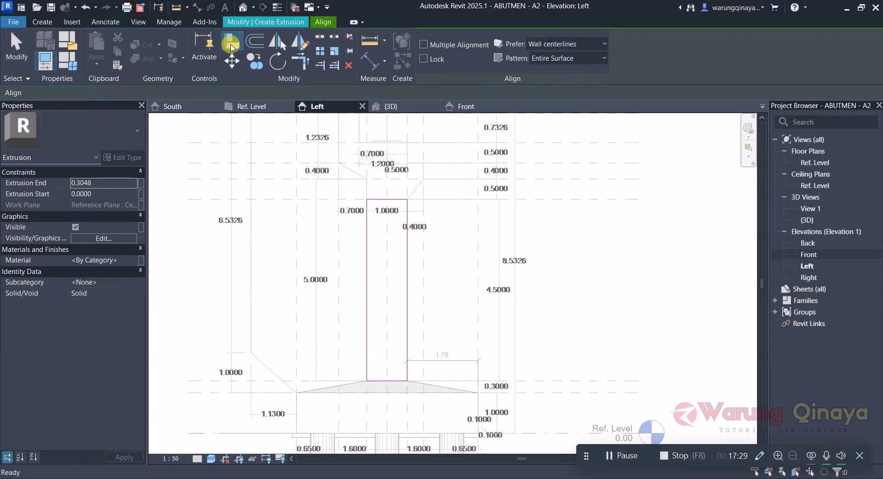
{"action": "scroll", "coordinate": [365, 325], "scroll_direction": "down", "scroll_amount": 1}
{"action": "scroll", "coordinate": [385, 197], "scroll_direction": "up", "scroll_amount": 2}
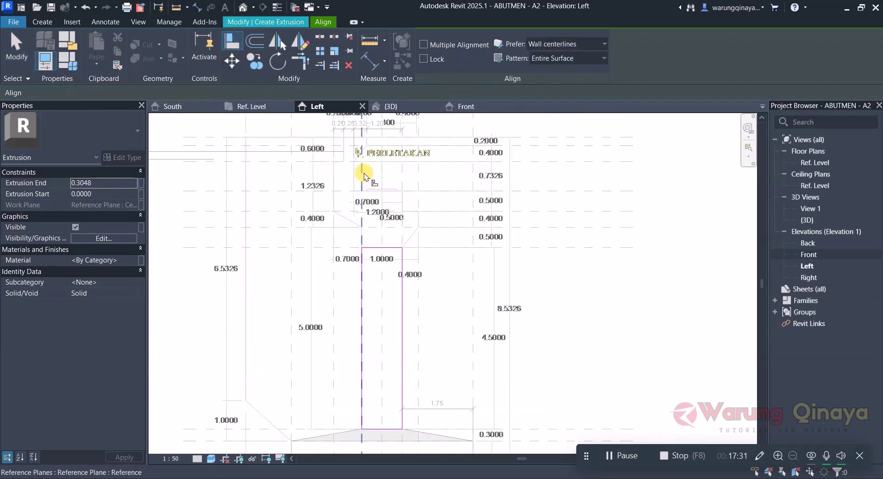
{"action": "left_click", "coordinate": [363, 193]}
{"action": "left_click", "coordinate": [363, 305]}
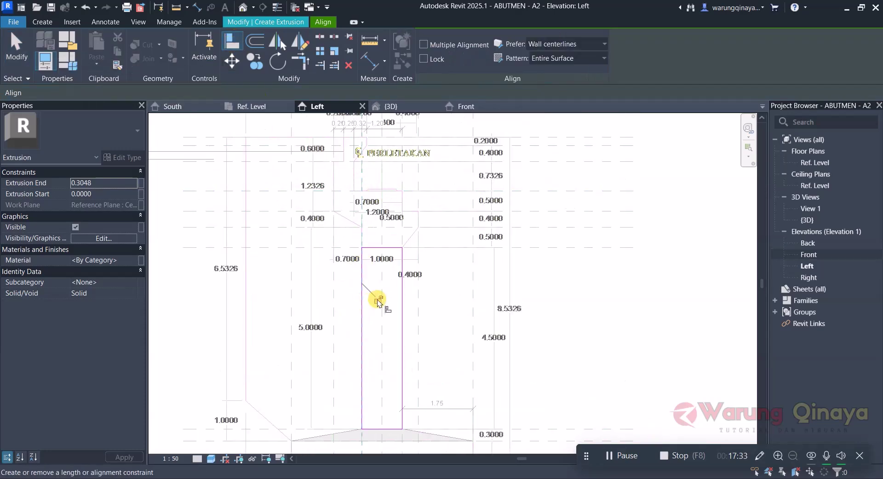
{"action": "left_click", "coordinate": [316, 247]}
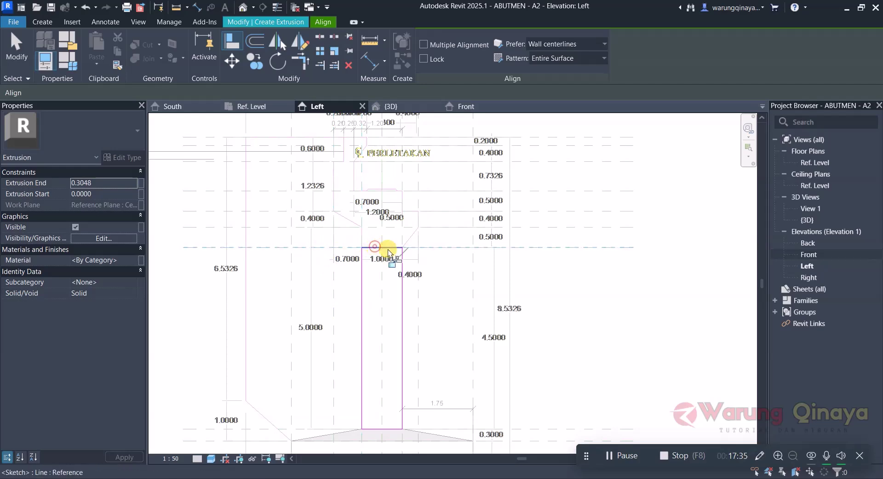
{"action": "left_click", "coordinate": [405, 203]}
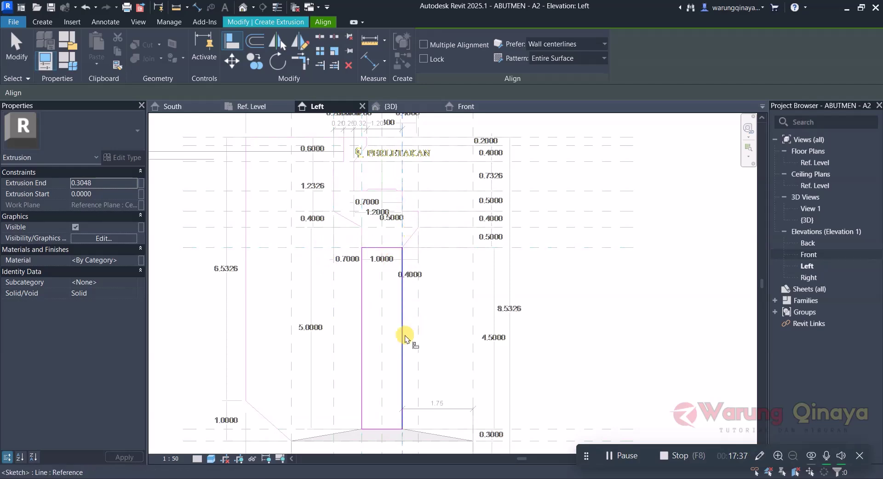
{"action": "scroll", "coordinate": [401, 274], "scroll_direction": "down", "scroll_amount": 3}
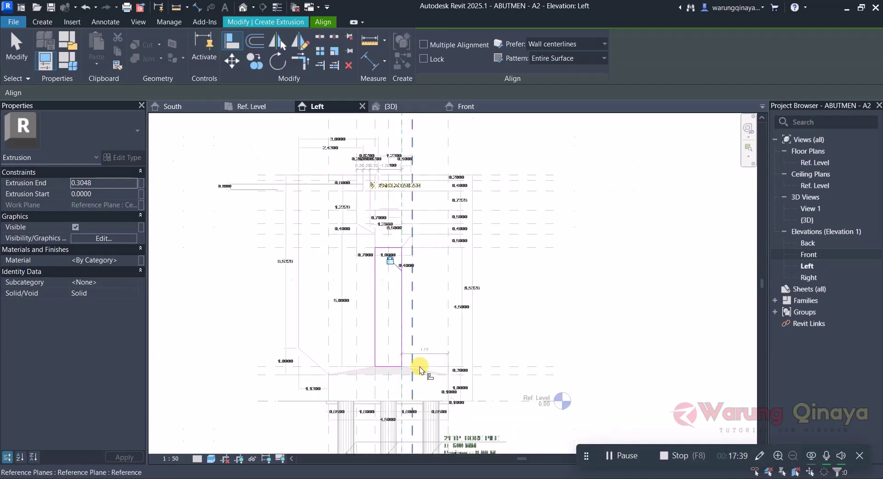
{"action": "scroll", "coordinate": [420, 365], "scroll_direction": "up", "scroll_amount": 2}
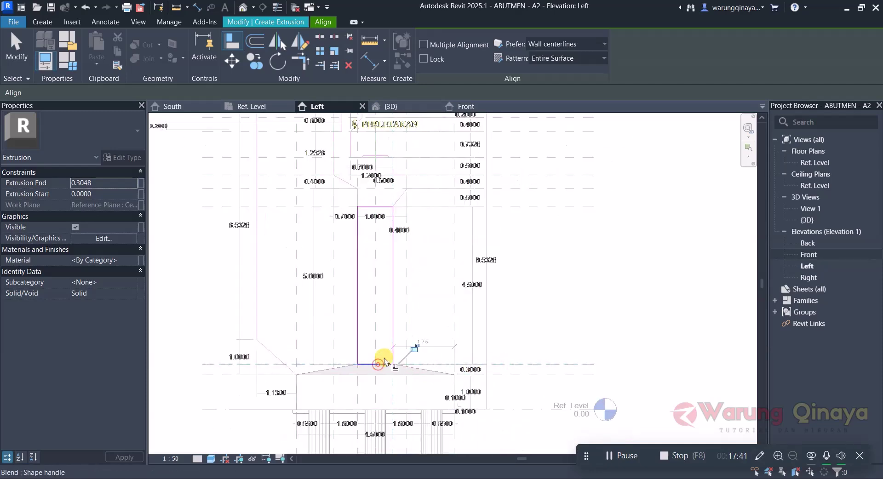
{"action": "left_click", "coordinate": [414, 348]}
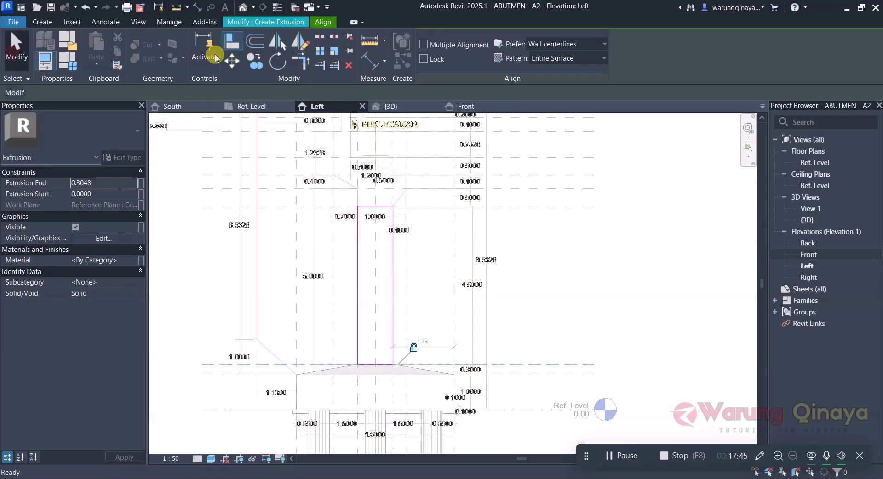
{"action": "key", "text": "Escape"}
Finish the wall stem extrusion and deselect it.
{"action": "left_click", "coordinate": [430, 65]}
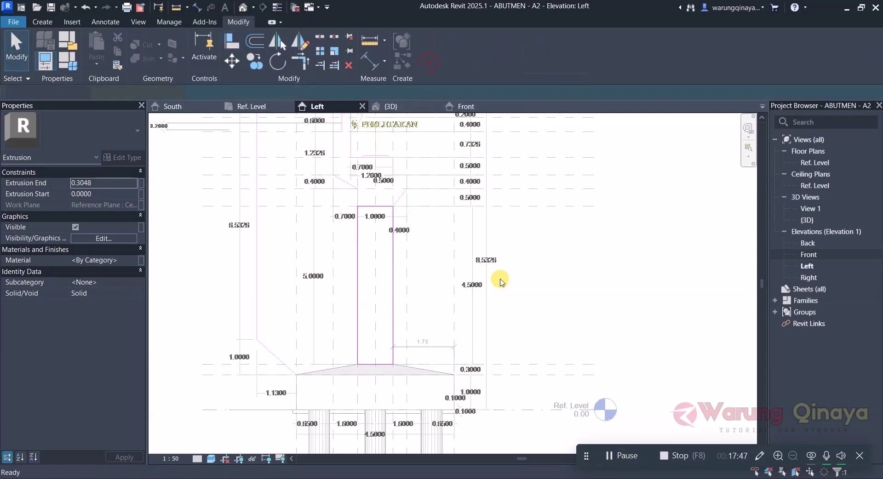
{"action": "left_click", "coordinate": [567, 287]}
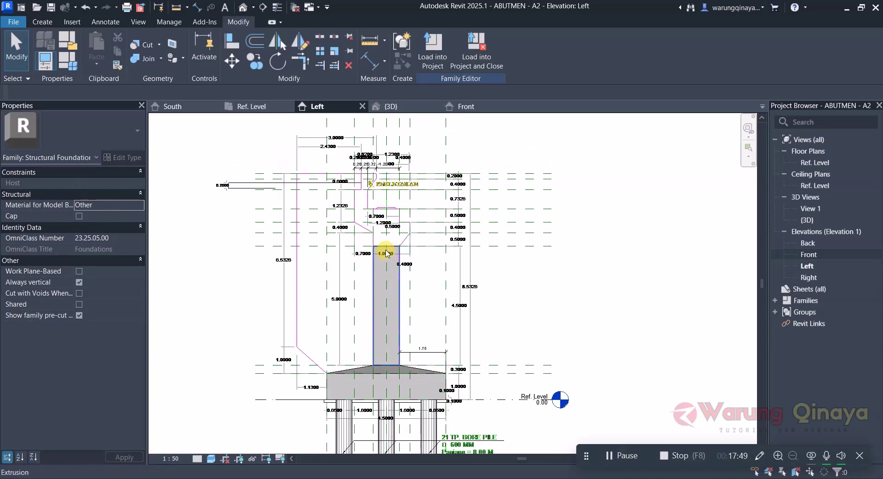
{"action": "scroll", "coordinate": [388, 253], "scroll_direction": "down", "scroll_amount": 2}
{"action": "scroll", "coordinate": [389, 226], "scroll_direction": "up", "scroll_amount": 2}
{"action": "scroll", "coordinate": [369, 184], "scroll_direction": "up", "scroll_amount": 2}
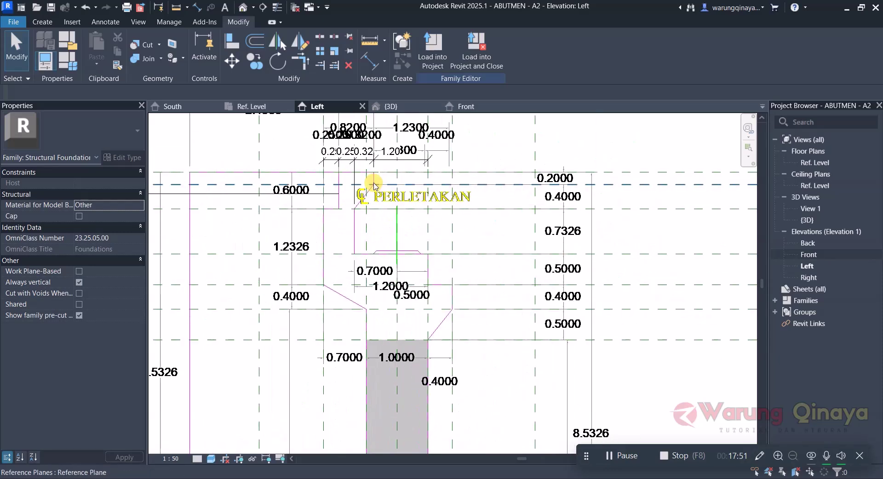
{"action": "scroll", "coordinate": [369, 191], "scroll_direction": "down", "scroll_amount": 1}
{"action": "scroll", "coordinate": [369, 191], "scroll_direction": "down", "scroll_amount": 1}
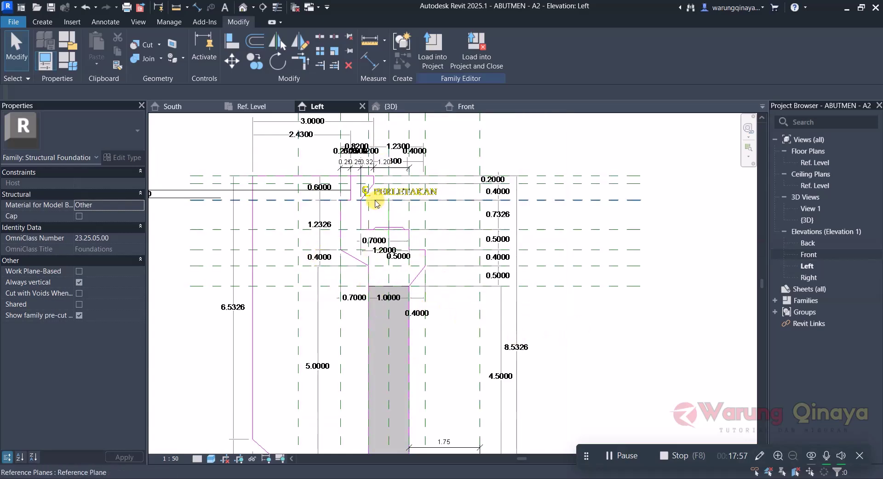
{"action": "mouse_move", "coordinate": [253, 106]}
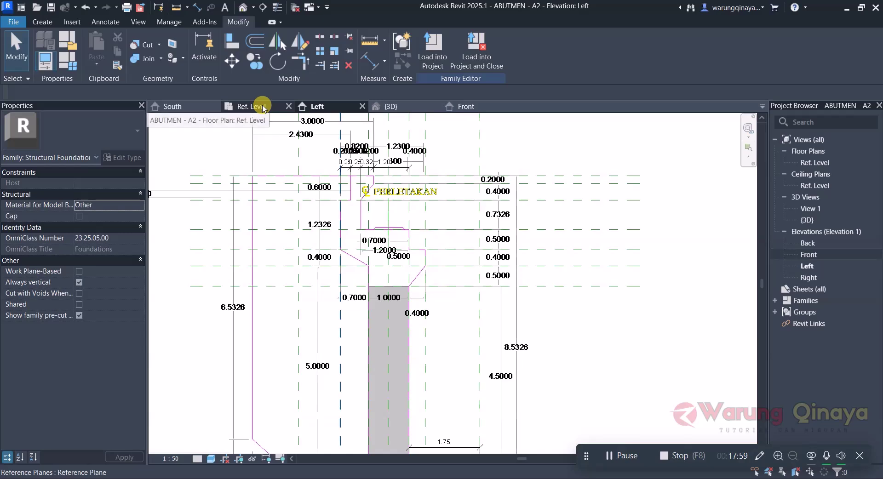
In the Front elevation, check the right reference plane's 0.5000 offset from the cap end.
{"action": "left_click", "coordinate": [263, 108]}
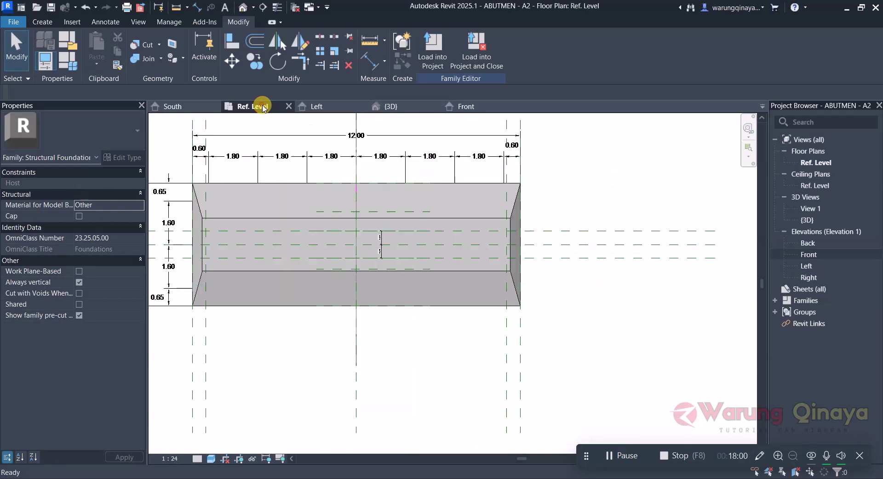
{"action": "left_click", "coordinate": [471, 108]}
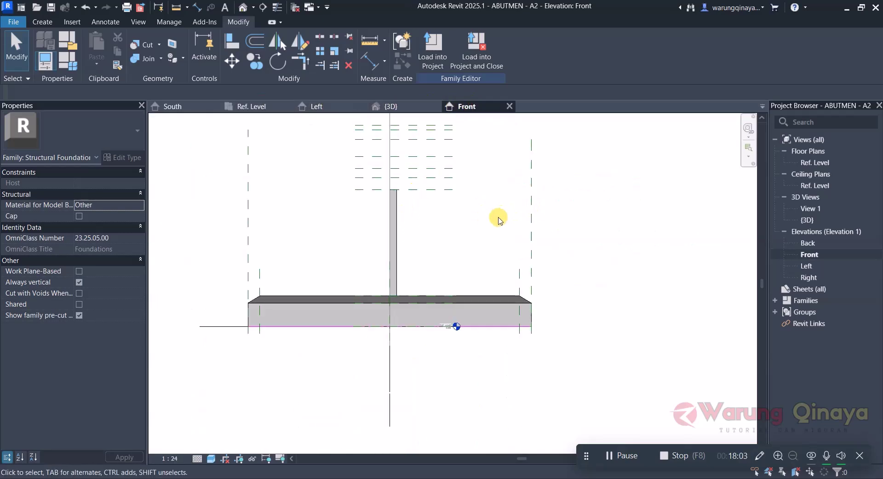
{"action": "left_click", "coordinate": [520, 282]}
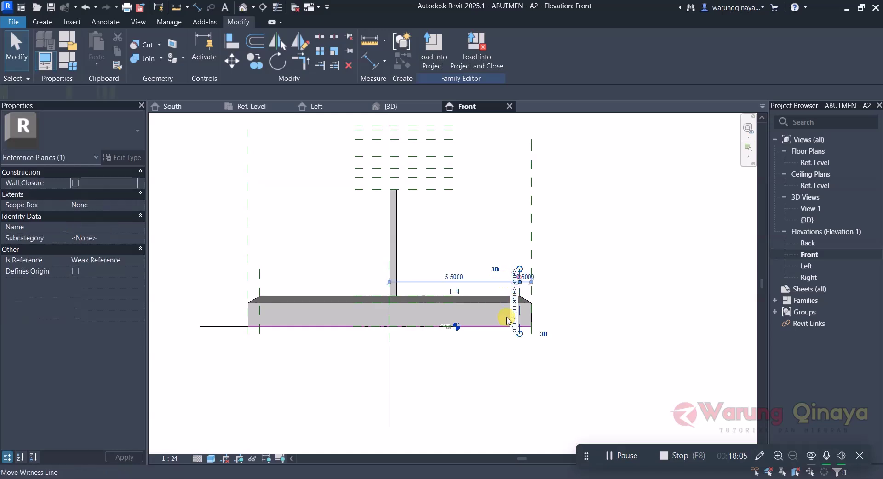
{"action": "scroll", "coordinate": [519, 299], "scroll_direction": "down", "scroll_amount": 2}
{"action": "left_click", "coordinate": [516, 289]}
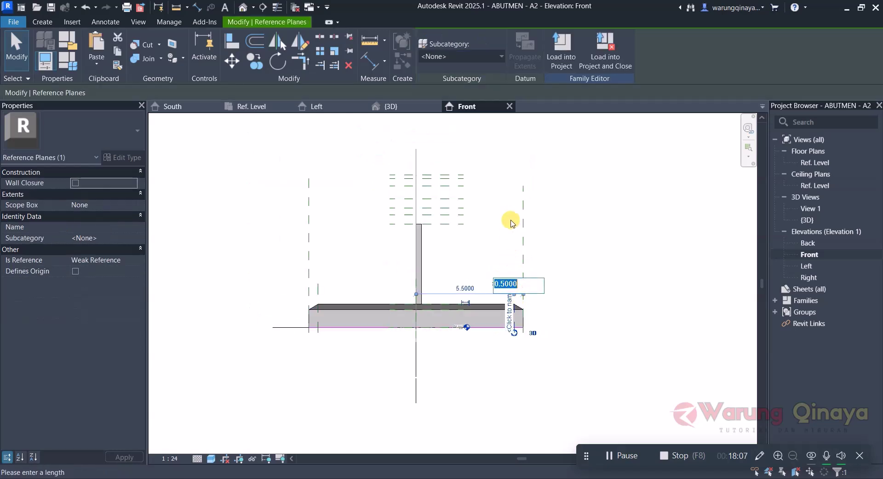
Keep the right plane's 0.5000 offset and extend it up past the wall stem top.
{"action": "left_click", "coordinate": [561, 261]}
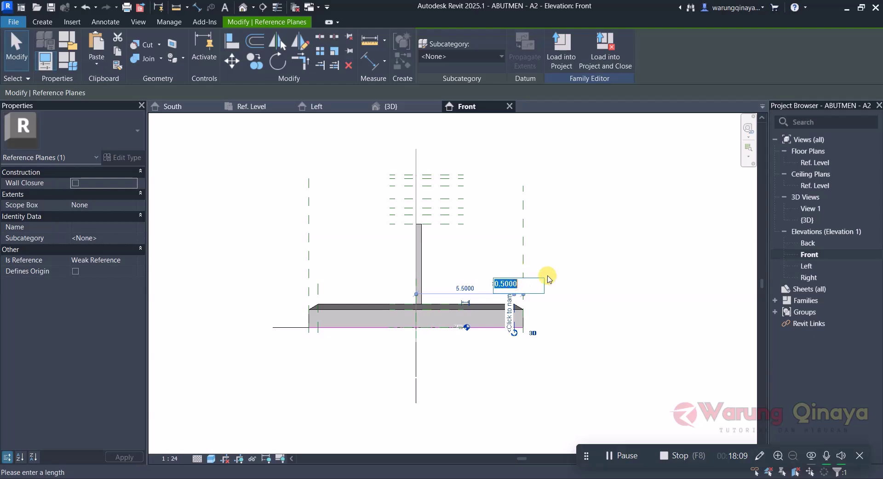
{"action": "scroll", "coordinate": [517, 290], "scroll_direction": "up", "scroll_amount": 3}
{"action": "key", "text": "Escape"}
{"action": "left_click", "coordinate": [523, 289]}
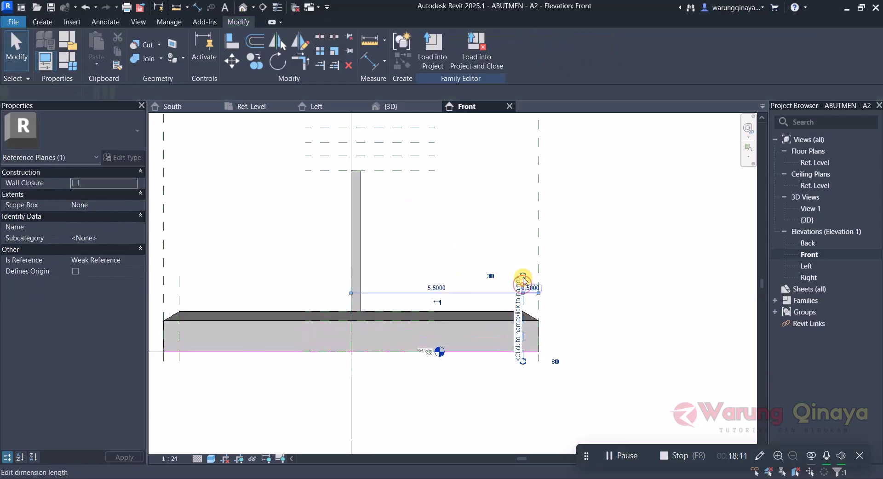
{"action": "scroll", "coordinate": [566, 285], "scroll_direction": "up", "scroll_amount": 1}
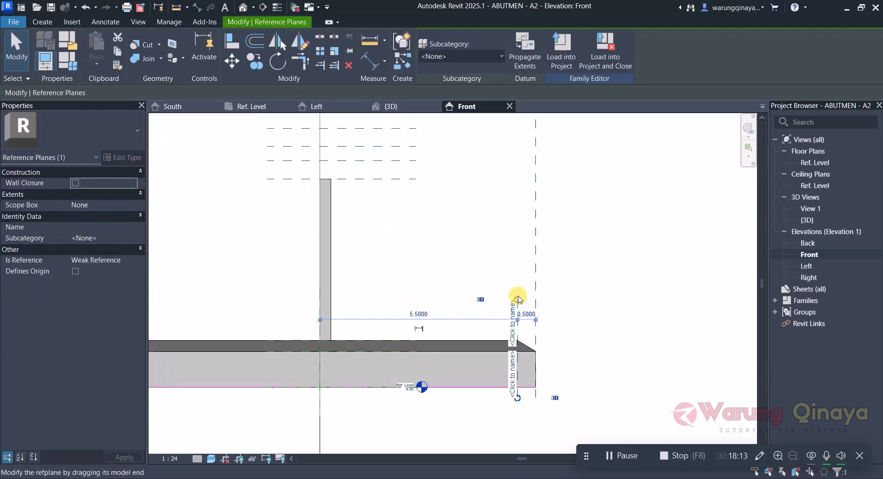
{"action": "left_click_drag", "start_coordinate": [519, 300], "coordinate": [511, 128]}
{"action": "scroll", "coordinate": [509, 209], "scroll_direction": "down", "scroll_amount": 1}
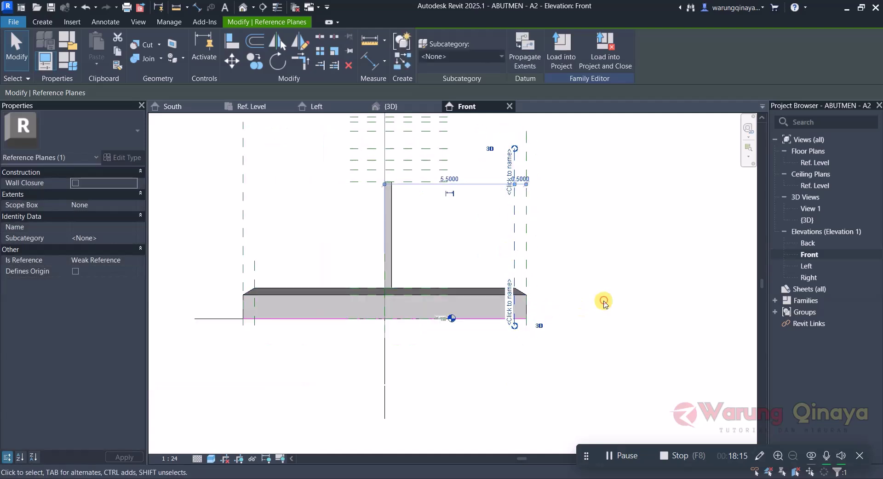
Confirm the left reference plane also sits 0.5000 inside the cap end.
{"action": "left_click", "coordinate": [252, 270]}
{"action": "left_click", "coordinate": [253, 263]}
{"action": "left_click", "coordinate": [248, 264]}
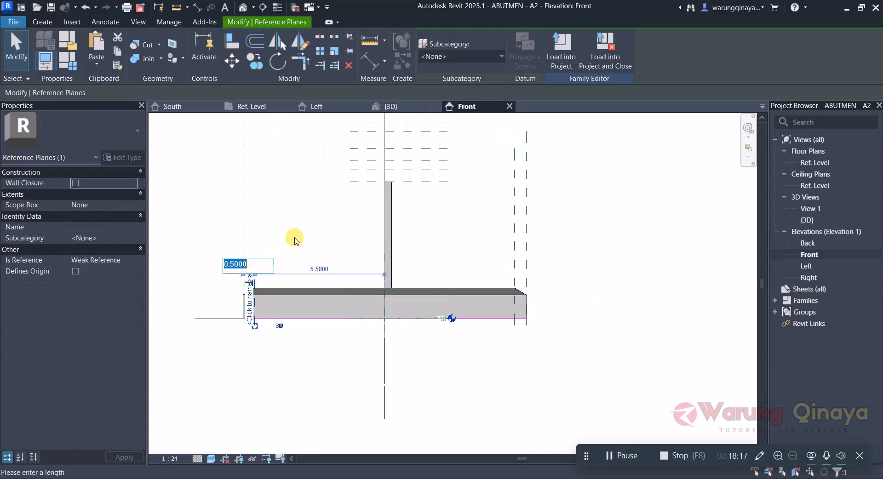
{"action": "key", "text": "Escape"}
{"action": "scroll", "coordinate": [251, 260], "scroll_direction": "up", "scroll_amount": 2}
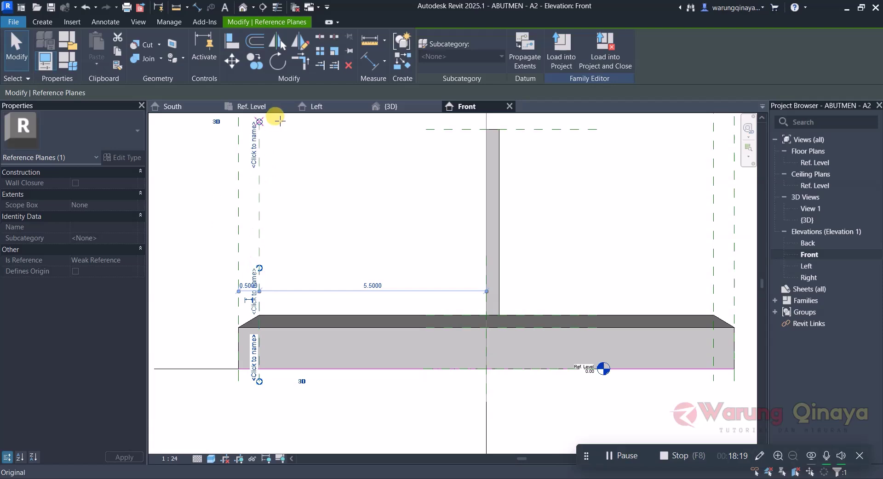
{"action": "scroll", "coordinate": [449, 219], "scroll_direction": "down", "scroll_amount": 2}
{"action": "scroll", "coordinate": [400, 221], "scroll_direction": "down", "scroll_amount": 1}
{"action": "key", "text": "Escape"}
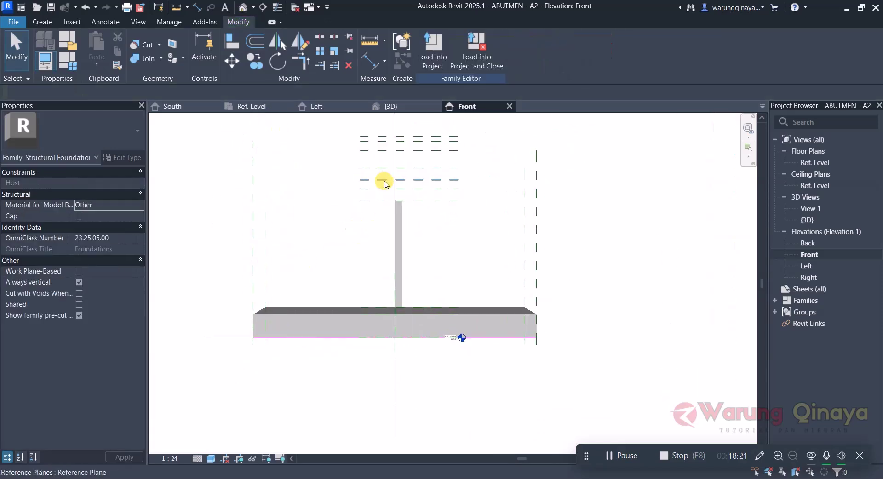
Align both wall stem ends to the left and right reference planes, locking the left end.
{"action": "left_click", "coordinate": [231, 40]}
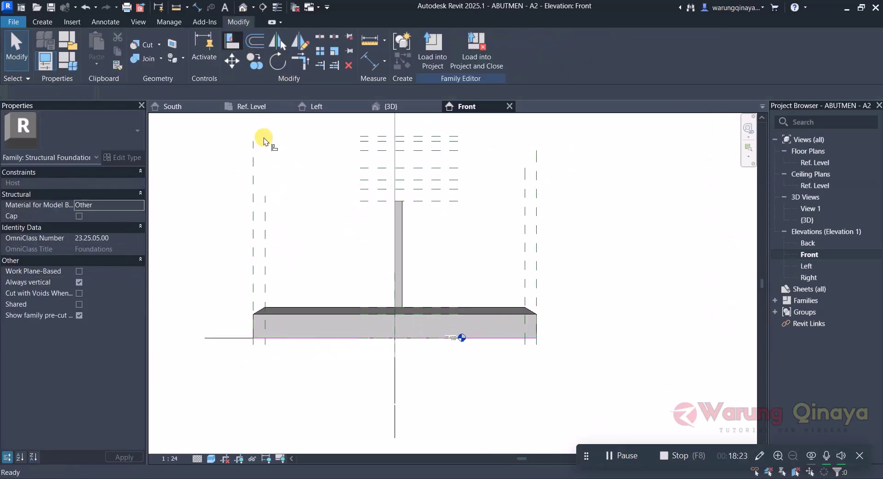
{"action": "scroll", "coordinate": [440, 165], "scroll_direction": "up", "scroll_amount": 1}
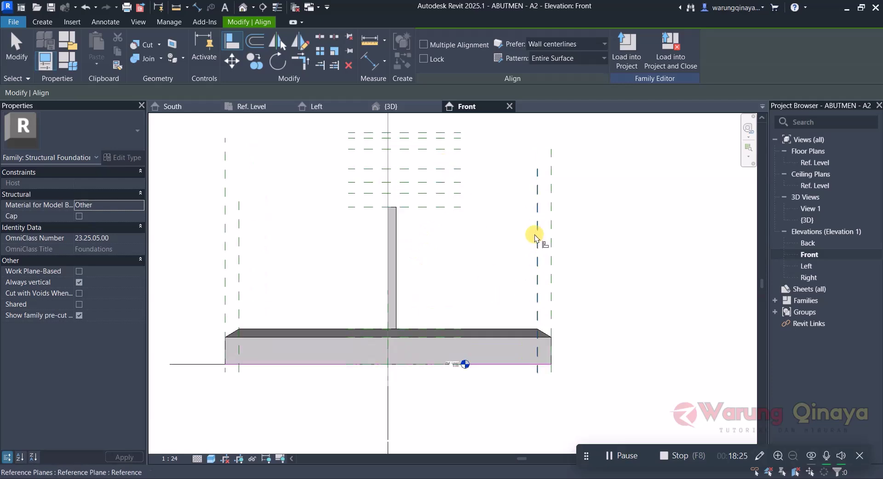
{"action": "left_click", "coordinate": [537, 215]}
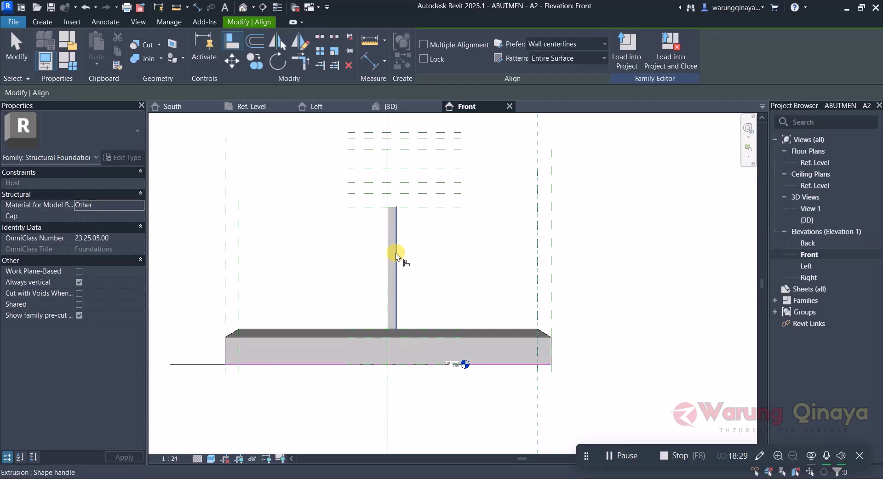
{"action": "left_click", "coordinate": [396, 256]}
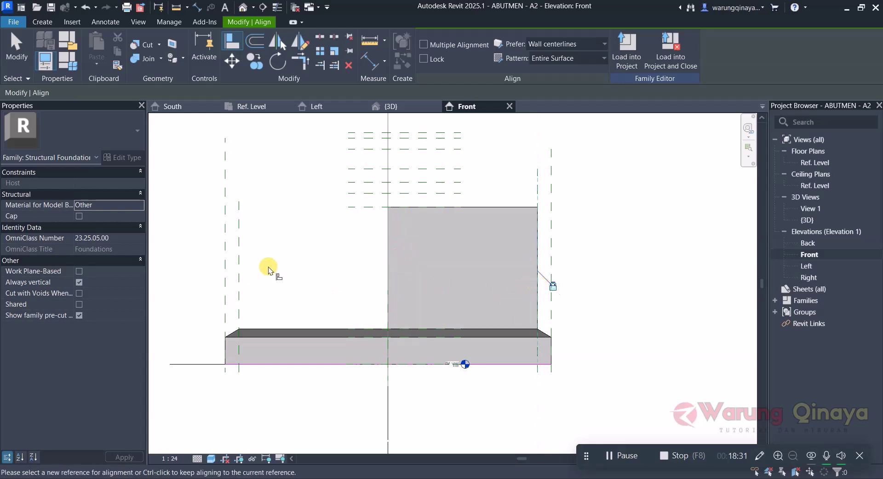
{"action": "left_click", "coordinate": [238, 245]}
{"action": "left_click", "coordinate": [387, 265]}
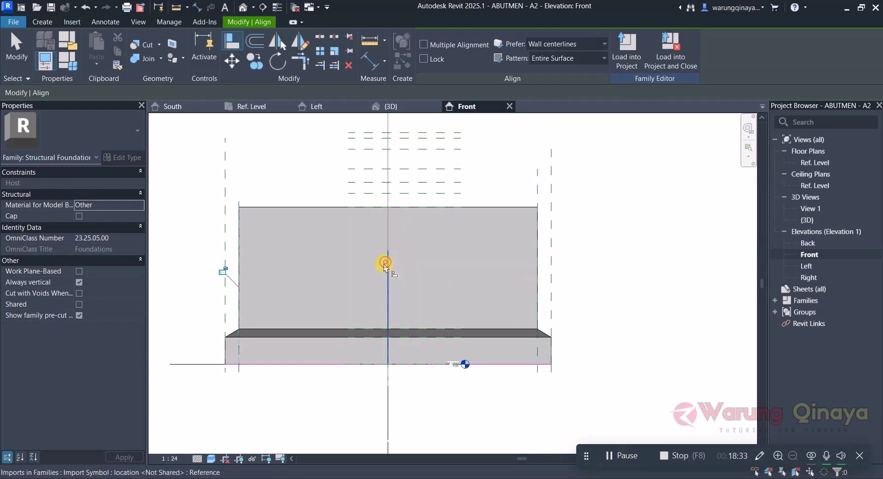
{"action": "left_click", "coordinate": [225, 271]}
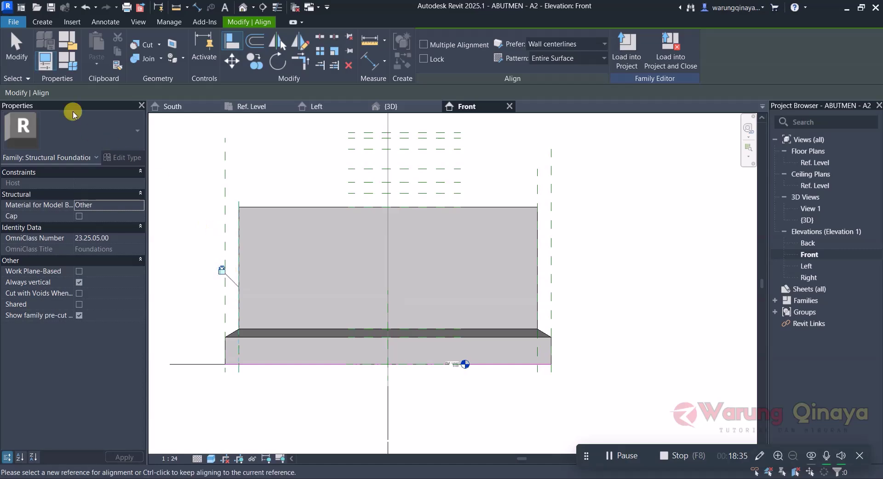
{"action": "left_click", "coordinate": [26, 51]}
{"action": "scroll", "coordinate": [448, 295], "scroll_direction": "down", "scroll_amount": 1}
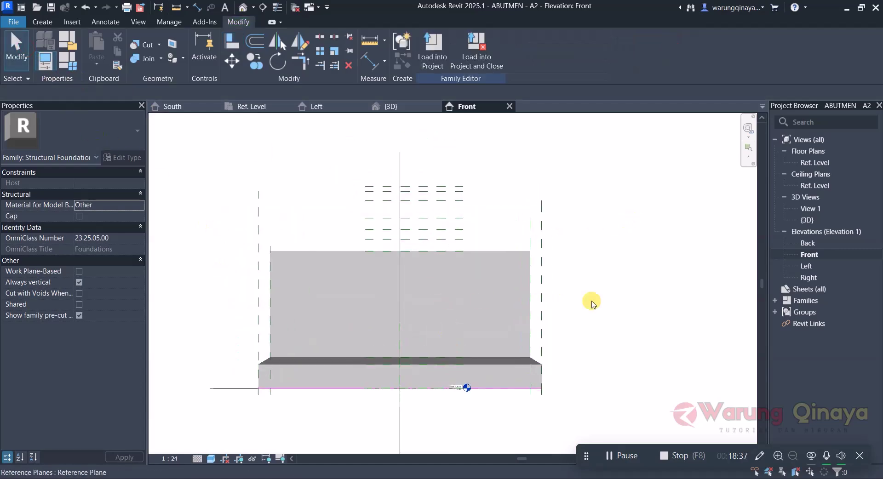
Pan around the full-width wall stem in 3D, then return to the Left elevation.
{"action": "left_click", "coordinate": [407, 109]}
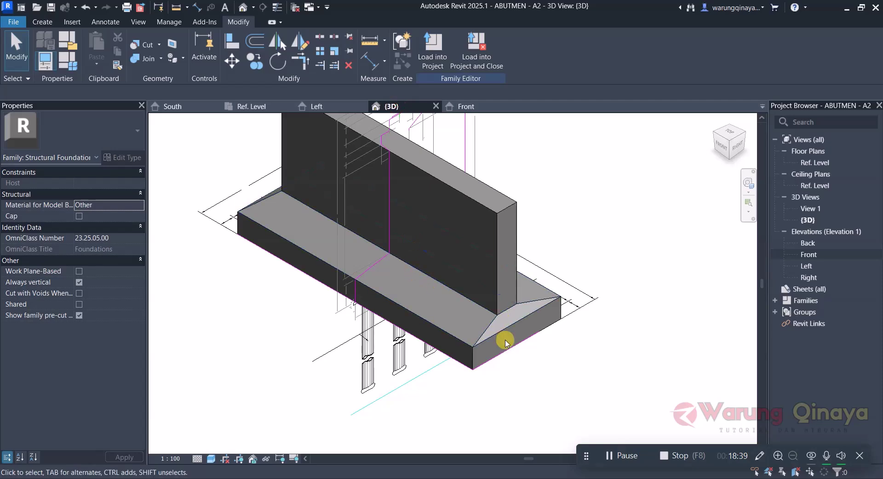
{"action": "middle_click_drag", "start_coordinate": [547, 174], "coordinate": [566, 217]}
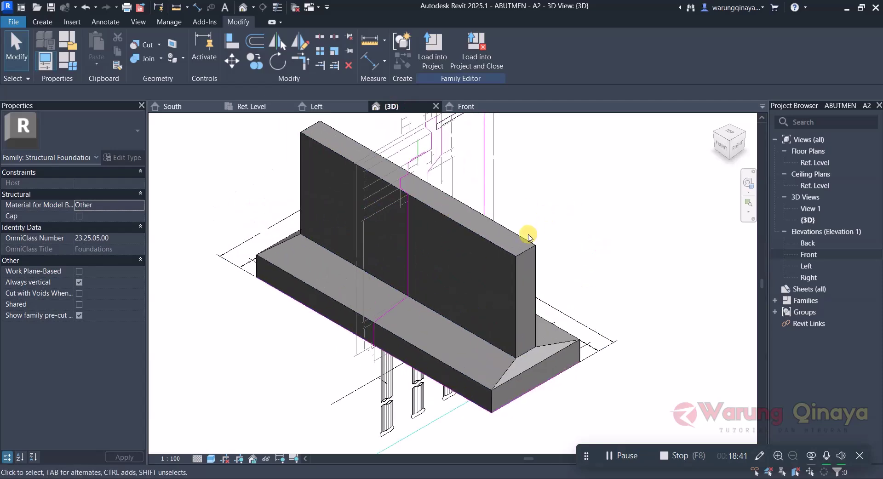
{"action": "left_click", "coordinate": [345, 105]}
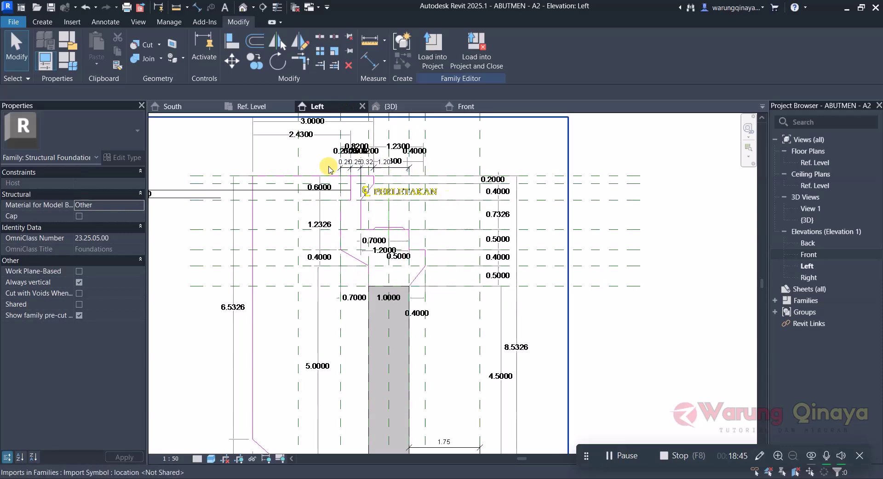
{"action": "scroll", "coordinate": [341, 177], "scroll_direction": "up", "scroll_amount": 1}
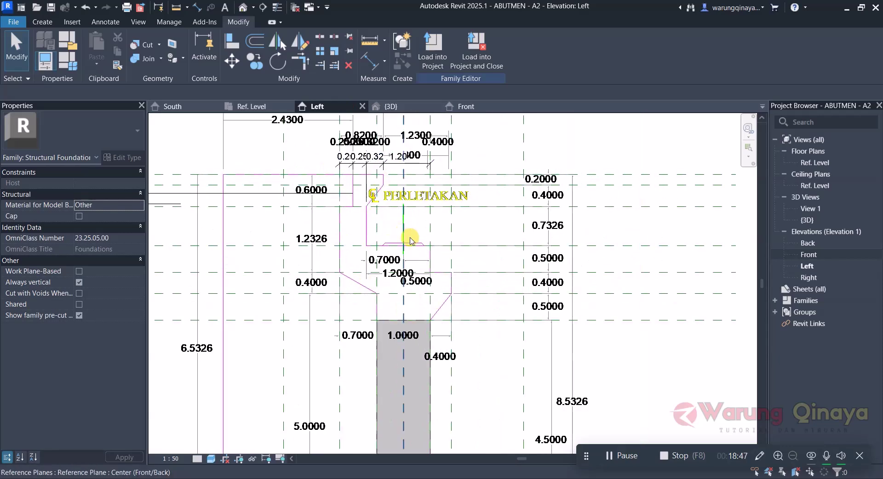
{"action": "scroll", "coordinate": [406, 150], "scroll_direction": "down", "scroll_amount": 1}
{"action": "scroll", "coordinate": [407, 149], "scroll_direction": "up", "scroll_amount": 1}
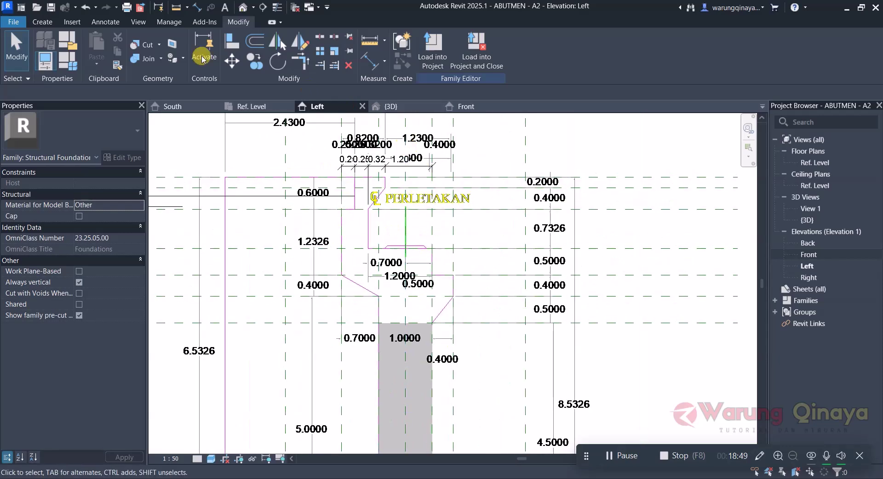
Start a line-sketched extrusion on the Center (Left/Right) reference plane.
{"action": "left_click", "coordinate": [49, 24]}
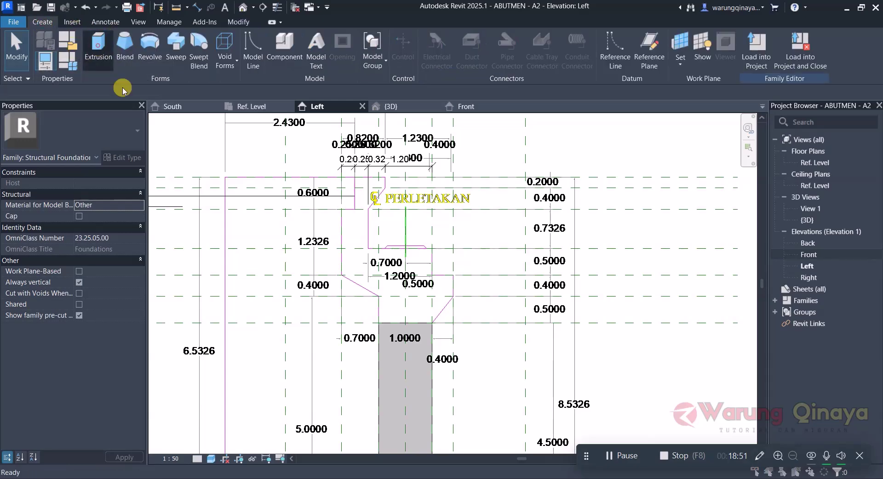
{"action": "left_click", "coordinate": [567, 241]}
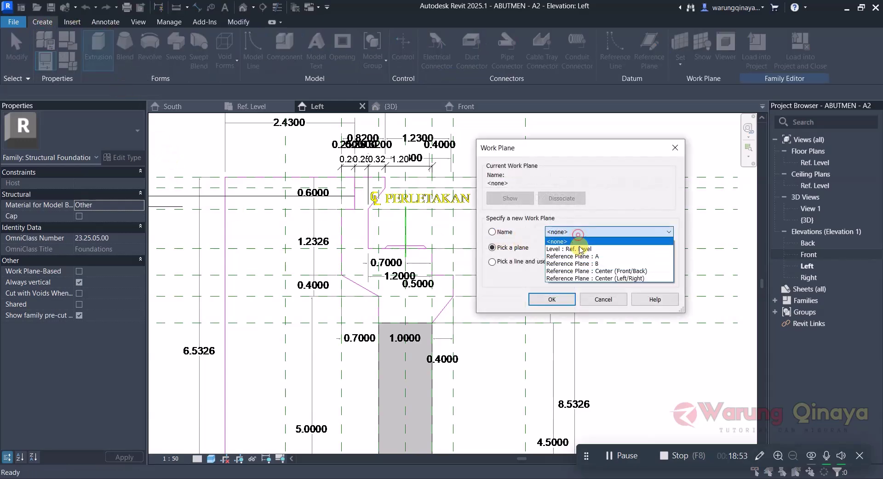
{"action": "left_click", "coordinate": [596, 278]}
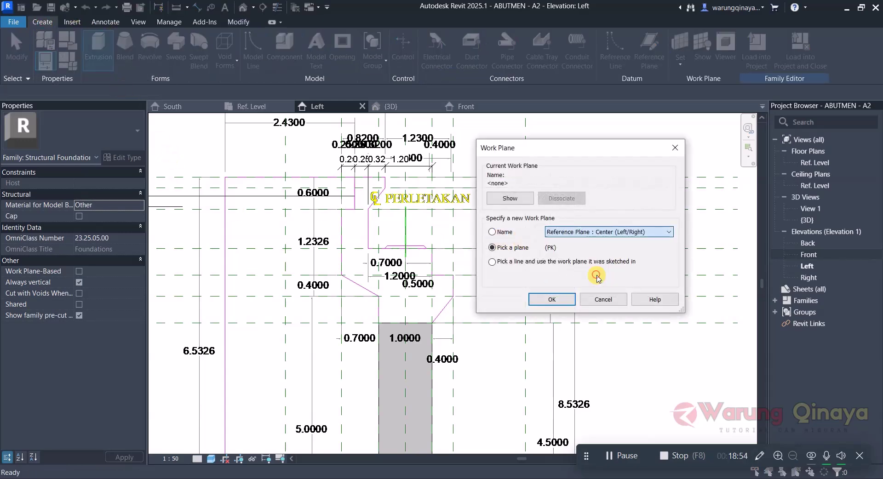
{"action": "left_click", "coordinate": [555, 299]}
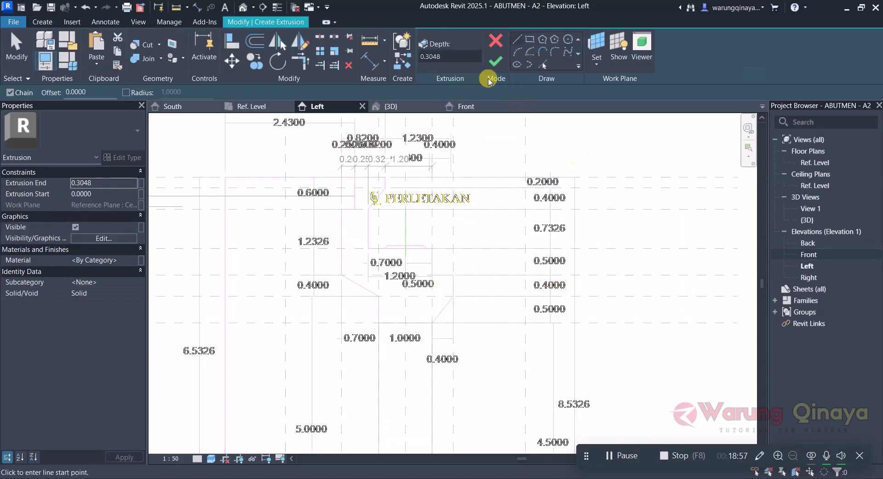
{"action": "left_click", "coordinate": [517, 39]}
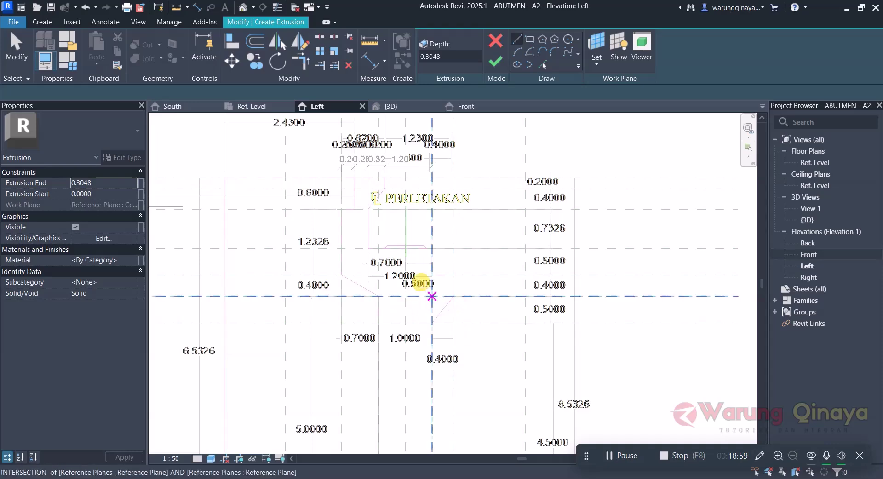
{"action": "scroll", "coordinate": [361, 183], "scroll_direction": "up", "scroll_amount": 2}
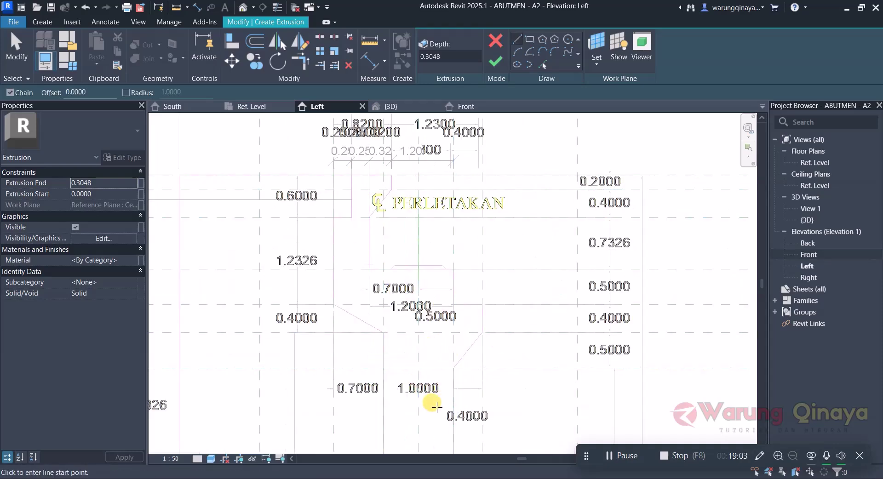
{"action": "scroll", "coordinate": [437, 402], "scroll_direction": "up", "scroll_amount": 1}
Trace the profile's bottom edge, sloped corbel edge and stepped right side over the elevation.
{"action": "left_click", "coordinate": [376, 362]}
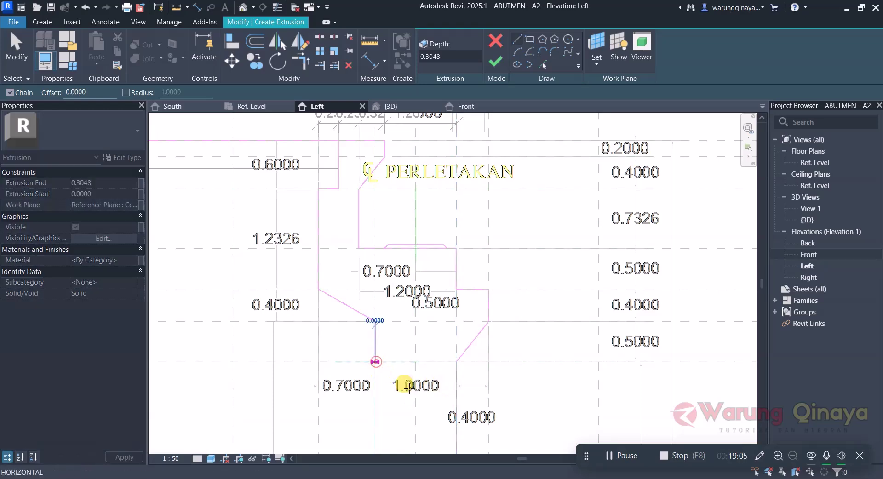
{"action": "left_click", "coordinate": [457, 363]}
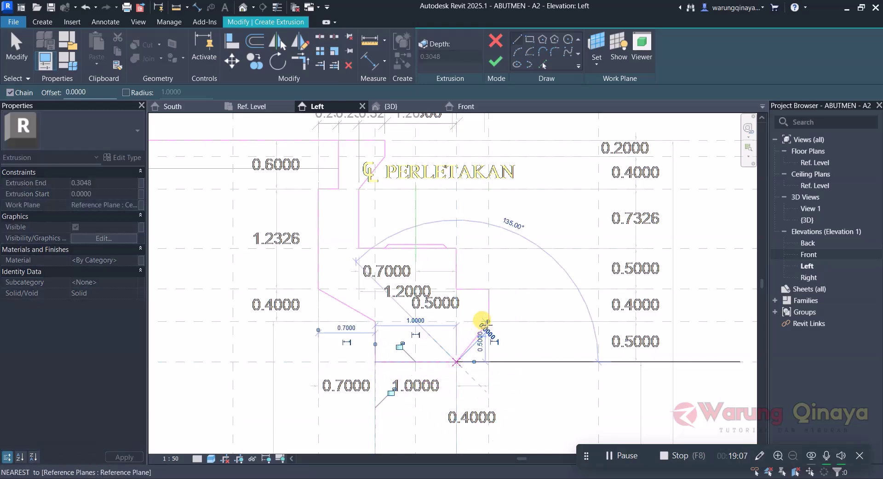
{"action": "scroll", "coordinate": [482, 340], "scroll_direction": "up", "scroll_amount": 3}
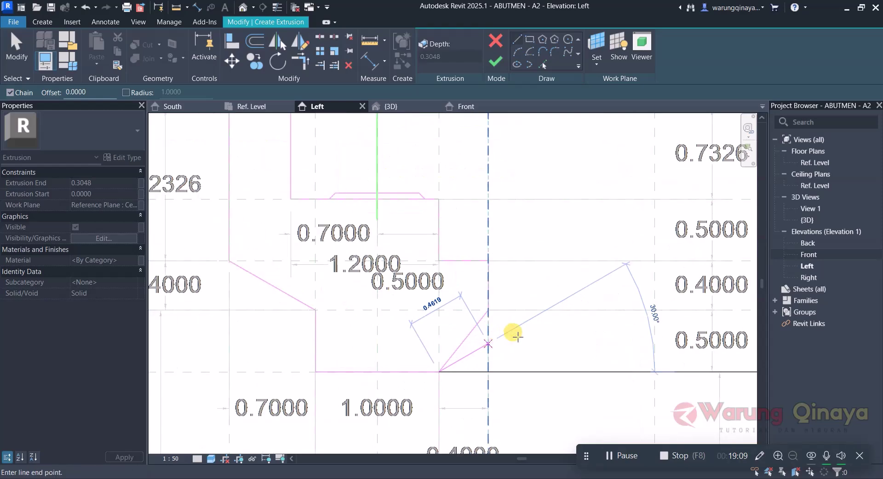
{"action": "left_click", "coordinate": [487, 310]}
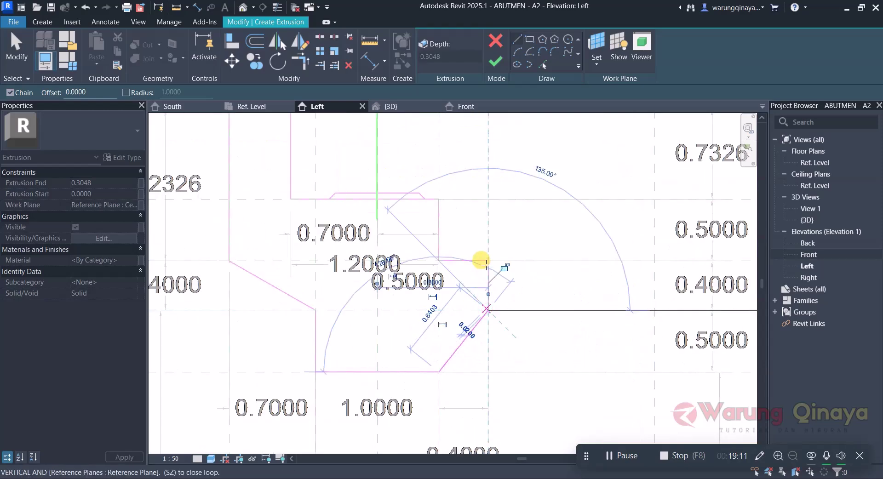
{"action": "left_click", "coordinate": [487, 261]}
{"action": "left_click", "coordinate": [439, 260]}
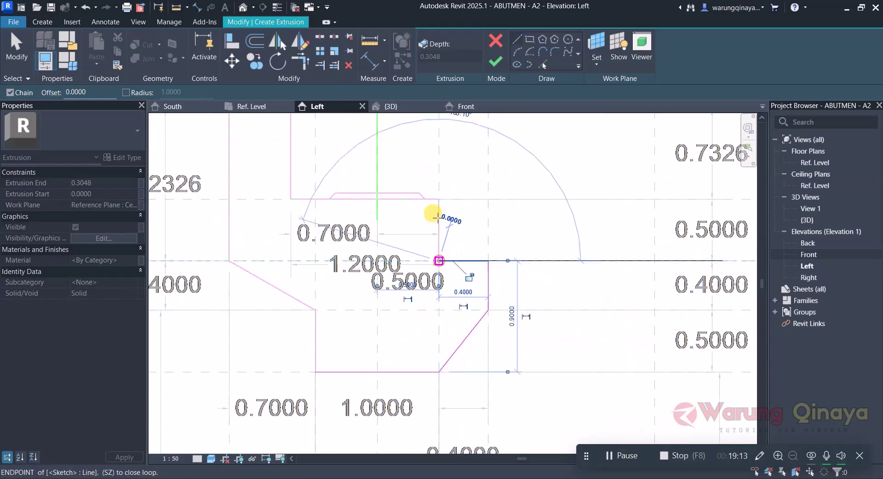
{"action": "left_click", "coordinate": [438, 199]}
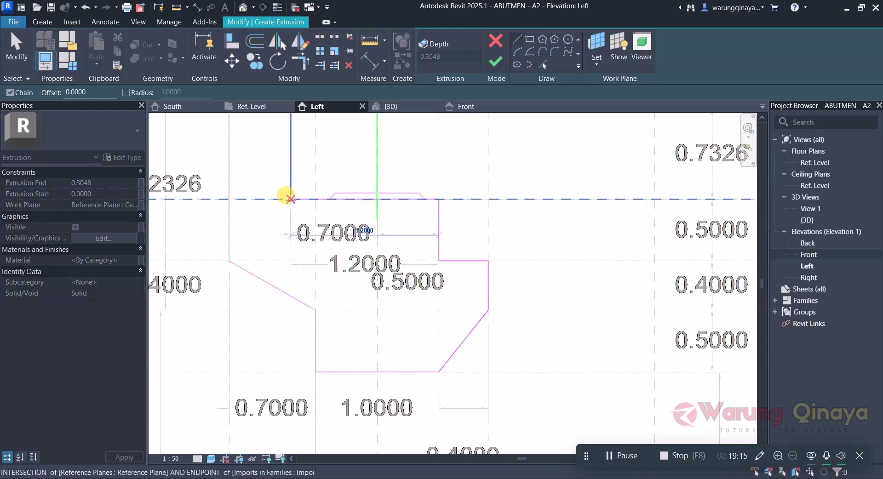
{"action": "left_click", "coordinate": [290, 199]}
Trace the back wall, top chamfer and long rear edge, closing the profile loop.
{"action": "scroll", "coordinate": [428, 313], "scroll_direction": "down", "scroll_amount": 2}
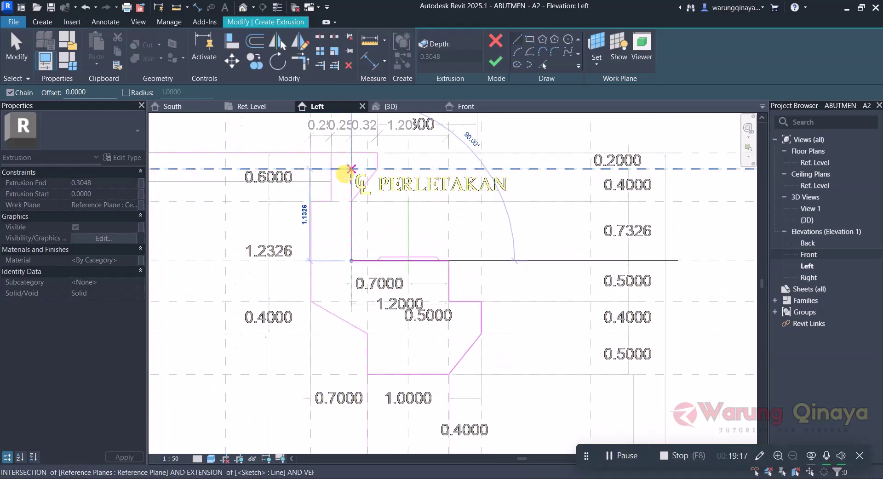
{"action": "scroll", "coordinate": [351, 169], "scroll_direction": "up", "scroll_amount": 1}
{"action": "left_click", "coordinate": [351, 205]}
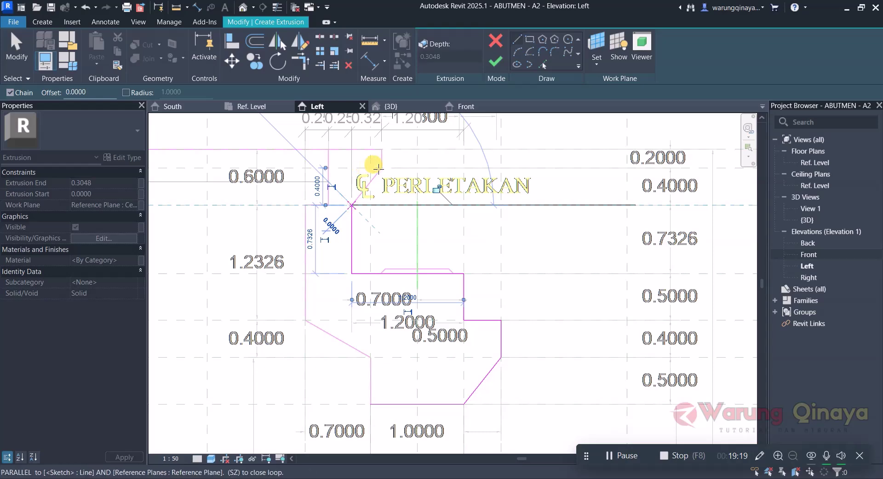
{"action": "left_click", "coordinate": [370, 186]}
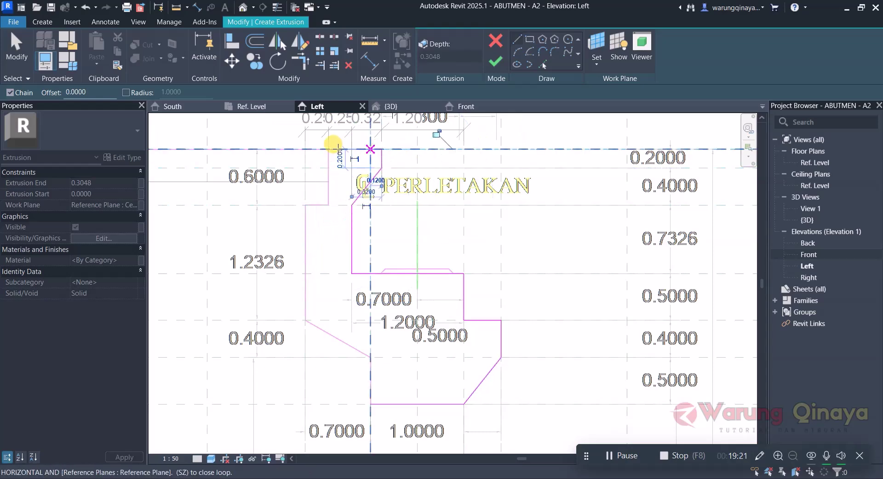
{"action": "left_click", "coordinate": [328, 149]}
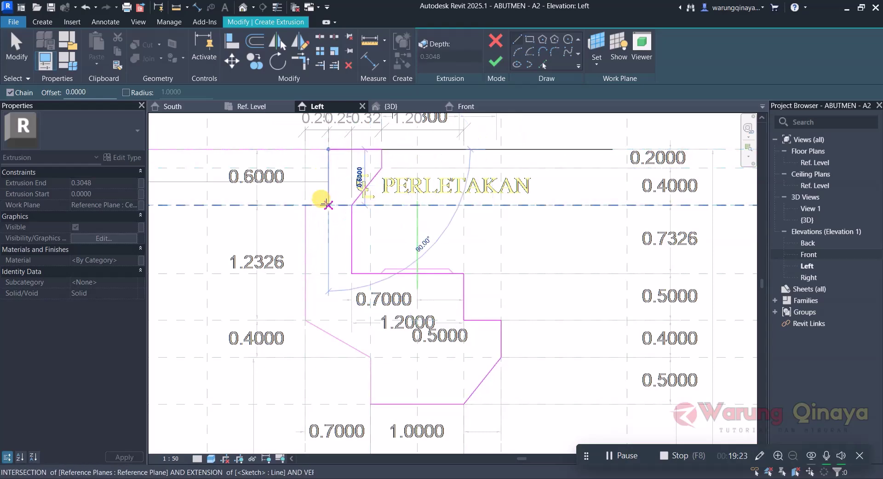
{"action": "left_click", "coordinate": [329, 205]}
{"action": "left_click", "coordinate": [305, 205]}
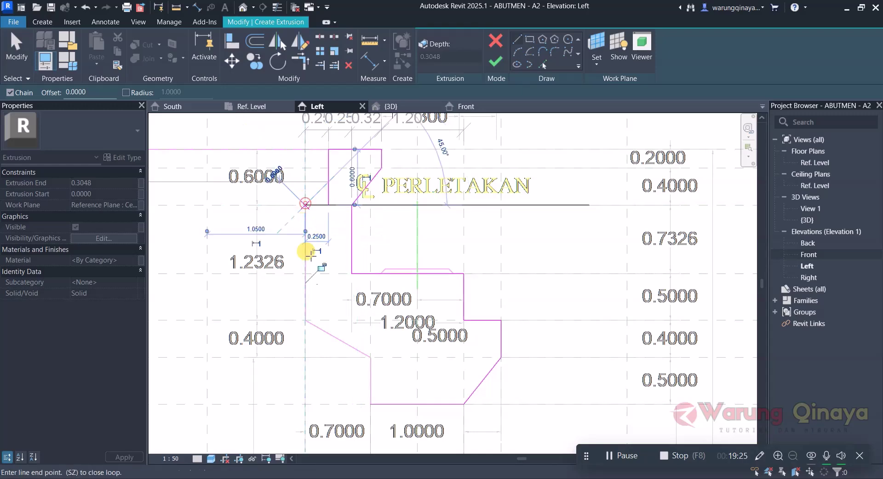
{"action": "left_click", "coordinate": [305, 320]}
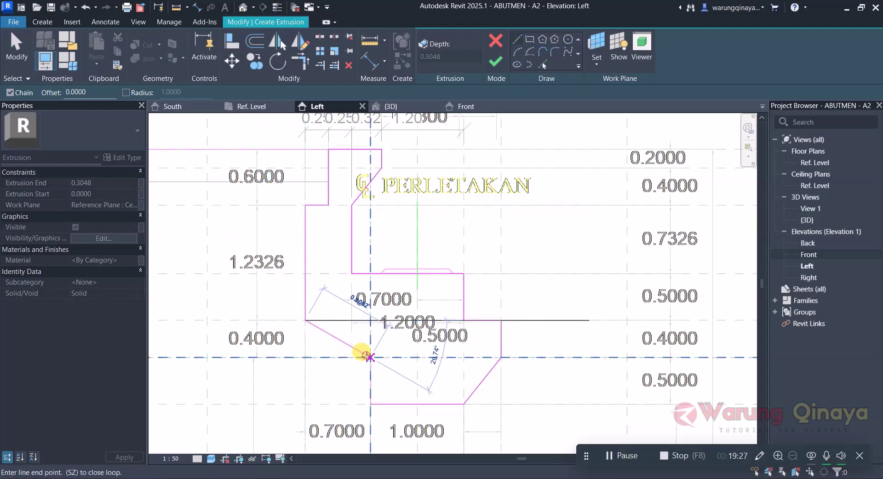
{"action": "left_click", "coordinate": [370, 357]}
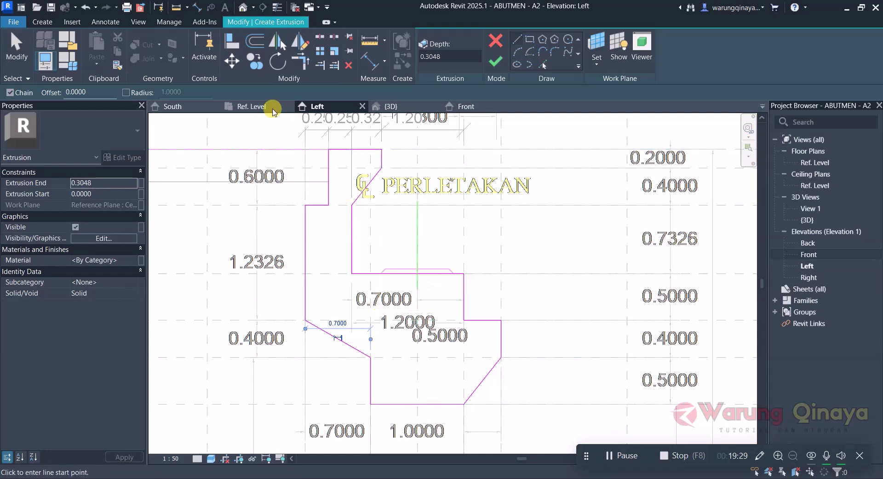
End the line tool and review the closed side-profile sketch.
{"action": "left_click", "coordinate": [19, 57]}
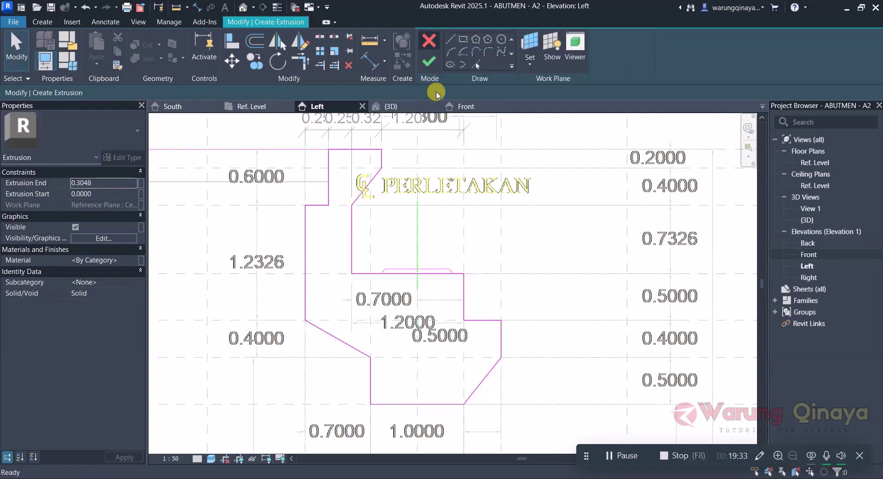
{"action": "scroll", "coordinate": [410, 330], "scroll_direction": "down", "scroll_amount": 1}
{"action": "scroll", "coordinate": [411, 330], "scroll_direction": "down", "scroll_amount": 1}
{"action": "scroll", "coordinate": [423, 275], "scroll_direction": "up", "scroll_amount": 1}
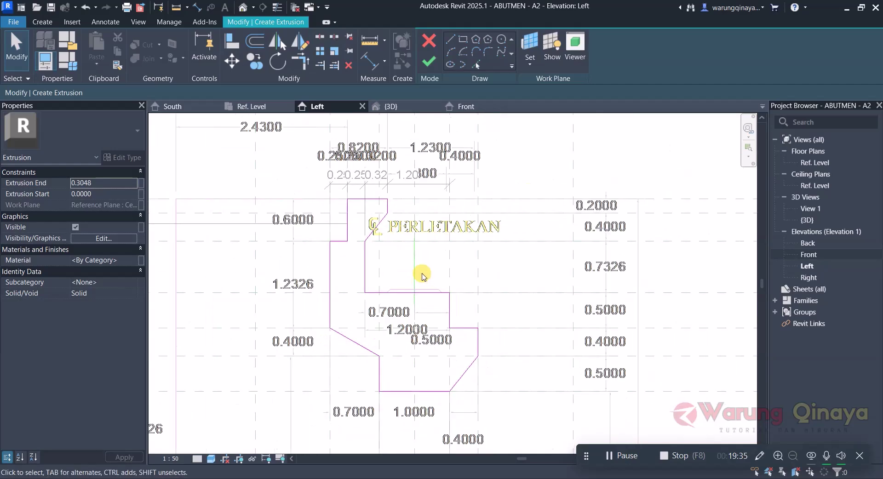
{"action": "scroll", "coordinate": [420, 288], "scroll_direction": "down", "scroll_amount": 1}
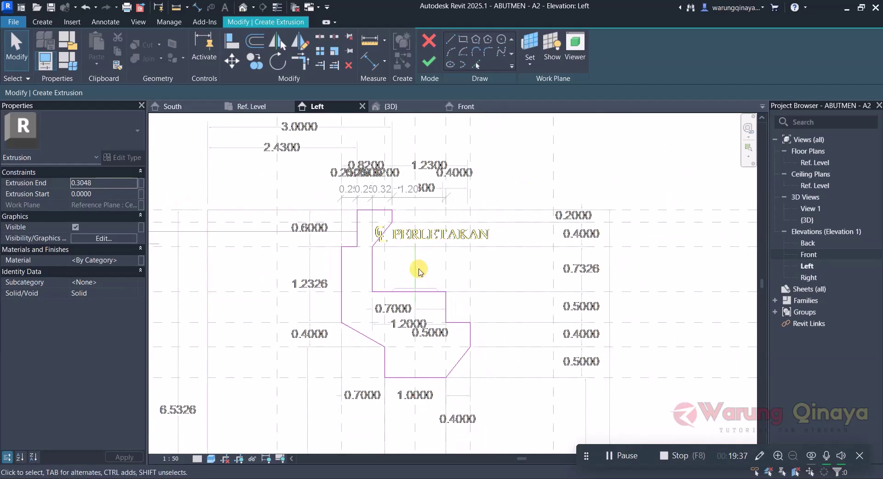
{"action": "scroll", "coordinate": [421, 269], "scroll_direction": "up", "scroll_amount": 1}
{"action": "left_click", "coordinate": [233, 42]}
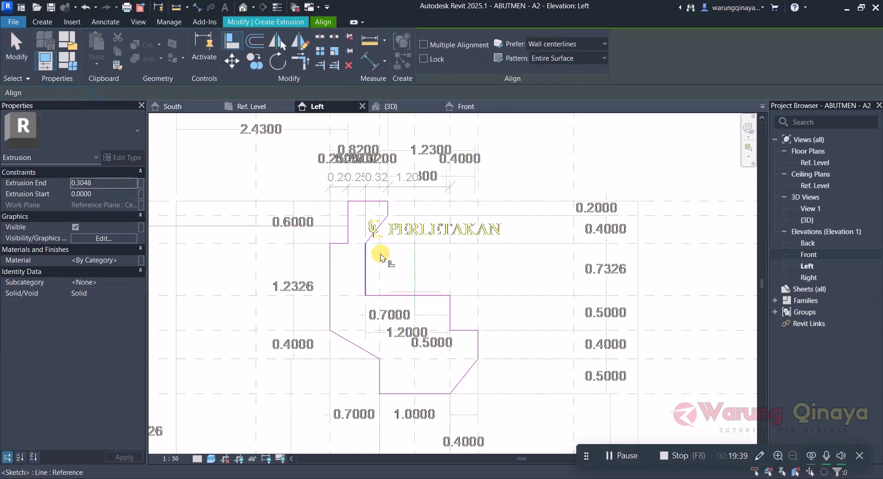
Align the upper profile's left edge and an upper edge to their reference planes in Left elevation.
{"action": "left_click", "coordinate": [513, 202]}
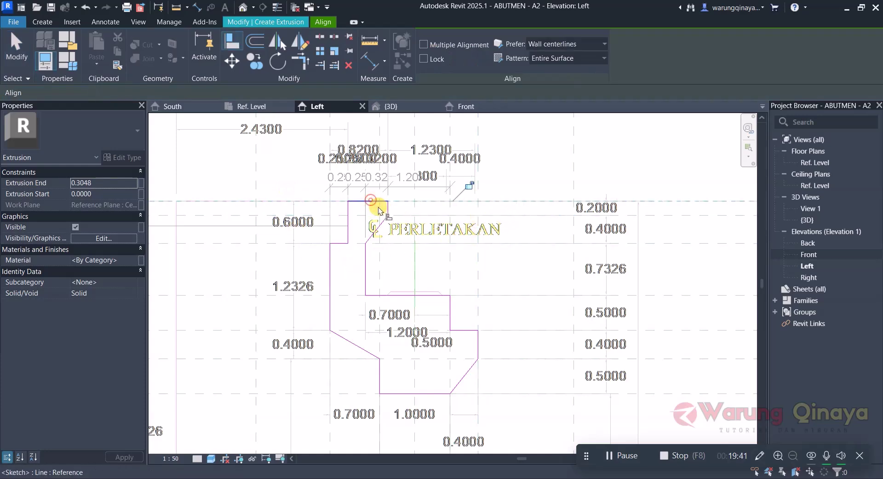
{"action": "left_click", "coordinate": [331, 143]}
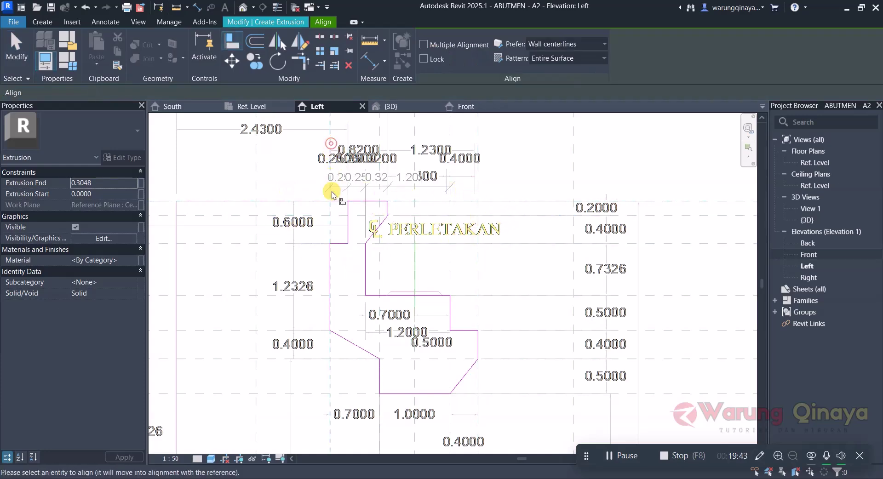
{"action": "left_click", "coordinate": [330, 273]}
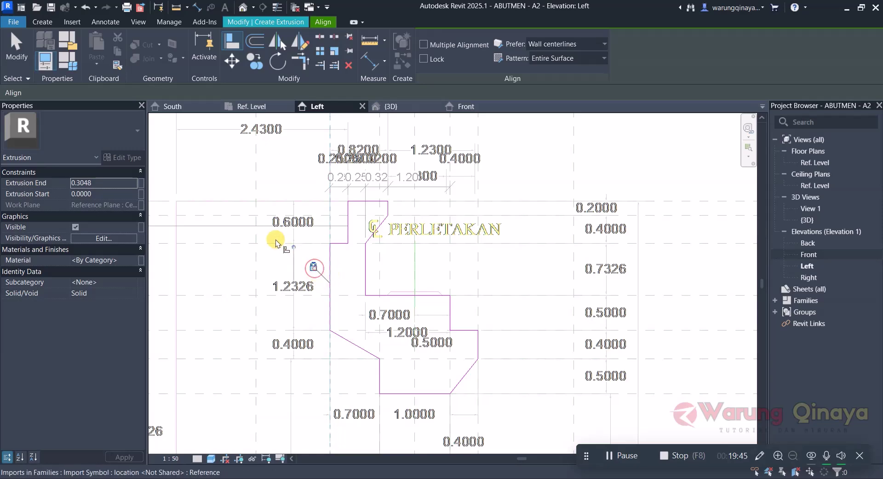
{"action": "left_click", "coordinate": [226, 251]}
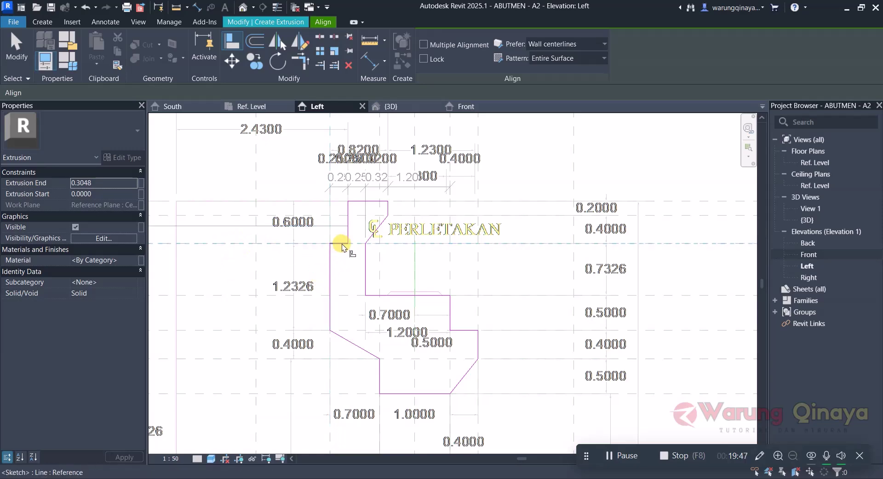
{"action": "left_click", "coordinate": [466, 226]}
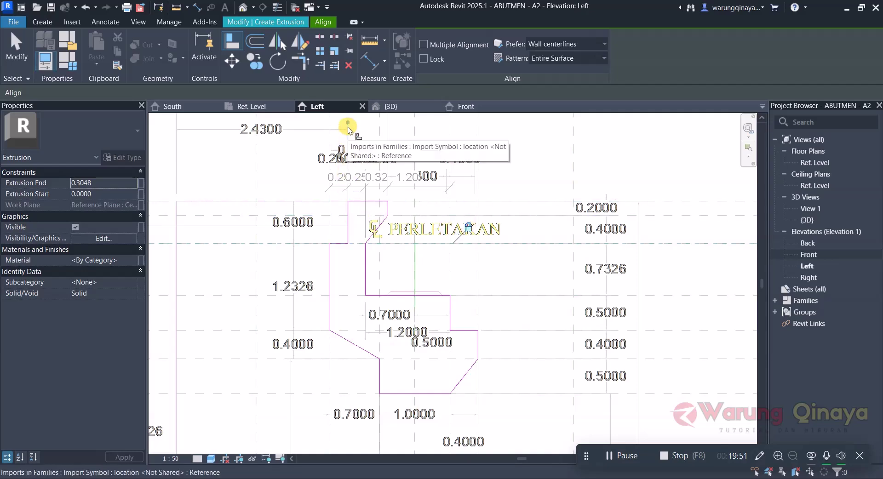
{"action": "scroll", "coordinate": [335, 316], "scroll_direction": "down", "scroll_amount": 1}
{"action": "scroll", "coordinate": [345, 256], "scroll_direction": "up", "scroll_amount": 1}
{"action": "scroll", "coordinate": [348, 322], "scroll_direction": "up", "scroll_amount": 2}
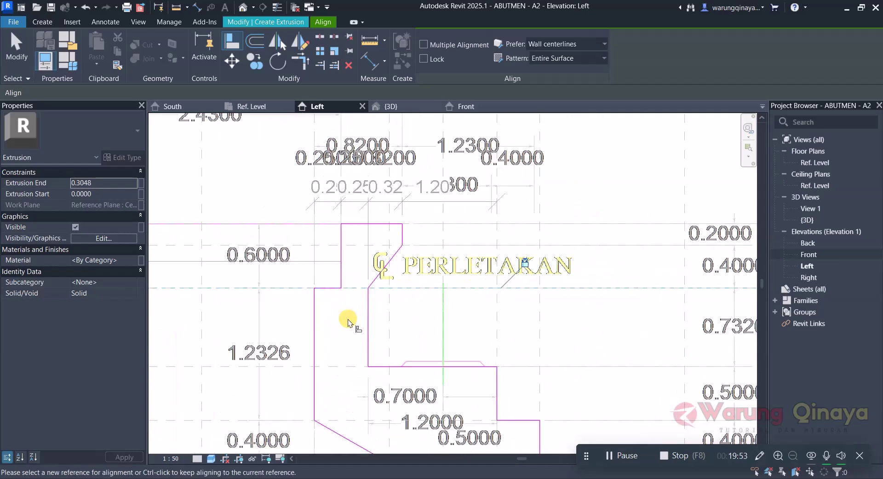
Align and lock the profile's step edges to their horizontal reference planes.
{"action": "left_click", "coordinate": [428, 227]}
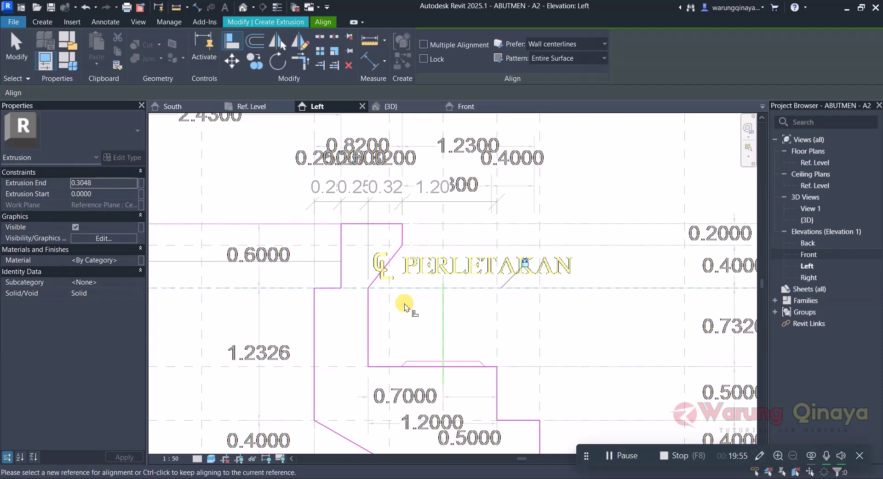
{"action": "scroll", "coordinate": [379, 280], "scroll_direction": "down", "scroll_amount": 1}
{"action": "scroll", "coordinate": [391, 430], "scroll_direction": "down", "scroll_amount": 2}
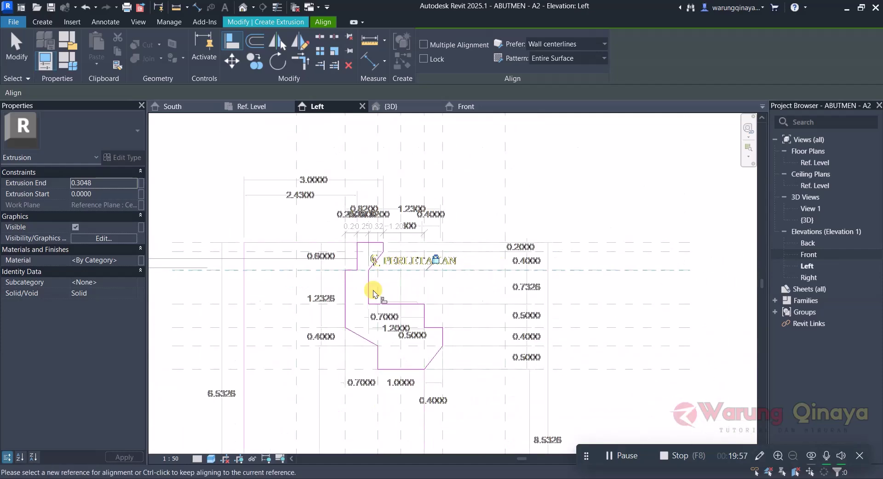
{"action": "scroll", "coordinate": [395, 375], "scroll_direction": "up", "scroll_amount": 1}
{"action": "scroll", "coordinate": [469, 300], "scroll_direction": "down", "scroll_amount": 1}
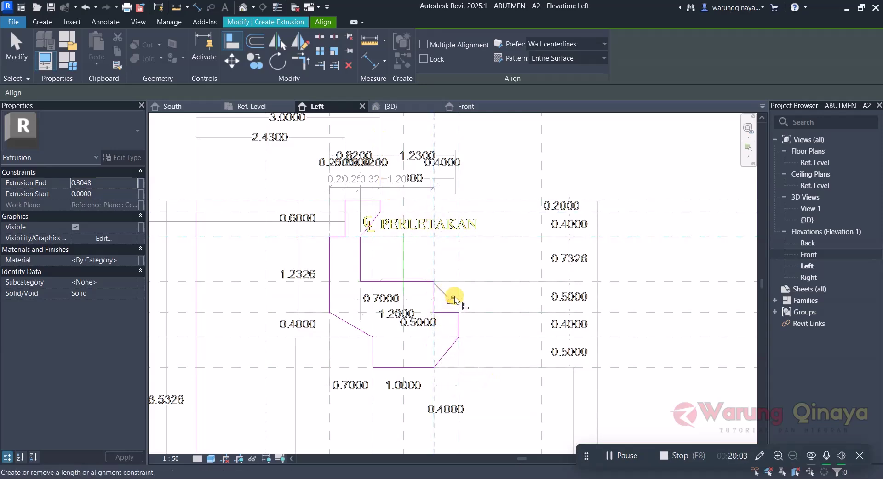
{"action": "left_click", "coordinate": [456, 277]}
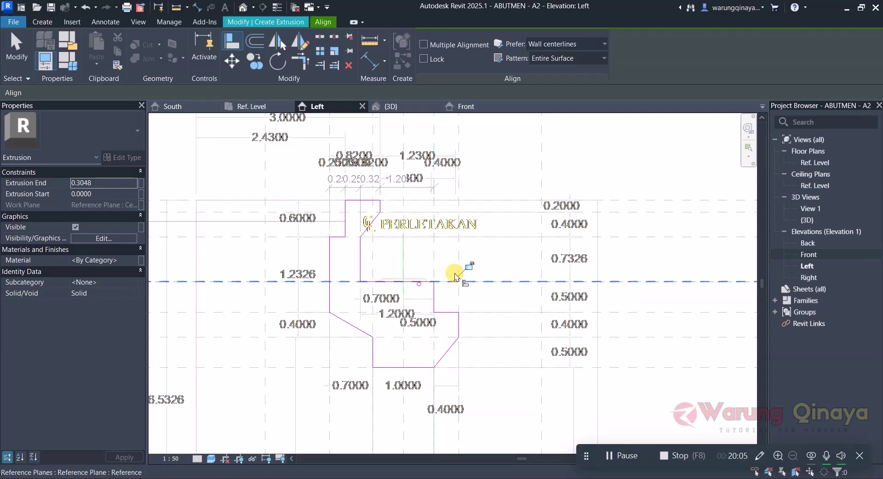
{"action": "left_click", "coordinate": [469, 265]}
{"action": "scroll", "coordinate": [355, 365], "scroll_direction": "down", "scroll_amount": 1, "text": "ctrl"}
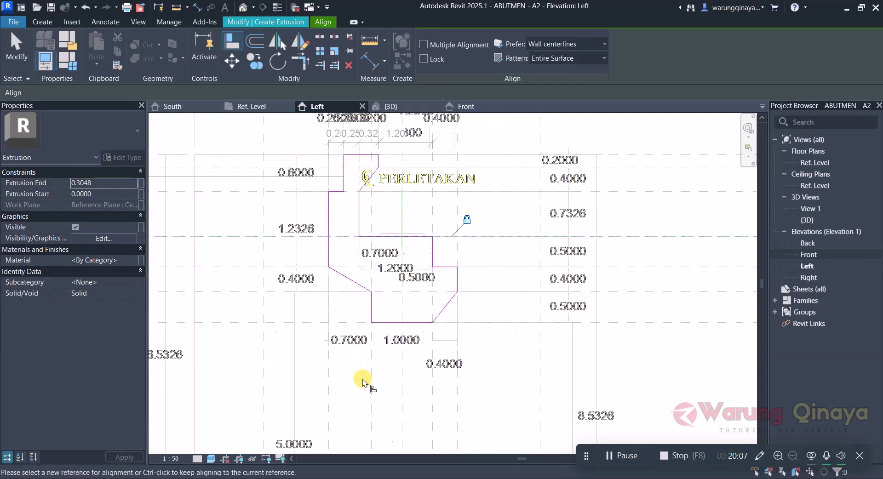
{"action": "left_click", "coordinate": [345, 322]}
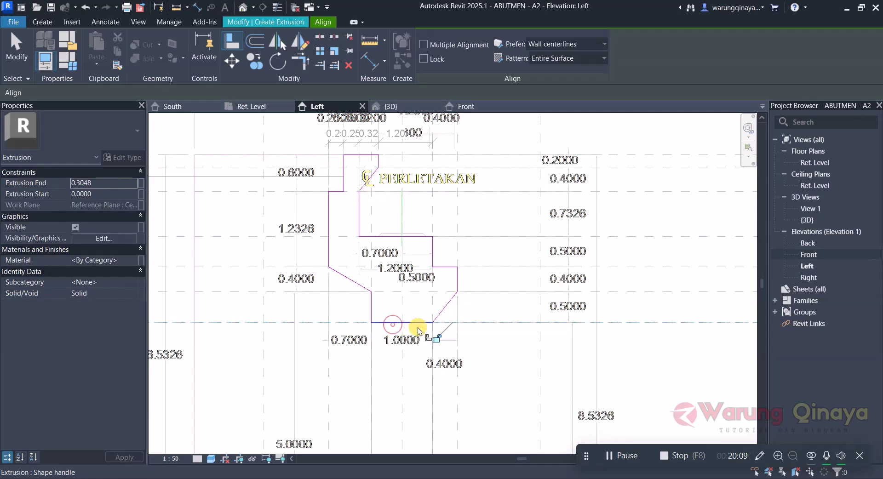
{"action": "left_click", "coordinate": [436, 337]}
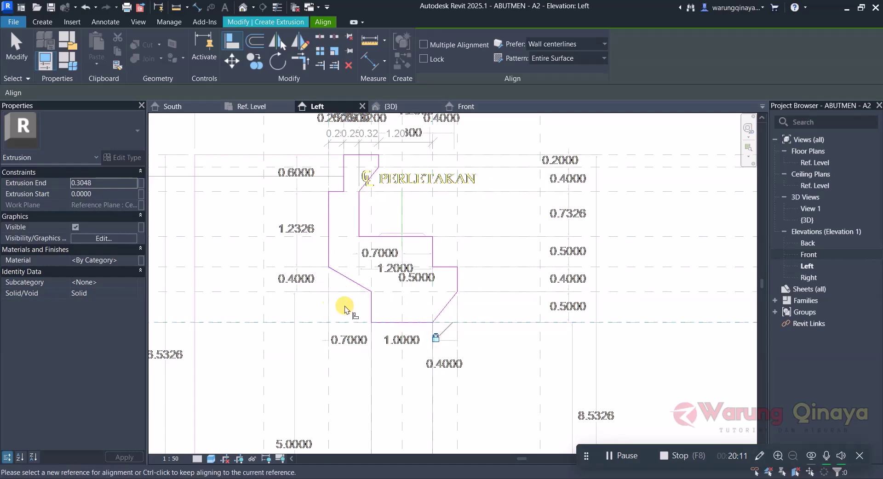
Align the last sketch edge to its plane and finish the back-wall extrusion.
{"action": "scroll", "coordinate": [324, 232], "scroll_direction": "down", "scroll_amount": 3}
{"action": "scroll", "coordinate": [350, 235], "scroll_direction": "up", "scroll_amount": 2}
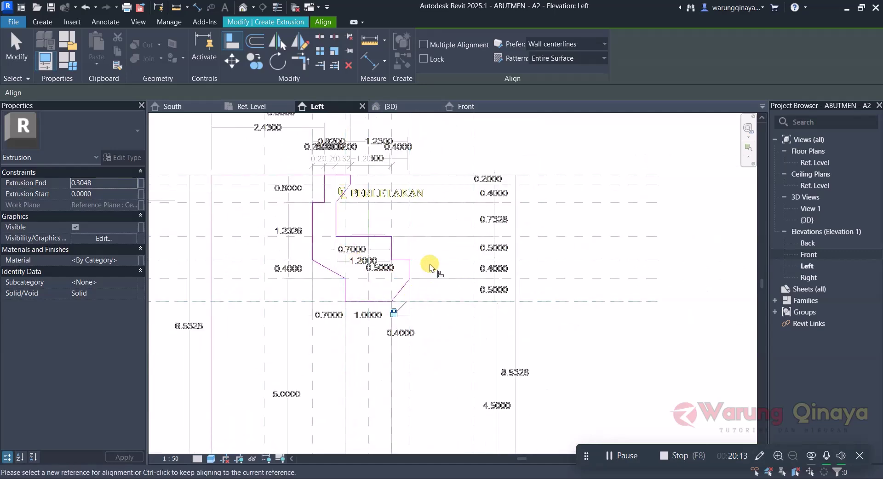
{"action": "scroll", "coordinate": [391, 239], "scroll_direction": "up", "scroll_amount": 1}
{"action": "left_click", "coordinate": [295, 306]}
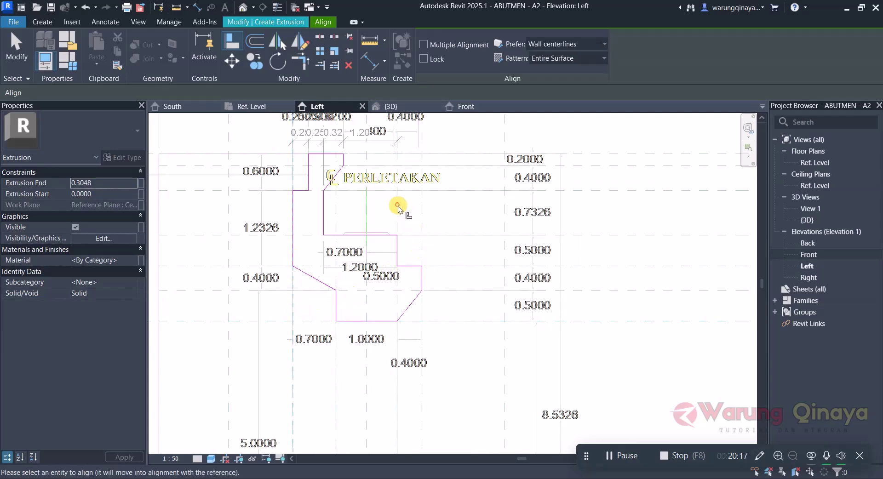
{"action": "left_click", "coordinate": [422, 253]}
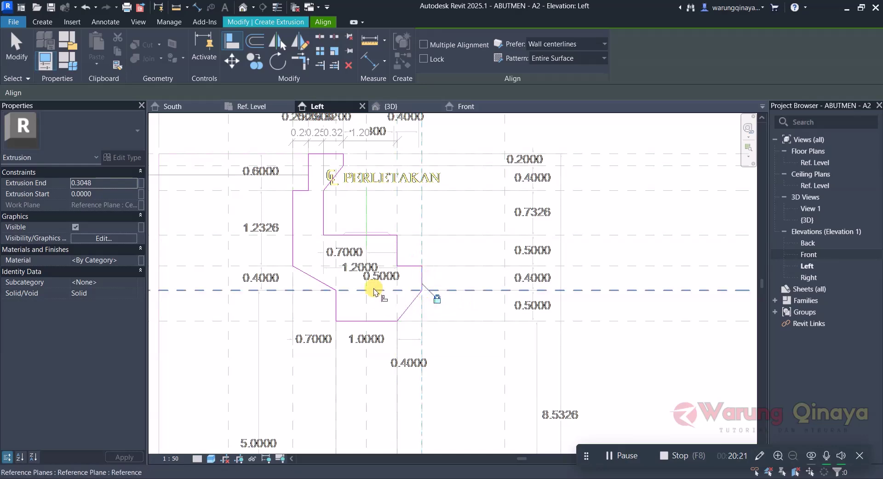
{"action": "scroll", "coordinate": [373, 287], "scroll_direction": "down", "scroll_amount": 2}
{"action": "left_click", "coordinate": [30, 51]}
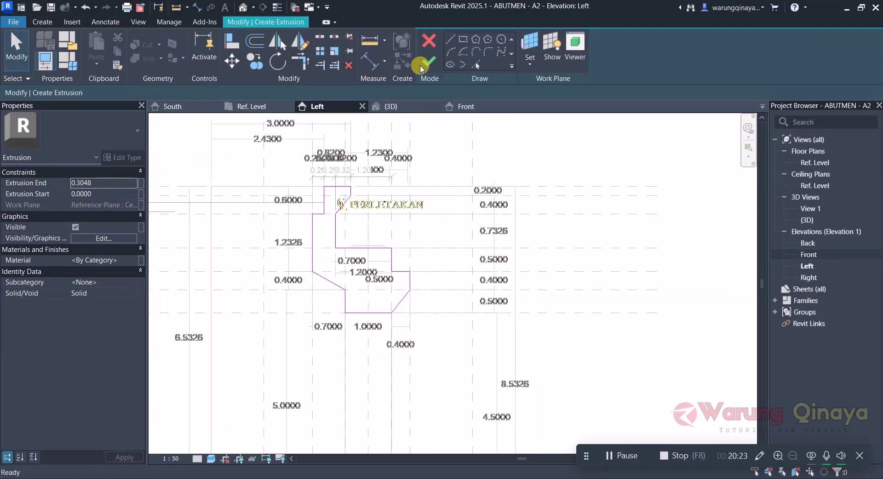
{"action": "left_click", "coordinate": [420, 59]}
{"action": "scroll", "coordinate": [398, 296], "scroll_direction": "down", "scroll_amount": 2}
In Front elevation, align the upper extrusion's right end to the right reference plane.
{"action": "left_click", "coordinate": [661, 358]}
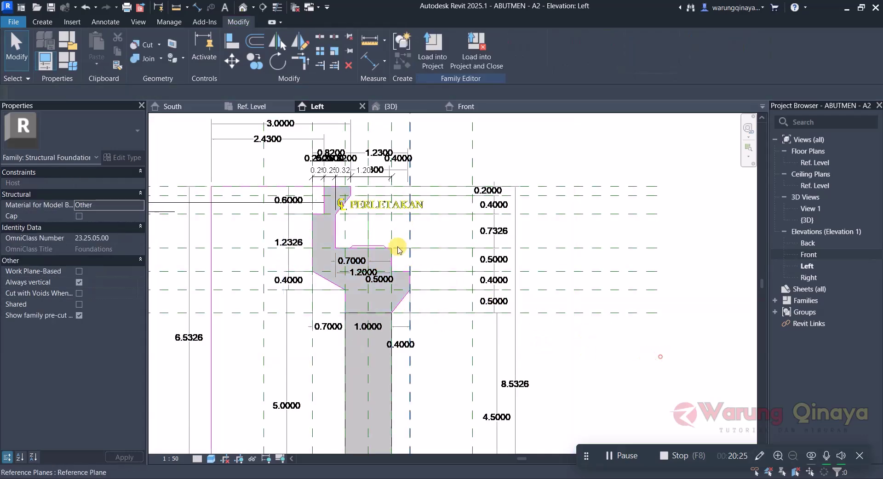
{"action": "scroll", "coordinate": [406, 282], "scroll_direction": "down", "scroll_amount": 2}
{"action": "scroll", "coordinate": [406, 282], "scroll_direction": "up", "scroll_amount": 1}
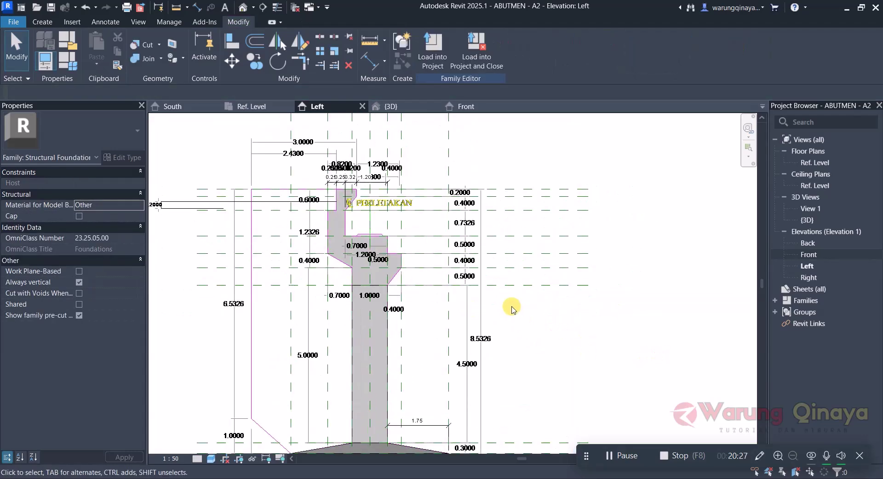
{"action": "left_click", "coordinate": [470, 107]}
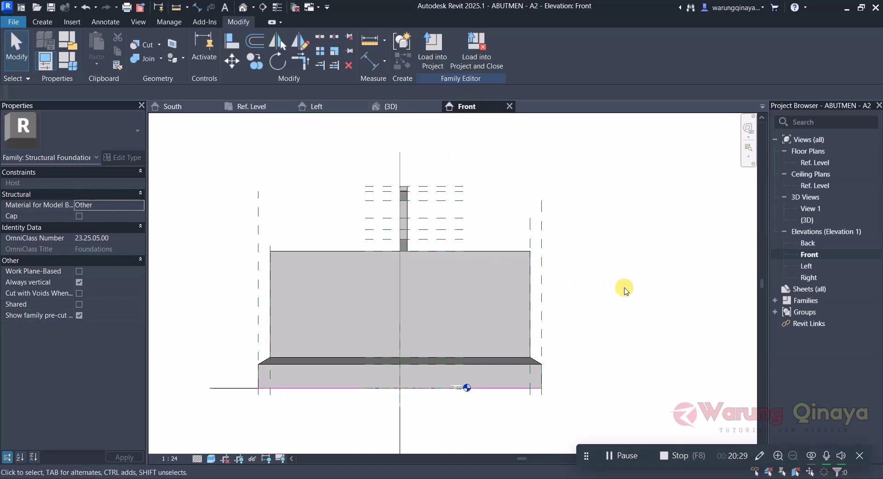
{"action": "left_click", "coordinate": [543, 205]}
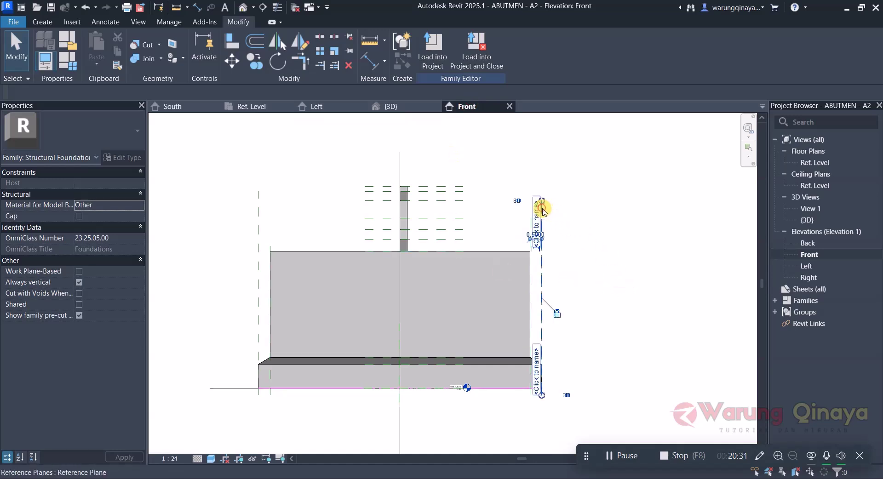
{"action": "left_click", "coordinate": [614, 221]}
{"action": "left_click", "coordinate": [231, 42]}
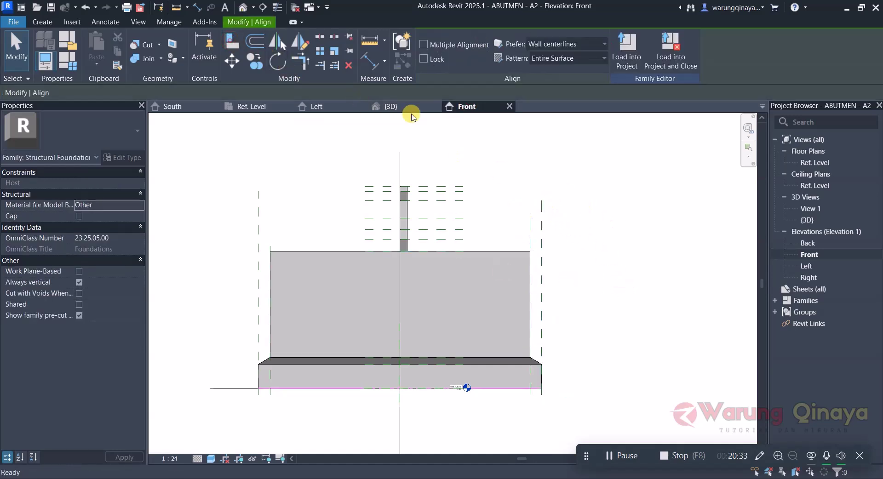
{"action": "left_click", "coordinate": [541, 226]}
{"action": "left_click", "coordinate": [407, 205]}
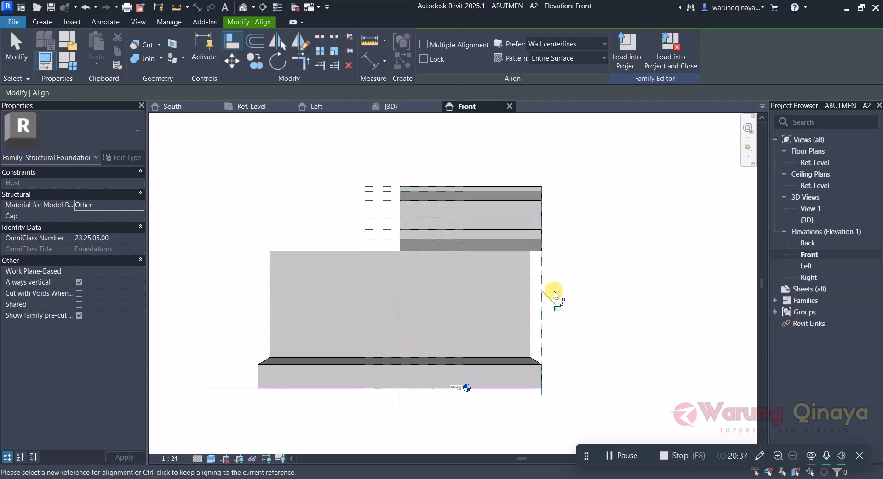
{"action": "scroll", "coordinate": [527, 219], "scroll_direction": "up", "scroll_amount": 1}
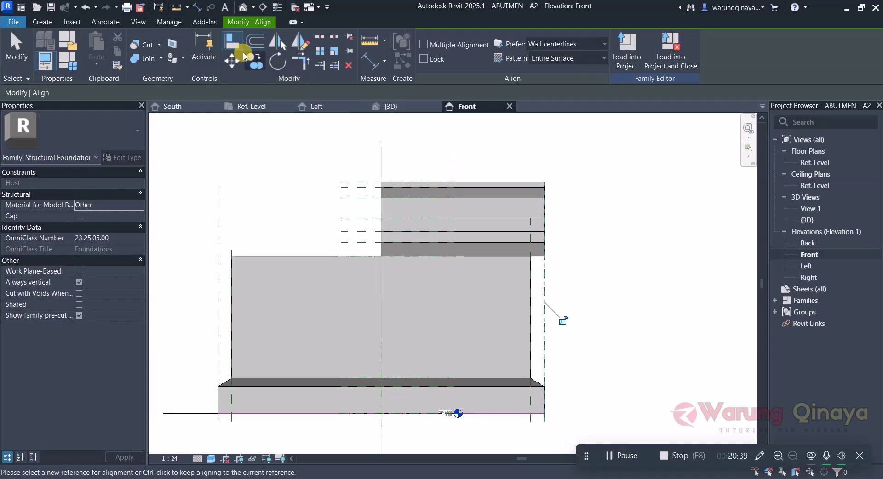
{"action": "left_click", "coordinate": [232, 44]}
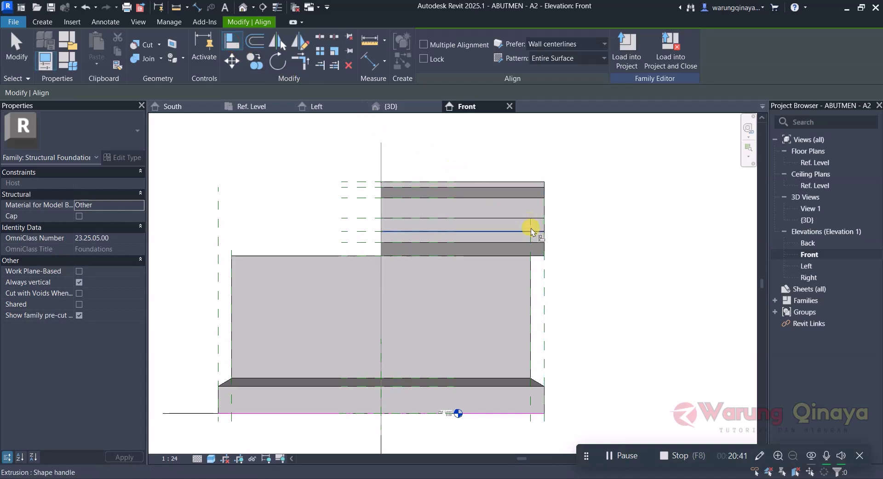
{"action": "left_click", "coordinate": [531, 226]}
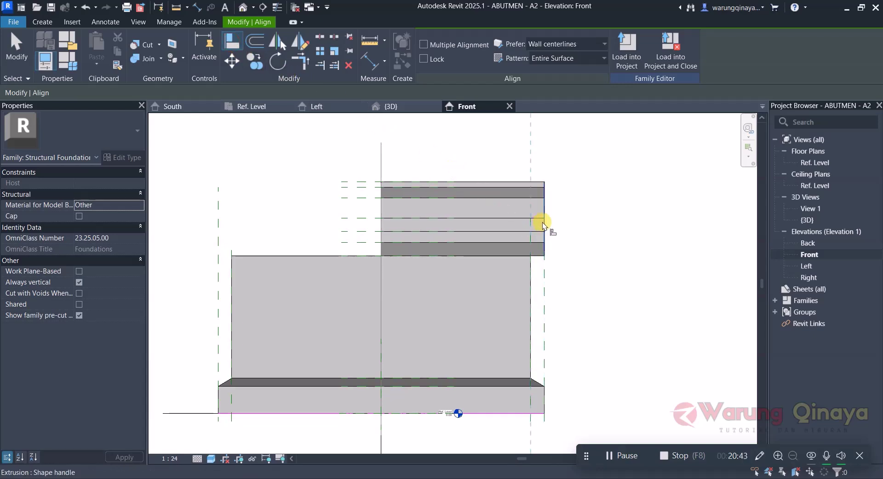
{"action": "left_click", "coordinate": [544, 224]}
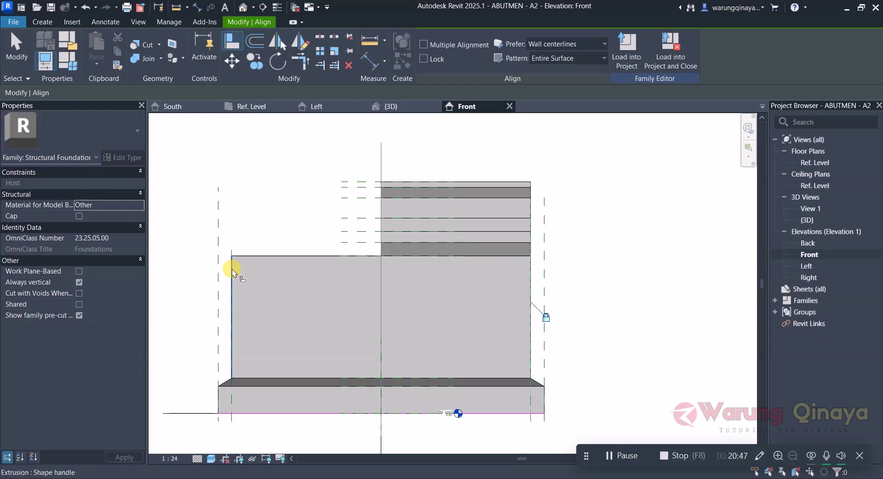
{"action": "key", "text": "Escape"}
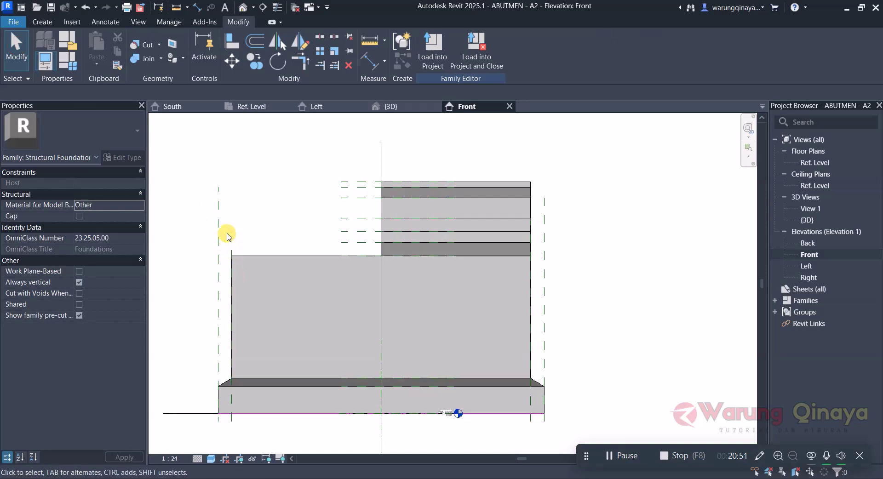
Align the upper extrusion's left end to the left reference plane.
{"action": "left_click", "coordinate": [232, 256]}
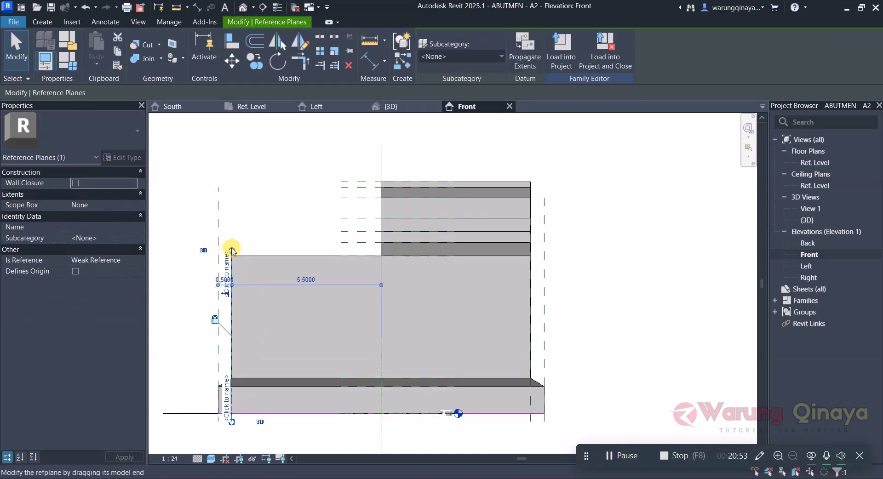
{"action": "left_click", "coordinate": [276, 142]}
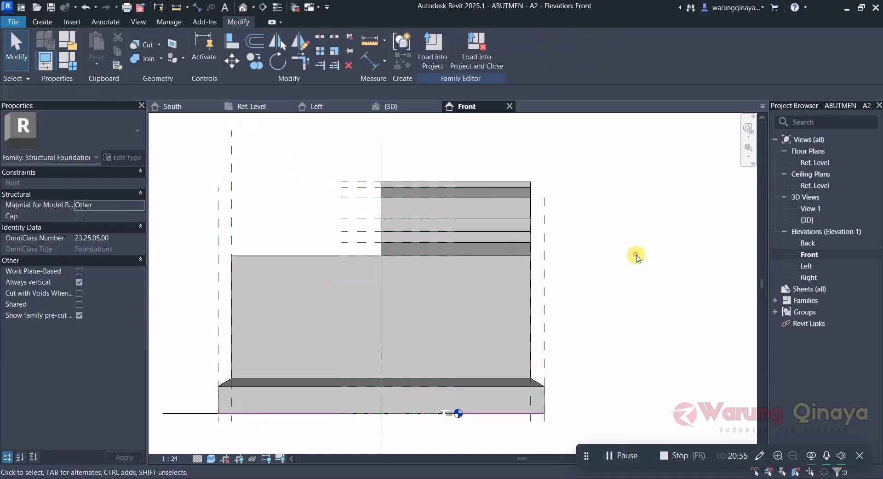
{"action": "left_click", "coordinate": [232, 42]}
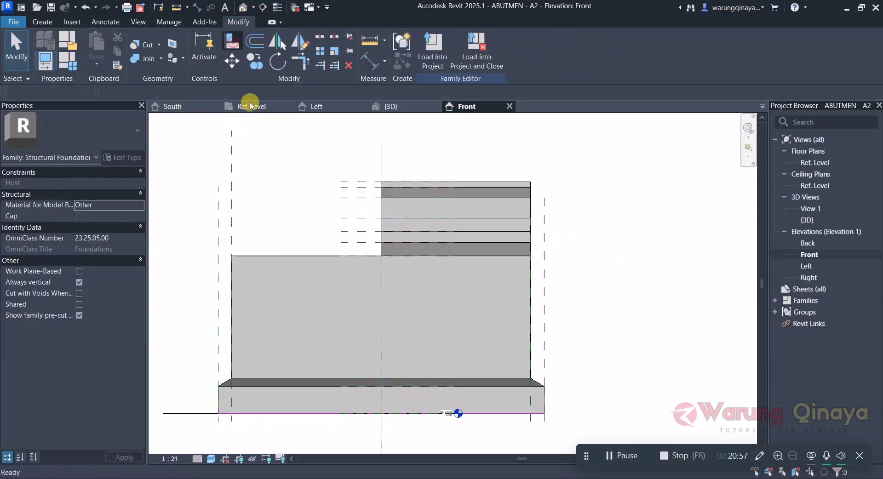
{"action": "left_click", "coordinate": [231, 190]}
{"action": "left_click", "coordinate": [384, 213]}
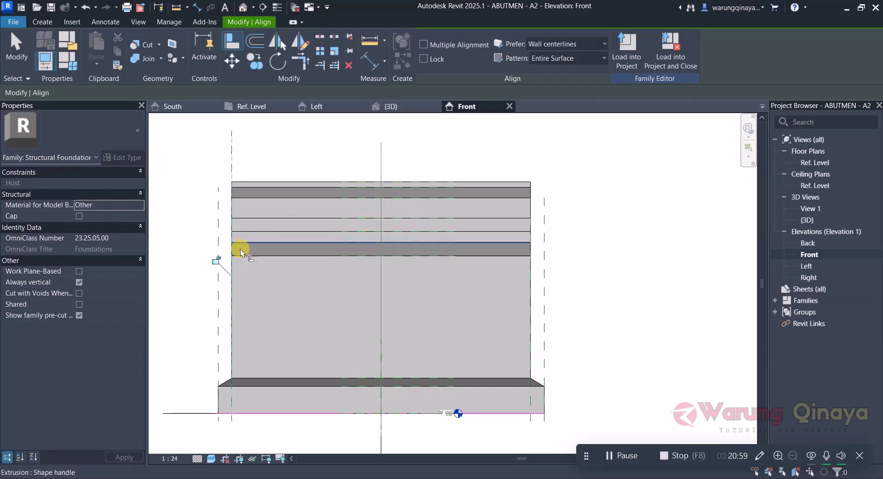
{"action": "left_click", "coordinate": [20, 66]}
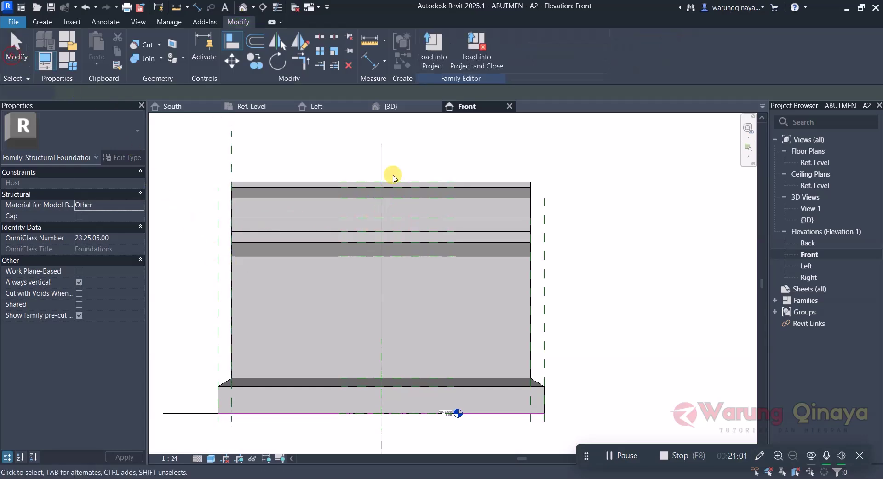
Orbit the 3D view to inspect the finished abutment.
{"action": "left_click", "coordinate": [405, 106]}
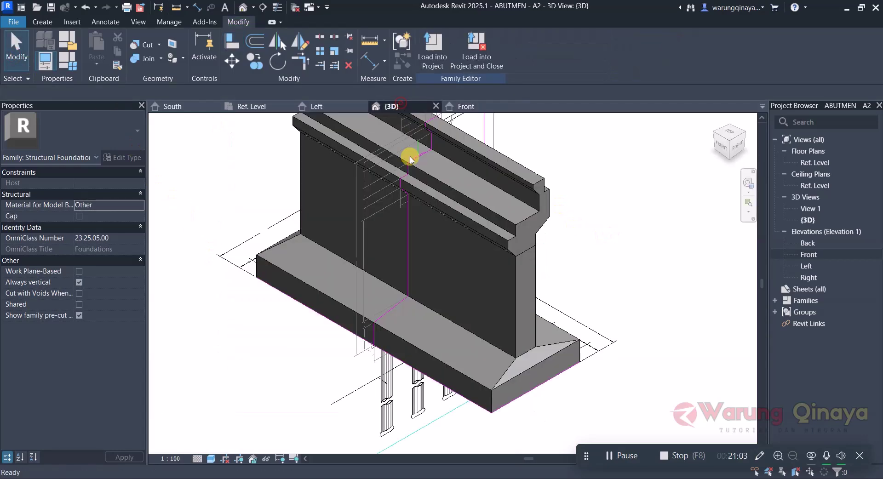
{"action": "scroll", "coordinate": [461, 301], "scroll_direction": "up", "scroll_amount": 2}
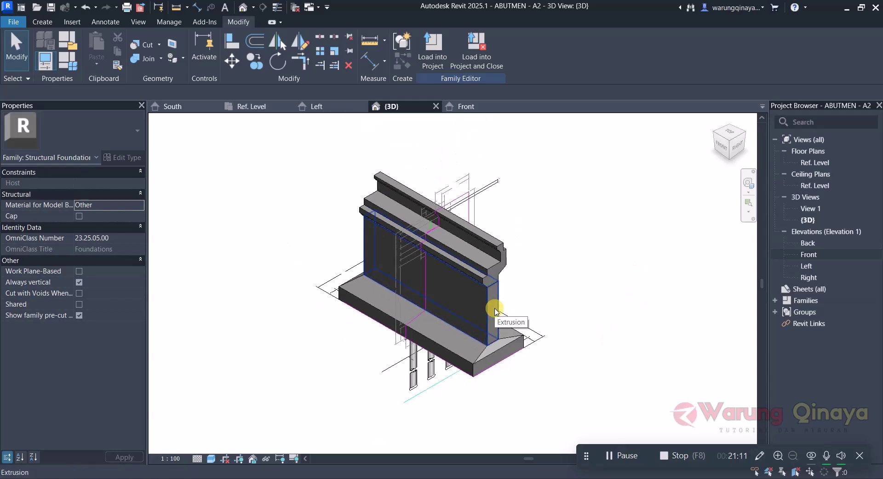
{"action": "middle_click_drag", "start_coordinate": [498, 310], "coordinate": [558, 263], "text": "shift"}
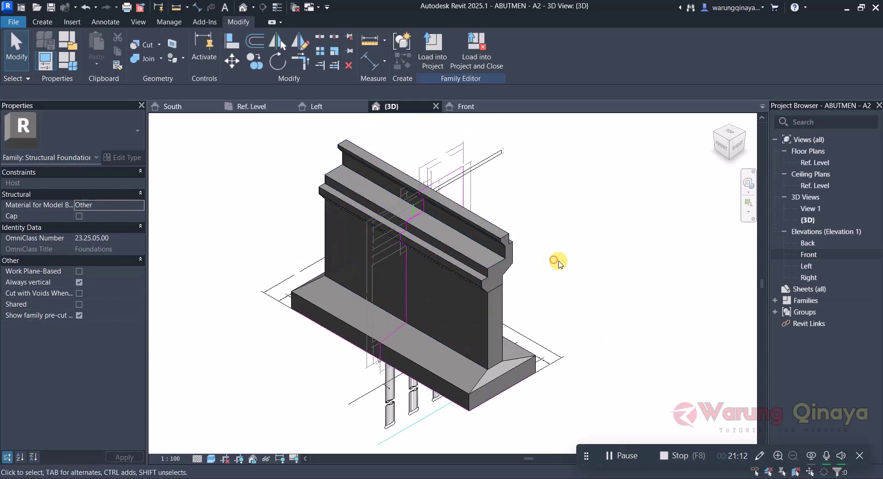
Delete the imported A1.dwg drawing from the Left elevation.
{"action": "left_click", "coordinate": [339, 111]}
{"action": "scroll", "coordinate": [421, 226], "scroll_direction": "down", "scroll_amount": 2}
{"action": "scroll", "coordinate": [437, 244], "scroll_direction": "down", "scroll_amount": 2}
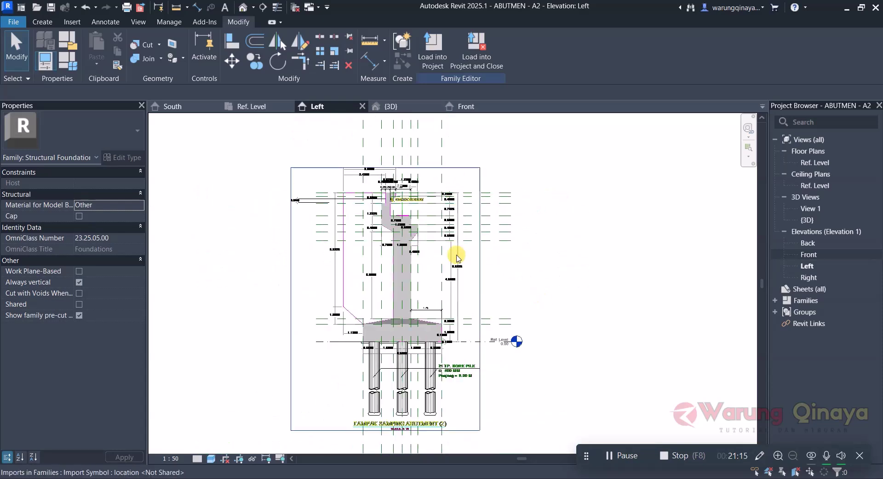
{"action": "scroll", "coordinate": [457, 258], "scroll_direction": "up", "scroll_amount": 2}
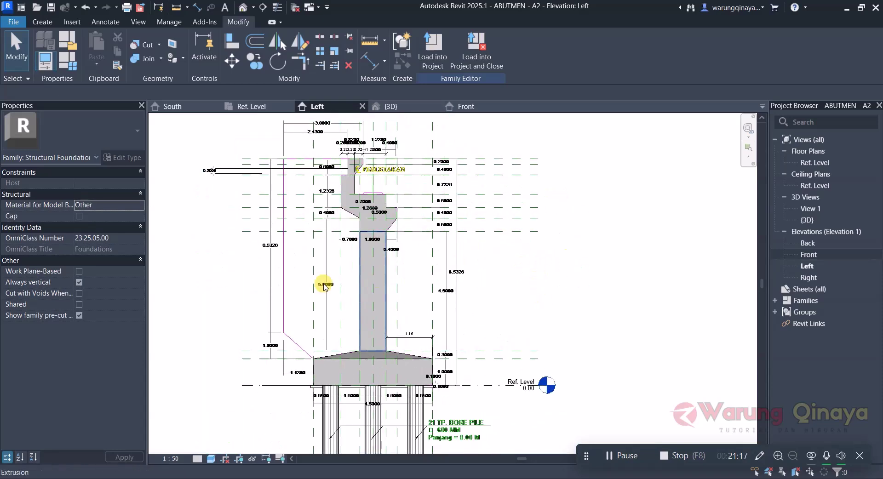
{"action": "left_click", "coordinate": [283, 293]}
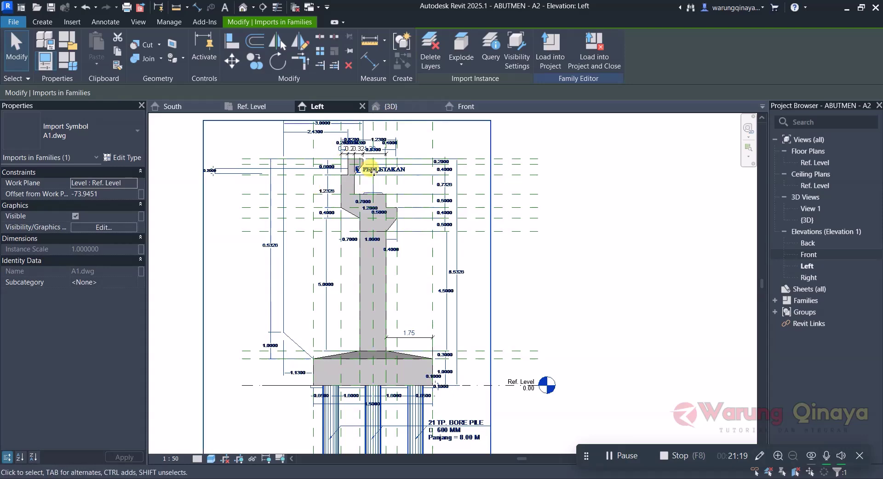
{"action": "left_click", "coordinate": [349, 67]}
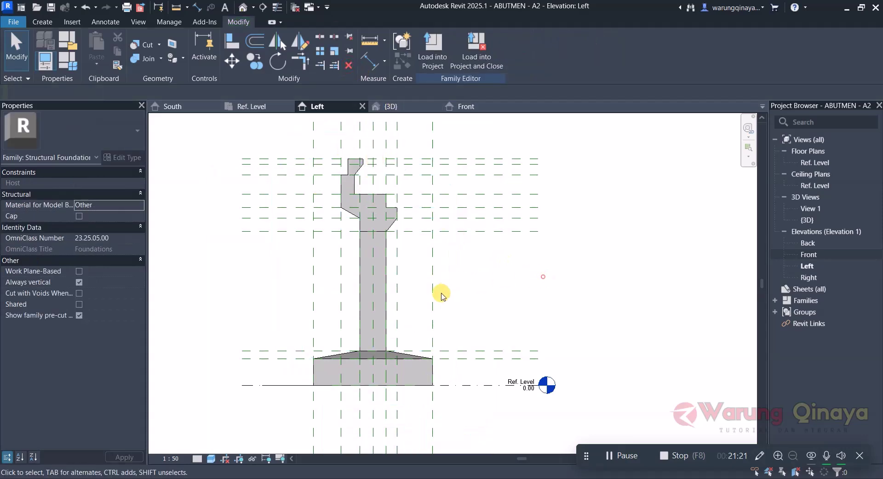
{"action": "scroll", "coordinate": [441, 296], "scroll_direction": "down", "scroll_amount": 2}
{"action": "scroll", "coordinate": [415, 337], "scroll_direction": "up", "scroll_amount": 2}
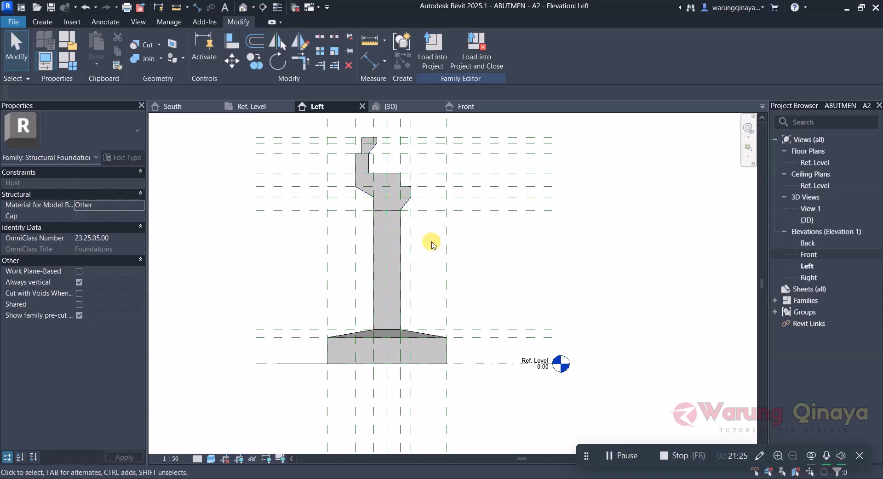
{"action": "scroll", "coordinate": [368, 191], "scroll_direction": "up", "scroll_amount": 2}
{"action": "scroll", "coordinate": [376, 292], "scroll_direction": "up", "scroll_amount": 2}
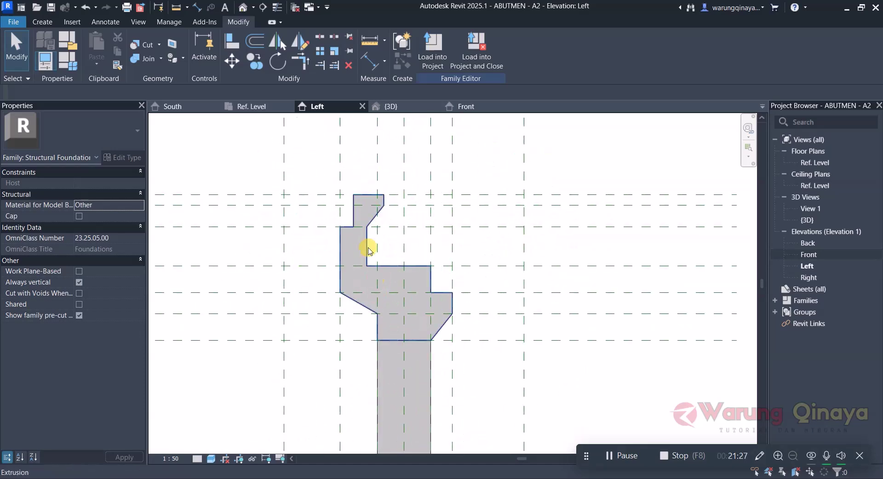
{"action": "scroll", "coordinate": [374, 230], "scroll_direction": "up", "scroll_amount": 2}
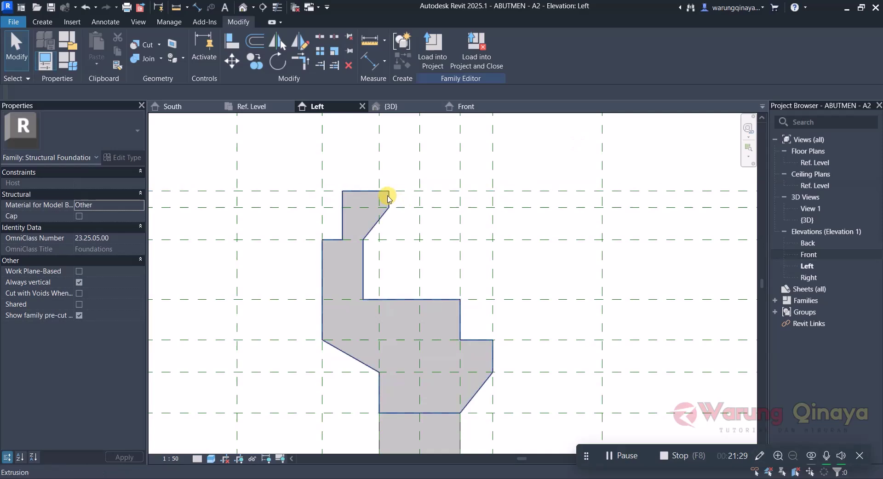
{"action": "left_click", "coordinate": [380, 162]}
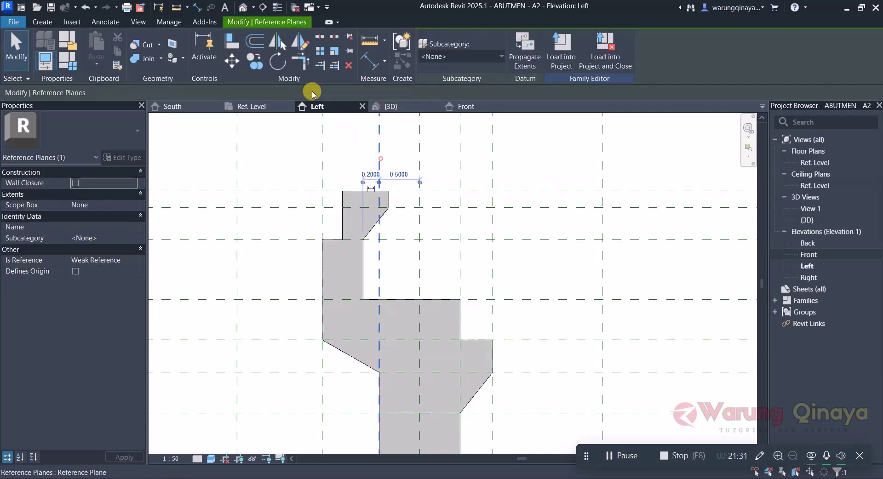
{"action": "left_click", "coordinate": [258, 66]}
{"action": "scroll", "coordinate": [395, 204], "scroll_direction": "up", "scroll_amount": 2}
{"action": "left_click", "coordinate": [370, 183]}
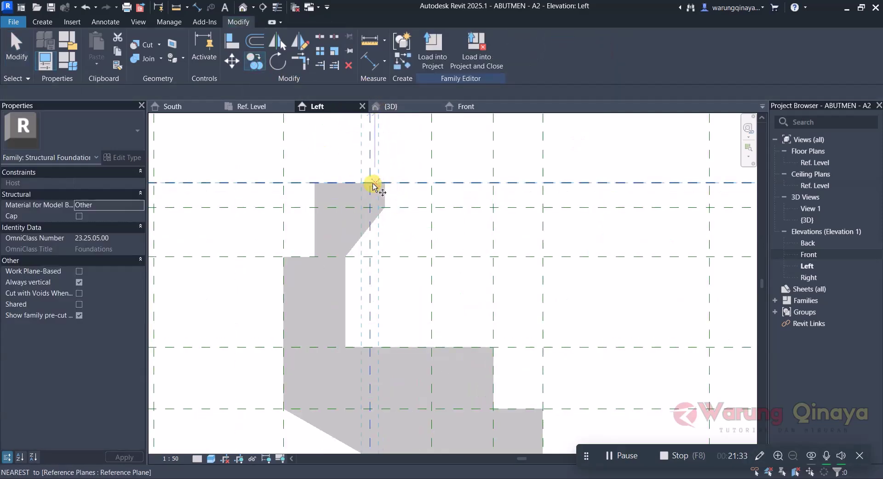
{"action": "left_click", "coordinate": [20, 56]}
{"action": "scroll", "coordinate": [363, 288], "scroll_direction": "down", "scroll_amount": 2}
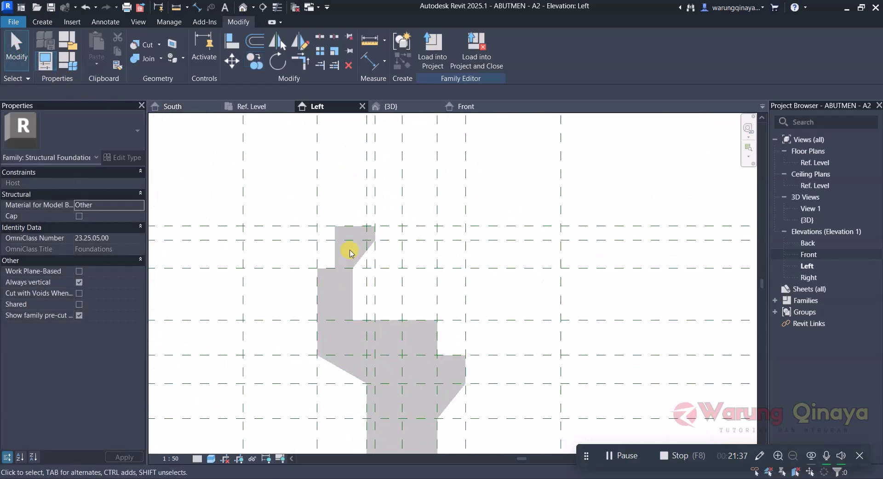
{"action": "scroll", "coordinate": [332, 232], "scroll_direction": "up", "scroll_amount": 2}
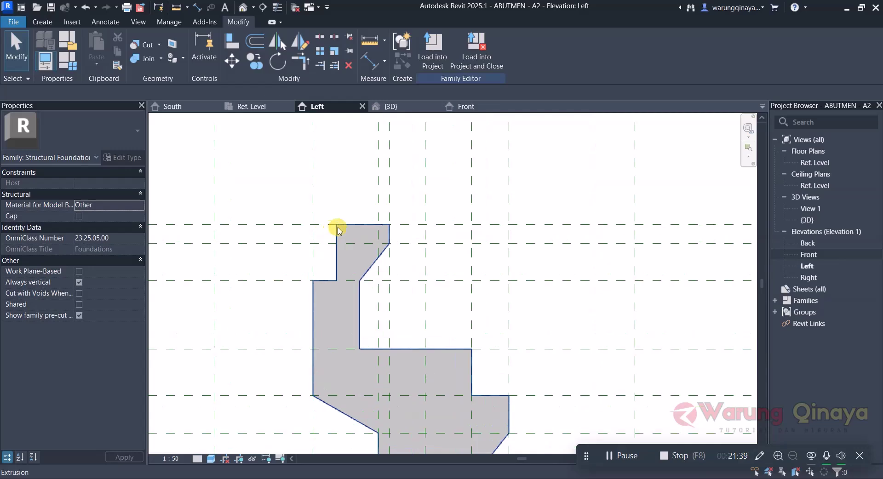
{"action": "left_click", "coordinate": [313, 197]}
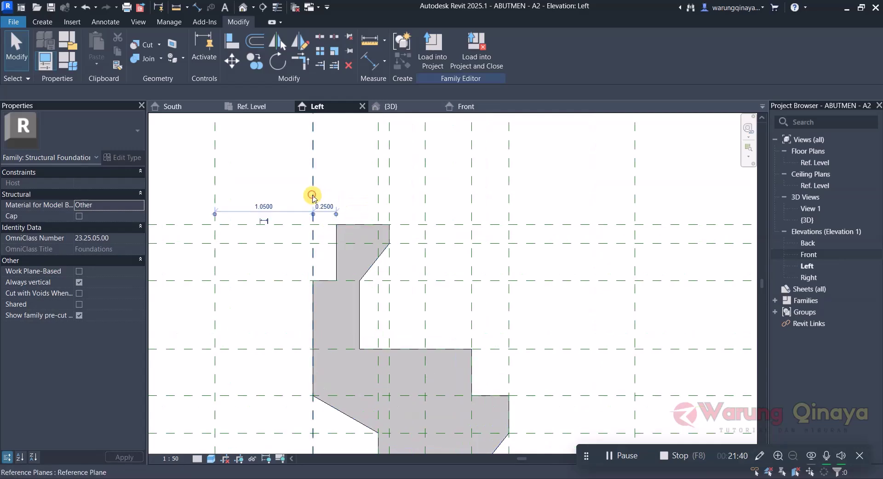
{"action": "left_click", "coordinate": [257, 62]}
{"action": "scroll", "coordinate": [318, 232], "scroll_direction": "up", "scroll_amount": 1}
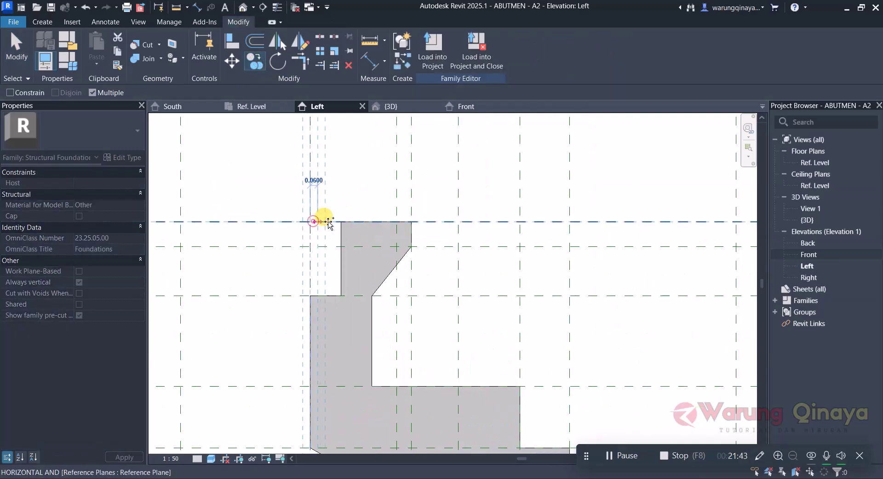
{"action": "left_click", "coordinate": [329, 222]}
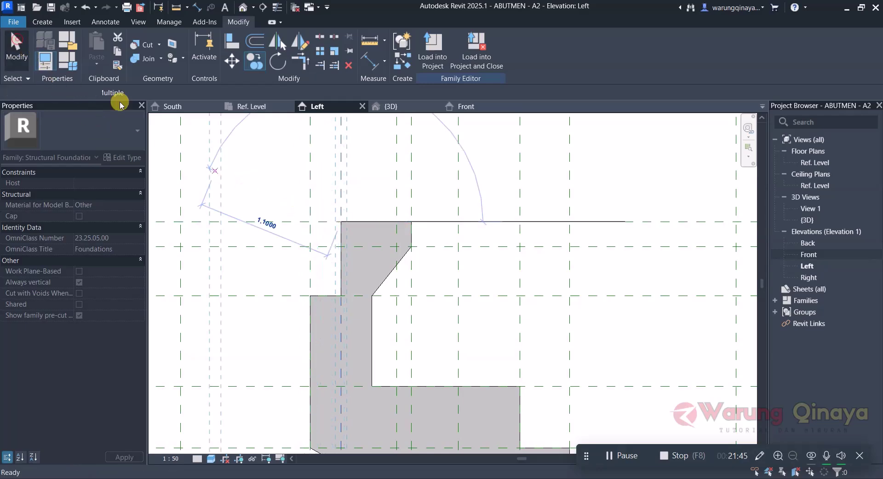
{"action": "key", "text": "Escape"}
{"action": "key", "text": "Escape"}
{"action": "scroll", "coordinate": [375, 177], "scroll_direction": "down", "scroll_amount": 1}
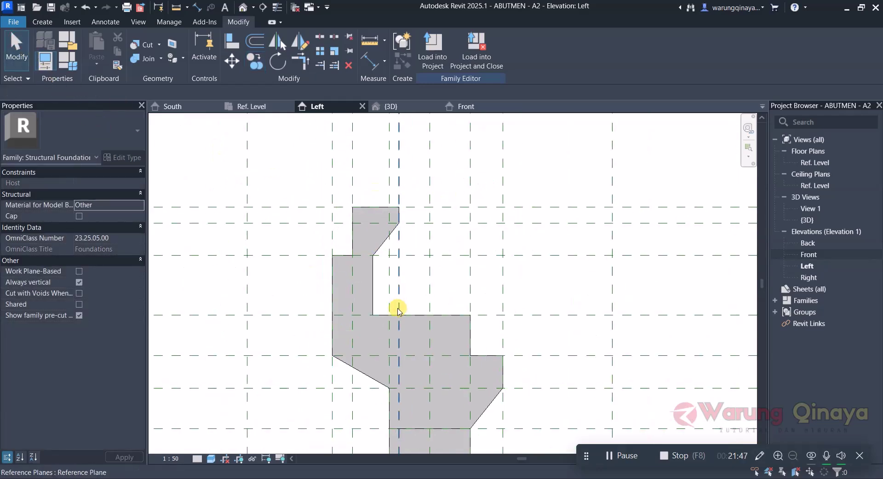
{"action": "scroll", "coordinate": [361, 292], "scroll_direction": "up", "scroll_amount": 1}
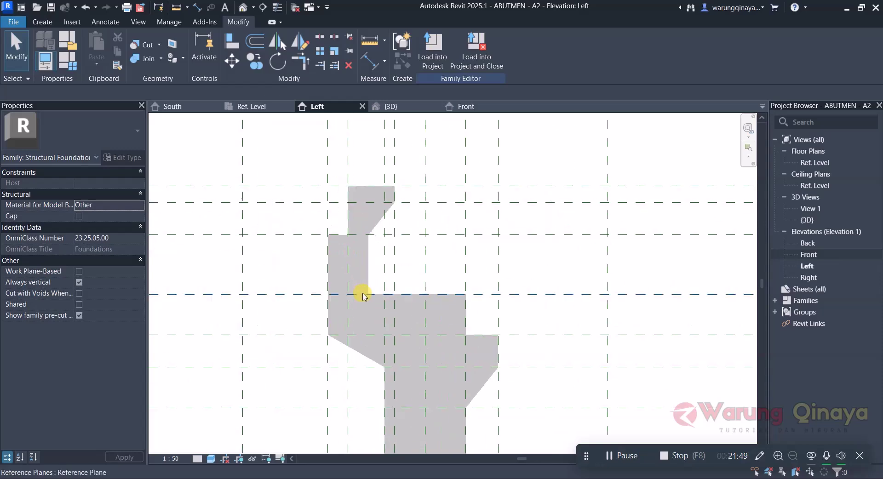
{"action": "scroll", "coordinate": [365, 288], "scroll_direction": "up", "scroll_amount": 1}
{"action": "scroll", "coordinate": [381, 265], "scroll_direction": "up", "scroll_amount": 1}
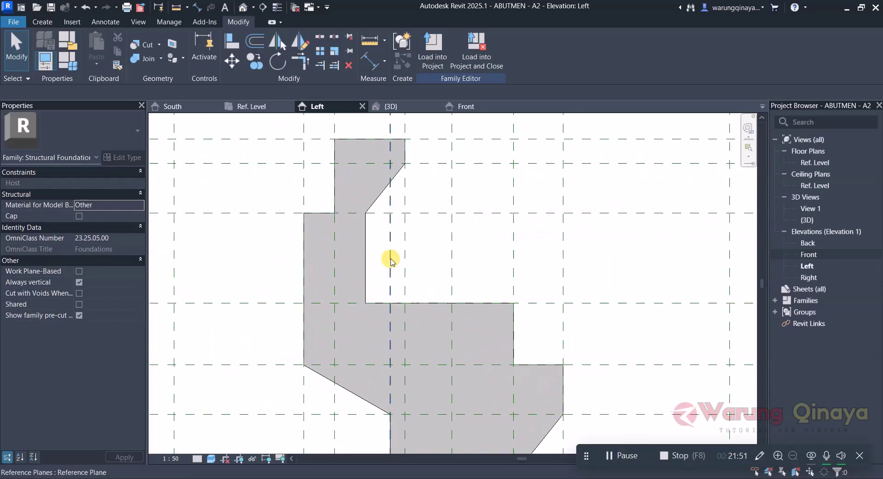
{"action": "left_click", "coordinate": [255, 62]}
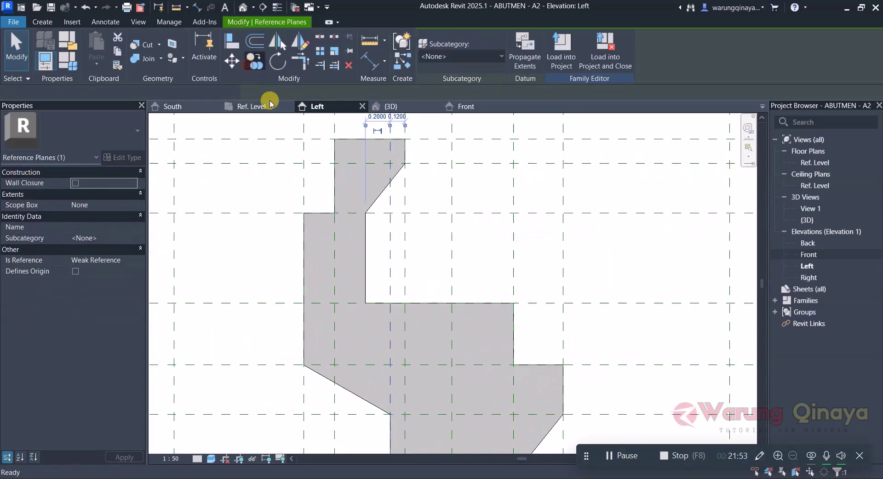
{"action": "left_click", "coordinate": [390, 306]}
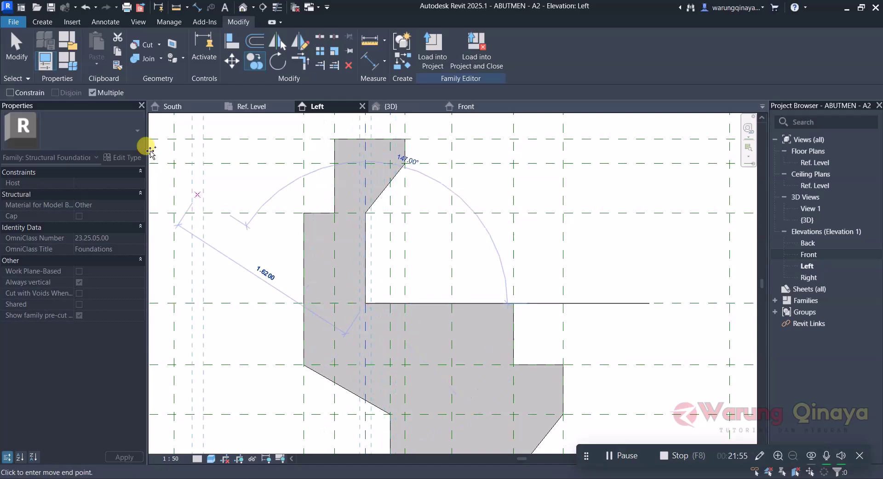
{"action": "left_click", "coordinate": [22, 59]}
{"action": "scroll", "coordinate": [385, 207], "scroll_direction": "down", "scroll_amount": 1}
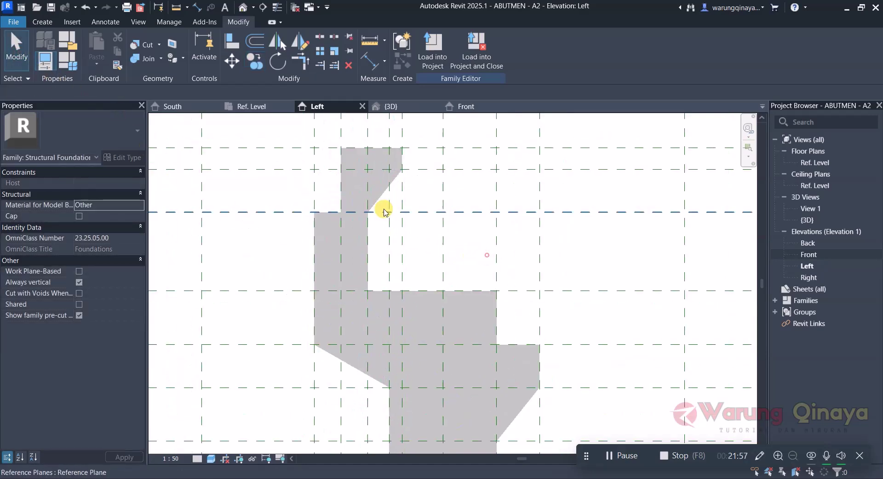
{"action": "scroll", "coordinate": [378, 218], "scroll_direction": "down", "scroll_amount": 2}
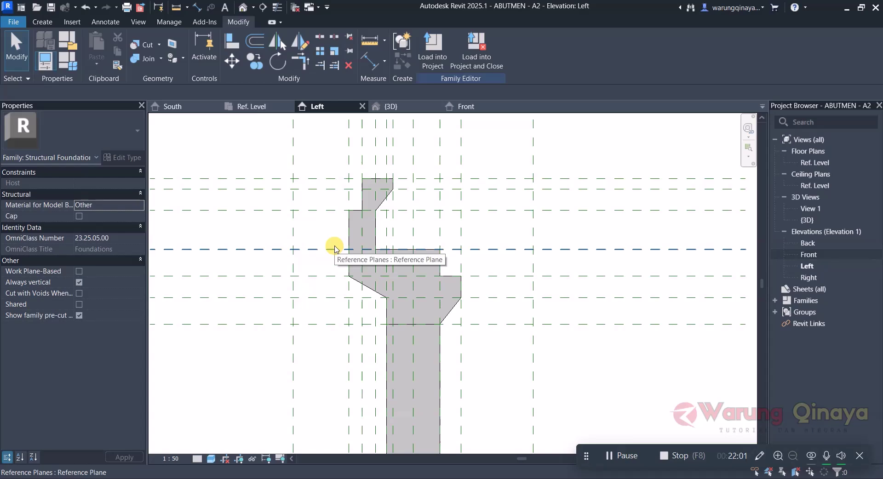
{"action": "scroll", "coordinate": [396, 189], "scroll_direction": "down", "scroll_amount": 3}
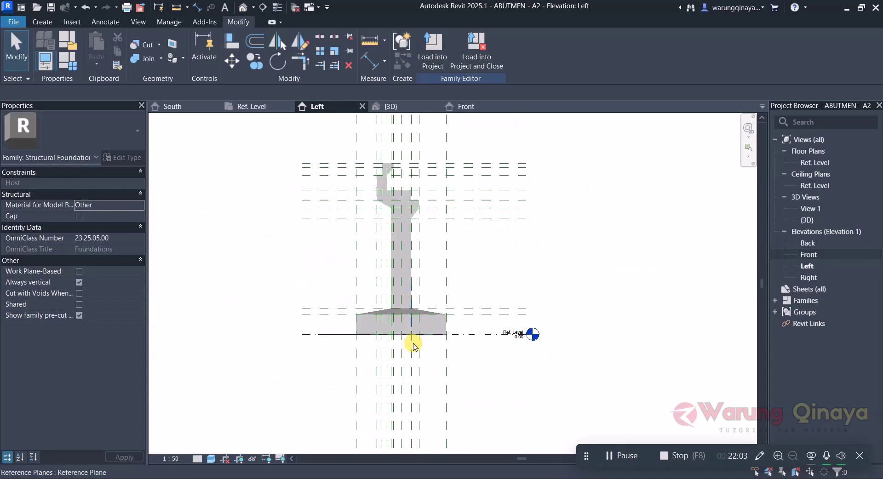
{"action": "scroll", "coordinate": [373, 347], "scroll_direction": "up", "scroll_amount": 2}
{"action": "scroll", "coordinate": [363, 343], "scroll_direction": "up", "scroll_amount": 2}
{"action": "scroll", "coordinate": [419, 309], "scroll_direction": "down", "scroll_amount": 1}
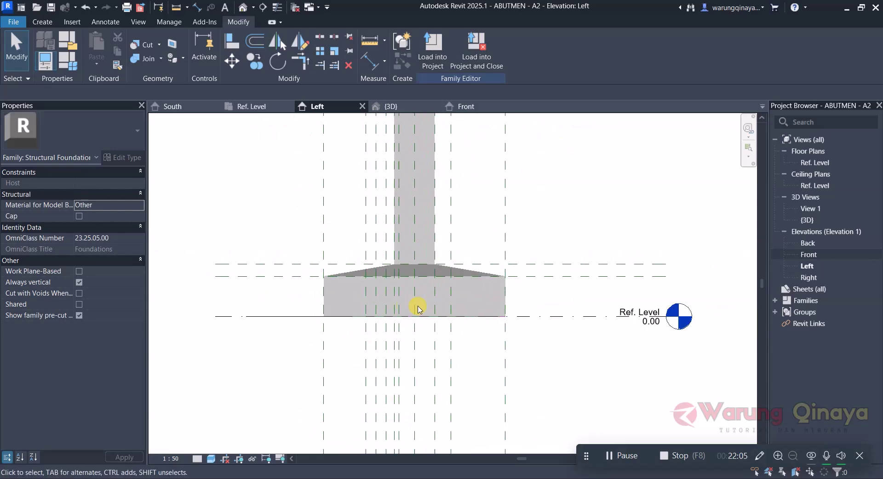
Place a 2.25 | 2.25 dimension string across the footing's left, centre and right planes.
{"action": "left_click", "coordinate": [372, 63]}
{"action": "left_click", "coordinate": [324, 347]}
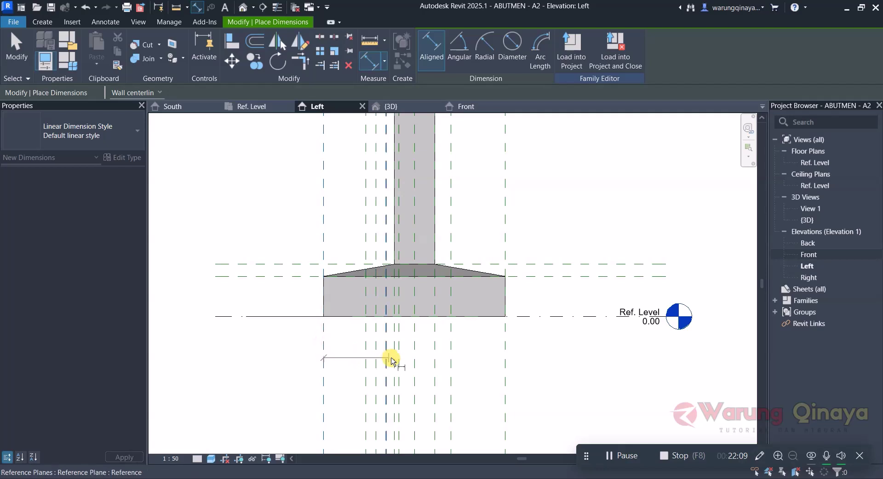
{"action": "left_click", "coordinate": [415, 343]}
{"action": "left_click", "coordinate": [506, 342]}
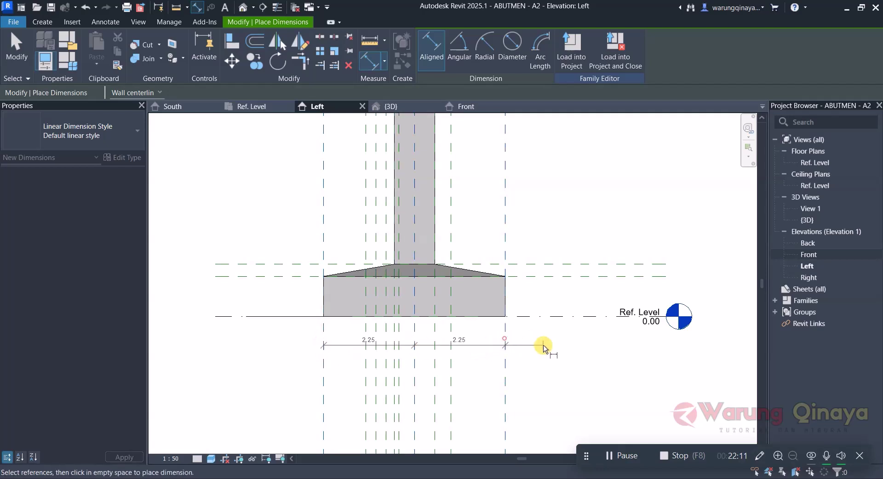
{"action": "left_click", "coordinate": [7, 50]}
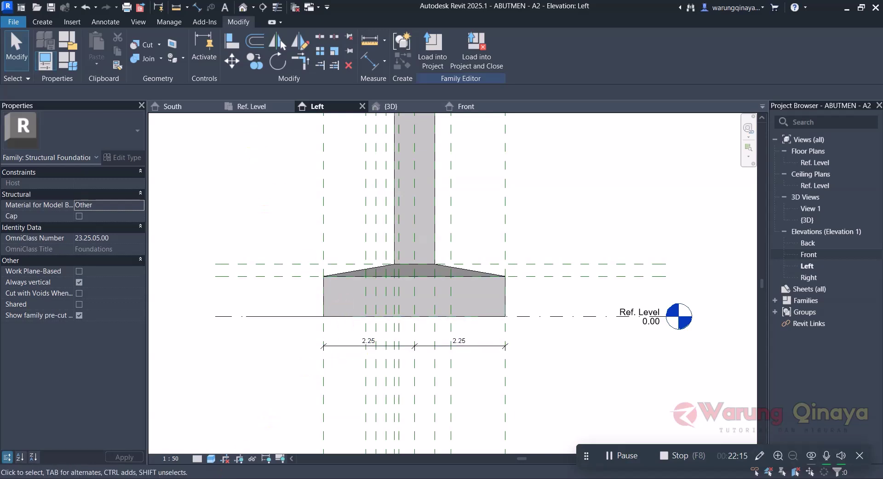
{"action": "left_click", "coordinate": [173, 462]}
{"action": "left_click", "coordinate": [206, 391]}
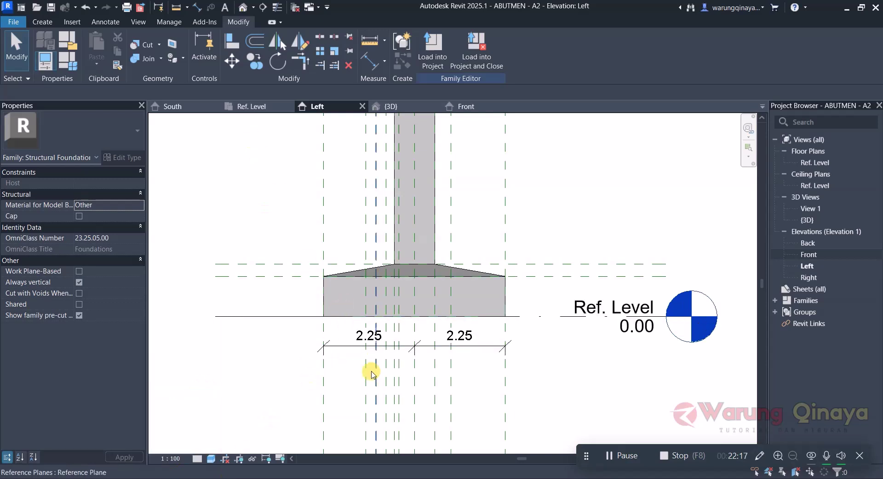
{"action": "left_click", "coordinate": [177, 460]}
{"action": "left_click", "coordinate": [192, 376]}
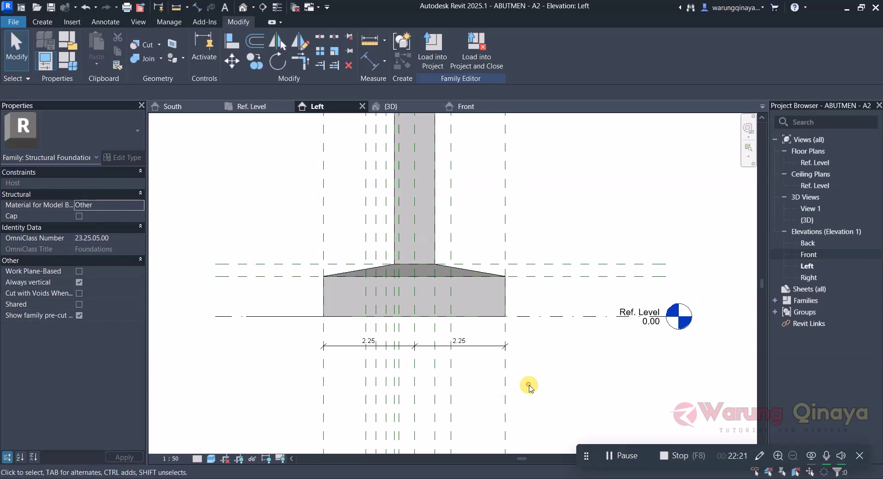
Add the overall 4.50 footing width dimension and set the split string to EQ.
{"action": "key", "text": "d"}
{"action": "key", "text": "i"}
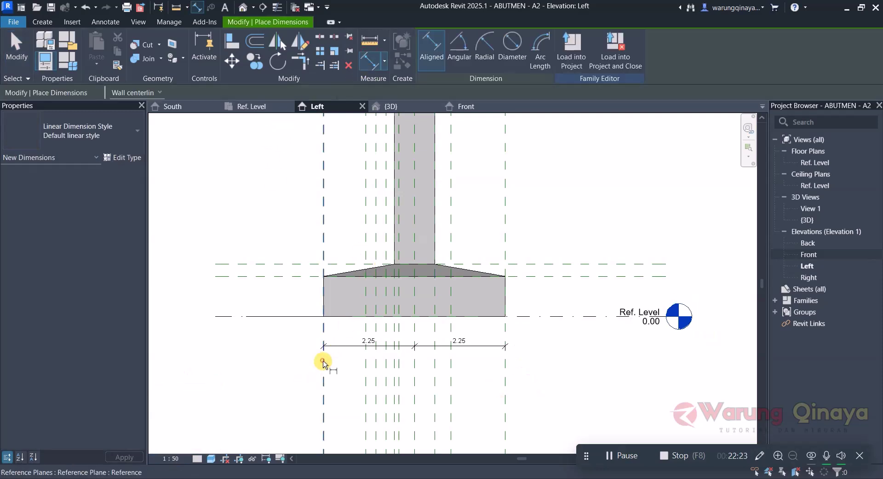
{"action": "left_click", "coordinate": [324, 363]}
{"action": "left_click", "coordinate": [505, 363]}
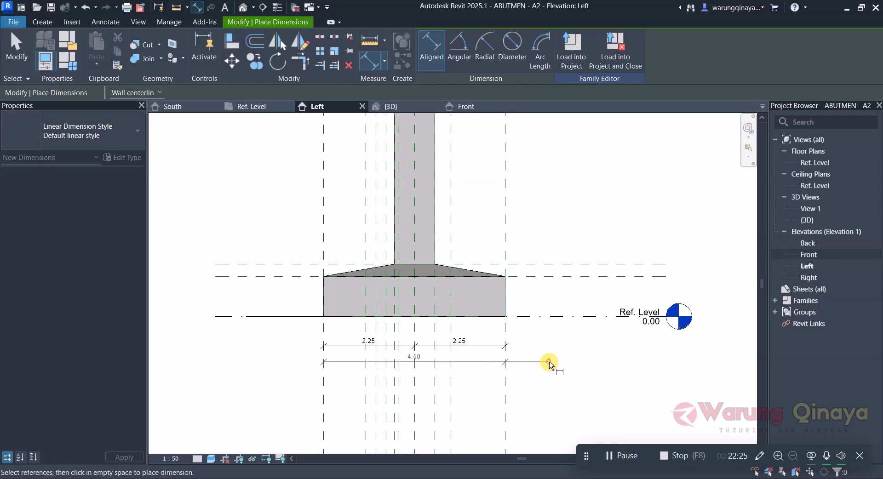
{"action": "left_click", "coordinate": [549, 364]}
{"action": "left_click", "coordinate": [17, 48]}
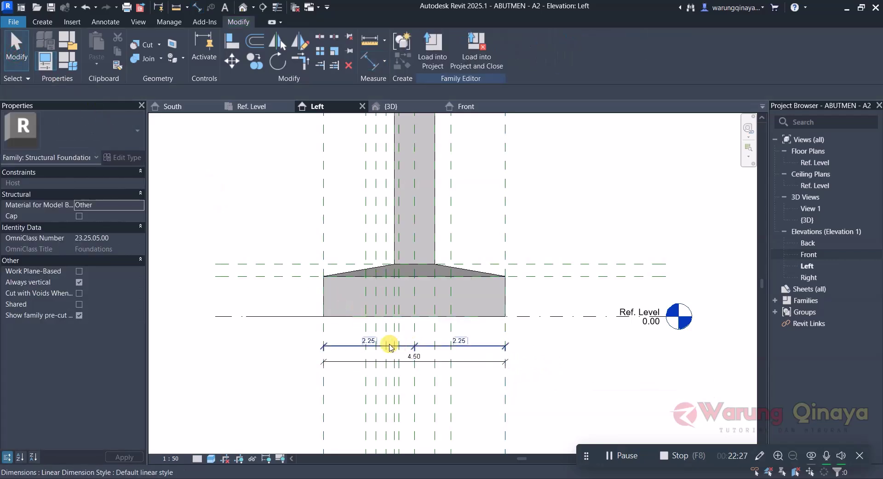
{"action": "left_click", "coordinate": [417, 346]}
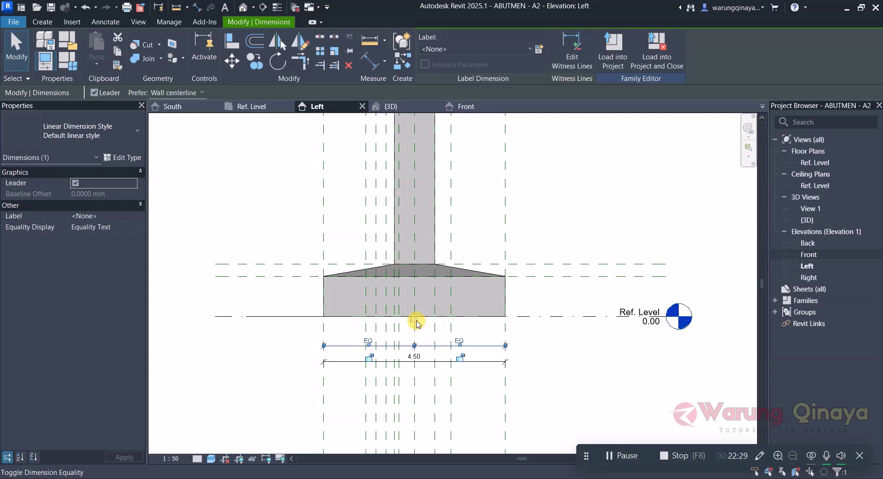
{"action": "key", "text": "Escape"}
{"action": "scroll", "coordinate": [404, 346], "scroll_direction": "up", "scroll_amount": 2}
{"action": "scroll", "coordinate": [406, 347], "scroll_direction": "down", "scroll_amount": 2}
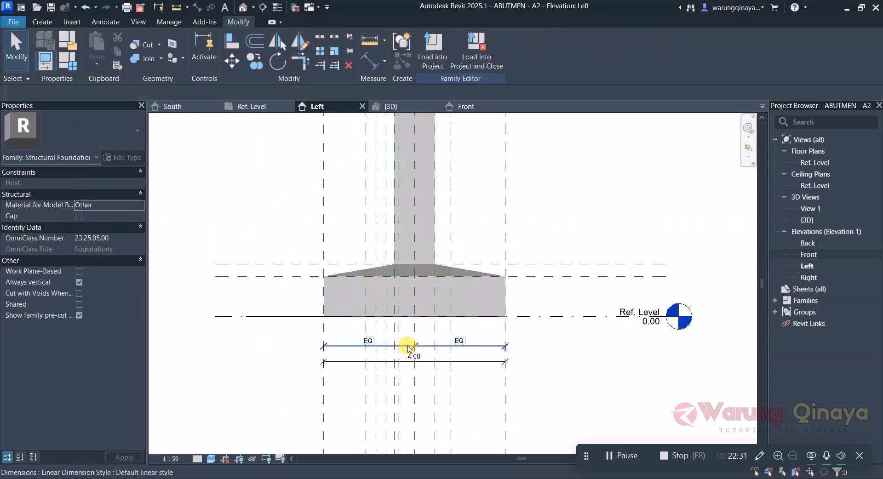
Dimension the pile cap's top edge above the Ref. Level with a 0.30 dimension.
{"action": "left_click", "coordinate": [372, 63]}
{"action": "scroll", "coordinate": [513, 269], "scroll_direction": "up", "scroll_amount": 2}
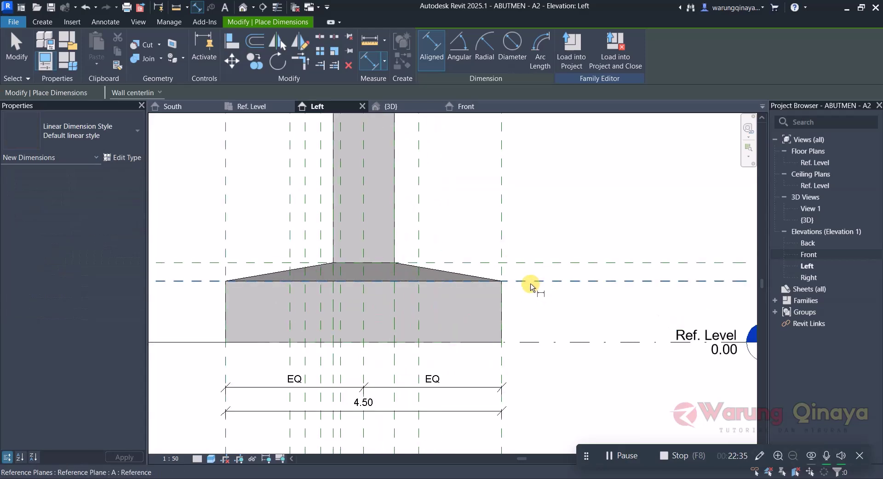
{"action": "left_click", "coordinate": [526, 282]}
{"action": "left_click", "coordinate": [520, 342]}
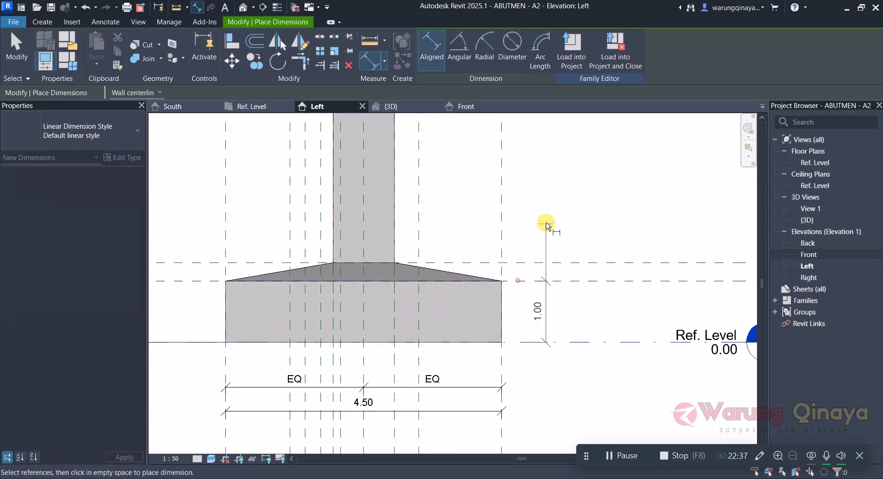
{"action": "left_click", "coordinate": [520, 254]}
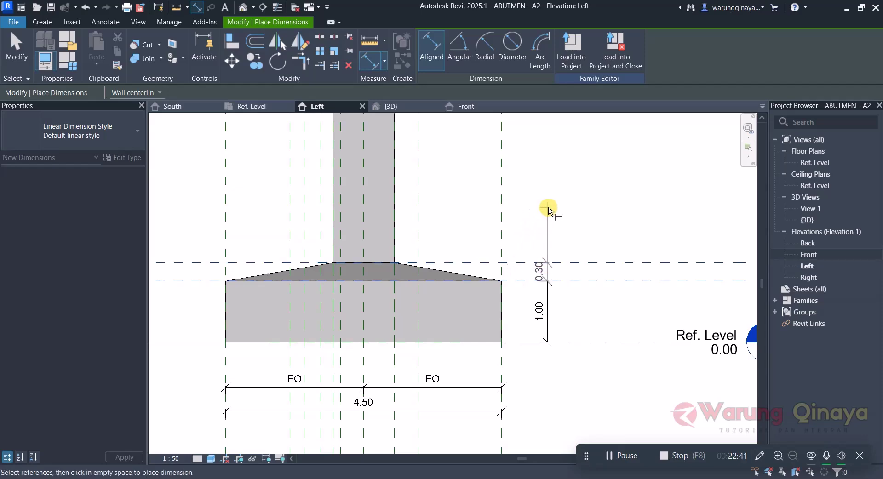
{"action": "left_click", "coordinate": [545, 215]}
{"action": "scroll", "coordinate": [503, 355], "scroll_direction": "down", "scroll_amount": 3}
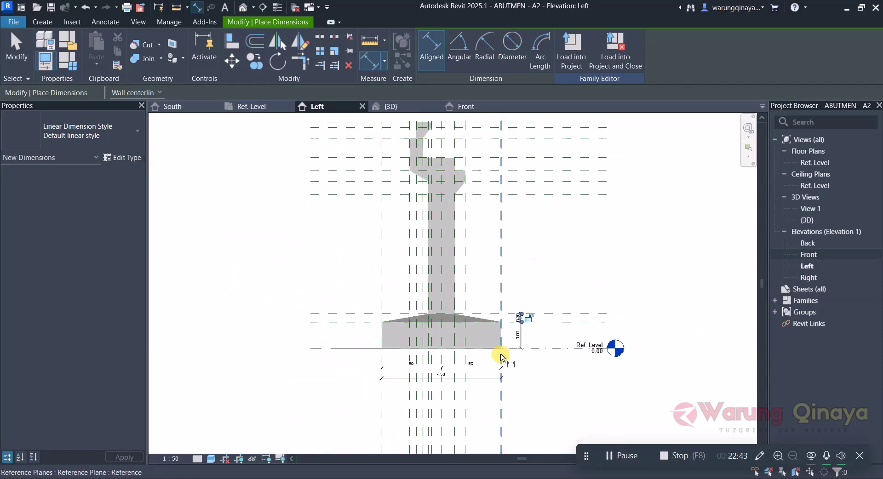
{"action": "scroll", "coordinate": [504, 312], "scroll_direction": "up", "scroll_amount": 1}
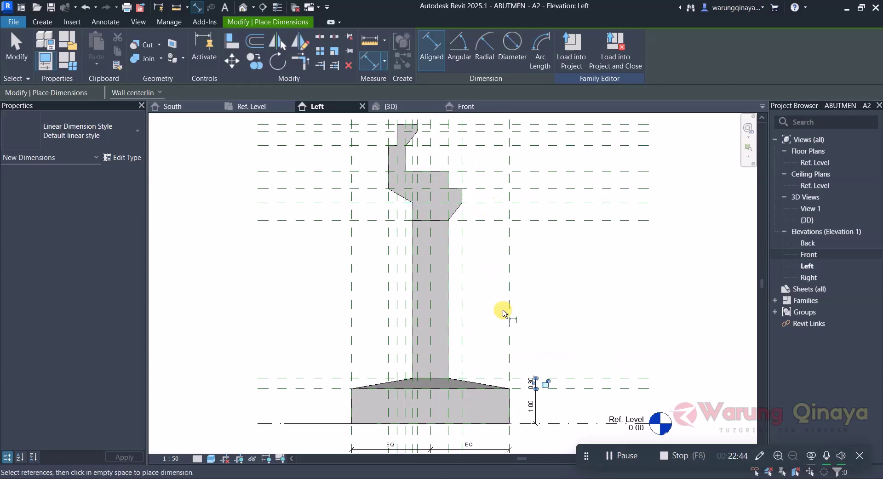
Add the 4.50 stem height and the 0.50 dimension above the stem.
{"action": "left_click", "coordinate": [572, 378]}
{"action": "left_click", "coordinate": [493, 222]}
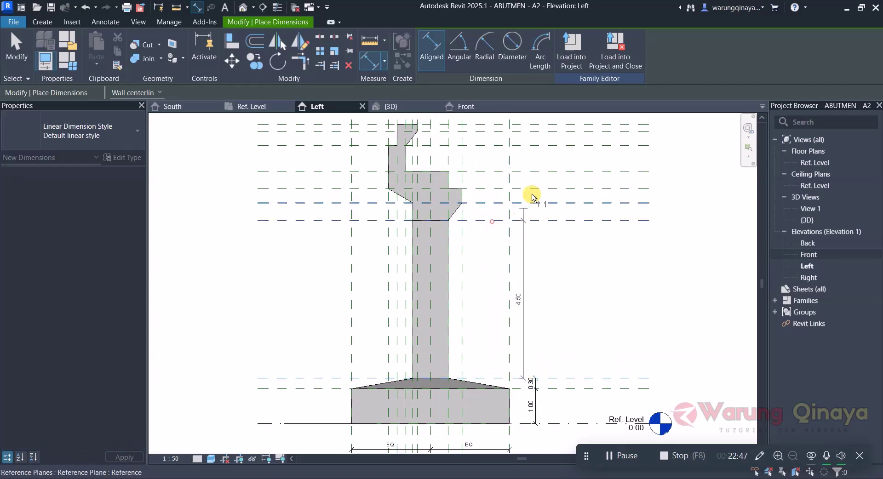
{"action": "left_click", "coordinate": [535, 160]}
{"action": "scroll", "coordinate": [524, 162], "scroll_direction": "up", "scroll_amount": 1}
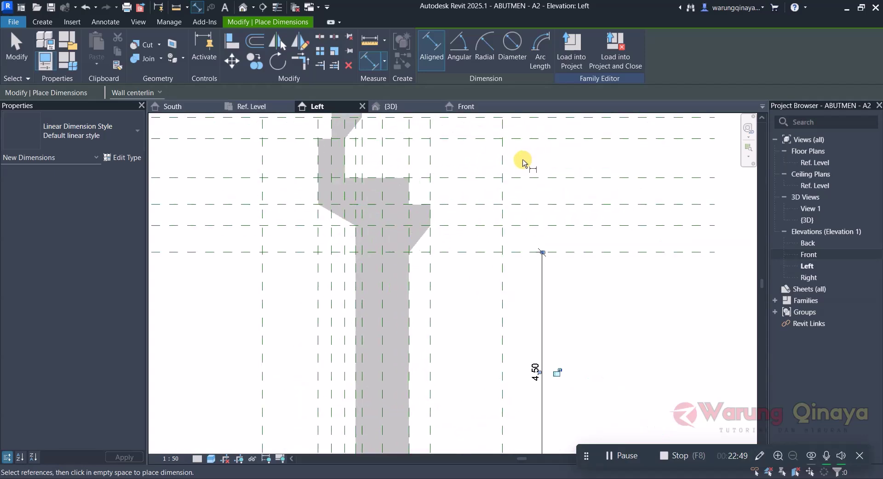
{"action": "scroll", "coordinate": [469, 322], "scroll_direction": "down", "scroll_amount": 1}
{"action": "scroll", "coordinate": [475, 247], "scroll_direction": "up", "scroll_amount": 2}
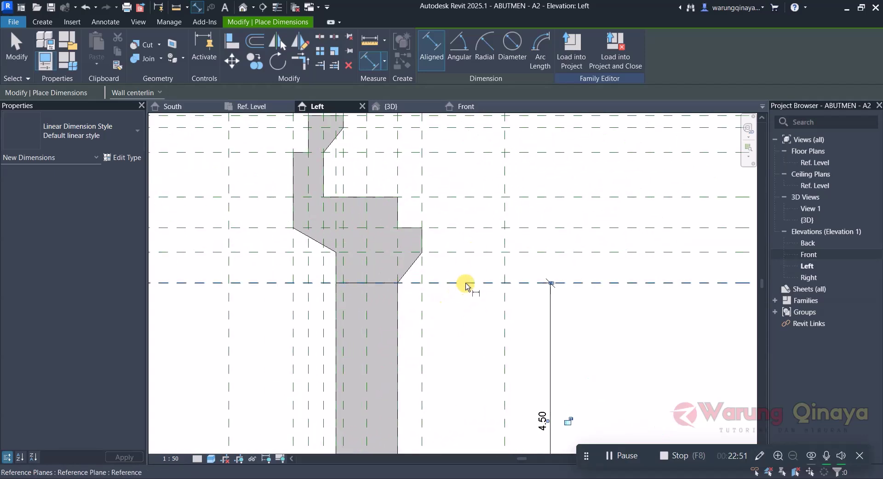
{"action": "left_click", "coordinate": [475, 253]}
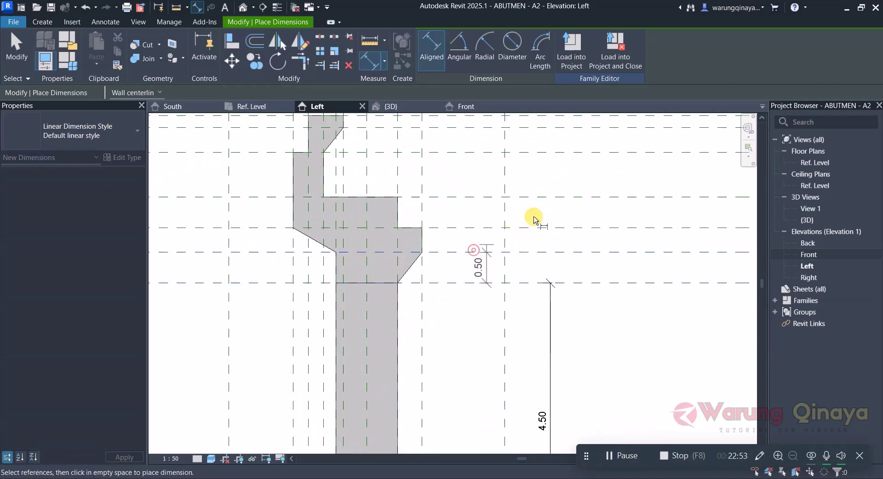
{"action": "left_click", "coordinate": [557, 182]}
Add the 0.40 and 0.50 vertical dimensions further up the profile.
{"action": "left_click", "coordinate": [477, 252]}
{"action": "left_click", "coordinate": [478, 228]}
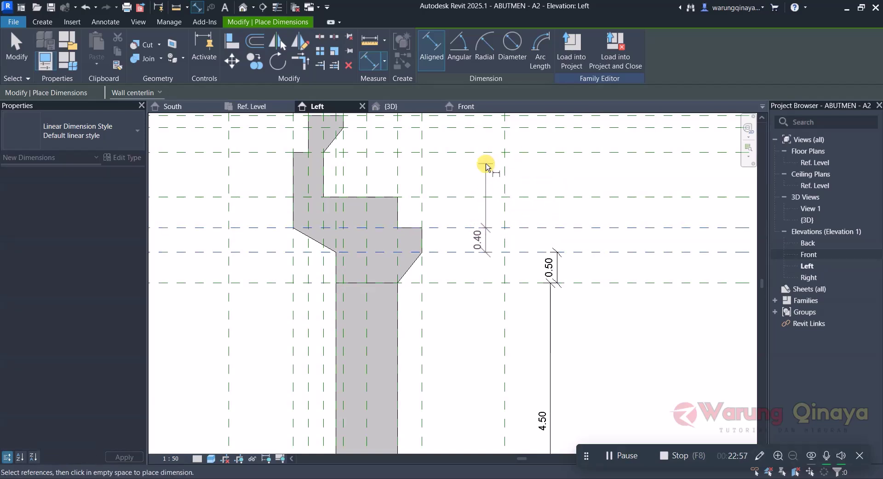
{"action": "left_click", "coordinate": [488, 169]}
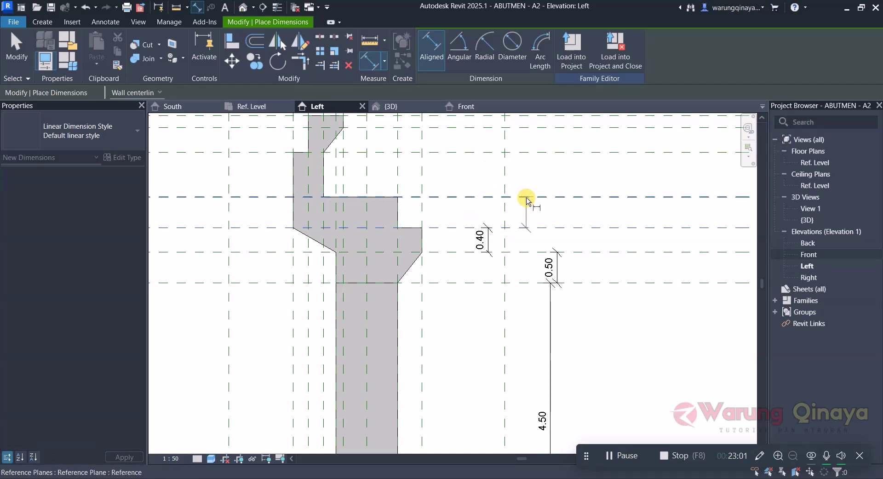
{"action": "left_click", "coordinate": [525, 197]}
{"action": "left_click", "coordinate": [528, 174]}
{"action": "scroll", "coordinate": [466, 164], "scroll_direction": "down", "scroll_amount": 3}
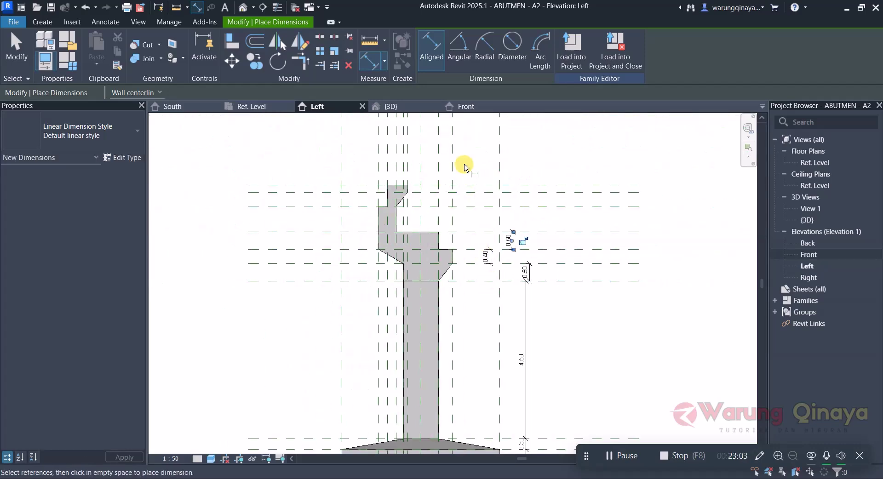
{"action": "scroll", "coordinate": [478, 250], "scroll_direction": "up", "scroll_amount": 2}
Add the 0.73 and topmost 0.20 vertical dimensions on the back wall.
{"action": "left_click", "coordinate": [482, 268]}
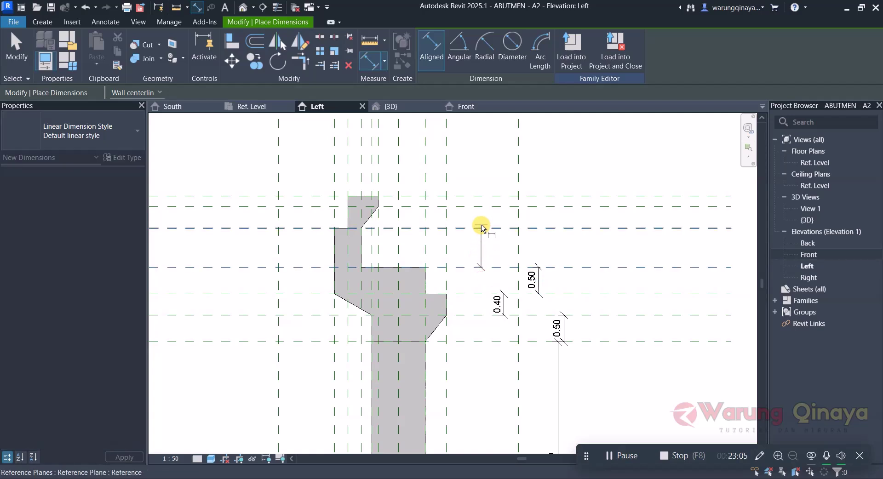
{"action": "left_click", "coordinate": [480, 228]}
{"action": "left_click", "coordinate": [501, 146]}
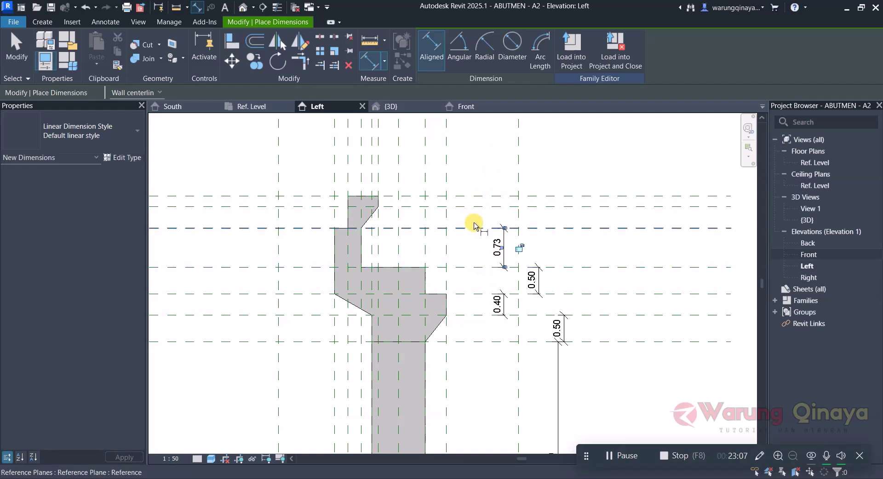
{"action": "left_click", "coordinate": [473, 207]}
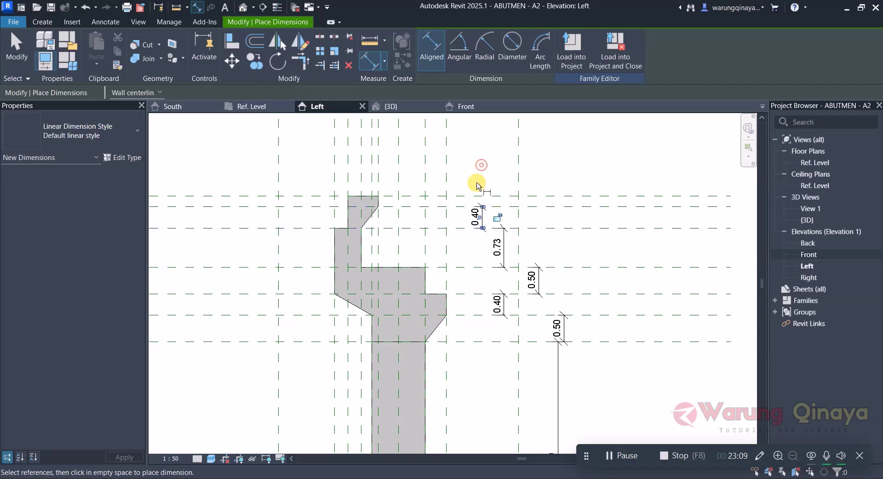
{"action": "left_click", "coordinate": [465, 198]}
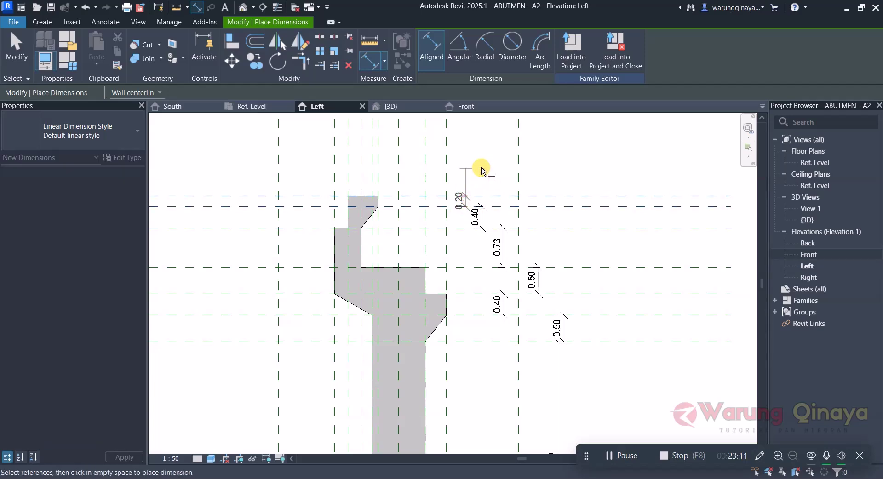
{"action": "left_click", "coordinate": [503, 162]}
{"action": "scroll", "coordinate": [460, 250], "scroll_direction": "up", "scroll_amount": 1}
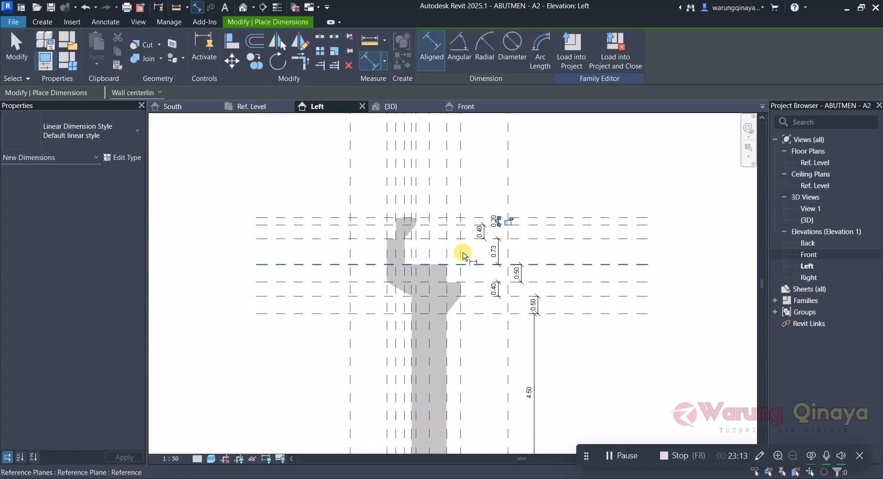
{"action": "scroll", "coordinate": [401, 214], "scroll_direction": "up", "scroll_amount": 2}
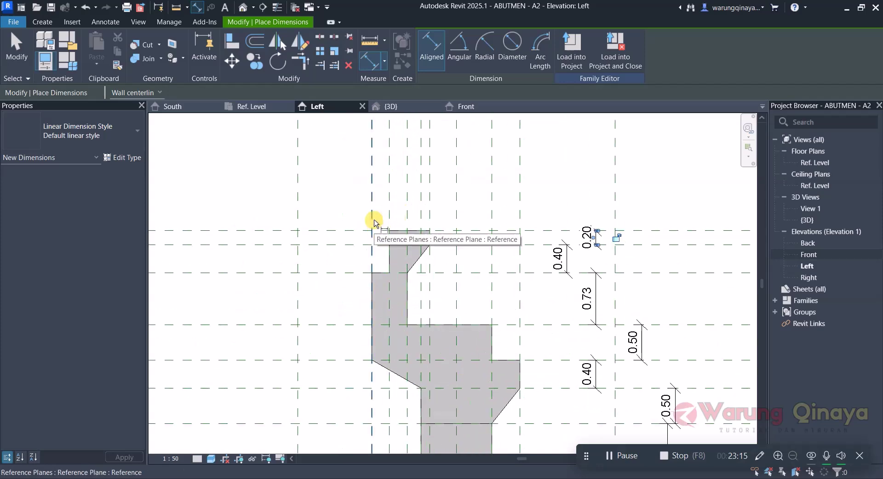
Dimension the small 0.25 and 0.20 spans above the back wall.
{"action": "left_click", "coordinate": [372, 220]}
{"action": "left_click", "coordinate": [389, 218]}
{"action": "left_click", "coordinate": [474, 197]}
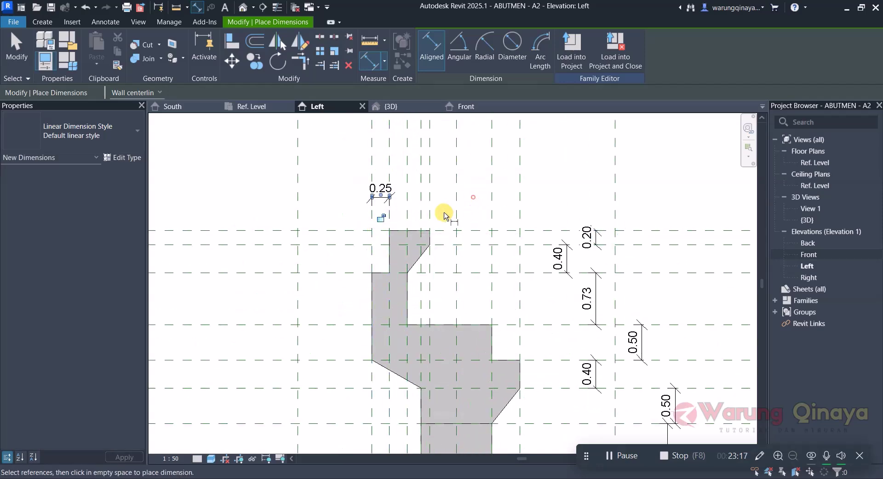
{"action": "left_click", "coordinate": [389, 174]}
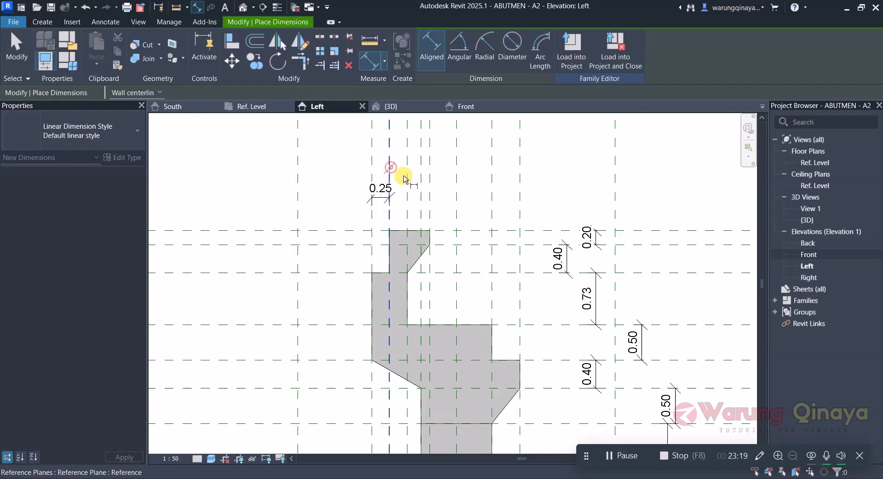
{"action": "left_click", "coordinate": [407, 212]}
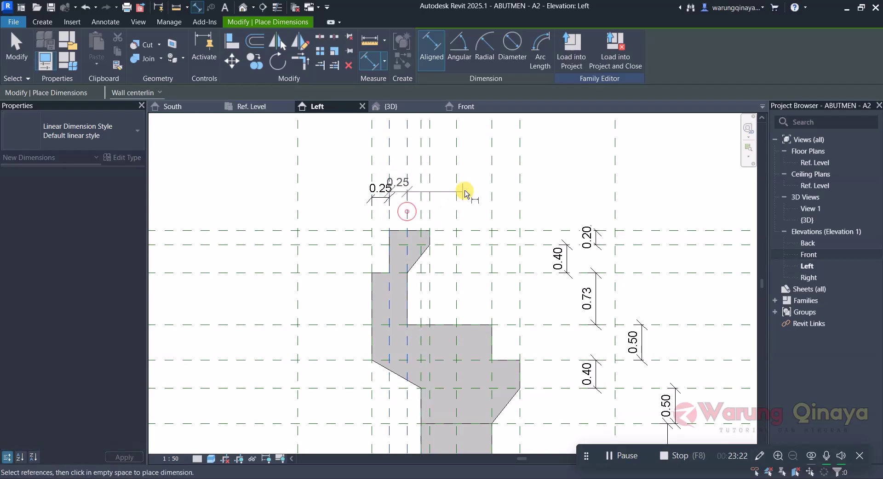
{"action": "left_click", "coordinate": [562, 201]}
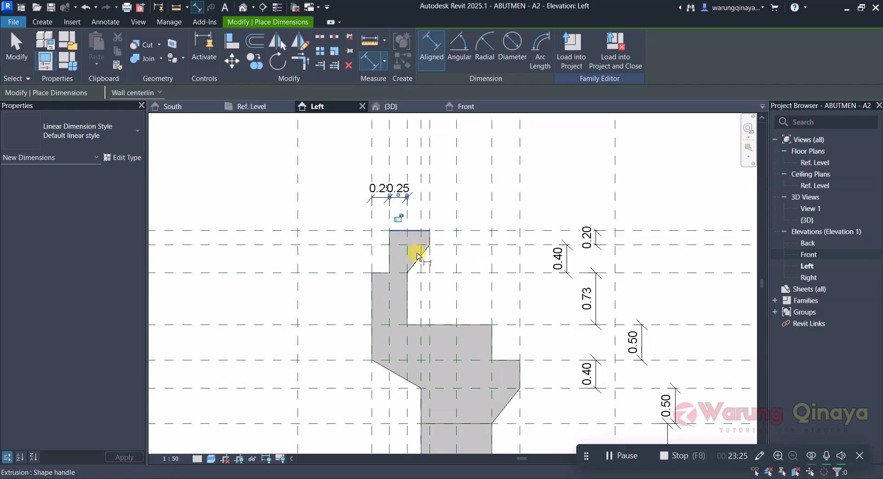
Add the 1.20 and 0.40 horizontal dimensions to the right.
{"action": "left_click", "coordinate": [421, 154]}
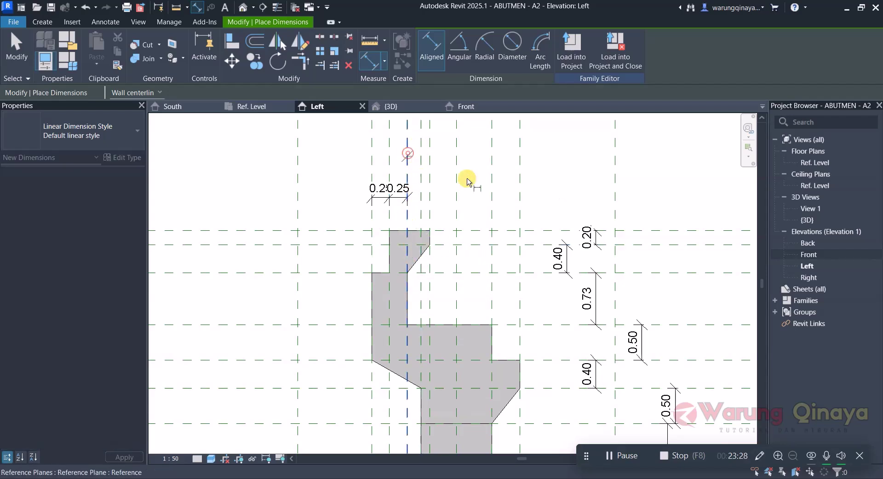
{"action": "left_click", "coordinate": [492, 201]}
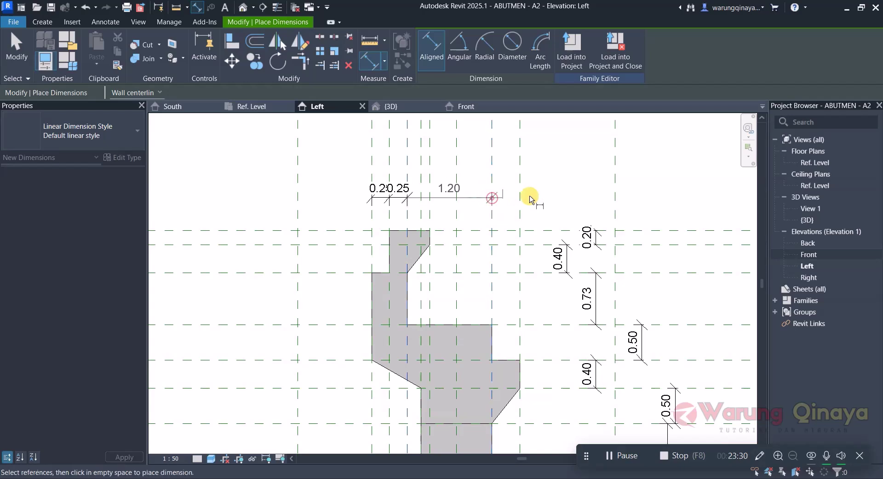
{"action": "left_click", "coordinate": [575, 201]}
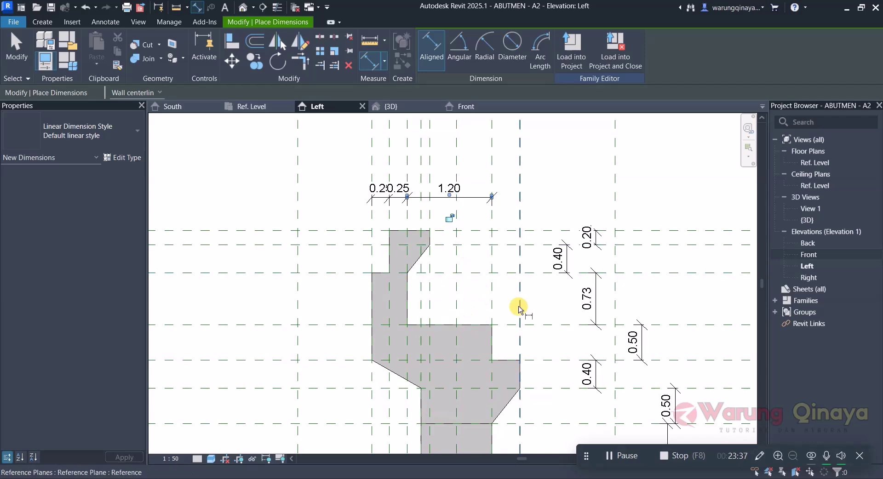
{"action": "scroll", "coordinate": [464, 283], "scroll_direction": "down", "scroll_amount": 1}
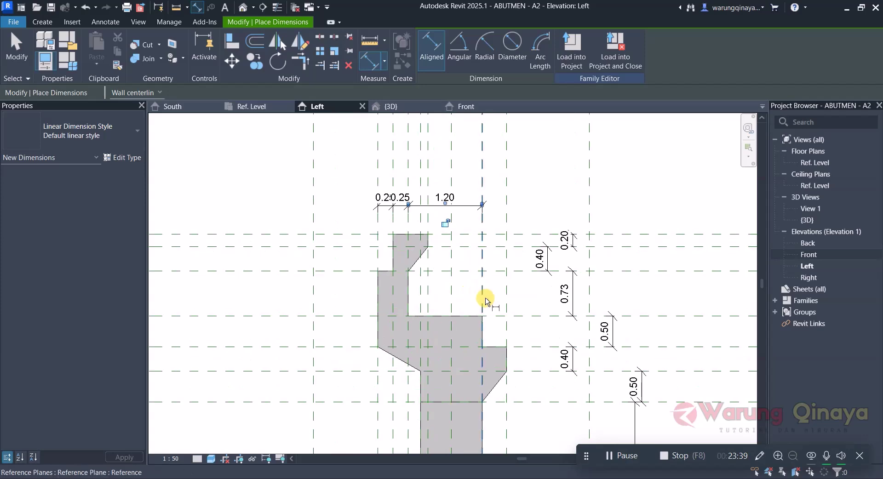
{"action": "left_click", "coordinate": [483, 180]}
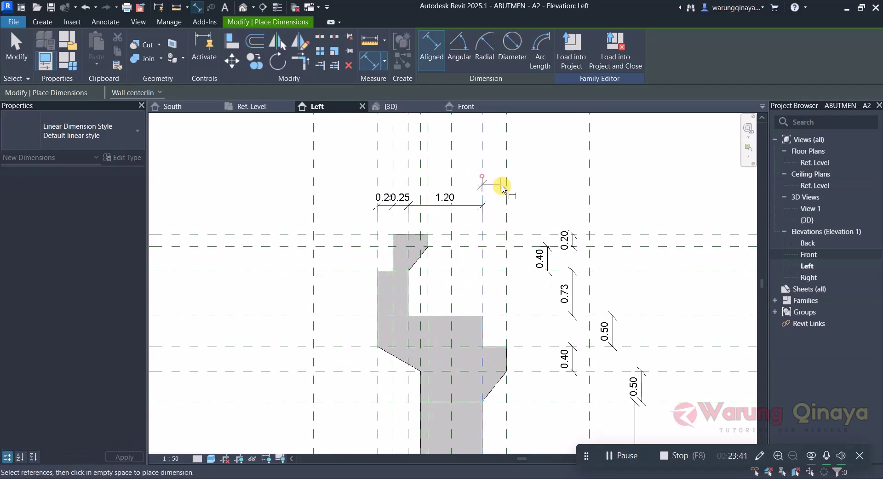
{"action": "left_click", "coordinate": [670, 207]}
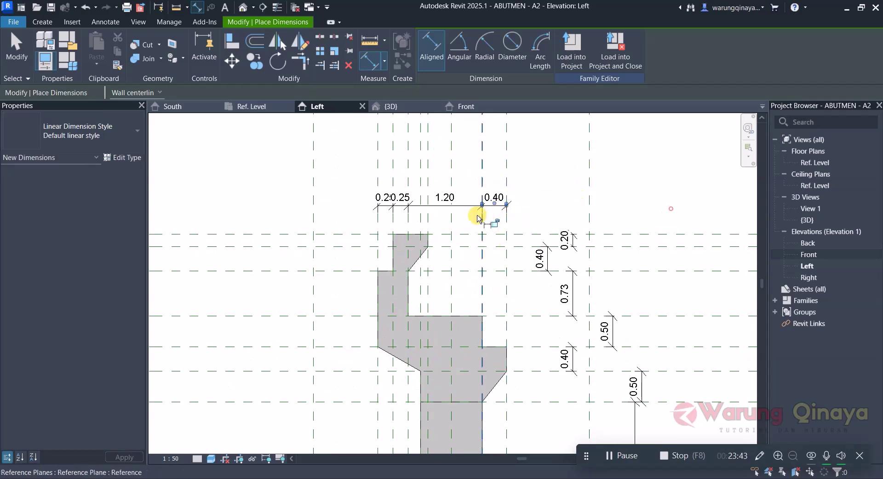
{"action": "scroll", "coordinate": [479, 211], "scroll_direction": "down", "scroll_amount": 2}
{"action": "scroll", "coordinate": [394, 258], "scroll_direction": "up", "scroll_amount": 2}
Place 0.60 and 0.73 vertical dimensions left of the back wall.
{"action": "left_click", "coordinate": [394, 209]}
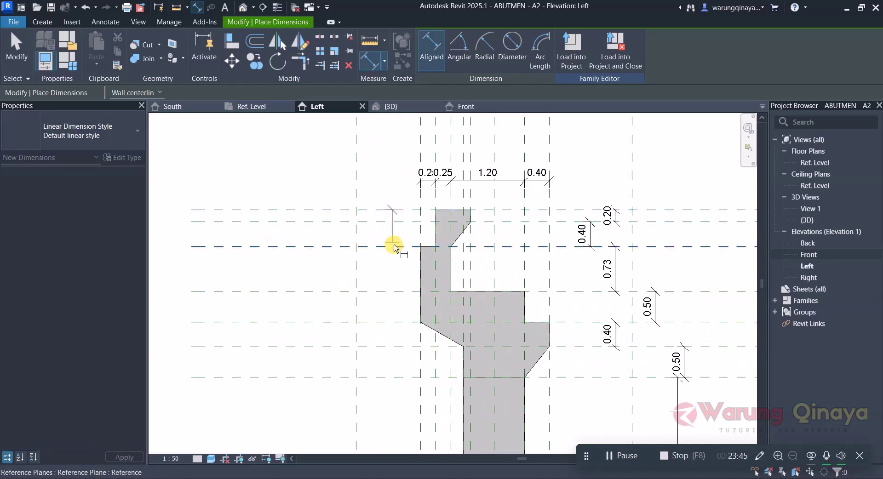
{"action": "left_click", "coordinate": [394, 247]}
{"action": "left_click", "coordinate": [381, 248]}
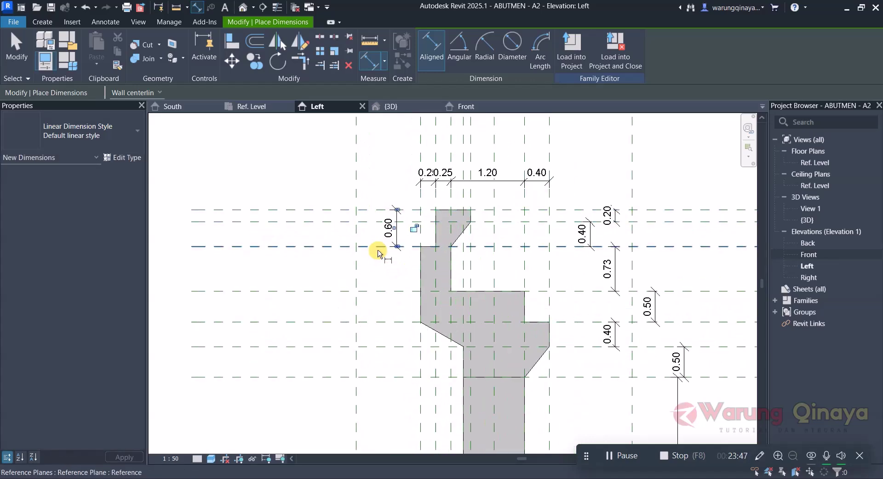
{"action": "left_click", "coordinate": [384, 293]}
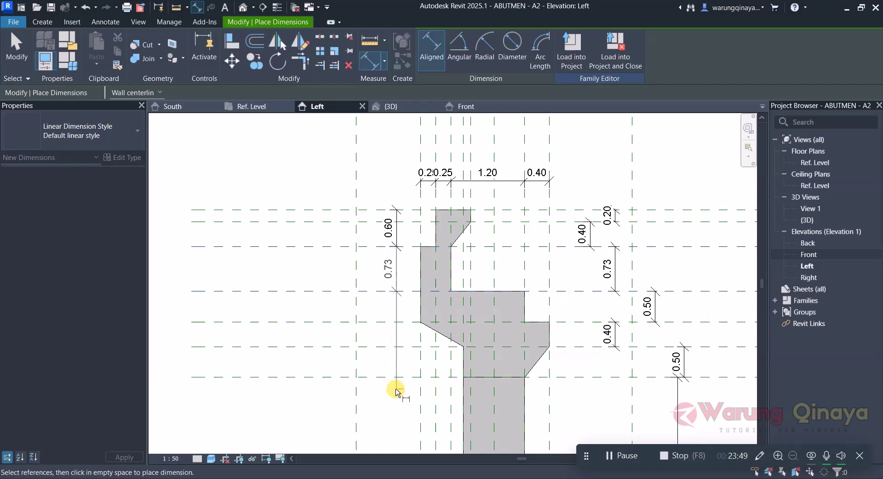
{"action": "left_click", "coordinate": [396, 392]}
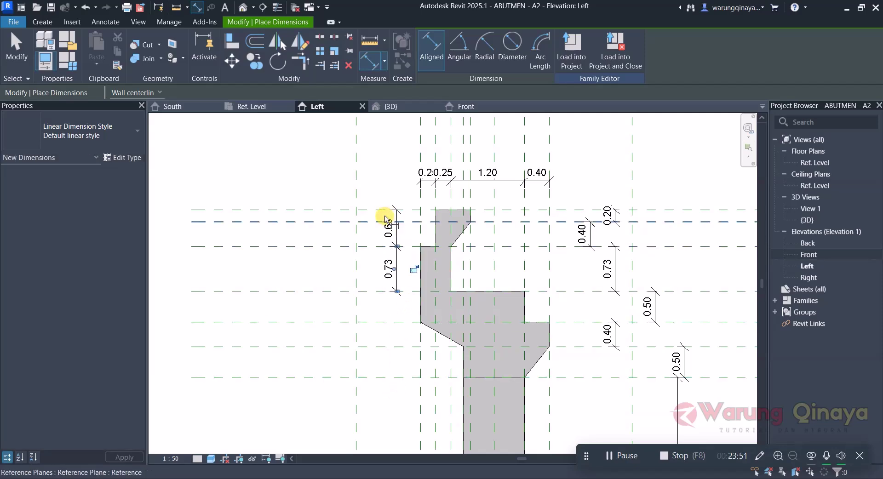
{"action": "left_click", "coordinate": [16, 46]}
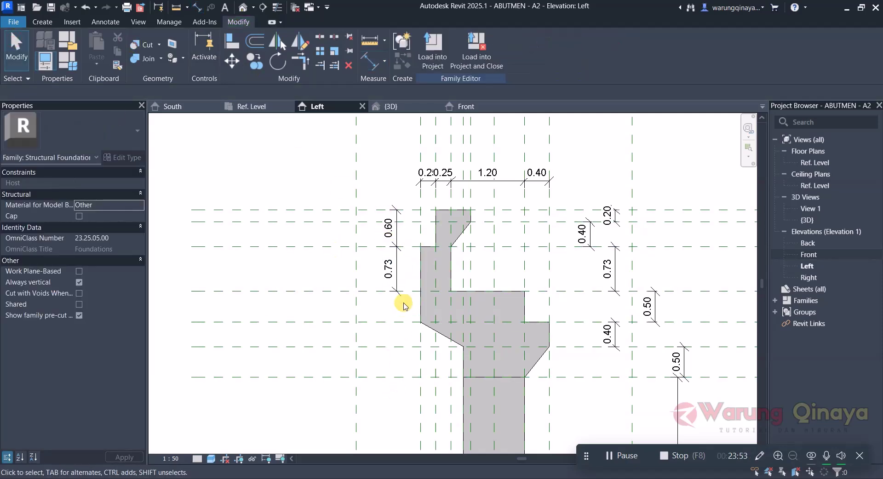
Replace the 0.73 dimension with a 1.23 aligned dimension left of the cap, using DI.
{"action": "left_click", "coordinate": [410, 265]}
{"action": "left_click", "coordinate": [368, 150]}
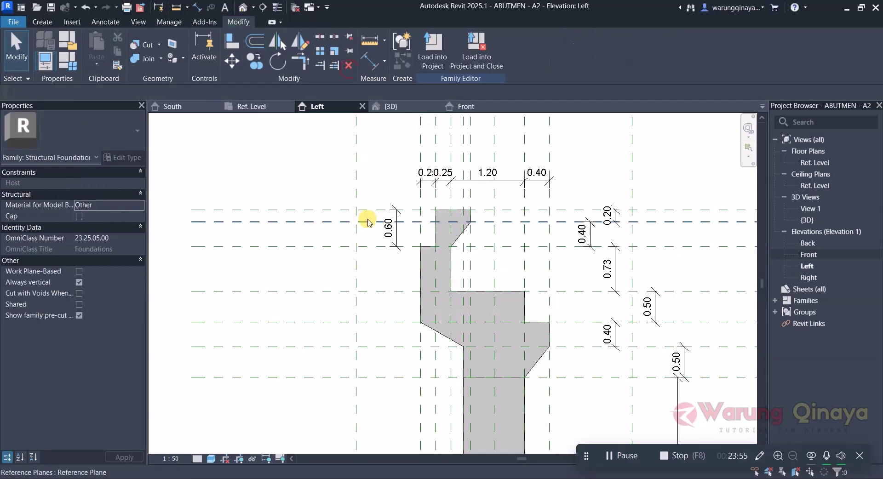
{"action": "key", "text": "d"}
{"action": "key", "text": "i"}
{"action": "left_click", "coordinate": [389, 247]}
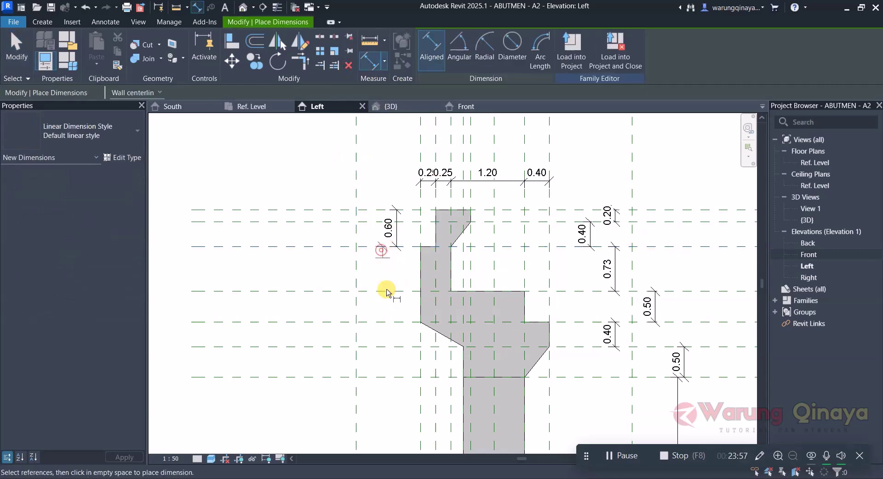
{"action": "left_click", "coordinate": [388, 321]}
{"action": "left_click", "coordinate": [396, 373]}
Add a 0.70 dimension from the reference plane to the wall stem's left face.
{"action": "middle_click_drag", "start_coordinate": [396, 359], "coordinate": [375, 258]}
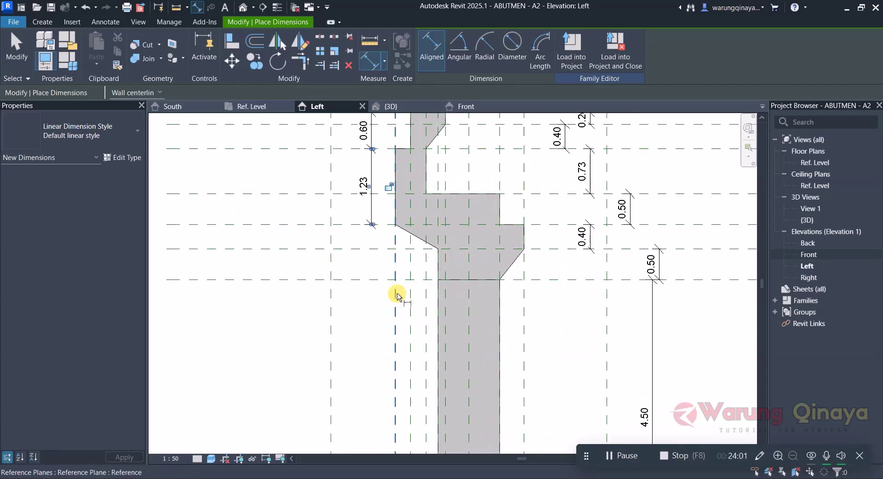
{"action": "left_click", "coordinate": [395, 315]}
{"action": "left_click", "coordinate": [438, 309]}
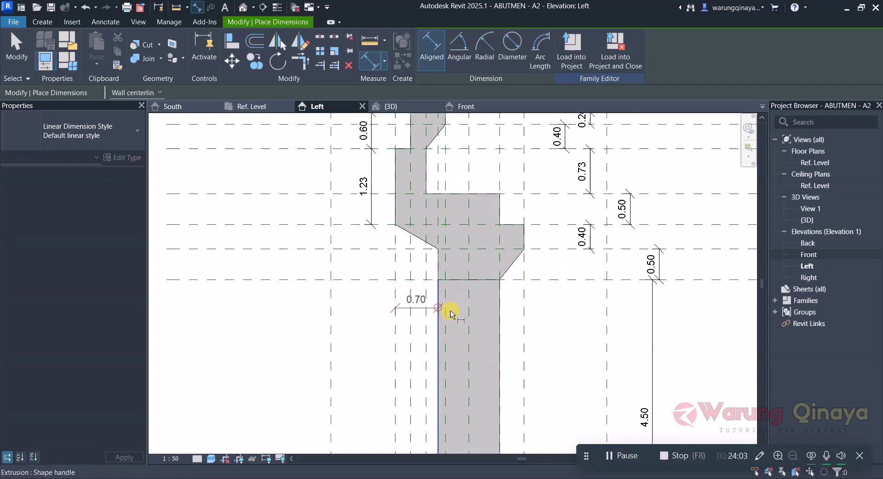
{"action": "left_click", "coordinate": [587, 309]}
Add a 0.40 dimension at the wall's right face, then delete it as unwanted.
{"action": "left_click", "coordinate": [501, 306]}
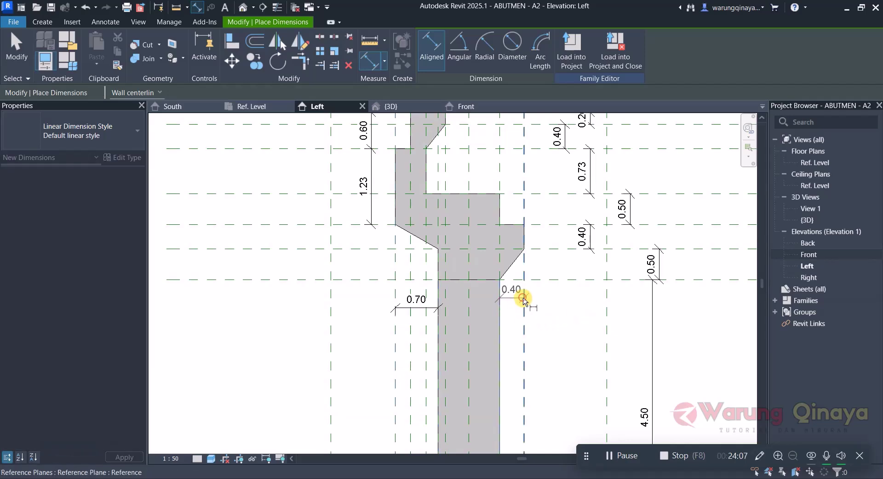
{"action": "left_click", "coordinate": [523, 299]}
{"action": "left_click", "coordinate": [569, 307]}
{"action": "scroll", "coordinate": [420, 187], "scroll_direction": "down", "scroll_amount": 3}
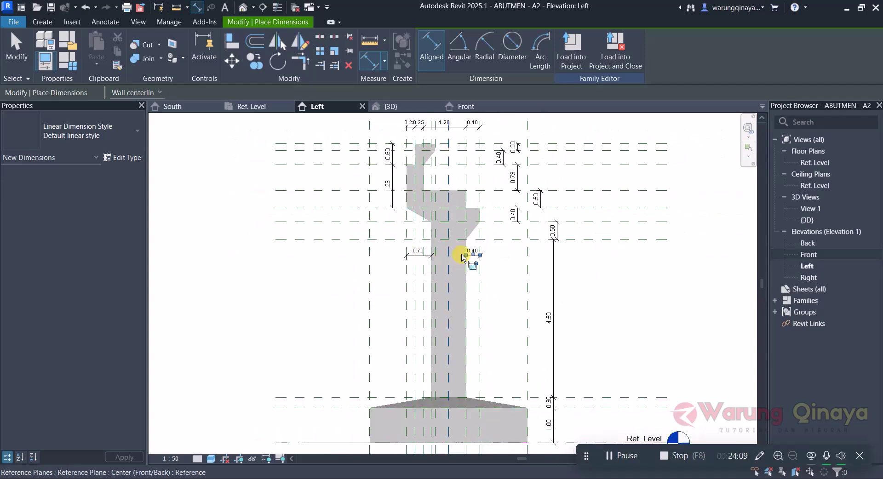
{"action": "left_click", "coordinate": [9, 62]}
{"action": "scroll", "coordinate": [450, 260], "scroll_direction": "up", "scroll_amount": 2}
{"action": "left_click", "coordinate": [489, 257]}
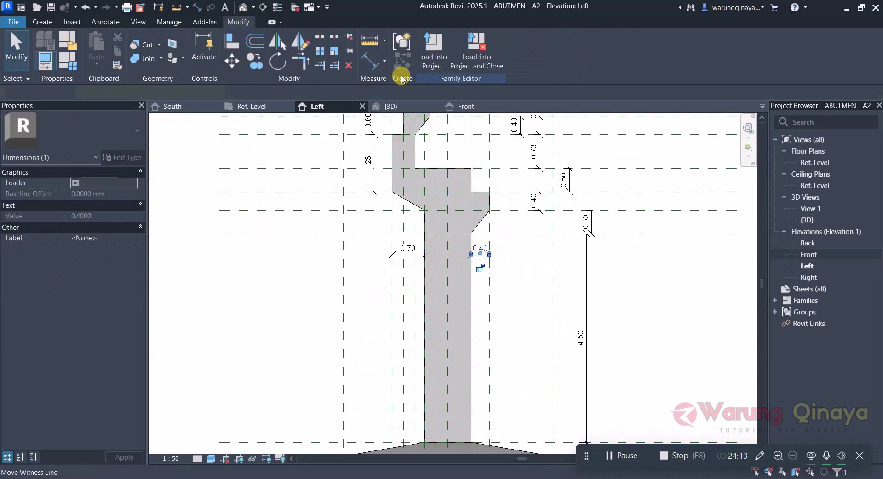
{"action": "left_click", "coordinate": [350, 65]}
Dimension the wall stem's width between its left and right faces as 1.00.
{"action": "left_click", "coordinate": [374, 65]}
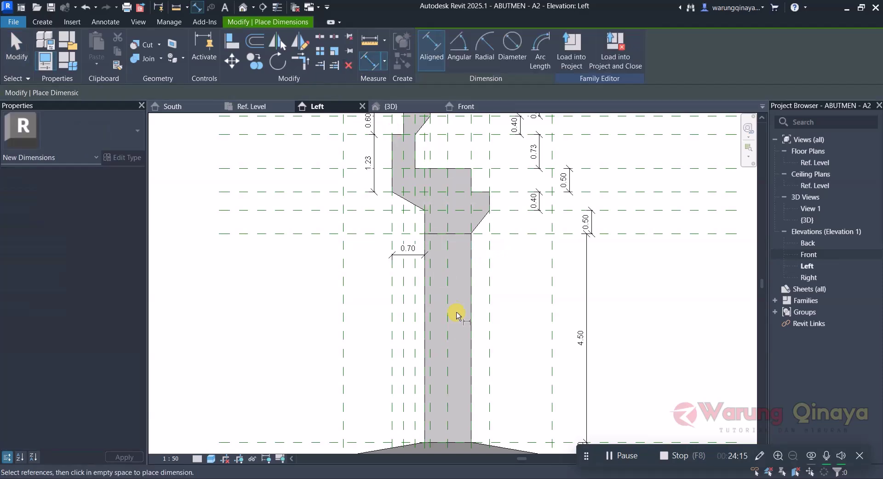
{"action": "scroll", "coordinate": [448, 306], "scroll_direction": "down", "scroll_amount": 2}
{"action": "scroll", "coordinate": [444, 281], "scroll_direction": "up", "scroll_amount": 1}
{"action": "scroll", "coordinate": [441, 262], "scroll_direction": "up", "scroll_amount": 2}
{"action": "scroll", "coordinate": [435, 299], "scroll_direction": "down", "scroll_amount": 3}
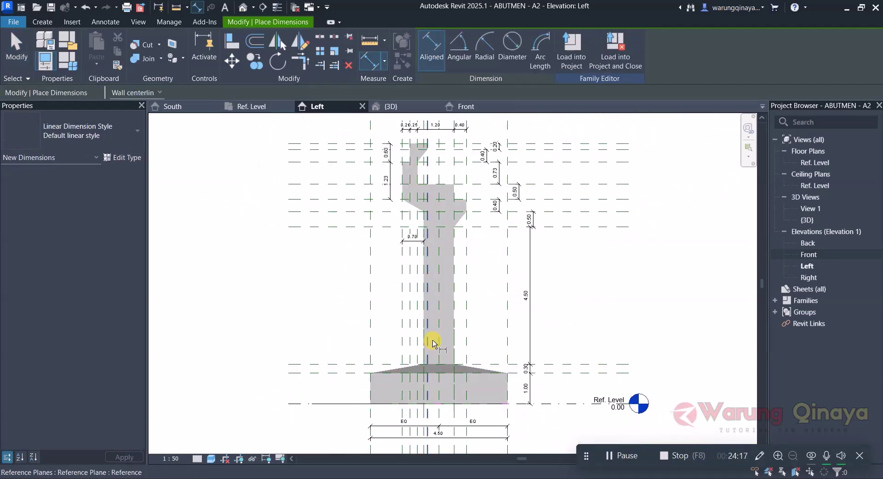
{"action": "scroll", "coordinate": [424, 339], "scroll_direction": "up", "scroll_amount": 3}
{"action": "left_click", "coordinate": [420, 294]}
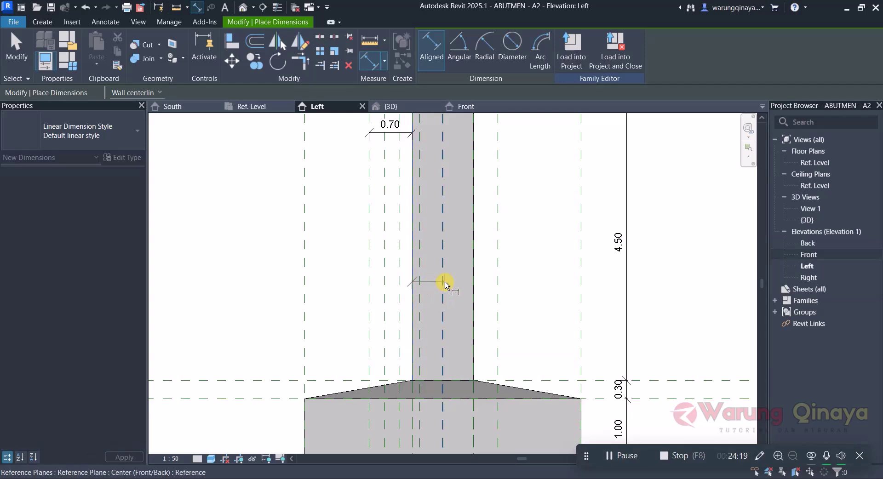
{"action": "left_click", "coordinate": [475, 288]}
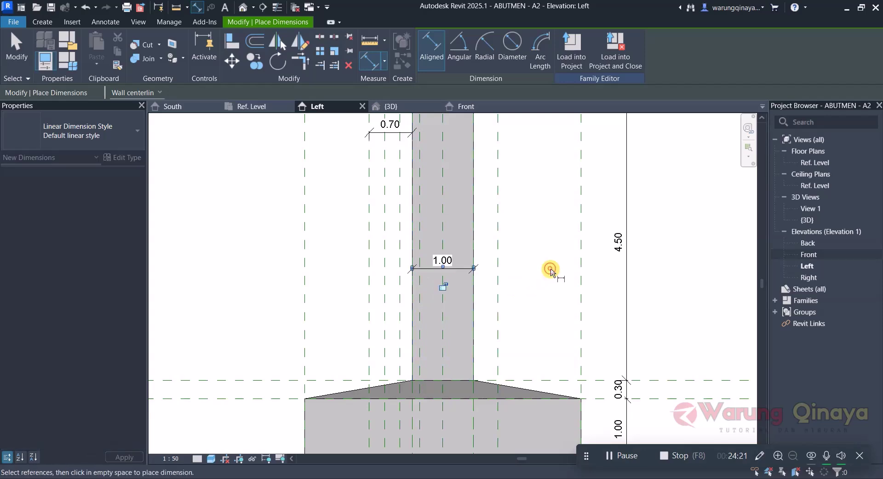
{"action": "left_click", "coordinate": [551, 271]}
{"action": "scroll", "coordinate": [424, 286], "scroll_direction": "down", "scroll_amount": 2}
{"action": "scroll", "coordinate": [408, 316], "scroll_direction": "up", "scroll_amount": 1}
{"action": "scroll", "coordinate": [424, 253], "scroll_direction": "up", "scroll_amount": 1}
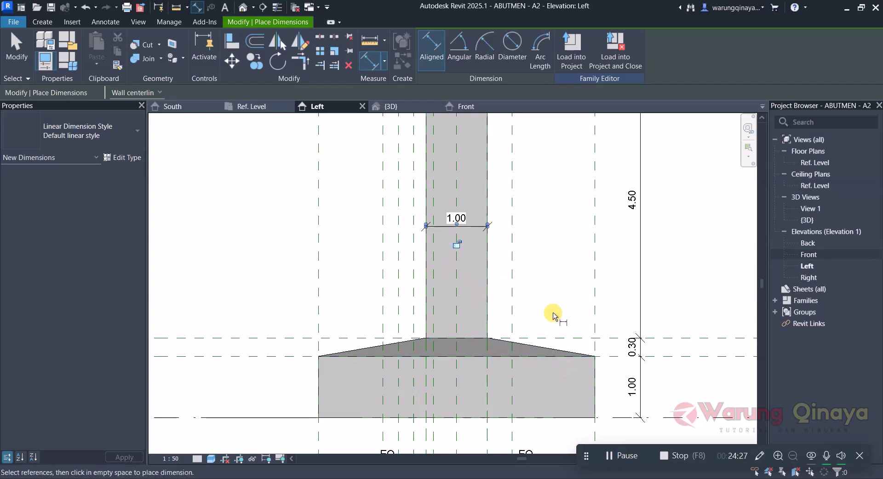
Add 1.75 dimensions from the stem's right and left faces to the pile cap edges.
{"action": "left_click", "coordinate": [490, 262]}
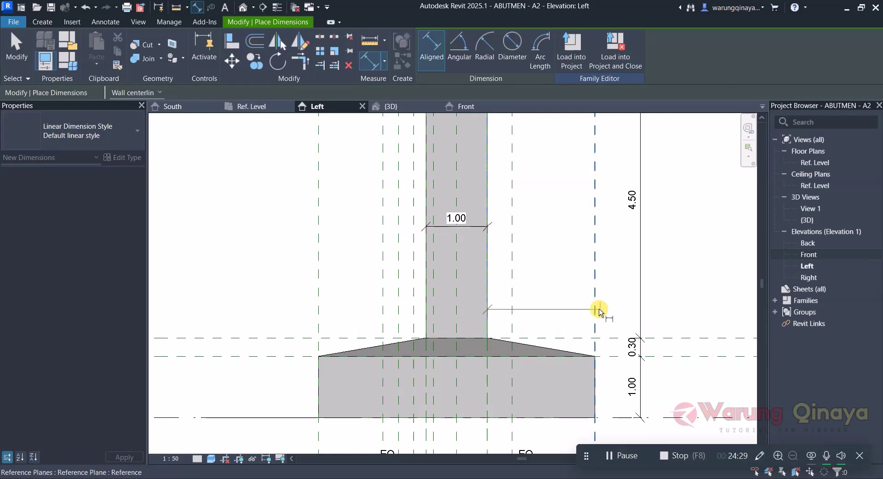
{"action": "left_click", "coordinate": [605, 311]}
{"action": "left_click", "coordinate": [685, 302]}
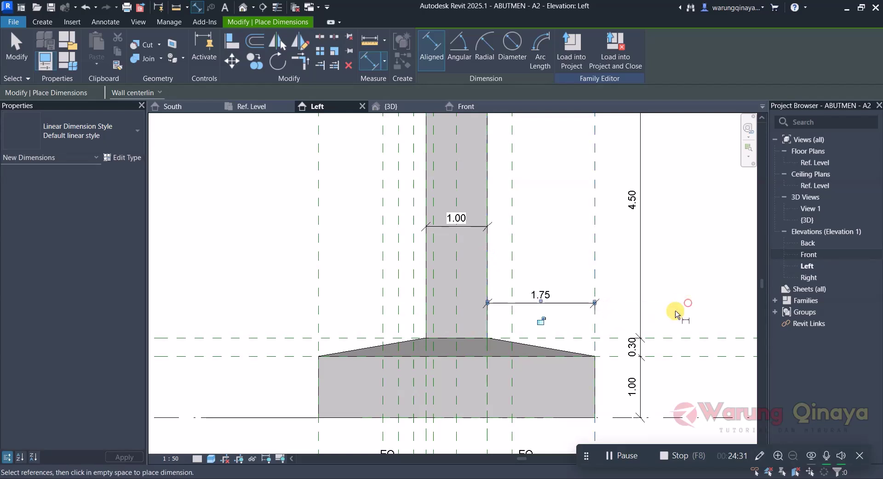
{"action": "left_click", "coordinate": [426, 305]}
{"action": "left_click", "coordinate": [319, 305]}
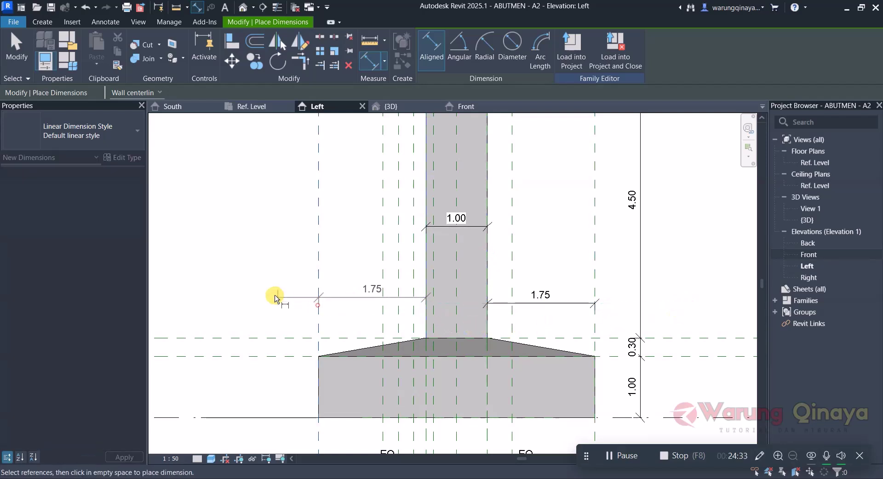
{"action": "left_click", "coordinate": [257, 304]}
{"action": "scroll", "coordinate": [325, 250], "scroll_direction": "down", "scroll_amount": 2}
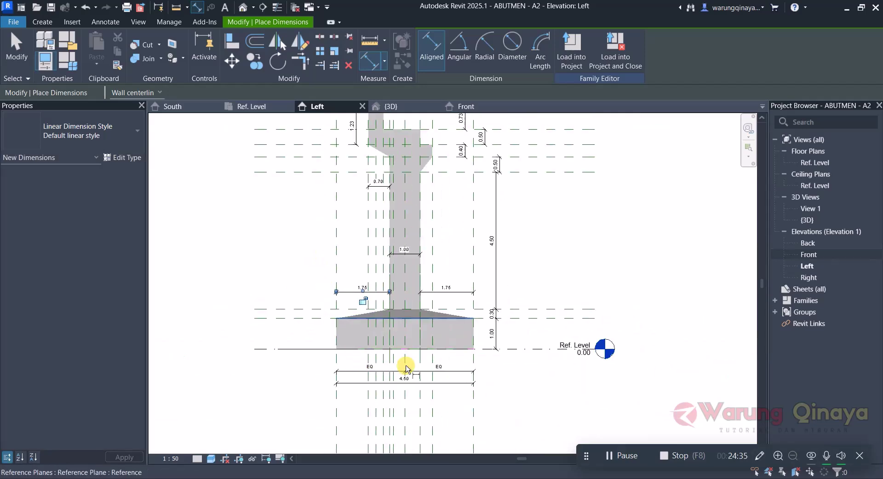
{"action": "scroll", "coordinate": [395, 331], "scroll_direction": "down", "scroll_amount": 1}
{"action": "scroll", "coordinate": [404, 402], "scroll_direction": "down", "scroll_amount": 2}
{"action": "scroll", "coordinate": [351, 256], "scroll_direction": "up", "scroll_amount": 1}
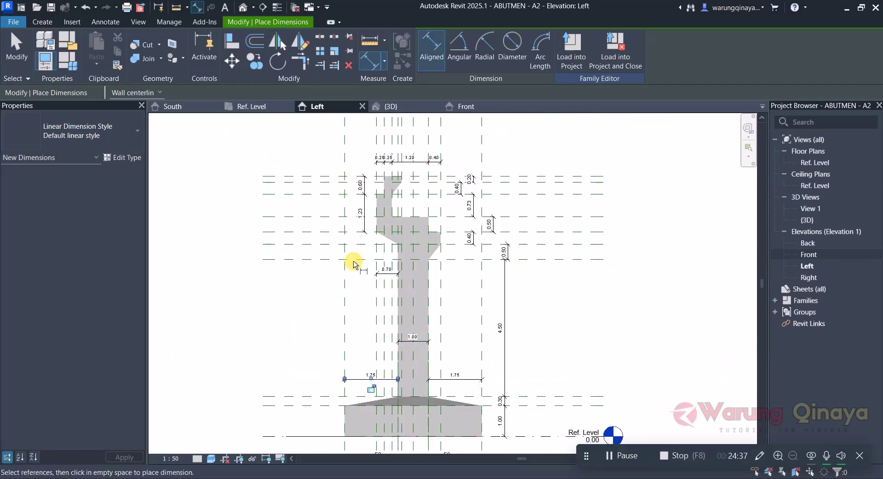
{"action": "scroll", "coordinate": [361, 252], "scroll_direction": "up", "scroll_amount": 1}
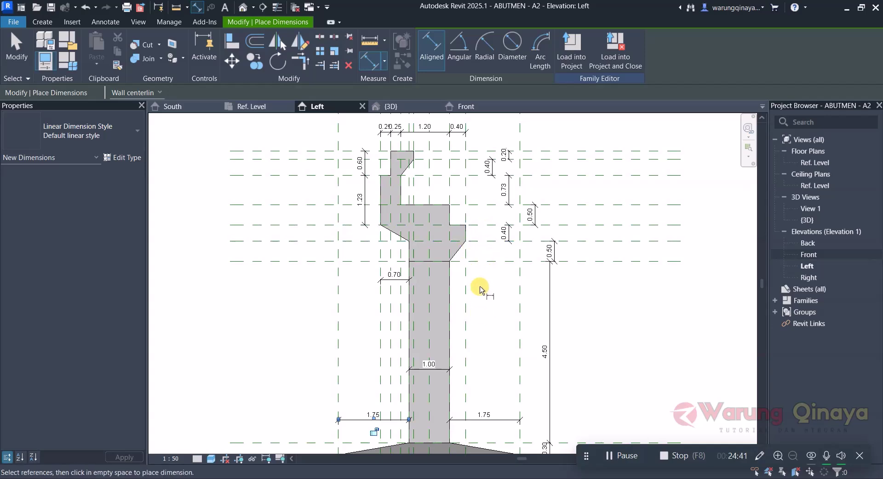
{"action": "key", "text": "Escape"}
{"action": "scroll", "coordinate": [538, 322], "scroll_direction": "down", "scroll_amount": 1}
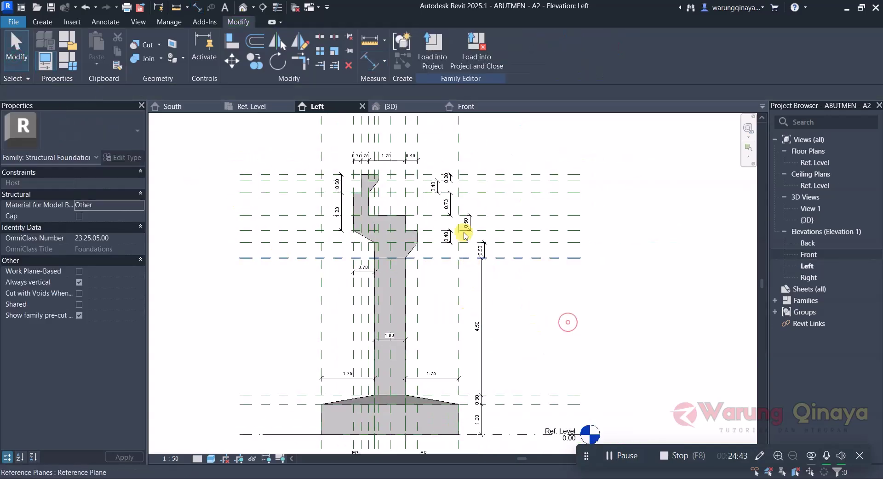
Select the 4.50 pile-cap width dimension and start a new label parameter for it.
{"action": "scroll", "coordinate": [456, 266], "scroll_direction": "down", "scroll_amount": 1}
{"action": "scroll", "coordinate": [438, 380], "scroll_direction": "up", "scroll_amount": 2}
{"action": "scroll", "coordinate": [398, 405], "scroll_direction": "up", "scroll_amount": 2}
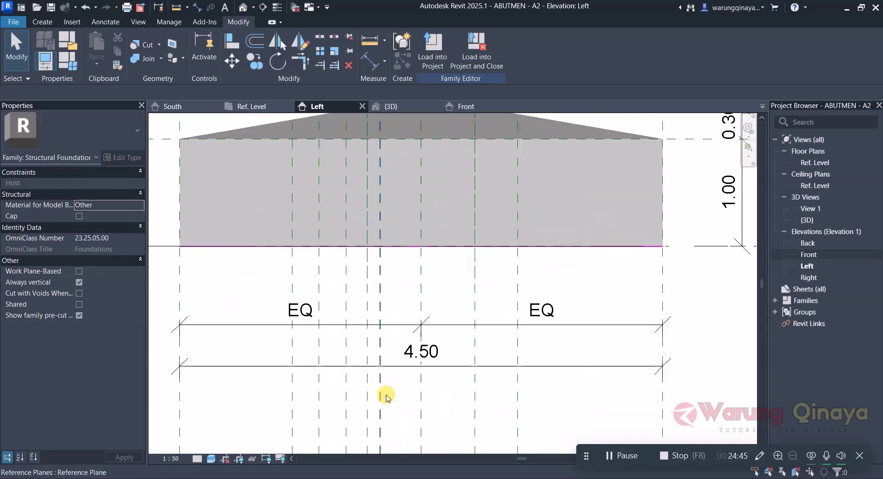
{"action": "left_click", "coordinate": [451, 367]}
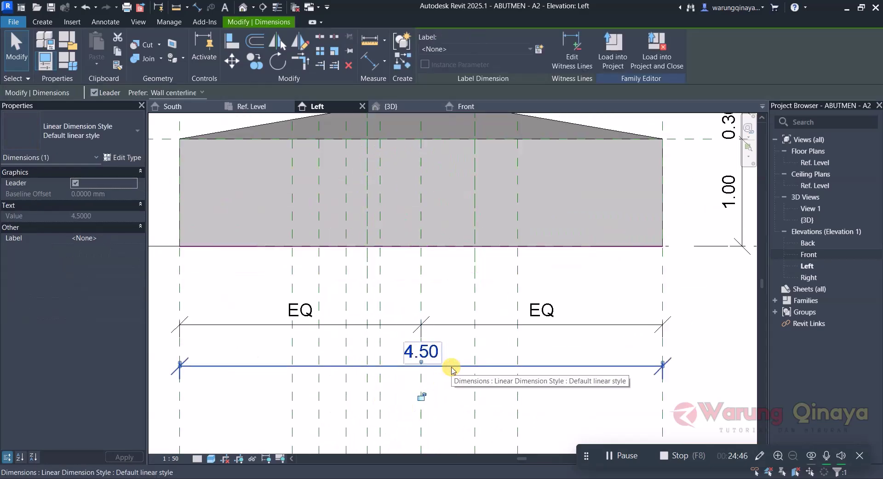
{"action": "left_click", "coordinate": [540, 49]}
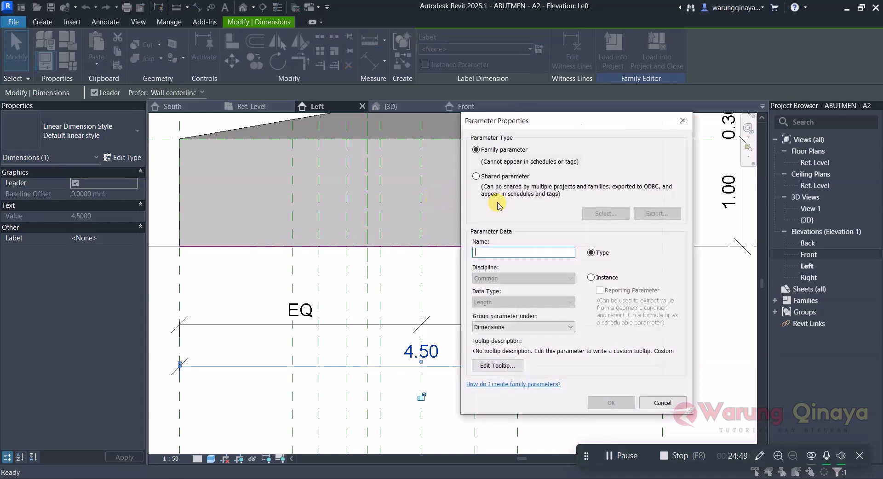
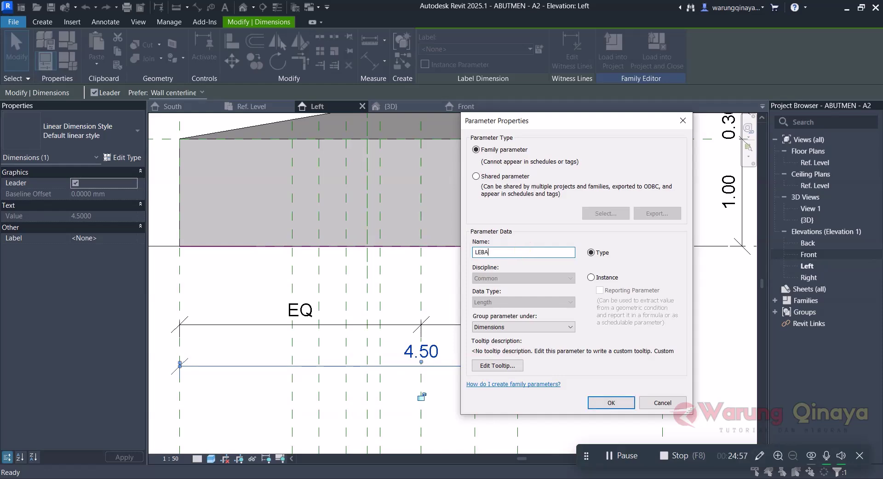
Confirm the LEBAR type parameter on the 4.50 base width dimension.
{"action": "left_click", "coordinate": [623, 407]}
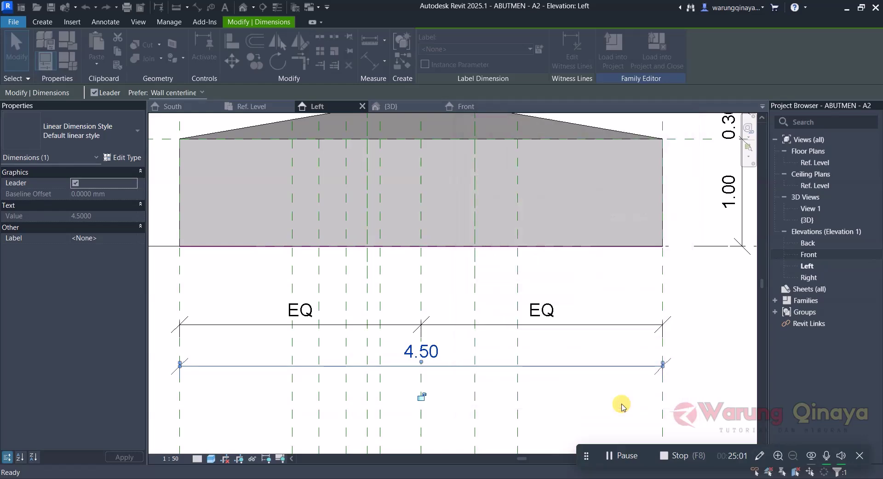
{"action": "left_click", "coordinate": [554, 391]}
{"action": "scroll", "coordinate": [414, 359], "scroll_direction": "down", "scroll_amount": 3}
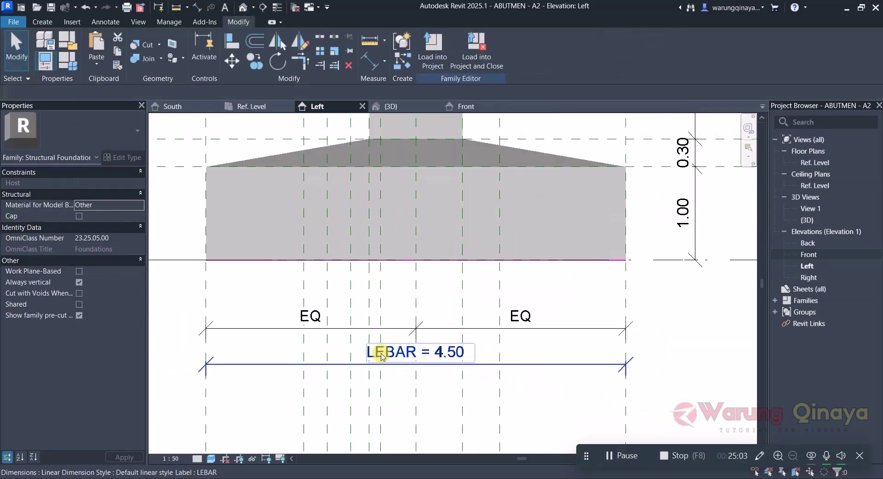
{"action": "scroll", "coordinate": [385, 354], "scroll_direction": "down", "scroll_amount": 2}
{"action": "scroll", "coordinate": [518, 275], "scroll_direction": "up", "scroll_amount": 3}
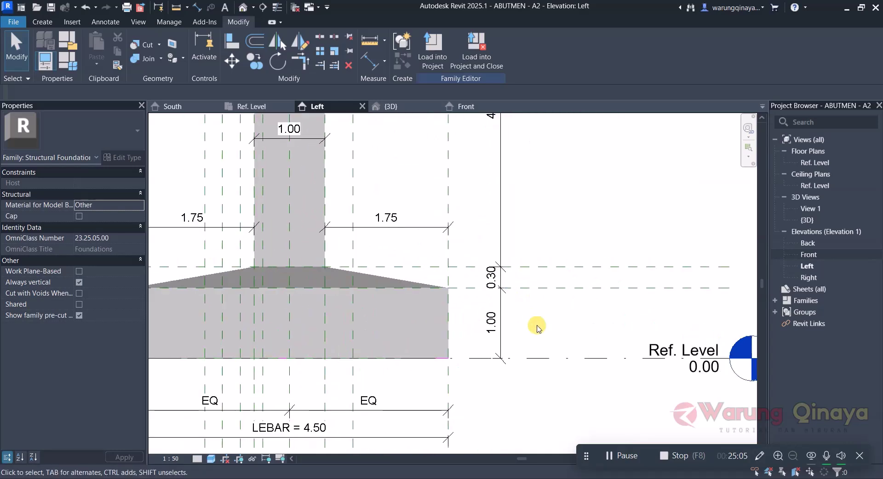
Label the 1.00 pile cap thickness dimension with a new type parameter, T. PILE CAP.
{"action": "left_click", "coordinate": [506, 326]}
{"action": "left_click", "coordinate": [539, 48]}
{"action": "type", "text": "T. PILE CAP"}
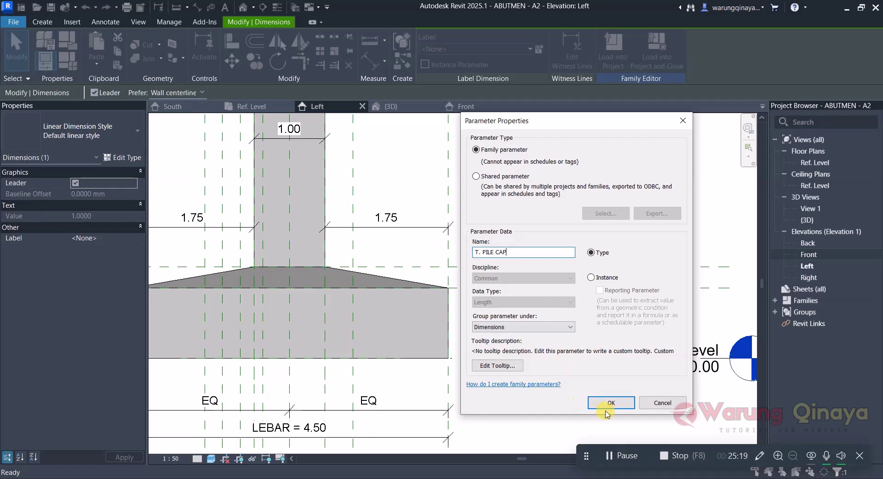
{"action": "left_click", "coordinate": [610, 404]}
Label the 4.50 vertical abutment body dimension with a new length type parameter, T. BADAN ABUTMEN.
{"action": "left_click", "coordinate": [554, 213]}
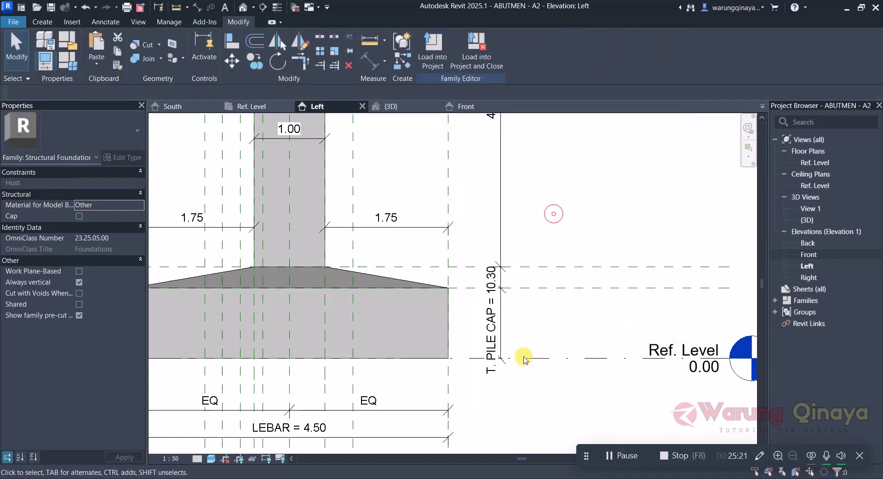
{"action": "scroll", "coordinate": [495, 382], "scroll_direction": "down", "scroll_amount": 3}
{"action": "scroll", "coordinate": [465, 325], "scroll_direction": "up", "scroll_amount": 1}
{"action": "scroll", "coordinate": [465, 337], "scroll_direction": "up", "scroll_amount": 1}
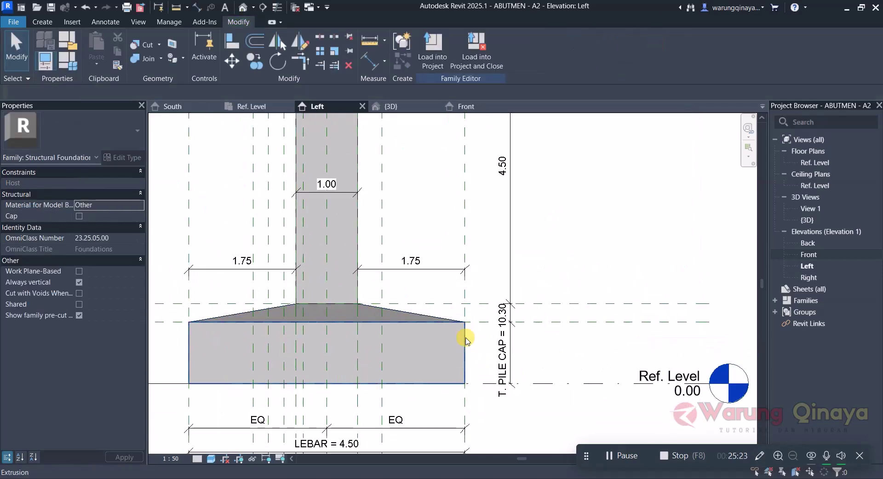
{"action": "scroll", "coordinate": [477, 350], "scroll_direction": "down", "scroll_amount": 2}
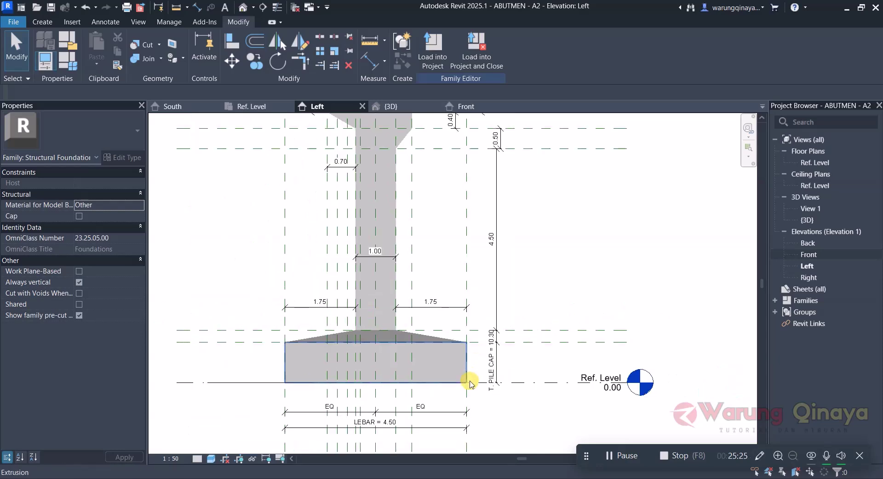
{"action": "scroll", "coordinate": [468, 381], "scroll_direction": "down", "scroll_amount": 1}
{"action": "scroll", "coordinate": [463, 266], "scroll_direction": "up", "scroll_amount": 1}
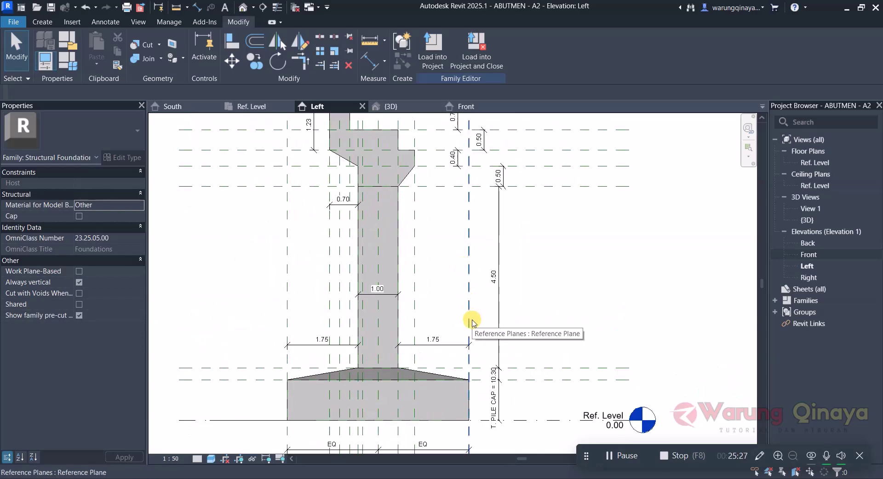
{"action": "scroll", "coordinate": [478, 320], "scroll_direction": "down", "scroll_amount": 1}
{"action": "scroll", "coordinate": [492, 313], "scroll_direction": "up", "scroll_amount": 2}
{"action": "left_click", "coordinate": [496, 312]}
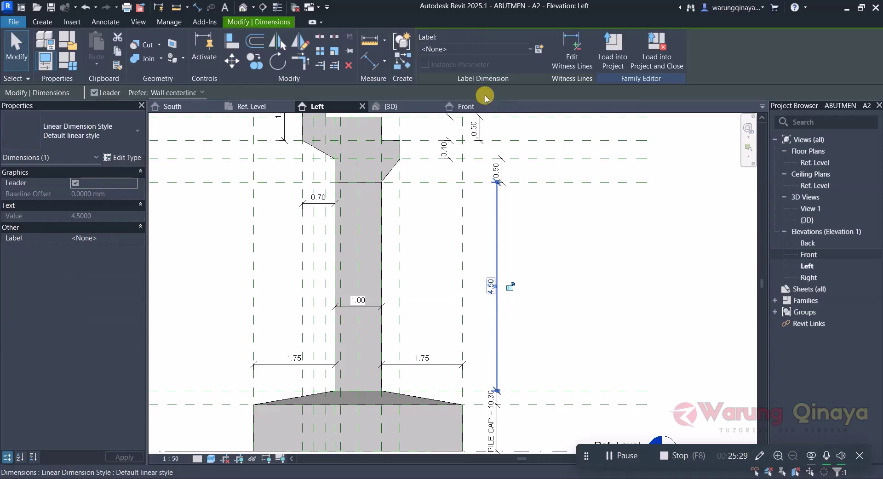
{"action": "left_click", "coordinate": [537, 49]}
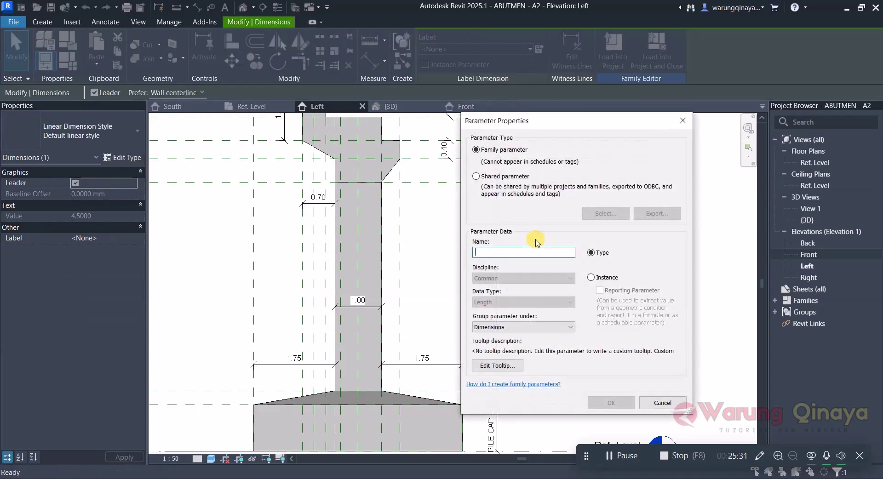
{"action": "type", "text": "T. BADAN ABUTMEN"}
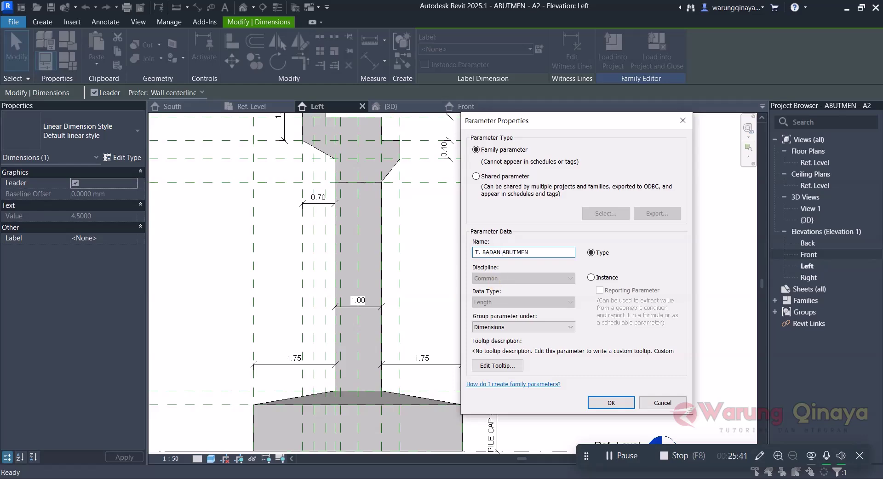
{"action": "left_click", "coordinate": [597, 404]}
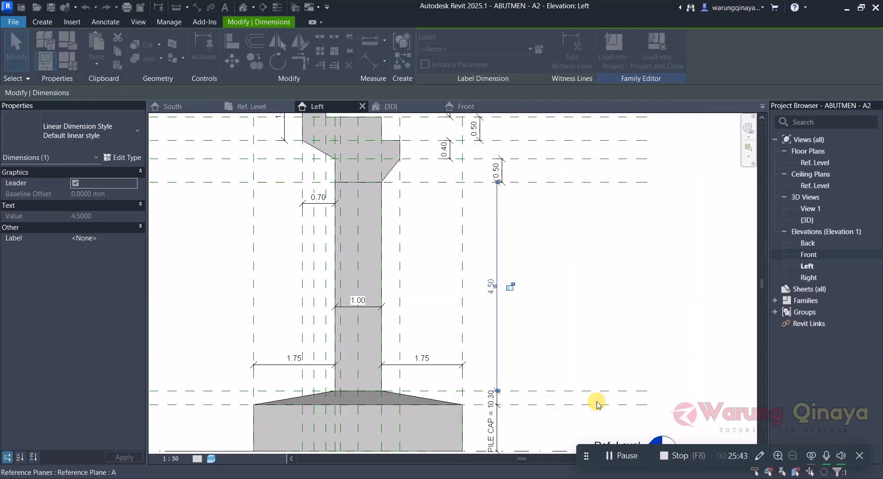
{"action": "left_click", "coordinate": [559, 281]}
{"action": "scroll", "coordinate": [559, 280], "scroll_direction": "down", "scroll_amount": 2}
{"action": "scroll", "coordinate": [510, 215], "scroll_direction": "up", "scroll_amount": 2}
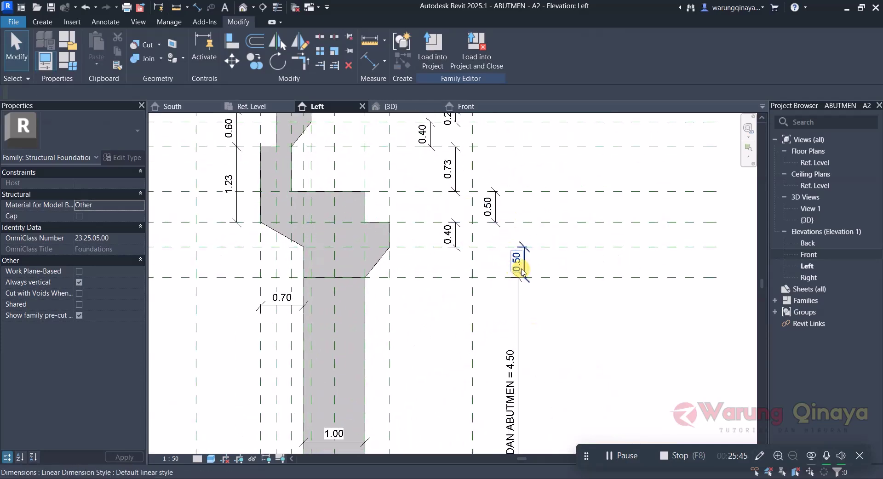
Label the 0.60 dimension at the wall top as type parameter H1.
{"action": "scroll", "coordinate": [517, 262], "scroll_direction": "down", "scroll_amount": 2}
{"action": "scroll", "coordinate": [480, 292], "scroll_direction": "up", "scroll_amount": 2}
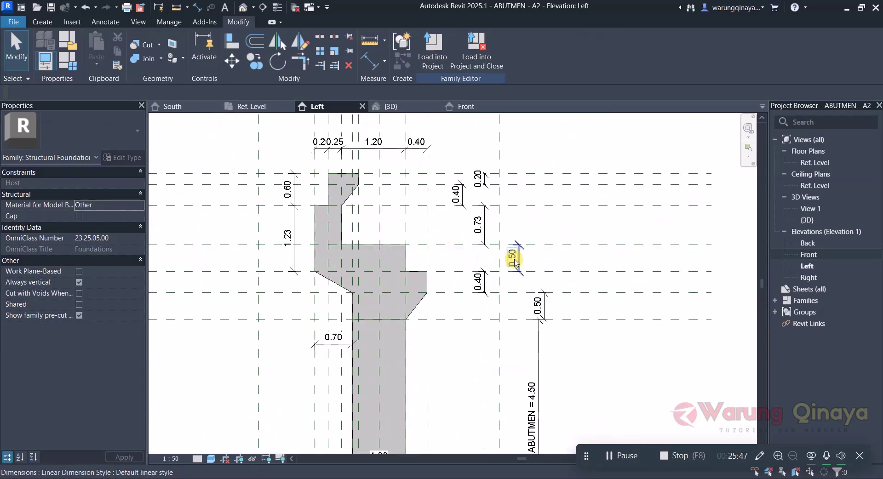
{"action": "scroll", "coordinate": [469, 282], "scroll_direction": "down", "scroll_amount": 2}
{"action": "scroll", "coordinate": [380, 236], "scroll_direction": "down", "scroll_amount": 1}
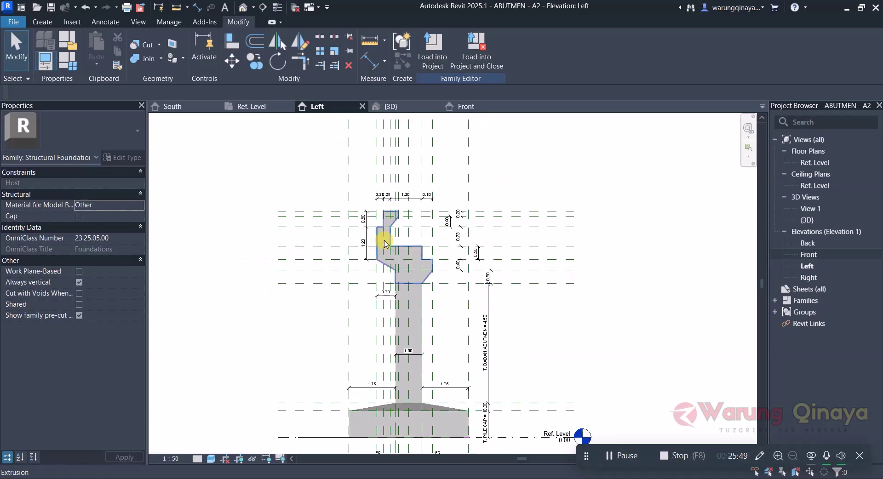
{"action": "scroll", "coordinate": [416, 276], "scroll_direction": "up", "scroll_amount": 1}
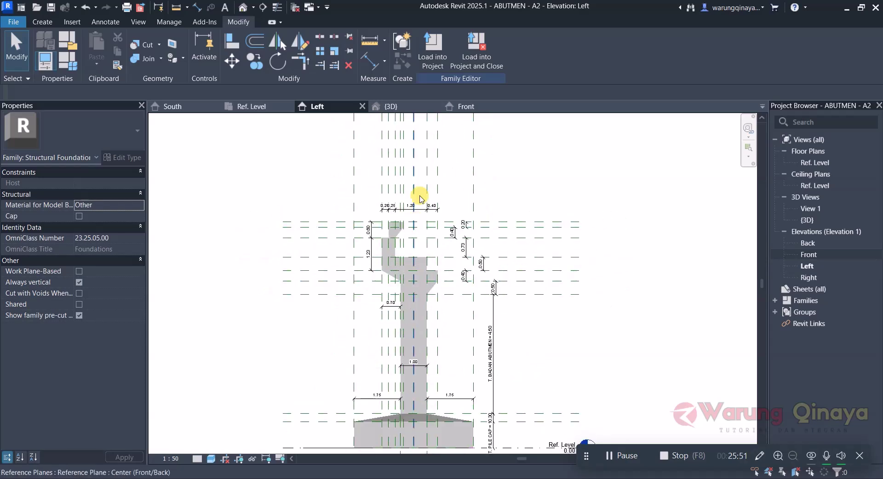
{"action": "scroll", "coordinate": [417, 197], "scroll_direction": "up", "scroll_amount": 2}
{"action": "scroll", "coordinate": [396, 195], "scroll_direction": "down", "scroll_amount": 1}
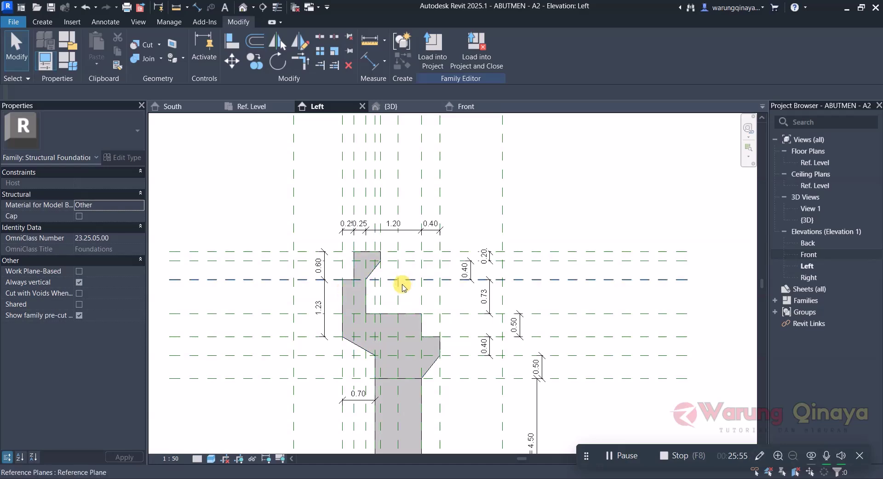
{"action": "scroll", "coordinate": [440, 306], "scroll_direction": "up", "scroll_amount": 1}
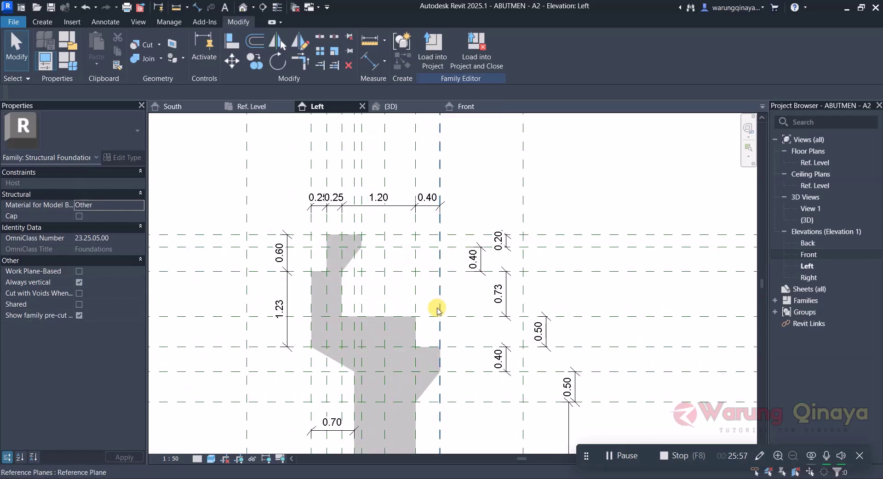
{"action": "left_click", "coordinate": [290, 261]}
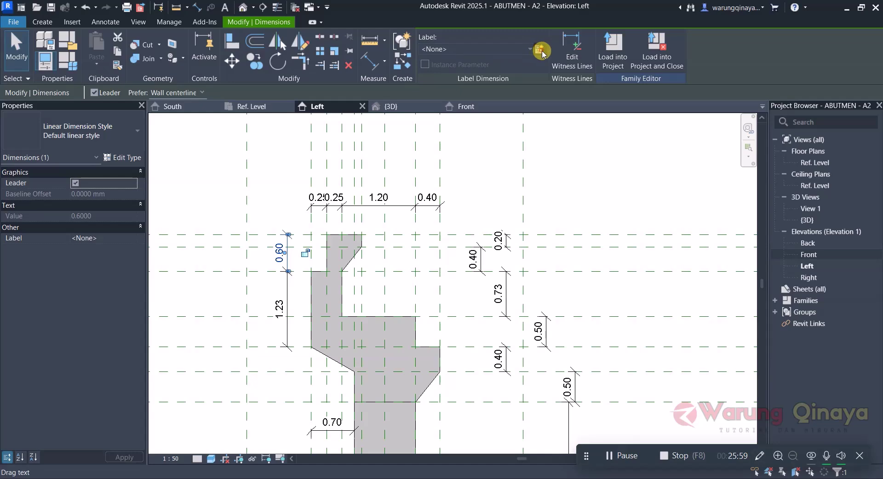
{"action": "left_click", "coordinate": [541, 50]}
{"action": "type", "text": "H1"}
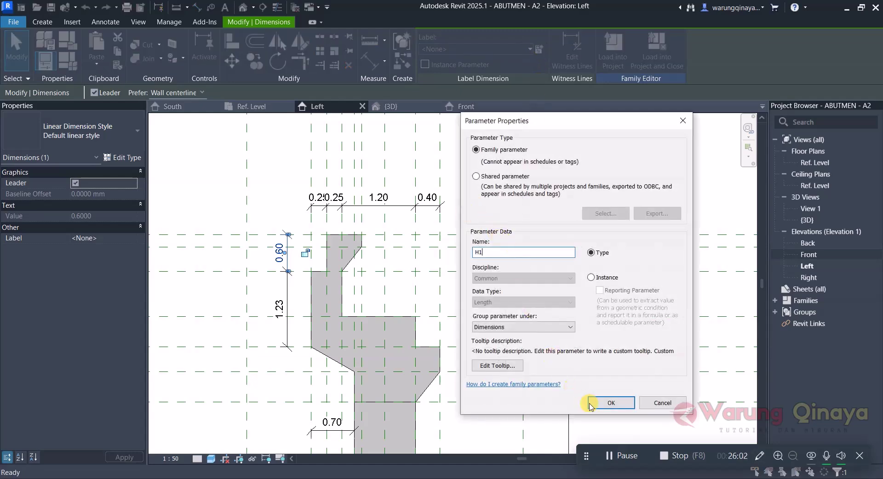
{"action": "left_click", "coordinate": [591, 403]}
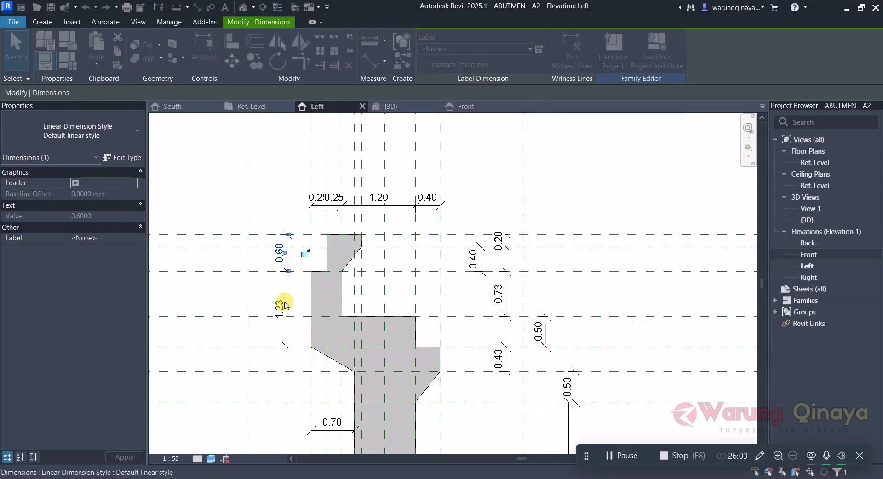
Label the 1.23 dimension as H2 and the 0.20 dimension as H3.
{"action": "left_click", "coordinate": [539, 49]}
{"action": "type", "text": "H2"}
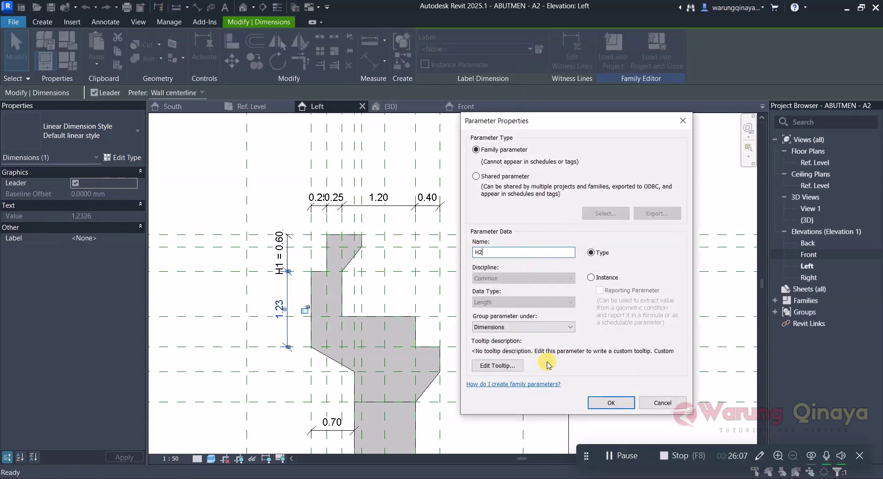
{"action": "left_click", "coordinate": [607, 404]}
{"action": "left_click", "coordinate": [504, 242]}
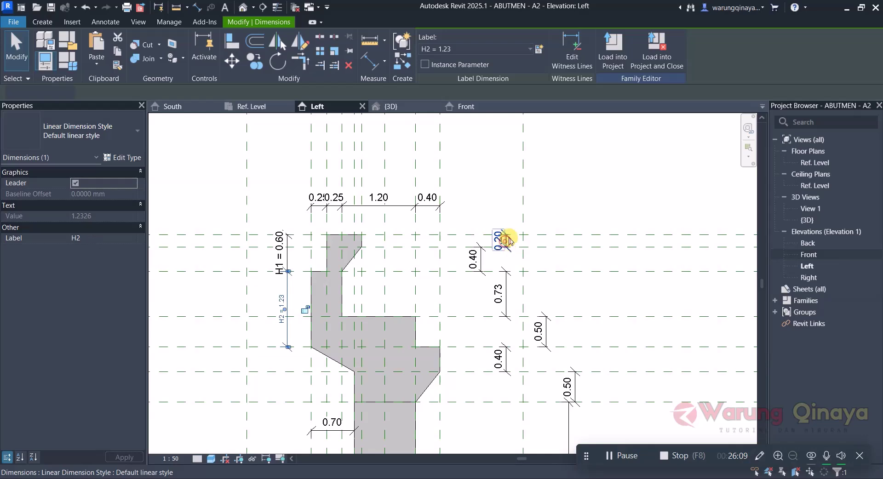
{"action": "left_click", "coordinate": [540, 49]}
{"action": "type", "text": "H3"}
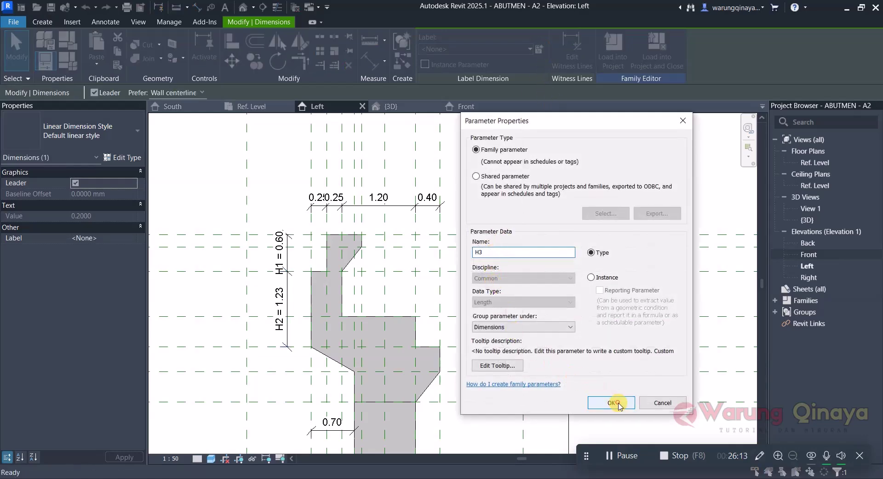
{"action": "left_click", "coordinate": [615, 403]}
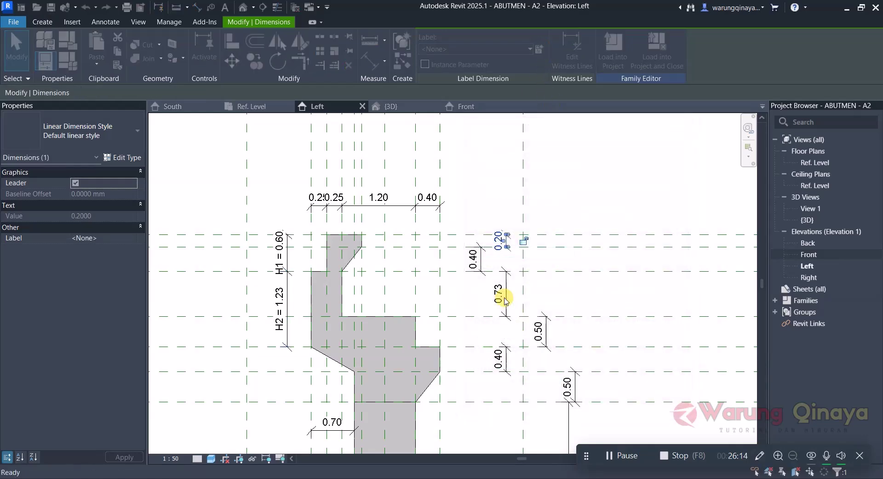
Delete the redundant 0.40 dimension beside H3.
{"action": "left_click", "coordinate": [481, 260]}
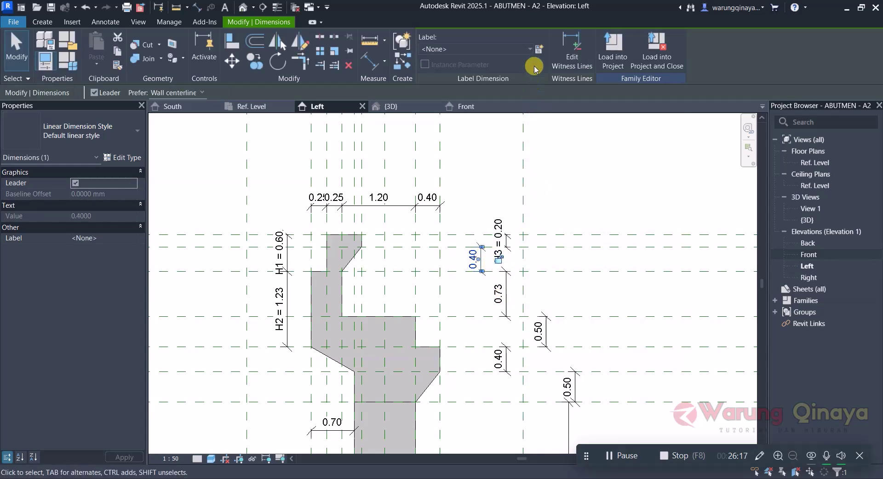
{"action": "left_click", "coordinate": [568, 296]}
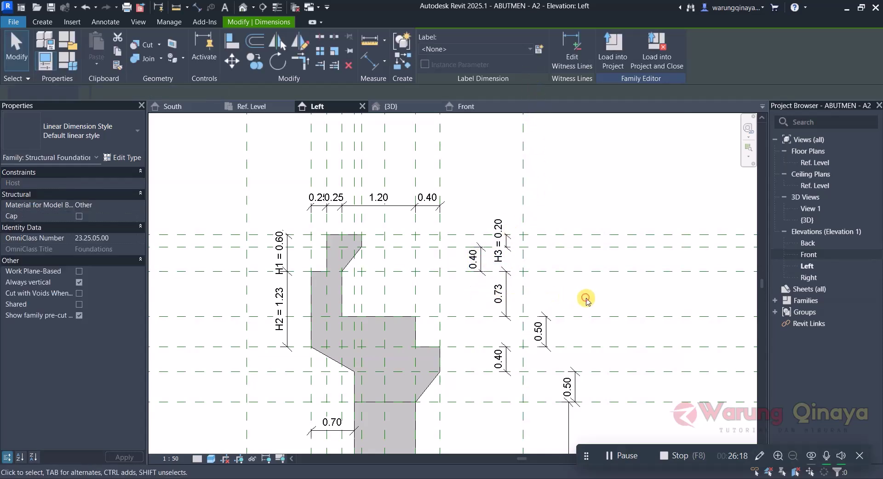
{"action": "left_click", "coordinate": [485, 264]}
{"action": "left_click", "coordinate": [349, 65]}
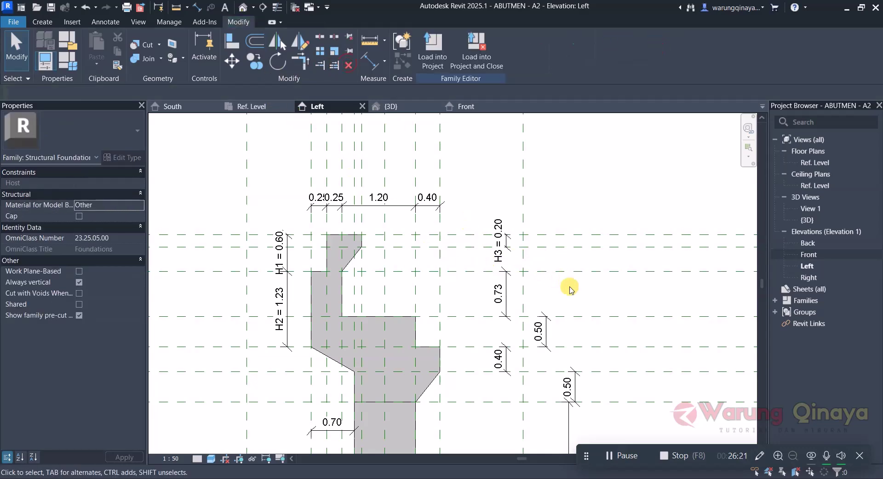
{"action": "left_click", "coordinate": [503, 296]}
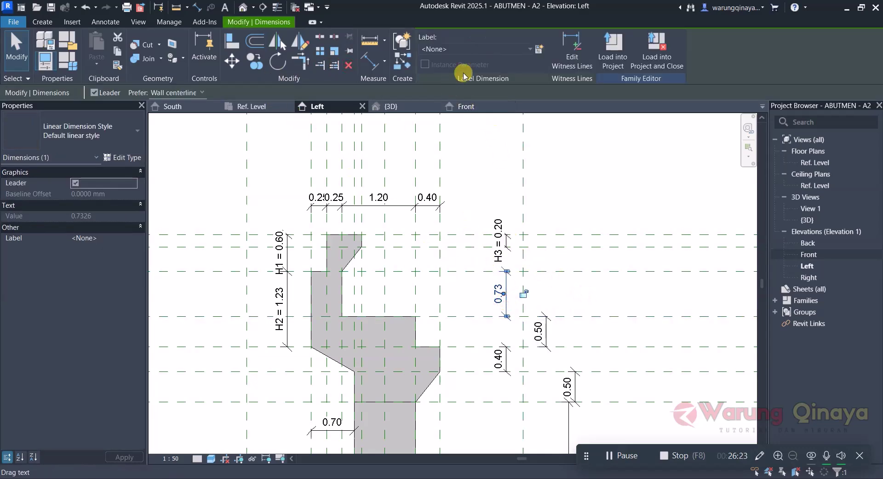
Label the 0.73 dimension as H4, then attempt H5 on the 0.50 dimension, cancelling the overconstraint error.
{"action": "left_click", "coordinate": [523, 295]}
{"action": "type", "text": "H4"}
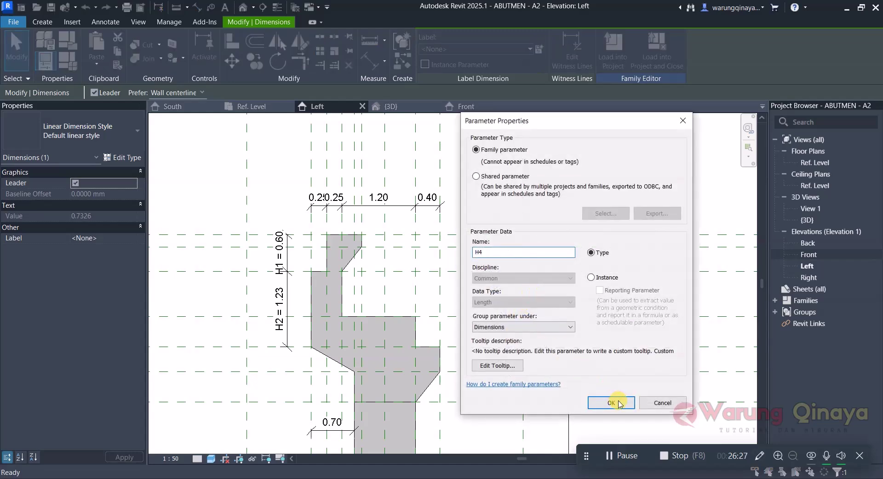
{"action": "left_click", "coordinate": [619, 404]}
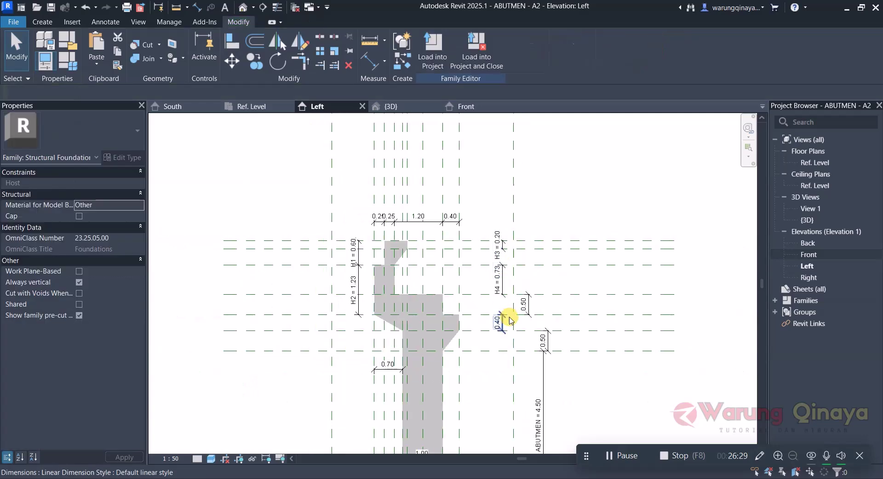
{"action": "middle_click_drag", "start_coordinate": [509, 305], "coordinate": [502, 272]}
{"action": "left_click", "coordinate": [534, 299]}
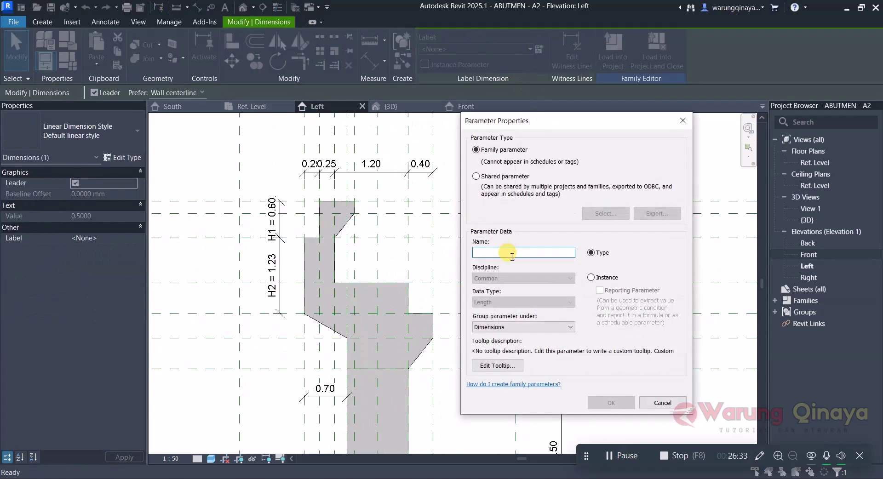
{"action": "type", "text": "H5"}
{"action": "left_click", "coordinate": [614, 404]}
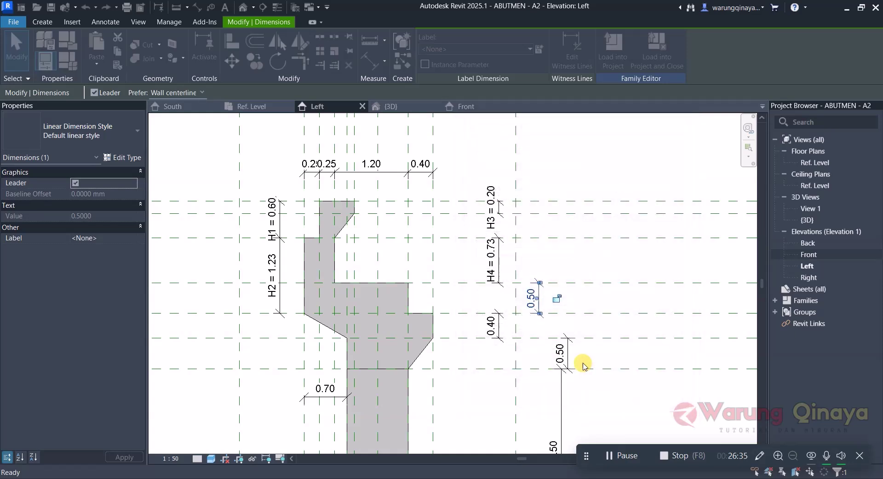
{"action": "scroll", "coordinate": [542, 354], "scroll_direction": "up", "scroll_amount": 2}
{"action": "key", "text": "Escape"}
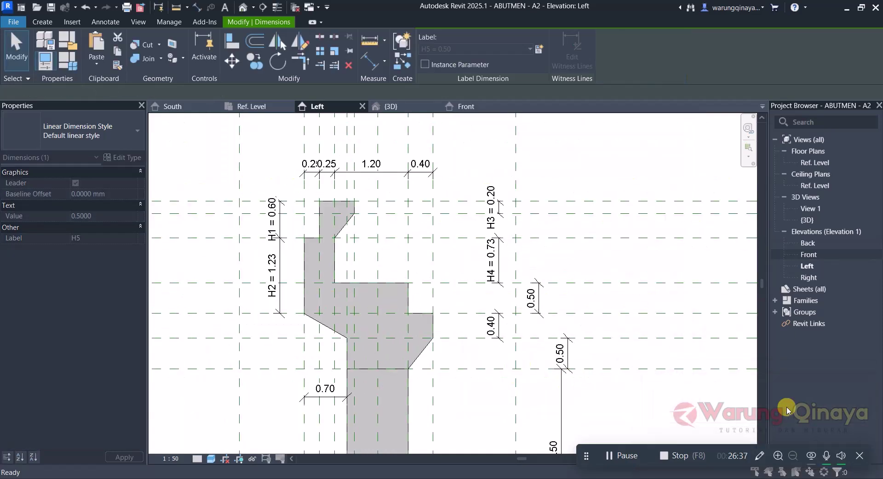
{"action": "scroll", "coordinate": [464, 304], "scroll_direction": "up", "scroll_amount": 2}
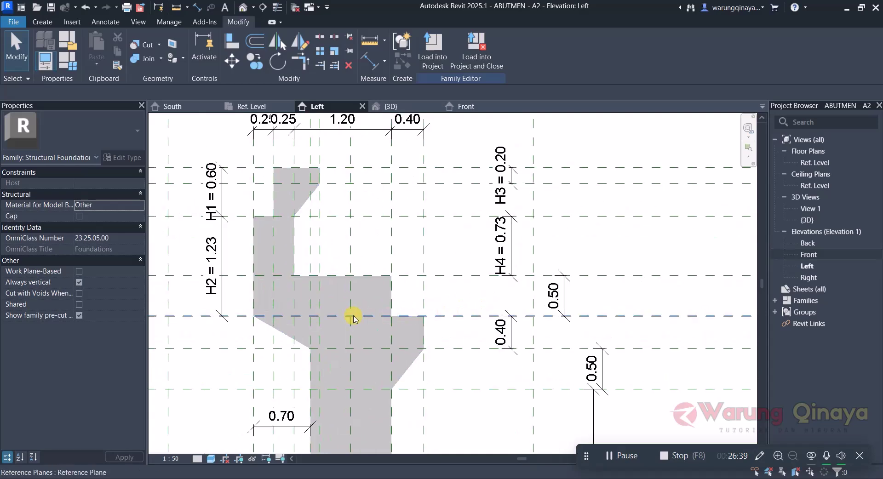
{"action": "scroll", "coordinate": [391, 321], "scroll_direction": "down", "scroll_amount": 1}
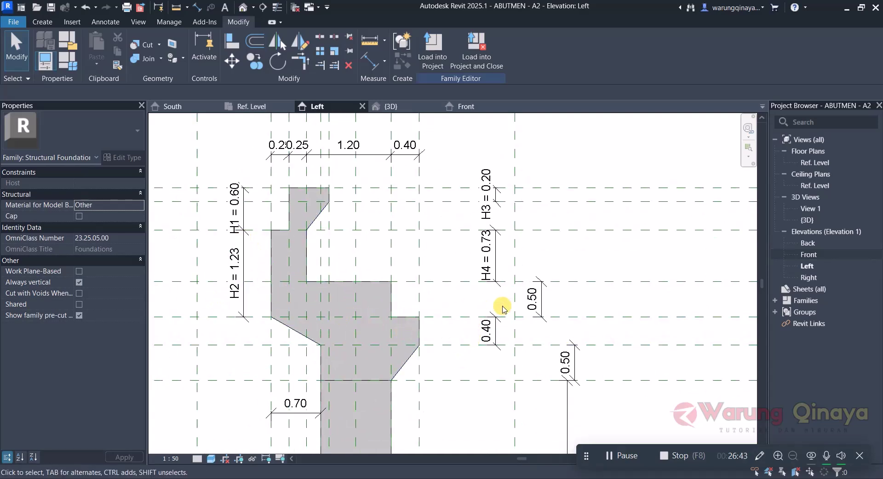
{"action": "scroll", "coordinate": [531, 296], "scroll_direction": "up", "scroll_amount": 1}
Label the 0.50 dimension as H5, removing the conflicting constraints.
{"action": "left_click", "coordinate": [546, 295]}
{"action": "type", "text": "H5"}
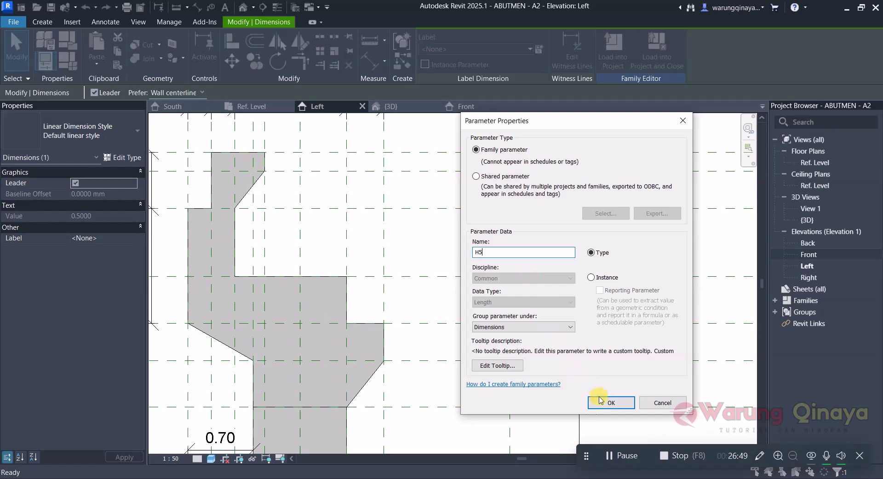
{"action": "left_click", "coordinate": [604, 402]}
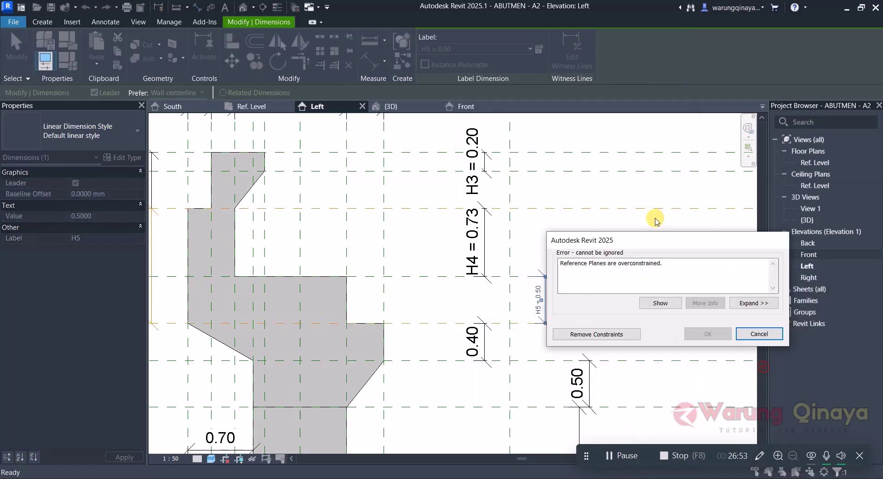
{"action": "mouse_move", "coordinate": [763, 370]}
{"action": "left_mouse_down"}
{"action": "mouse_move", "coordinate": [617, 204]}
{"action": "mouse_move", "coordinate": [721, 231]}
{"action": "left_mouse_up"}
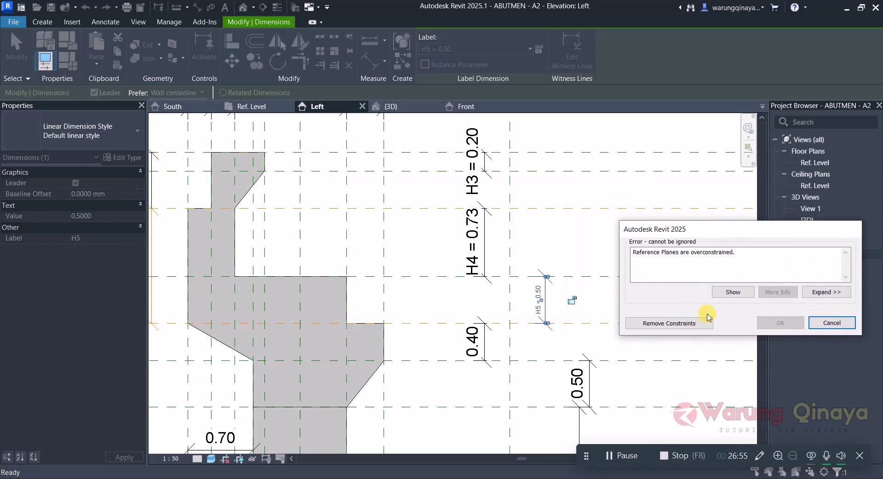
{"action": "left_click", "coordinate": [688, 325]}
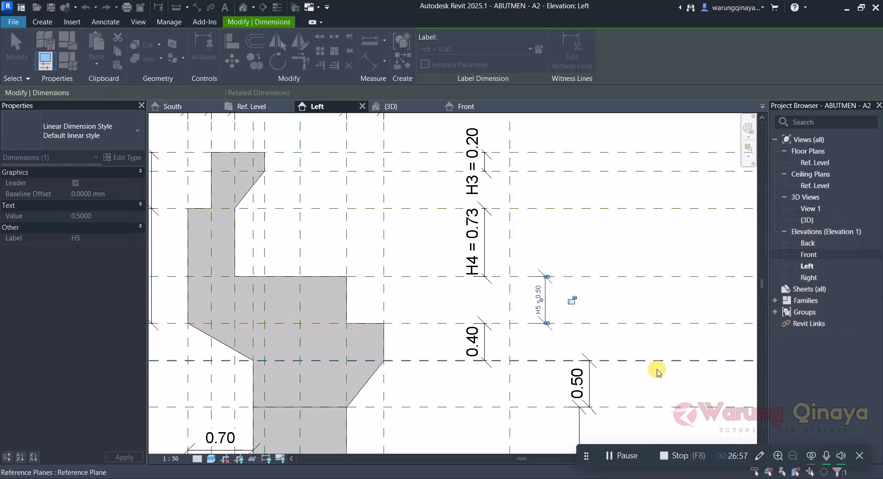
{"action": "left_click", "coordinate": [570, 347]}
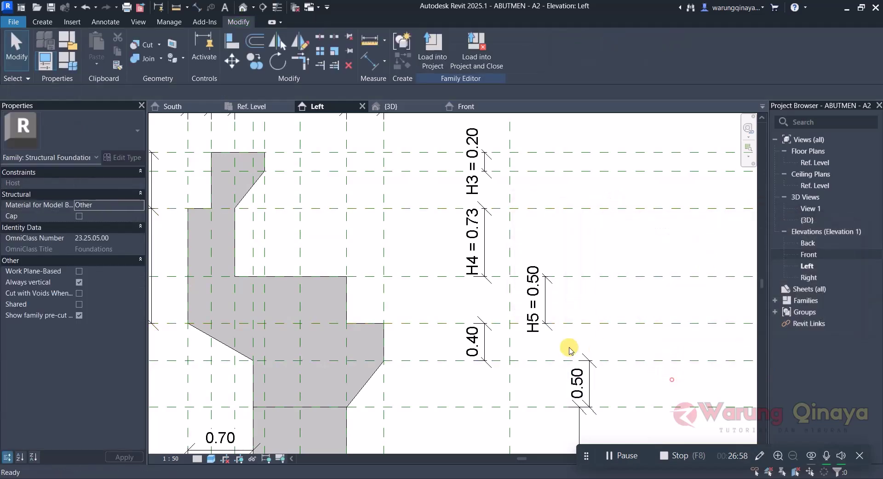
{"action": "left_click", "coordinate": [536, 299]}
{"action": "scroll", "coordinate": [502, 318], "scroll_direction": "down", "scroll_amount": 2}
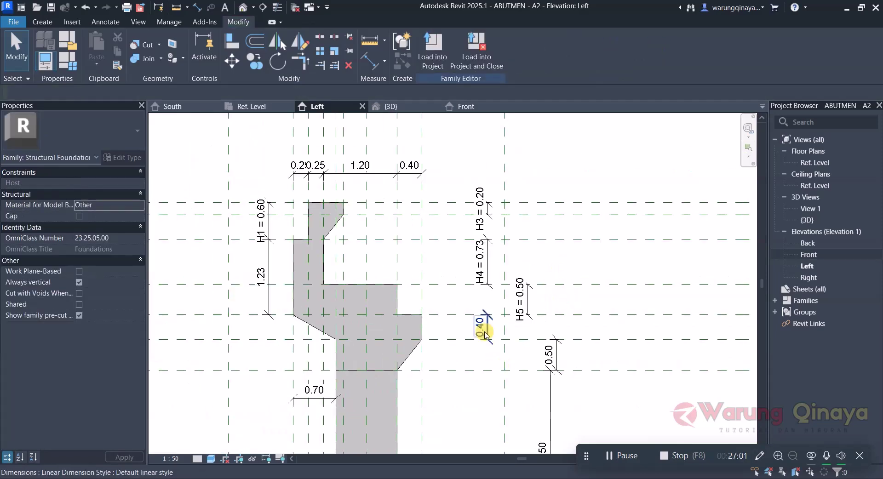
Label the 0.40 vertical dimension beside H5 with a new type parameter, H6.
{"action": "scroll", "coordinate": [488, 343], "scroll_direction": "up", "scroll_amount": 1}
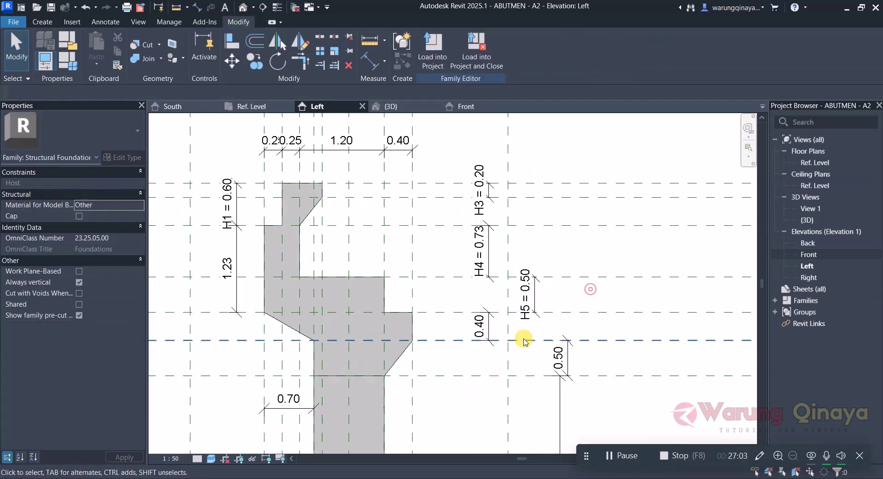
{"action": "left_click", "coordinate": [481, 324]}
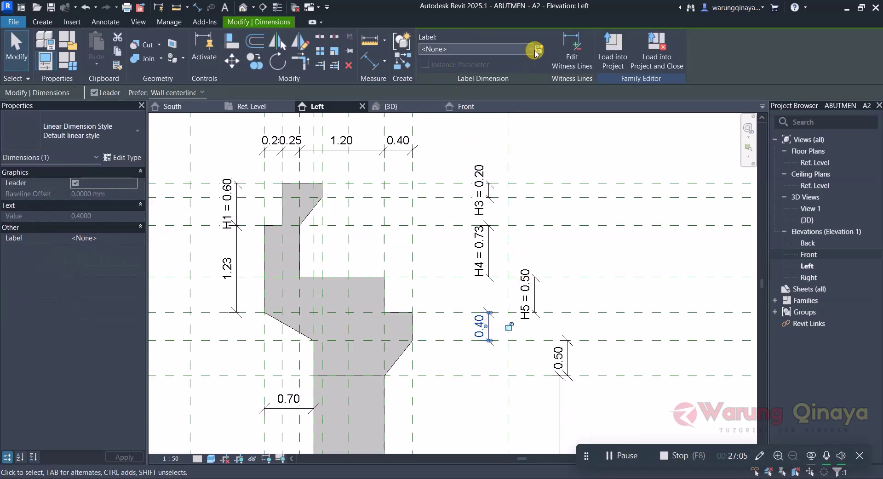
{"action": "left_click", "coordinate": [539, 49]}
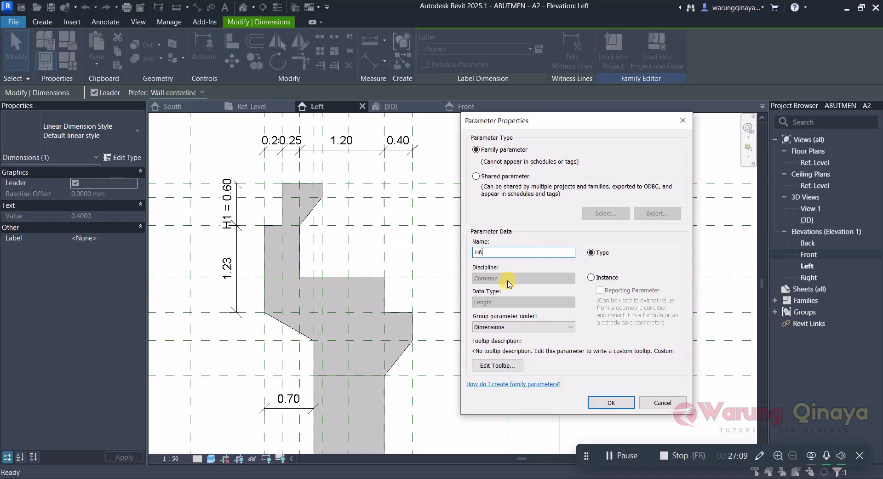
{"action": "left_click", "coordinate": [597, 405]}
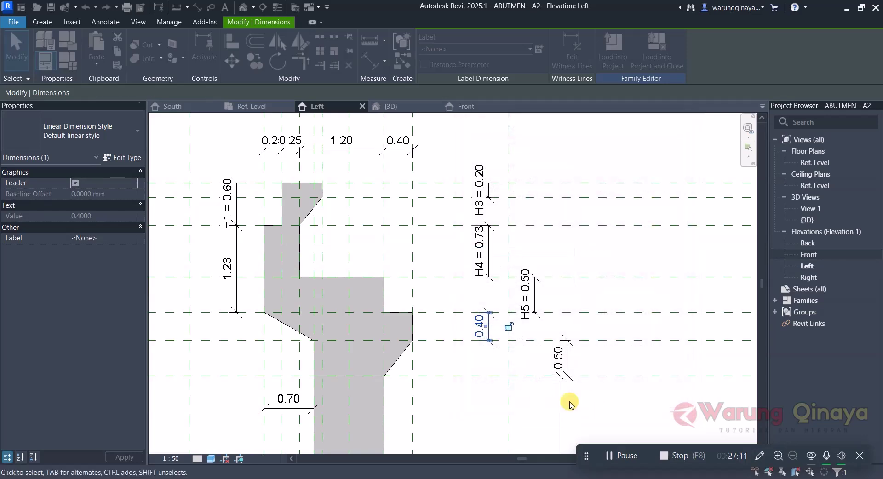
{"action": "left_click", "coordinate": [616, 407]}
{"action": "left_click", "coordinate": [565, 357]}
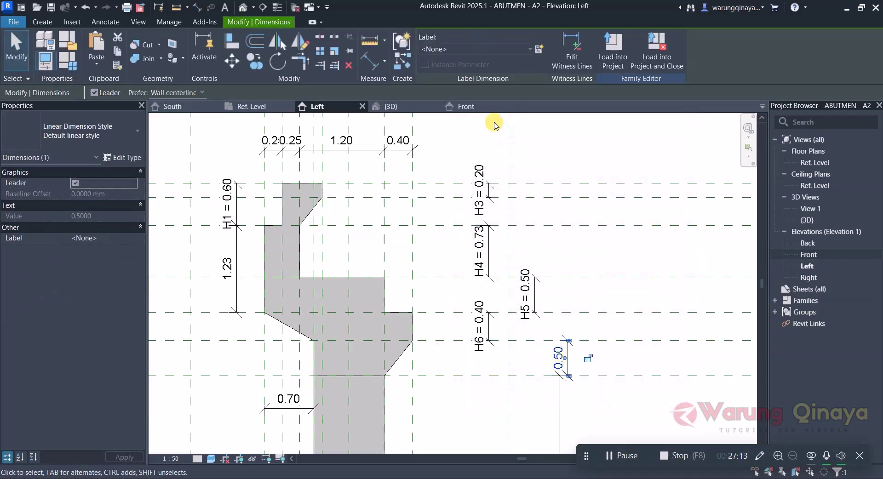
Label the lower 0.50 vertical dimension as type parameter H7.
{"action": "left_click", "coordinate": [534, 49]}
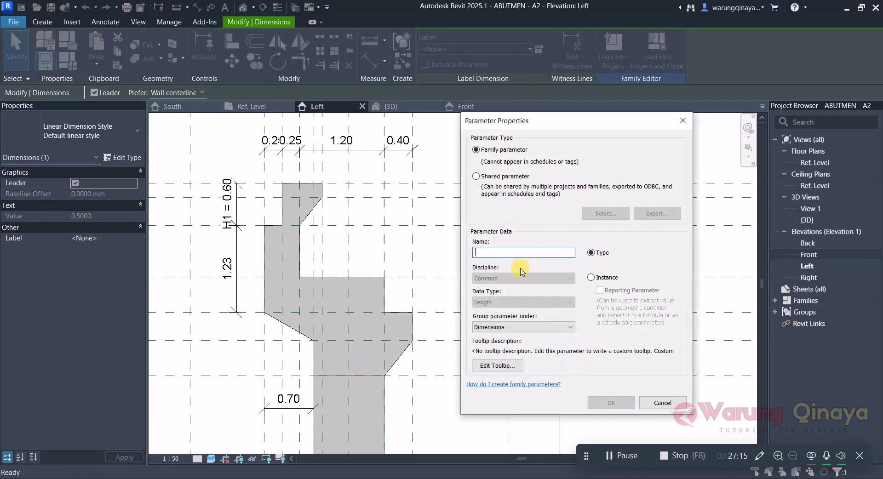
{"action": "type", "text": "H7"}
{"action": "left_click", "coordinate": [600, 407]}
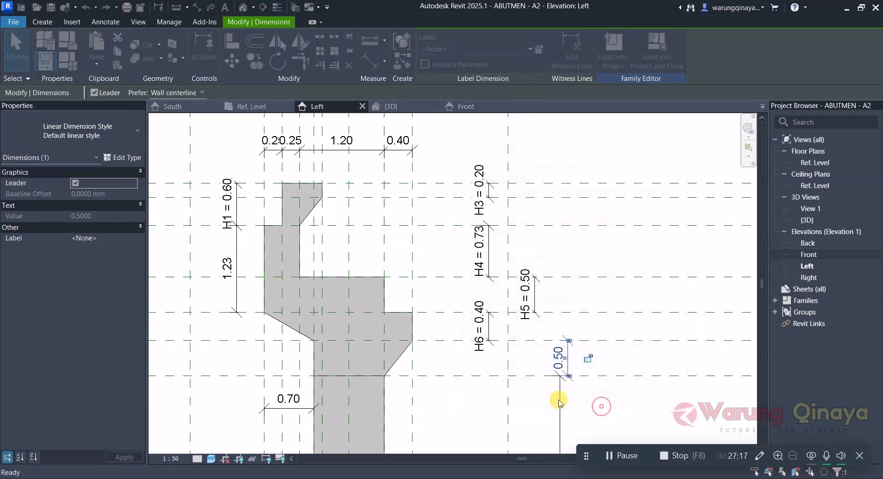
{"action": "left_click", "coordinate": [430, 164]}
{"action": "scroll", "coordinate": [412, 161], "scroll_direction": "down", "scroll_amount": 4}
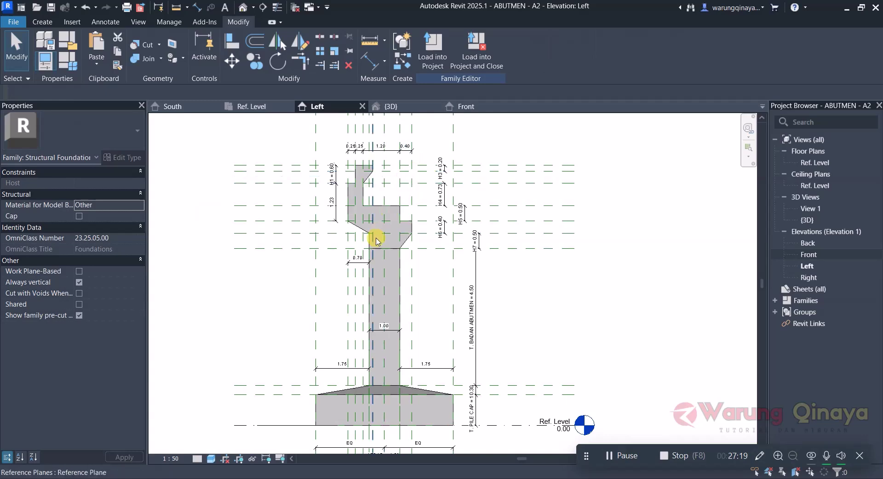
{"action": "scroll", "coordinate": [368, 156], "scroll_direction": "up", "scroll_amount": 3}
{"action": "scroll", "coordinate": [354, 150], "scroll_direction": "up", "scroll_amount": 2}
{"action": "scroll", "coordinate": [350, 147], "scroll_direction": "up", "scroll_amount": 2}
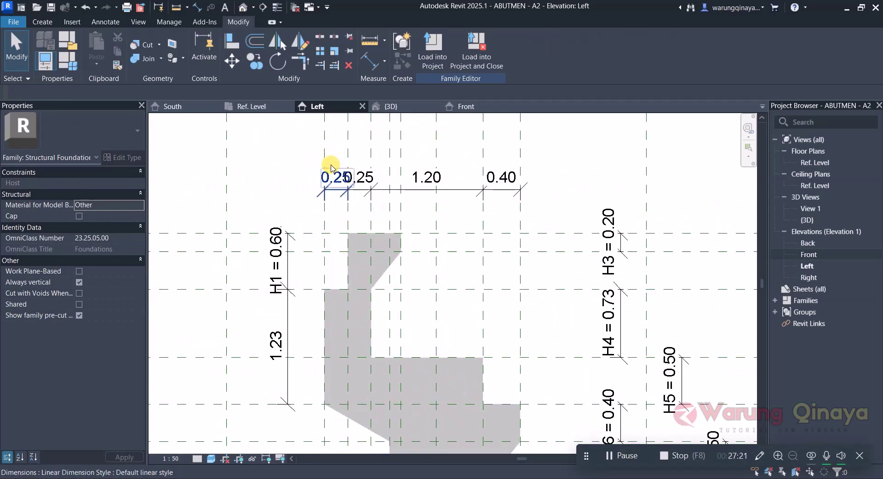
Inspect the top width dimensions and the existing 0.30 pile cap dimension.
{"action": "left_click", "coordinate": [335, 178]}
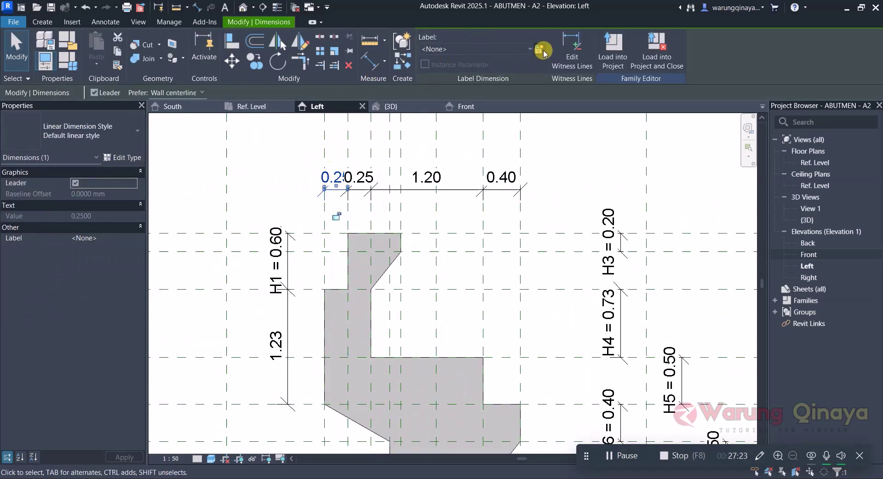
{"action": "scroll", "coordinate": [440, 169], "scroll_direction": "down", "scroll_amount": 4}
{"action": "scroll", "coordinate": [420, 365], "scroll_direction": "up", "scroll_amount": 2}
{"action": "scroll", "coordinate": [476, 394], "scroll_direction": "up", "scroll_amount": 2}
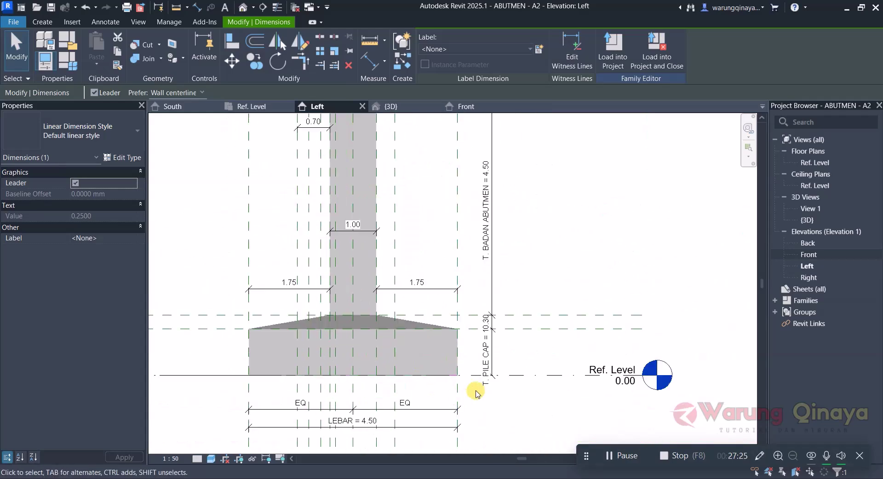
{"action": "scroll", "coordinate": [476, 393], "scroll_direction": "up", "scroll_amount": 2}
{"action": "key", "text": "Escape"}
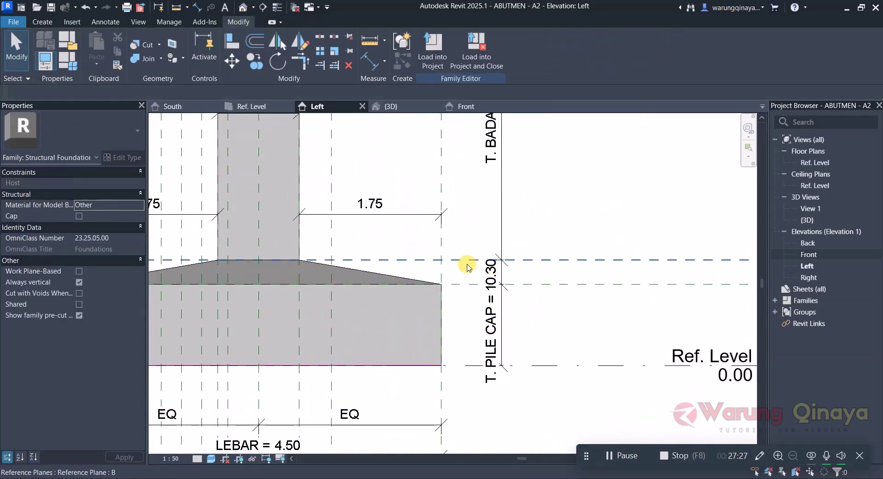
{"action": "left_click", "coordinate": [500, 272]}
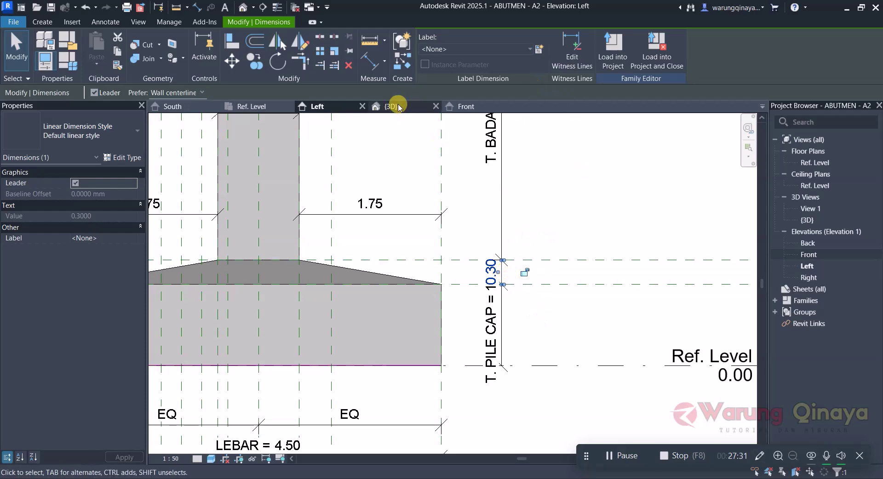
Add a 0.30 aligned dimension (DI) between the two pile-cap reference planes.
{"action": "key", "text": "Escape"}
{"action": "key", "text": "d"}
{"action": "key", "text": "i"}
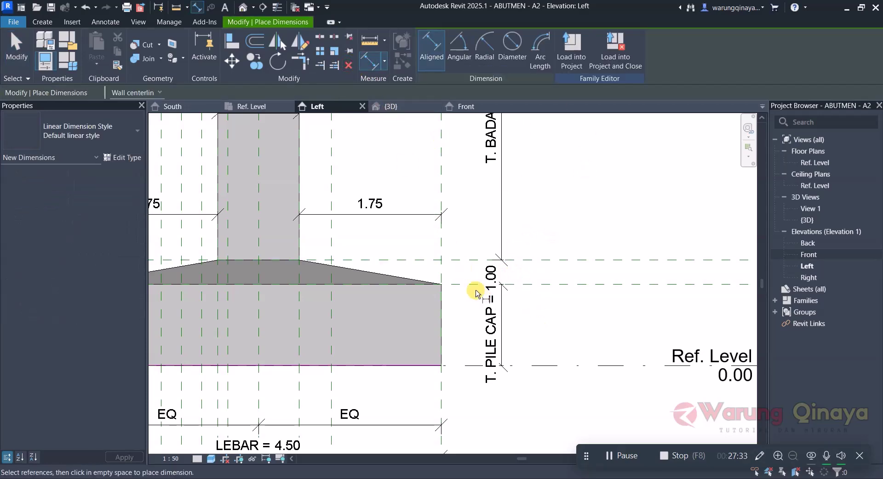
{"action": "left_click", "coordinate": [474, 284]}
{"action": "left_click", "coordinate": [465, 260]}
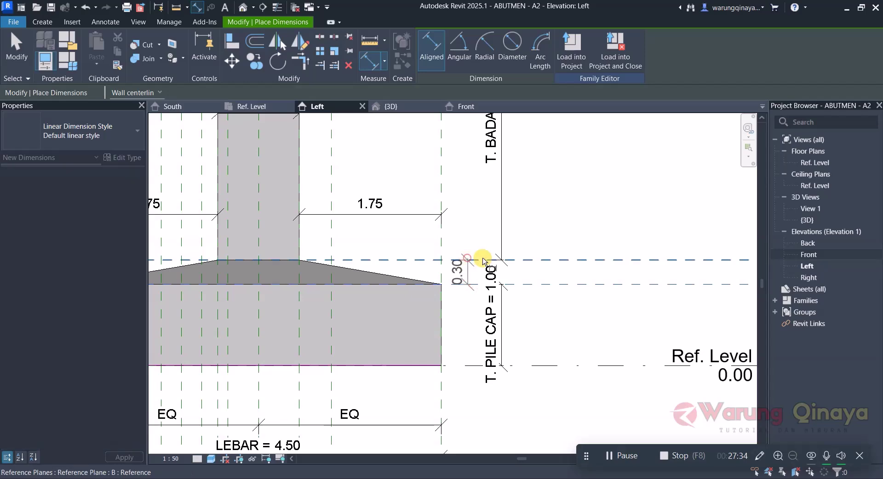
{"action": "left_click", "coordinate": [465, 238]}
{"action": "key", "text": "Escape"}
Label the new 0.30 dimension as H8 after the duplicate H7 name is rejected.
{"action": "left_click", "coordinate": [468, 274]}
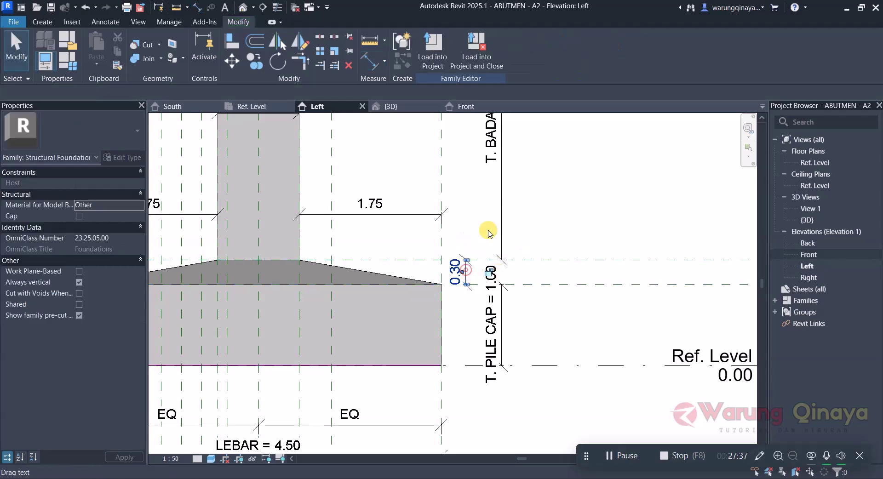
{"action": "left_click", "coordinate": [539, 51]}
{"action": "type", "text": "H7"}
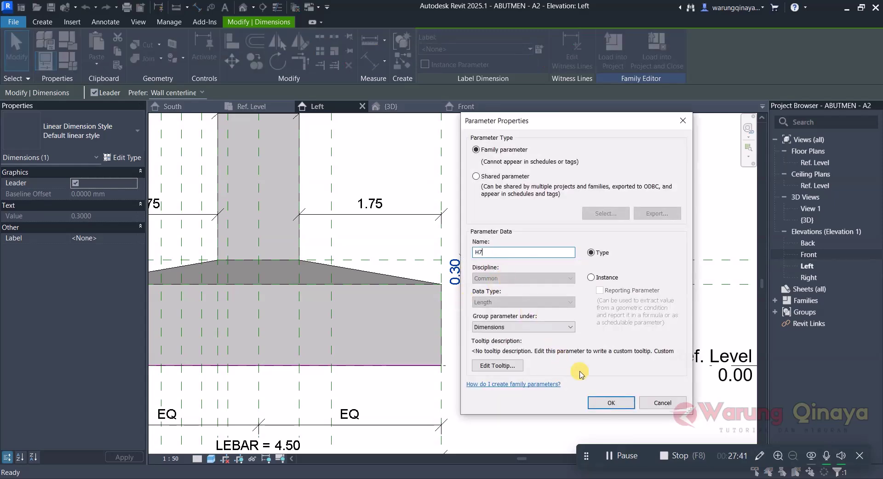
{"action": "left_click", "coordinate": [613, 404]}
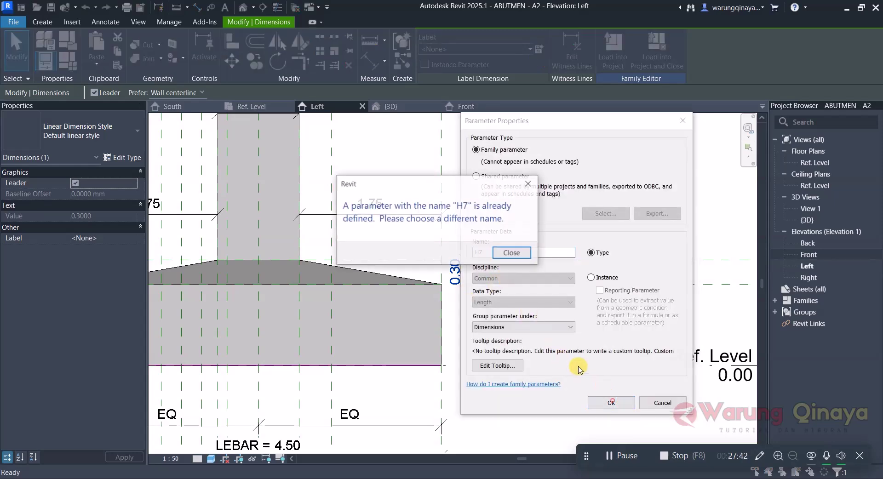
{"action": "left_click", "coordinate": [512, 252]}
{"action": "type", "text": "H8"}
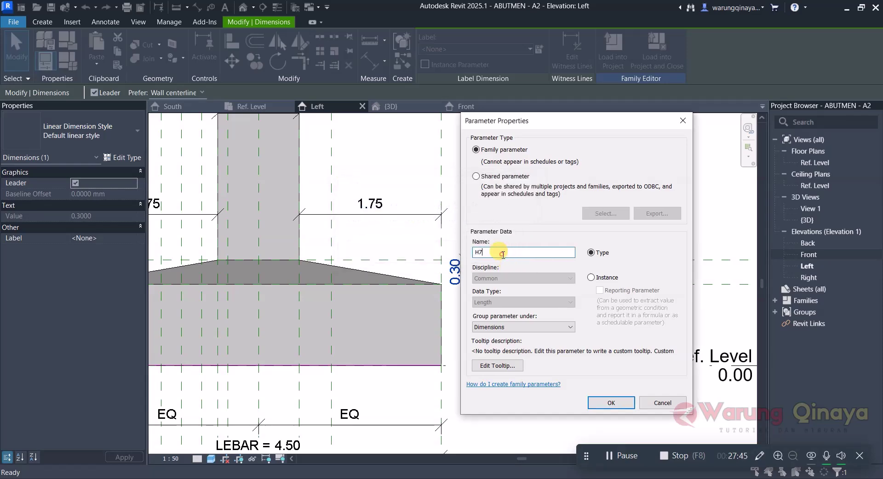
{"action": "left_click", "coordinate": [612, 403]}
{"action": "scroll", "coordinate": [536, 367], "scroll_direction": "down", "scroll_amount": 3}
Label the first 0.25 top width dimension as type parameter B1.
{"action": "scroll", "coordinate": [537, 367], "scroll_direction": "down", "scroll_amount": 1}
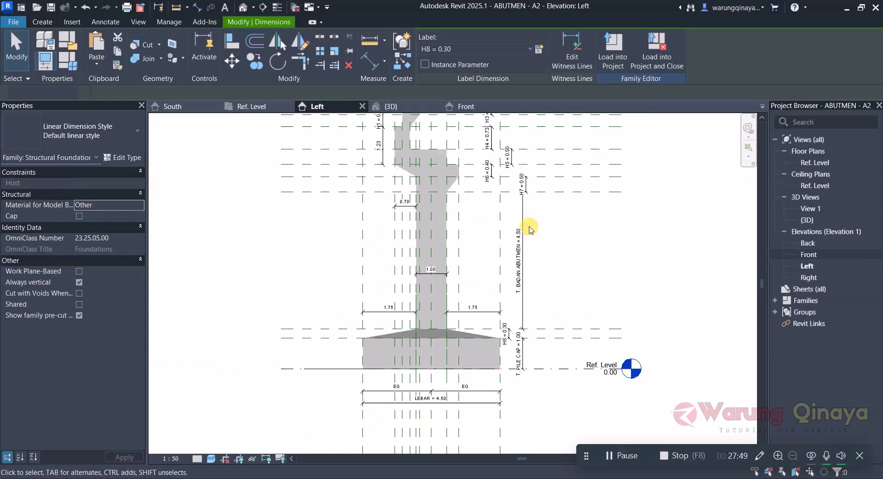
{"action": "left_click", "coordinate": [531, 229]}
{"action": "scroll", "coordinate": [525, 197], "scroll_direction": "up", "scroll_amount": 3}
{"action": "scroll", "coordinate": [527, 211], "scroll_direction": "down", "scroll_amount": 3}
{"action": "scroll", "coordinate": [511, 299], "scroll_direction": "down", "scroll_amount": 2}
{"action": "scroll", "coordinate": [531, 403], "scroll_direction": "up", "scroll_amount": 2}
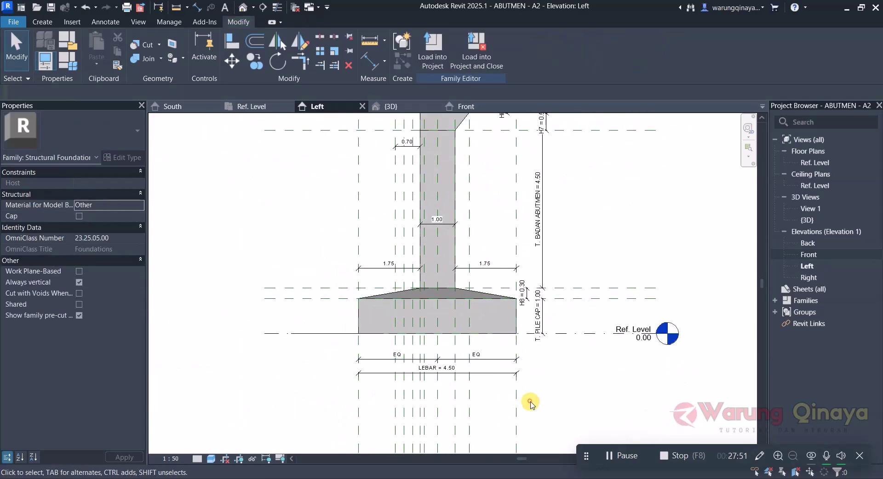
{"action": "scroll", "coordinate": [509, 276], "scroll_direction": "up", "scroll_amount": 1}
{"action": "scroll", "coordinate": [460, 391], "scroll_direction": "down", "scroll_amount": 2}
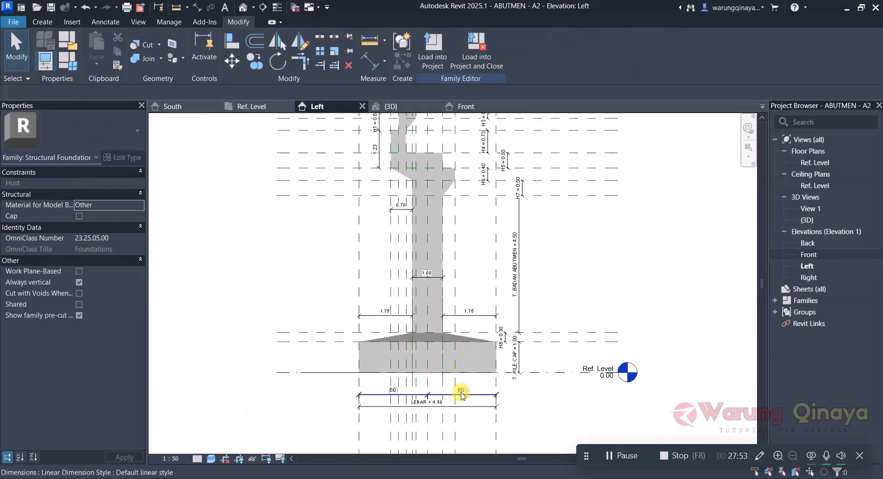
{"action": "scroll", "coordinate": [445, 334], "scroll_direction": "down", "scroll_amount": 1}
{"action": "scroll", "coordinate": [433, 189], "scroll_direction": "up", "scroll_amount": 2}
{"action": "scroll", "coordinate": [396, 189], "scroll_direction": "up", "scroll_amount": 2}
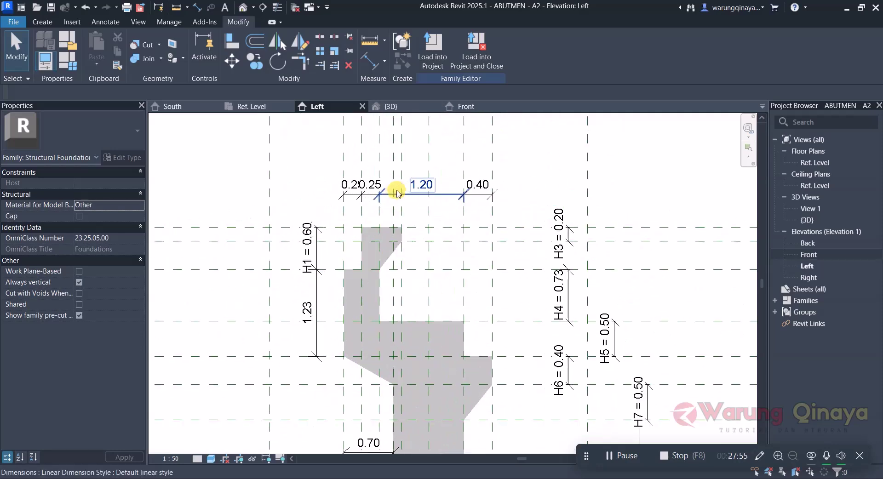
{"action": "scroll", "coordinate": [404, 197], "scroll_direction": "up", "scroll_amount": 3}
{"action": "left_click", "coordinate": [375, 177]}
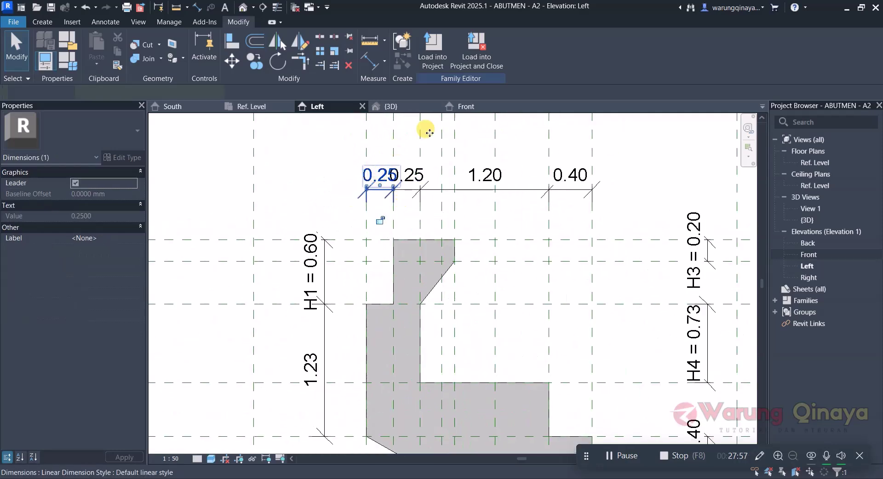
{"action": "left_click", "coordinate": [542, 53]}
{"action": "type", "text": "B1"}
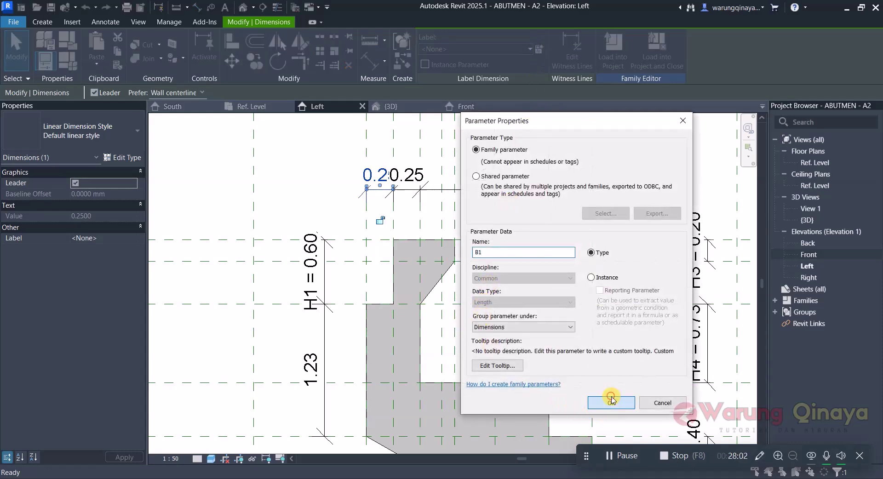
{"action": "left_click", "coordinate": [612, 400]}
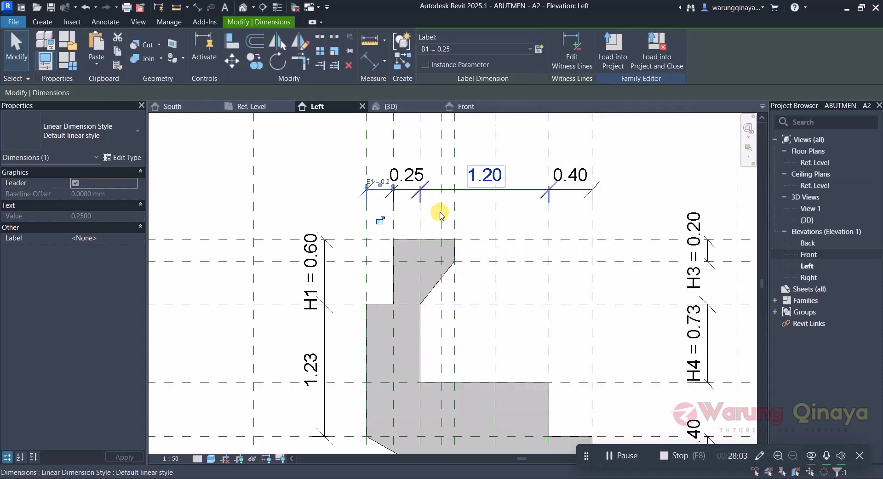
{"action": "key", "text": "Escape"}
Label the second 0.25 width as B2 and the 1.20 width as B3.
{"action": "left_click", "coordinate": [420, 180]}
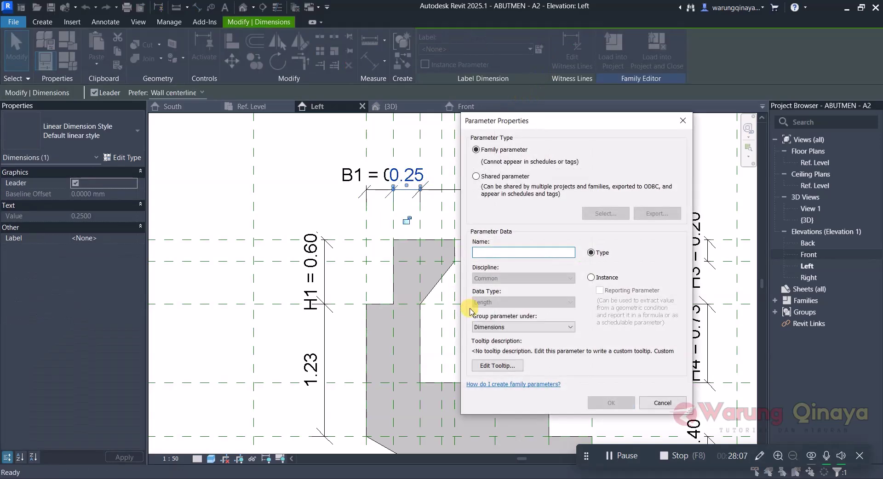
{"action": "type", "text": "B2"}
{"action": "left_click", "coordinate": [619, 405]}
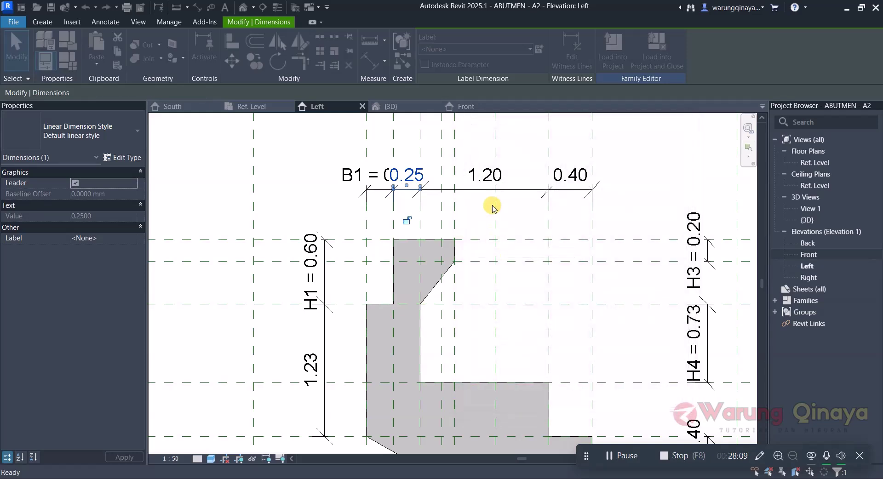
{"action": "left_click", "coordinate": [499, 176]}
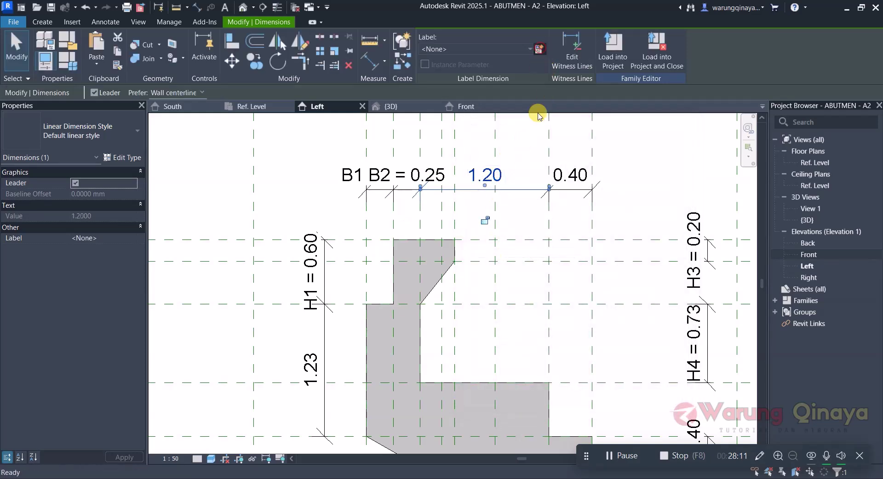
{"action": "left_click", "coordinate": [485, 220]}
{"action": "type", "text": "B3"}
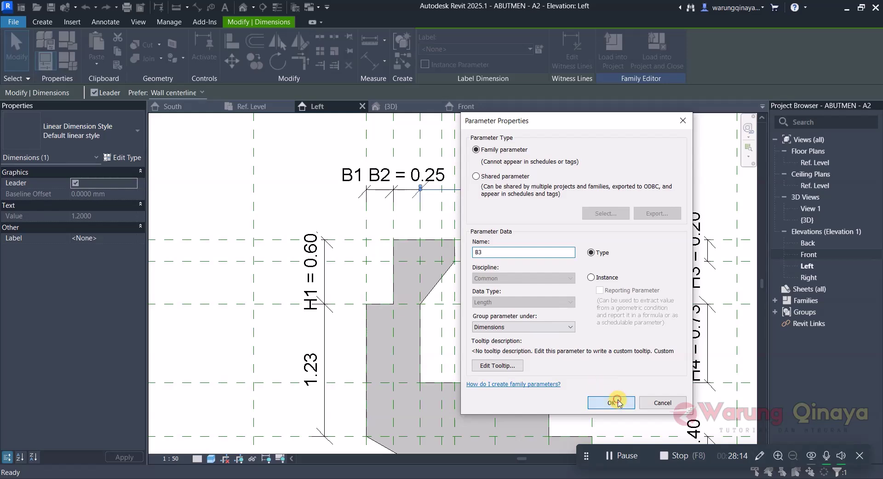
{"action": "left_click", "coordinate": [619, 403]}
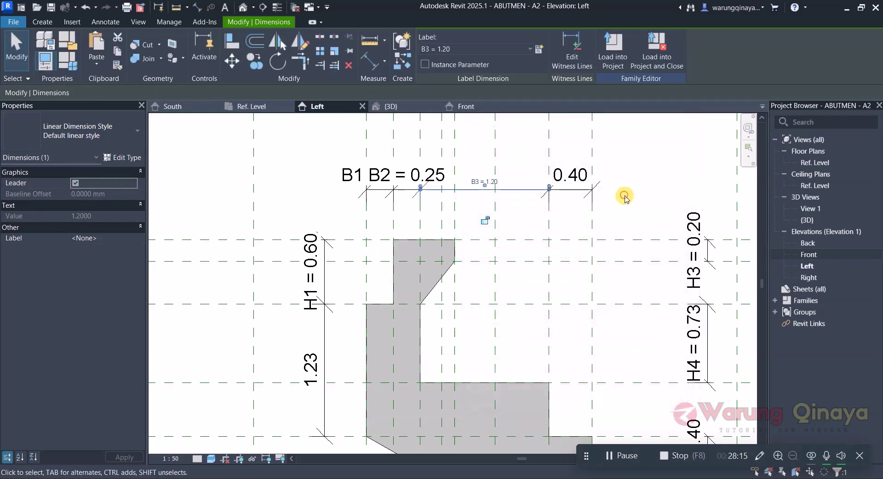
Label the 0.40 top width dimension as type parameter B4.
{"action": "left_click", "coordinate": [594, 187]}
{"action": "left_click", "coordinate": [570, 221]}
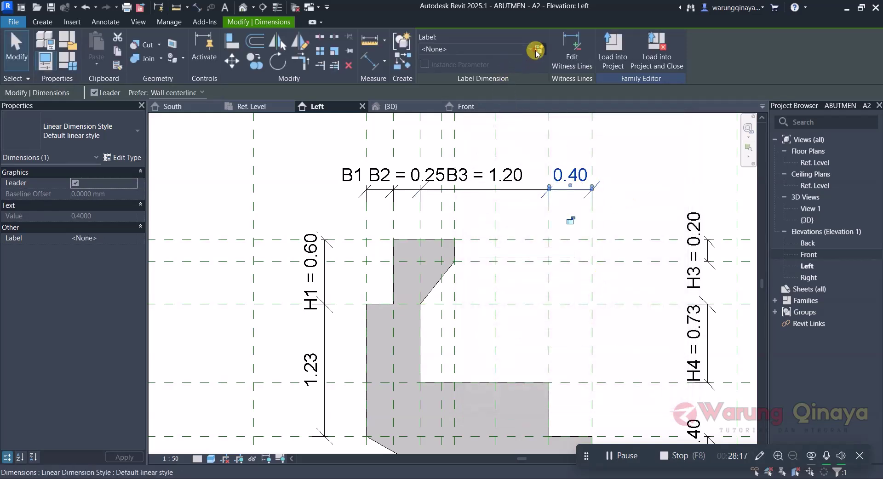
{"action": "type", "text": "B4"}
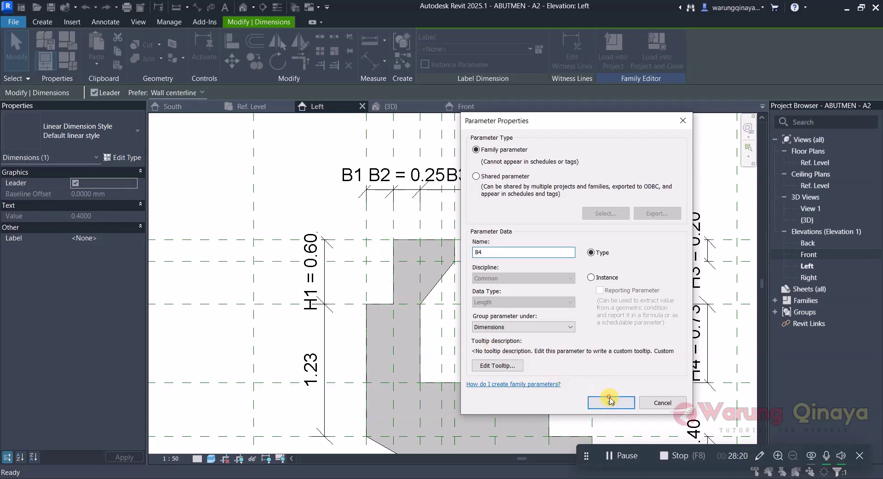
{"action": "left_click", "coordinate": [610, 402]}
{"action": "left_click", "coordinate": [626, 195]}
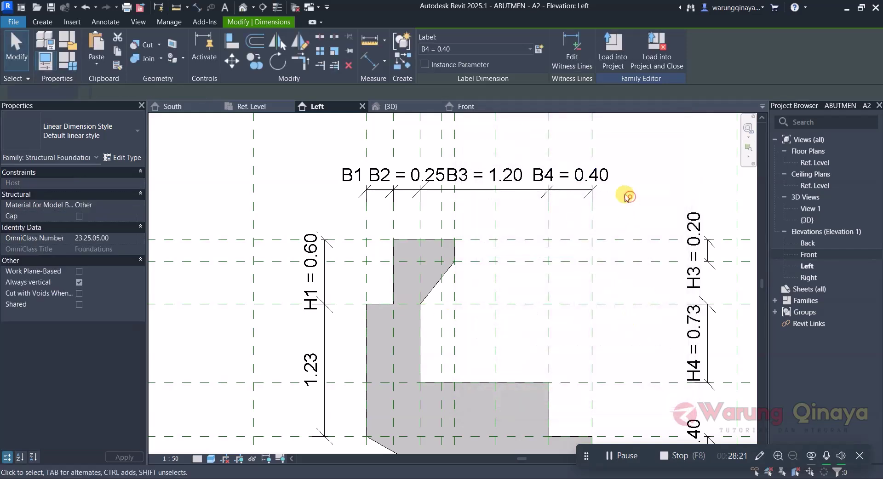
{"action": "scroll", "coordinate": [466, 158], "scroll_direction": "down", "scroll_amount": 2}
{"action": "scroll", "coordinate": [460, 161], "scroll_direction": "up", "scroll_amount": 2}
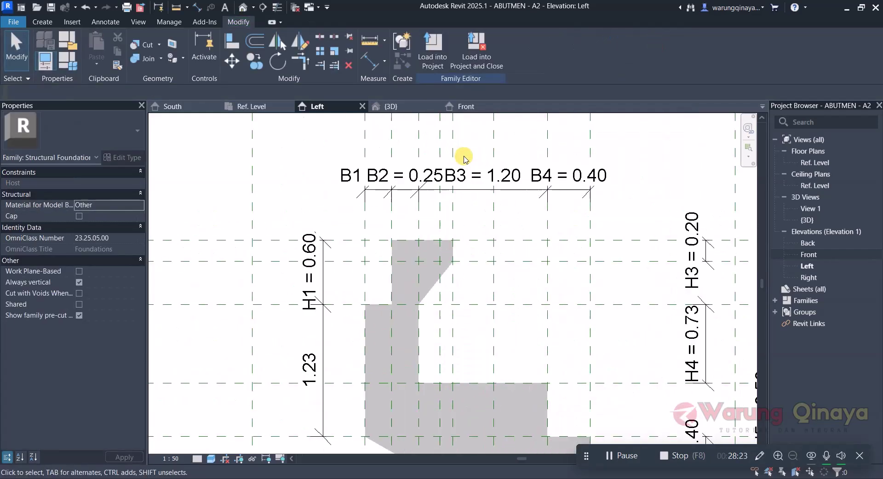
Move the B3 = 1.20 label below its dimension line.
{"action": "mouse_move", "coordinate": [502, 173]}
{"action": "left_mouse_down"}
{"action": "mouse_move", "coordinate": [505, 187]}
{"action": "mouse_move", "coordinate": [480, 202]}
{"action": "left_mouse_up"}
{"action": "left_click", "coordinate": [505, 187]}
{"action": "scroll", "coordinate": [505, 187], "scroll_direction": "up", "scroll_amount": 1}
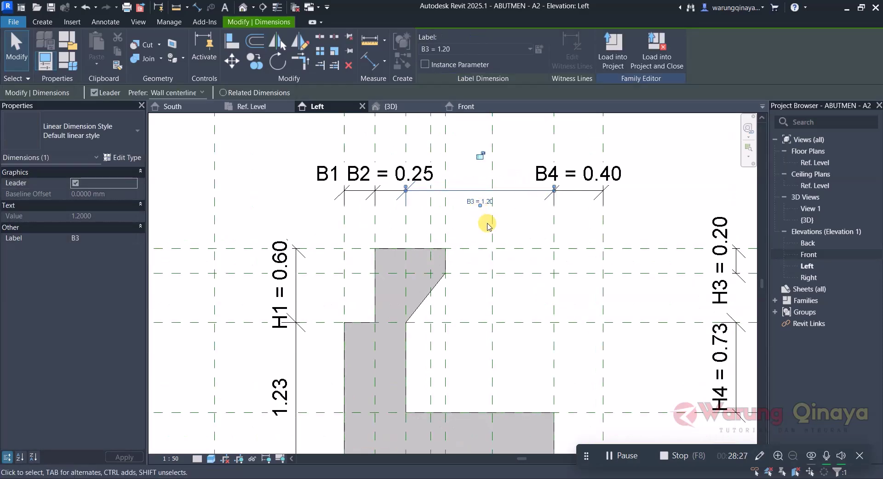
{"action": "left_click", "coordinate": [656, 220]}
{"action": "left_click", "coordinate": [510, 201]}
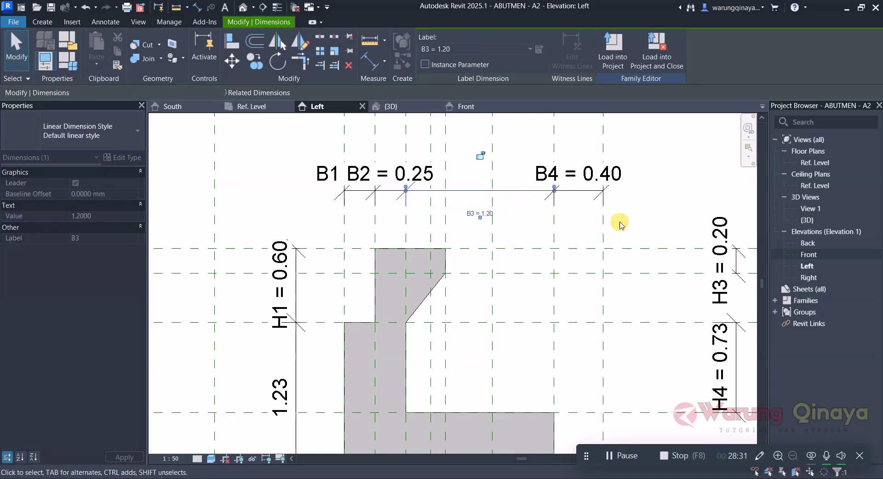
{"action": "left_click", "coordinate": [578, 223]}
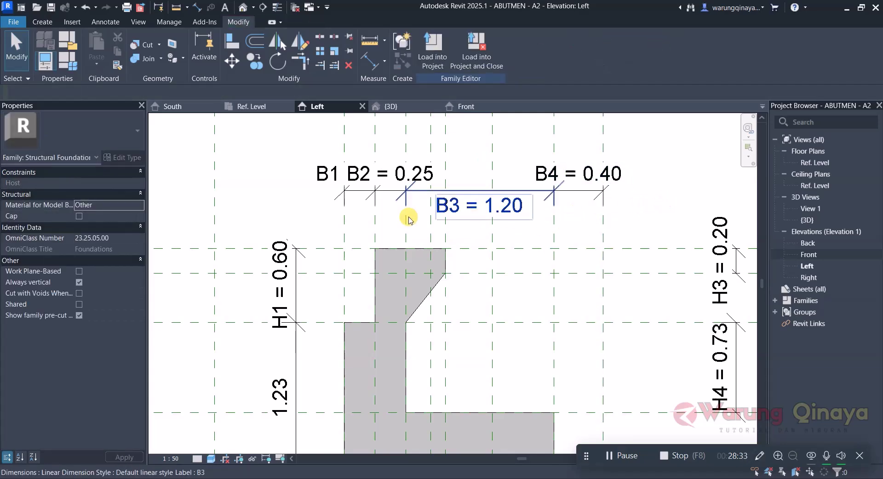
{"action": "scroll", "coordinate": [405, 218], "scroll_direction": "down", "scroll_amount": 2}
{"action": "scroll", "coordinate": [429, 202], "scroll_direction": "up", "scroll_amount": 2}
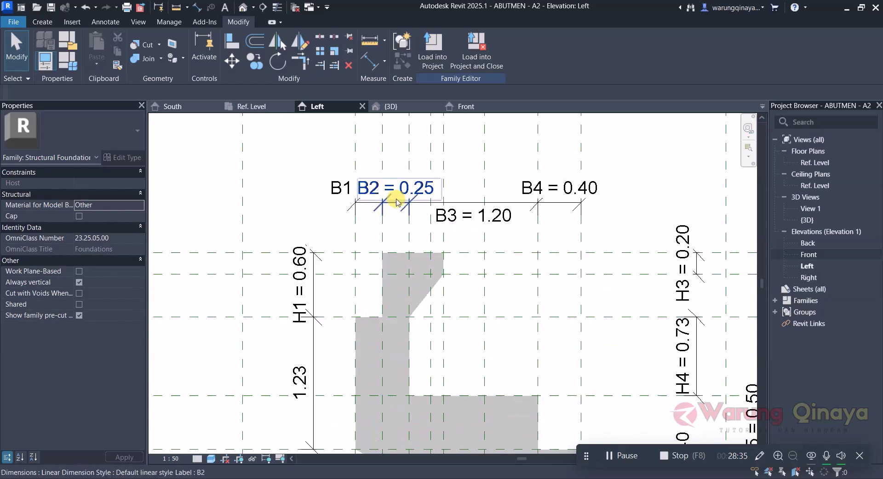
Move the B2 = 0.25 label below the dimension line, clear of B1.
{"action": "left_click", "coordinate": [402, 199]}
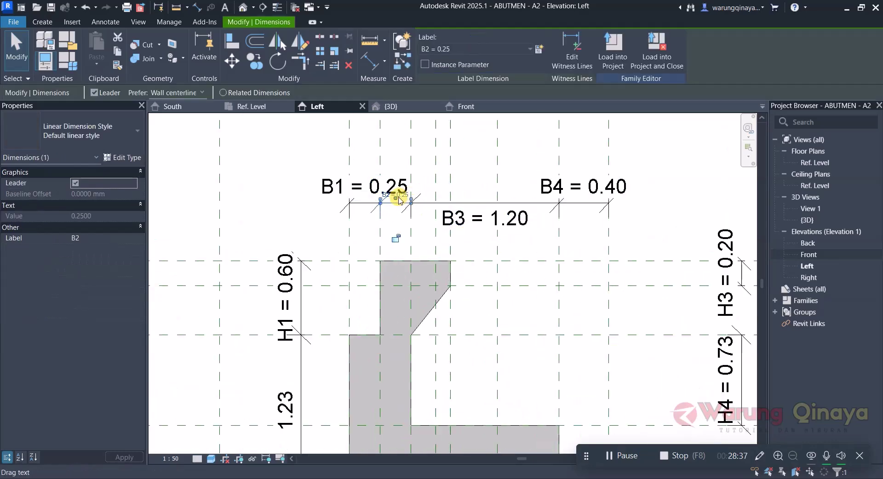
{"action": "left_click_drag", "start_coordinate": [396, 199], "coordinate": [393, 159]}
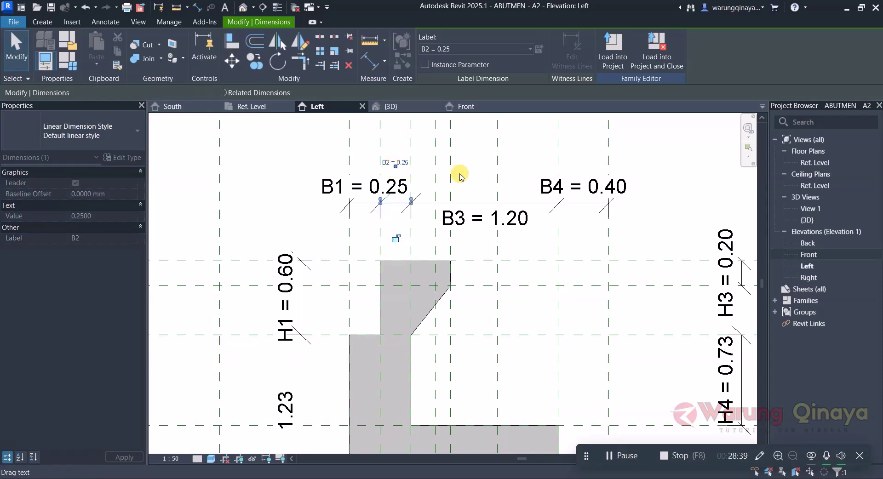
{"action": "left_click", "coordinate": [470, 173]}
{"action": "left_click", "coordinate": [484, 160]}
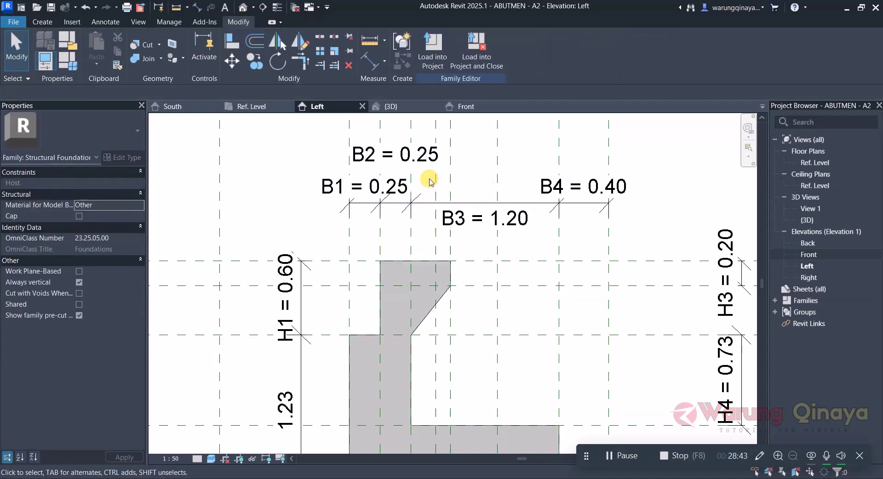
{"action": "mouse_move", "coordinate": [414, 155]}
{"action": "left_mouse_down"}
{"action": "mouse_move", "coordinate": [396, 169]}
{"action": "mouse_move", "coordinate": [421, 249]}
{"action": "left_mouse_up"}
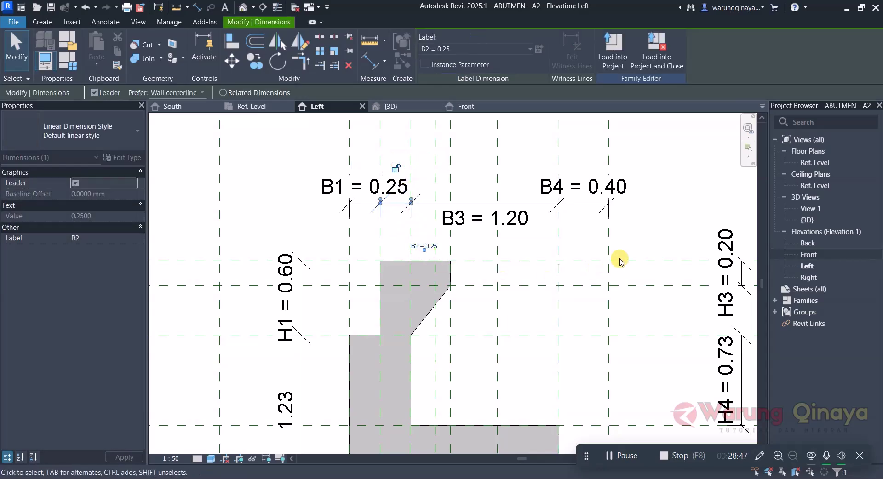
{"action": "left_click", "coordinate": [642, 243]}
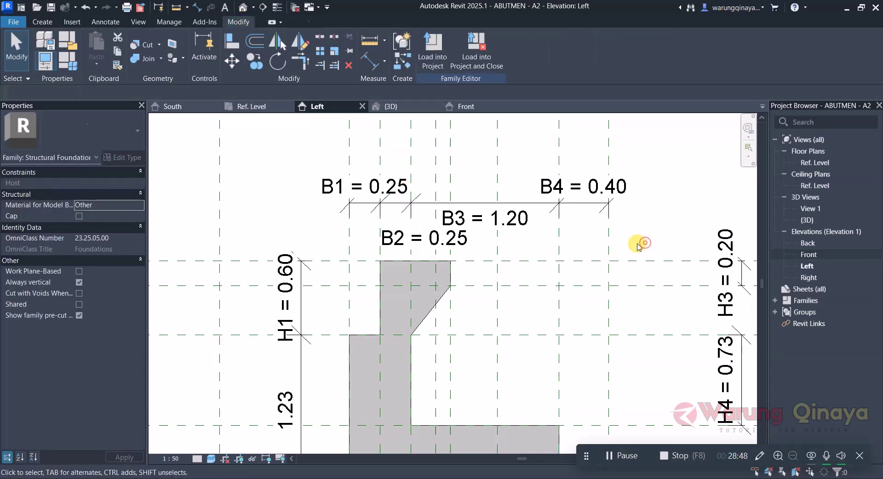
{"action": "left_click", "coordinate": [424, 247]}
{"action": "left_click", "coordinate": [631, 241]}
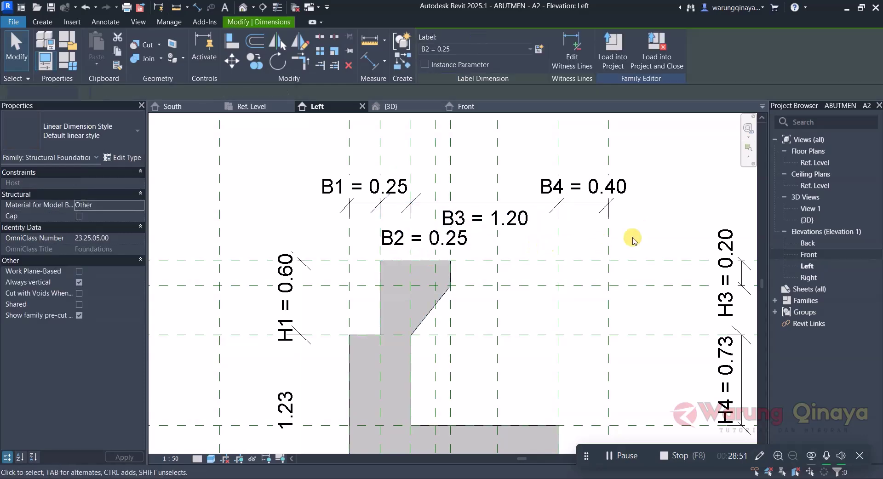
Label the 0.70 width dimension below the upper profile with a new parameter named B5.
{"action": "scroll", "coordinate": [360, 184], "scroll_direction": "down", "scroll_amount": 2}
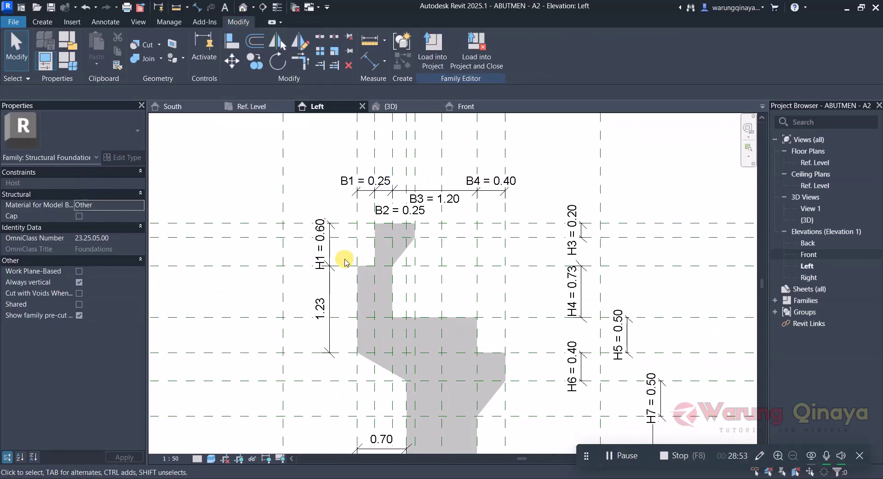
{"action": "scroll", "coordinate": [349, 244], "scroll_direction": "down", "scroll_amount": 2}
{"action": "scroll", "coordinate": [395, 267], "scroll_direction": "up", "scroll_amount": 1}
{"action": "scroll", "coordinate": [417, 187], "scroll_direction": "down", "scroll_amount": 1}
{"action": "scroll", "coordinate": [393, 252], "scroll_direction": "down", "scroll_amount": 1}
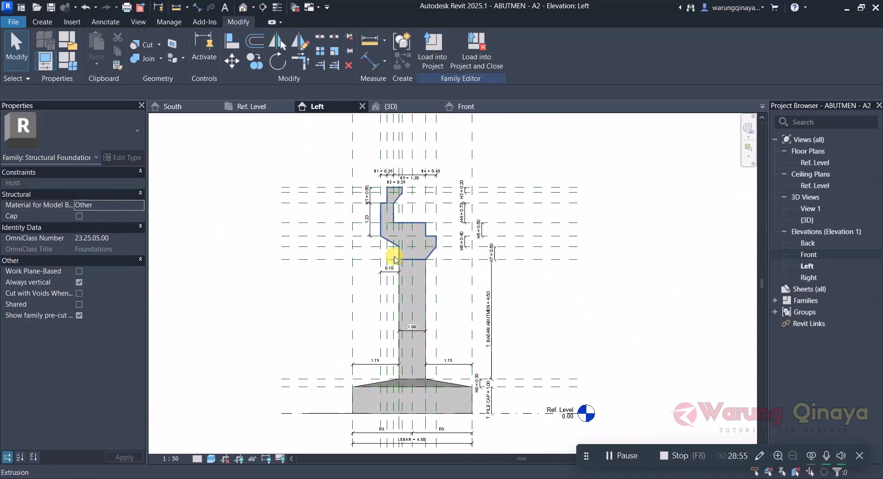
{"action": "scroll", "coordinate": [394, 142], "scroll_direction": "up", "scroll_amount": 1}
{"action": "scroll", "coordinate": [417, 133], "scroll_direction": "down", "scroll_amount": 1}
{"action": "scroll", "coordinate": [418, 135], "scroll_direction": "up", "scroll_amount": 1}
{"action": "scroll", "coordinate": [450, 205], "scroll_direction": "up", "scroll_amount": 1}
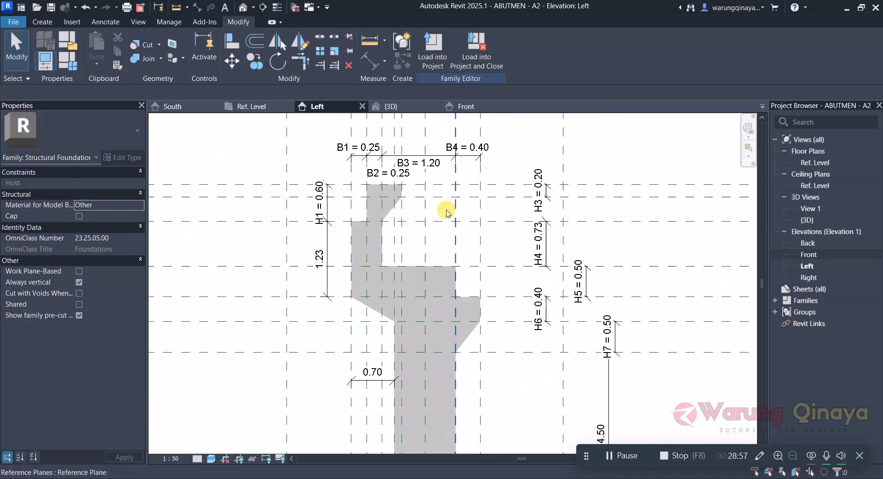
{"action": "scroll", "coordinate": [374, 347], "scroll_direction": "down", "scroll_amount": 1}
{"action": "scroll", "coordinate": [415, 322], "scroll_direction": "up", "scroll_amount": 2}
{"action": "left_click", "coordinate": [416, 322]}
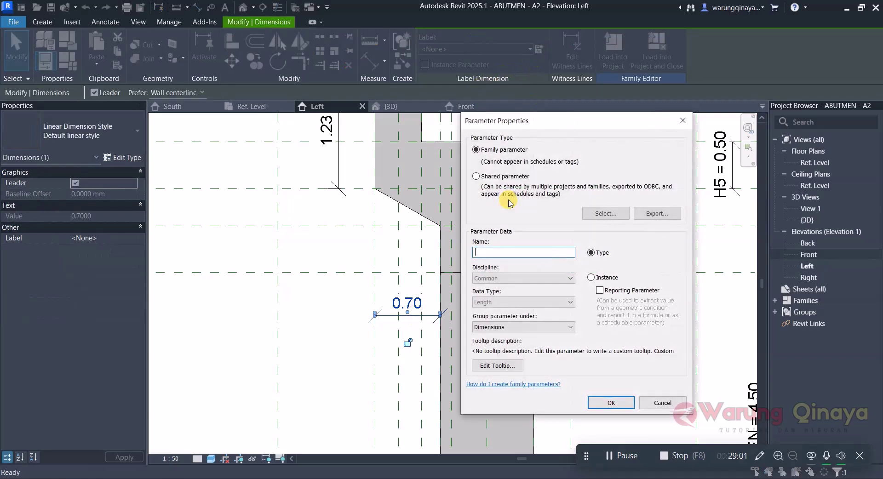
{"action": "type", "text": "B5"}
{"action": "left_click", "coordinate": [603, 404]}
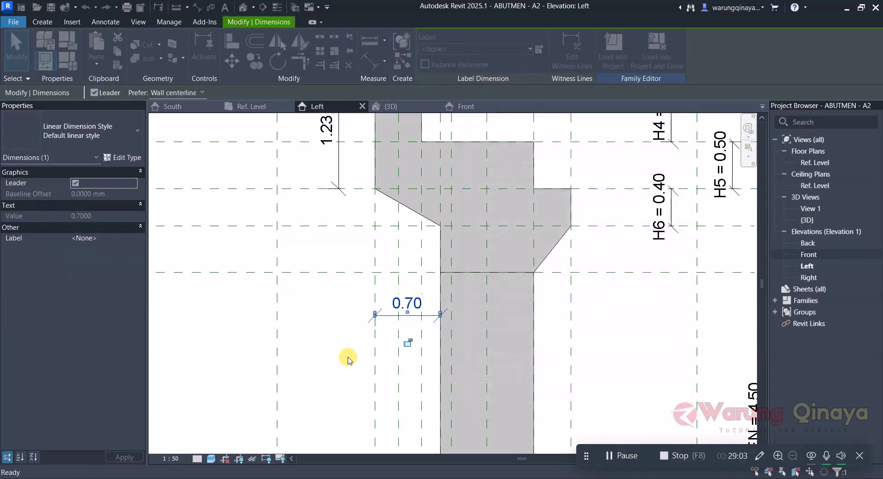
{"action": "left_click", "coordinate": [335, 335]}
{"action": "scroll", "coordinate": [345, 316], "scroll_direction": "down", "scroll_amount": 3}
{"action": "scroll", "coordinate": [406, 308], "scroll_direction": "up", "scroll_amount": 4}
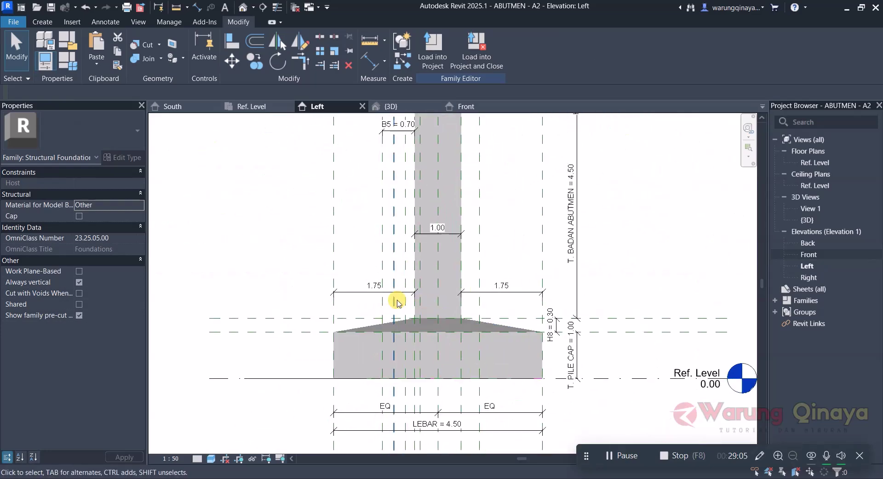
{"action": "left_click", "coordinate": [365, 281]}
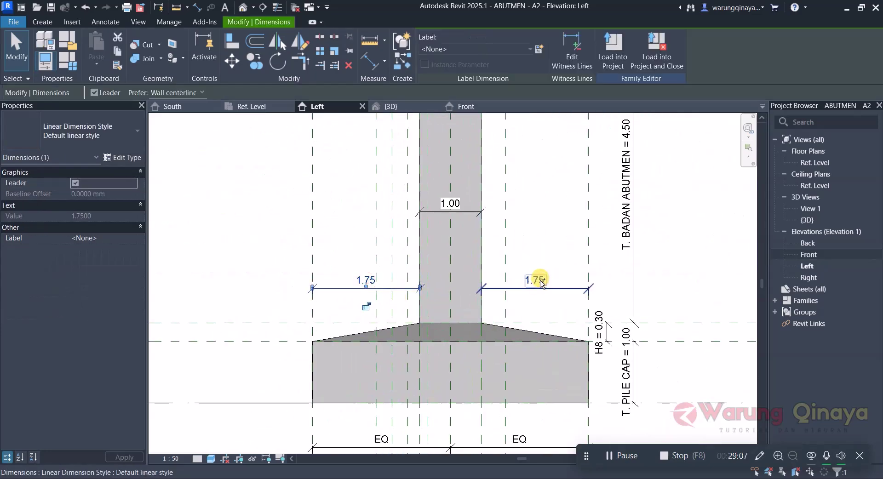
Give both 1.75 footing dimensions a shared new B6 length type parameter, then zoom out.
{"action": "left_click", "coordinate": [541, 281], "text": "ctrl"}
{"action": "left_click", "coordinate": [539, 49]}
{"action": "type", "text": "B6"}
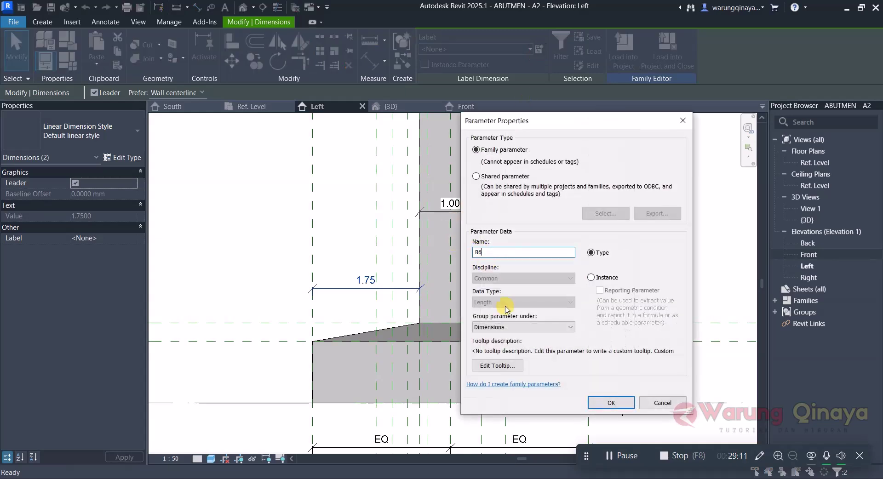
{"action": "left_click", "coordinate": [606, 403]}
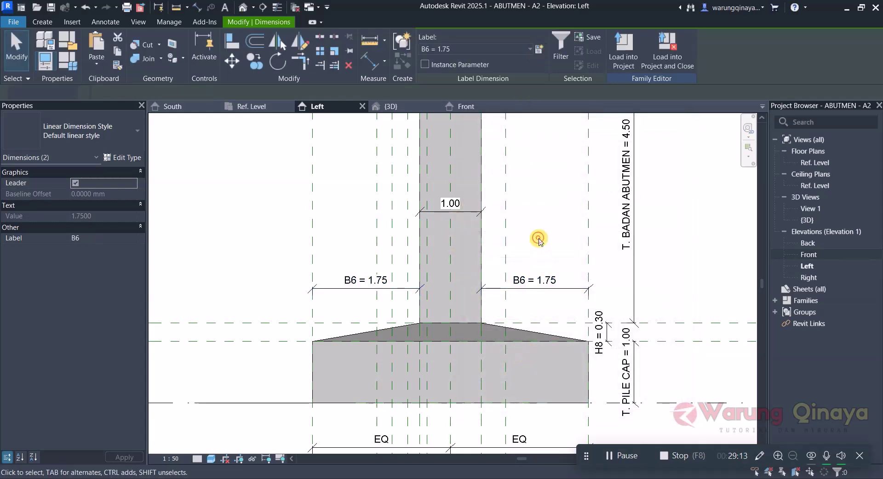
{"action": "left_click", "coordinate": [539, 240]}
{"action": "scroll", "coordinate": [375, 237], "scroll_direction": "down", "scroll_amount": 1}
{"action": "scroll", "coordinate": [430, 405], "scroll_direction": "down", "scroll_amount": 2}
{"action": "scroll", "coordinate": [430, 396], "scroll_direction": "up", "scroll_amount": 2}
{"action": "scroll", "coordinate": [594, 403], "scroll_direction": "down", "scroll_amount": 2}
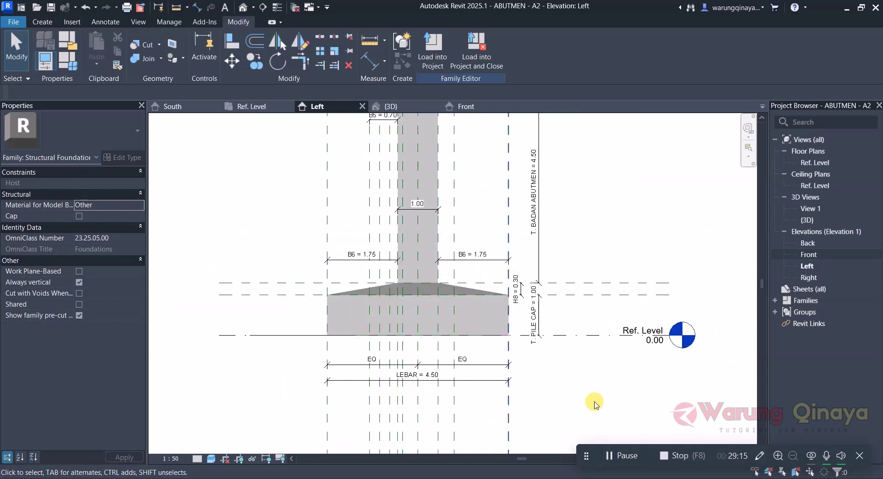
{"action": "scroll", "coordinate": [430, 198], "scroll_direction": "down", "scroll_amount": 2}
{"action": "middle_click_drag", "start_coordinate": [429, 197], "coordinate": [523, 276]}
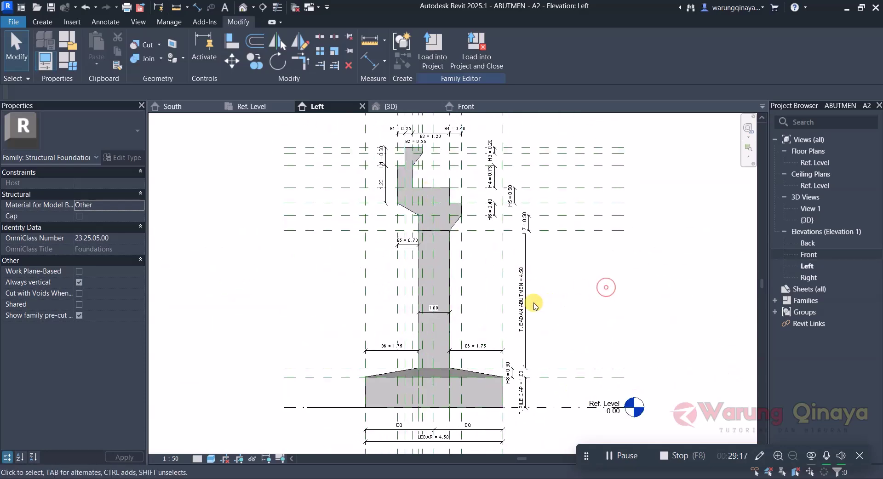
{"action": "scroll", "coordinate": [430, 288], "scroll_direction": "down", "scroll_amount": 2}
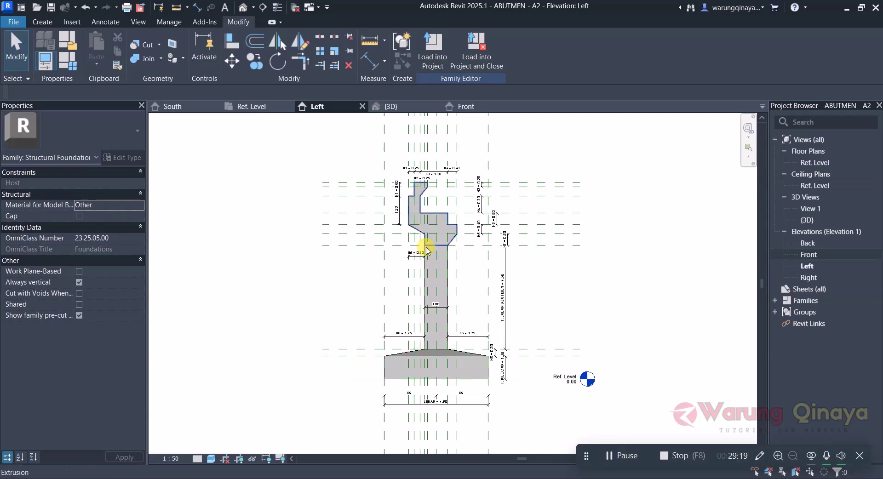
{"action": "scroll", "coordinate": [427, 250], "scroll_direction": "up", "scroll_amount": 1}
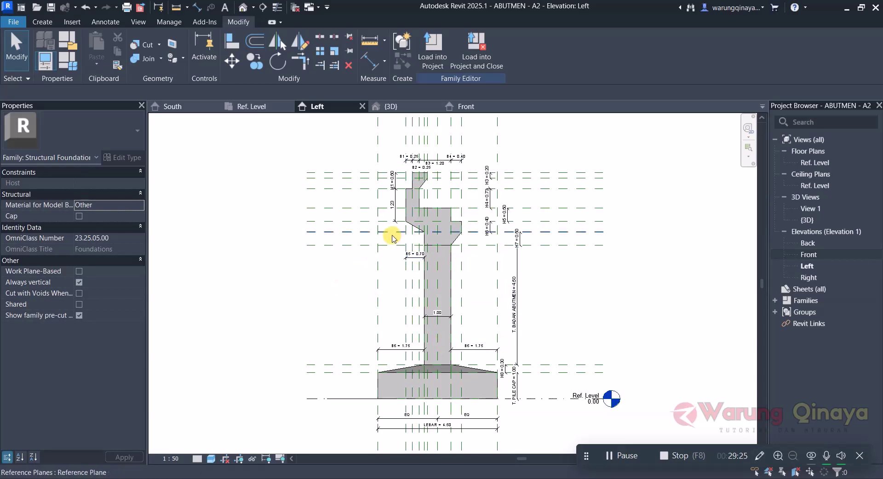
In the Ref. Level plan, dimension 6.00 from the wall's left edge to the centre reference plane.
{"action": "left_click", "coordinate": [244, 110]}
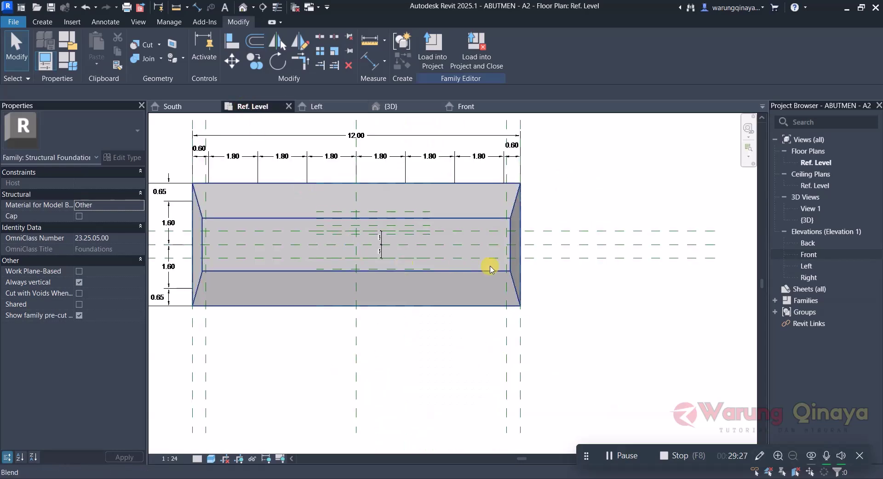
{"action": "scroll", "coordinate": [404, 197], "scroll_direction": "down", "scroll_amount": 2}
{"action": "scroll", "coordinate": [354, 180], "scroll_direction": "up", "scroll_amount": 1}
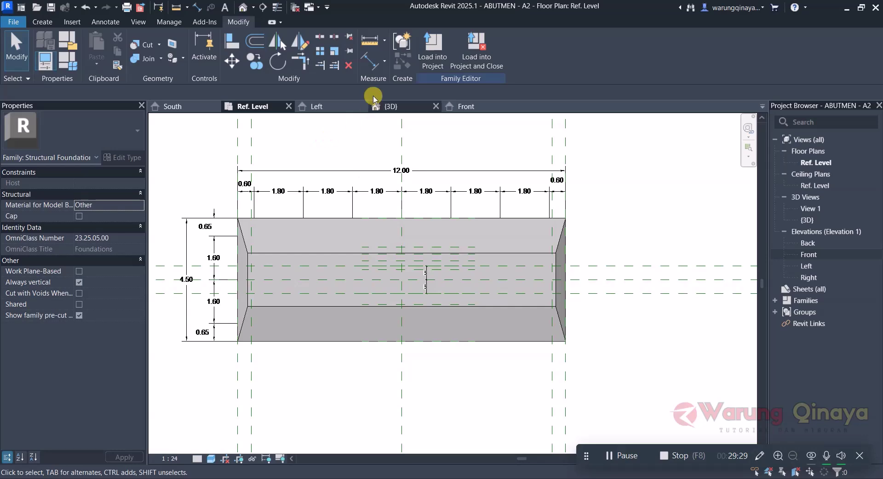
{"action": "left_click", "coordinate": [370, 61]}
{"action": "scroll", "coordinate": [283, 183], "scroll_direction": "up", "scroll_amount": 1}
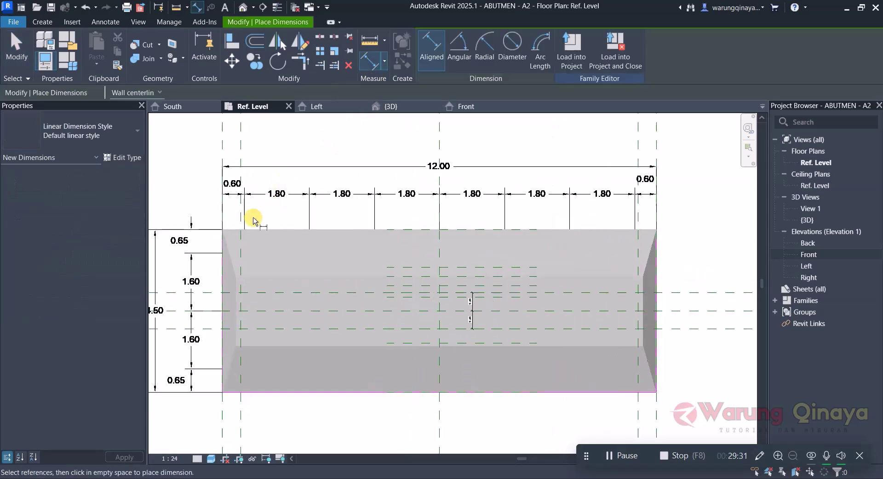
{"action": "left_click", "coordinate": [223, 203]}
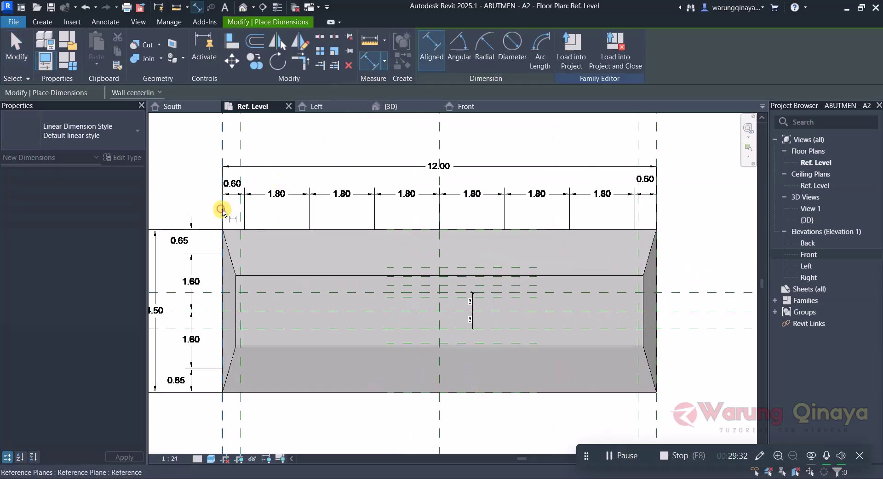
{"action": "left_click", "coordinate": [437, 214]}
{"action": "left_click", "coordinate": [368, 147]}
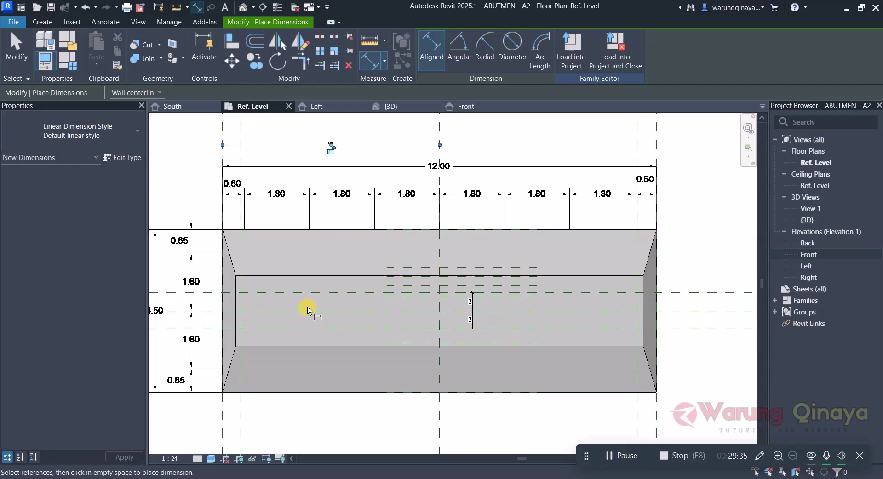
{"action": "left_click", "coordinate": [168, 457]}
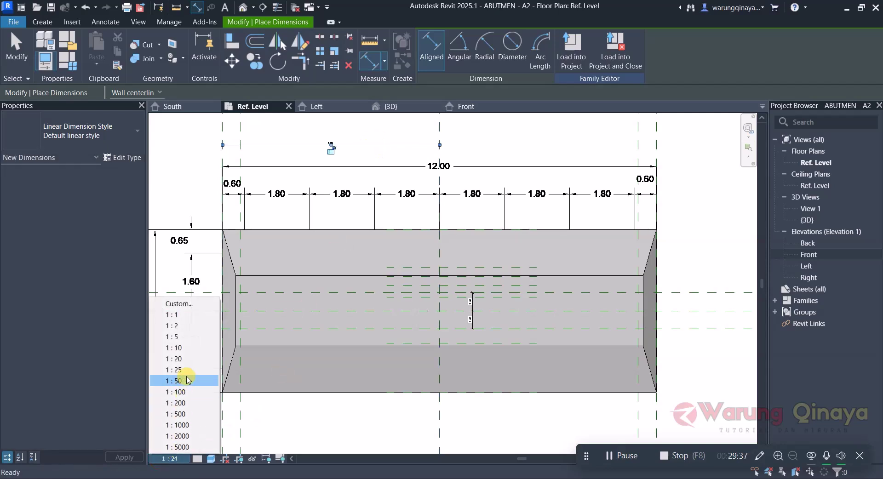
Add a 6.00 | 6.00 dimension string and a 12.00 overall length dimension.
{"action": "left_click", "coordinate": [442, 217]}
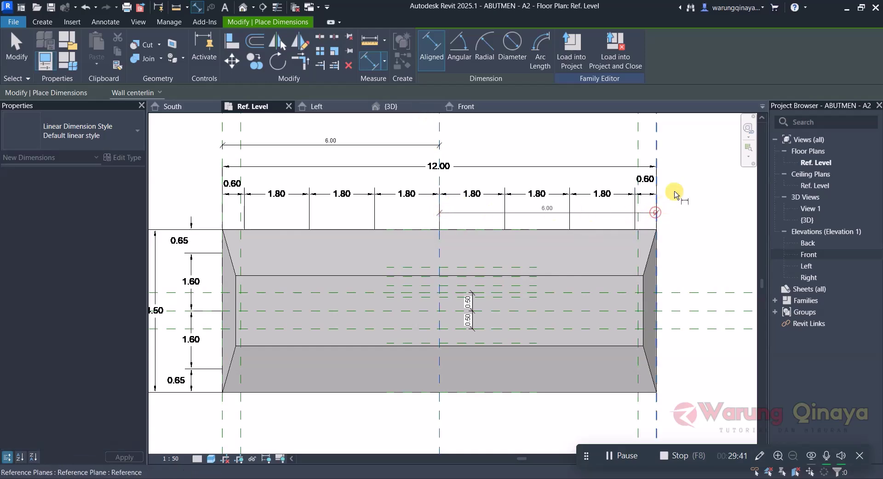
{"action": "scroll", "coordinate": [473, 221], "scroll_direction": "down", "scroll_amount": 1}
{"action": "left_click", "coordinate": [311, 175]}
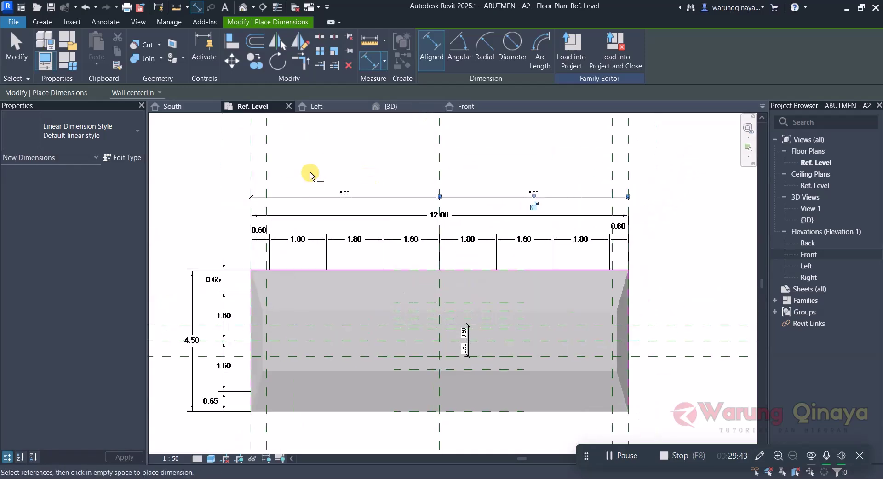
{"action": "left_click", "coordinate": [251, 185]}
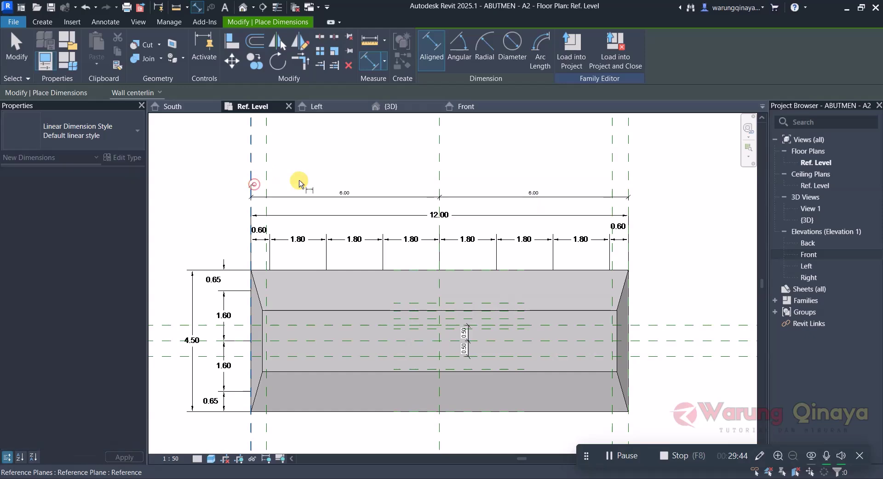
{"action": "left_click", "coordinate": [629, 186]}
{"action": "left_click", "coordinate": [668, 183]}
{"action": "scroll", "coordinate": [371, 244], "scroll_direction": "down", "scroll_amount": 1}
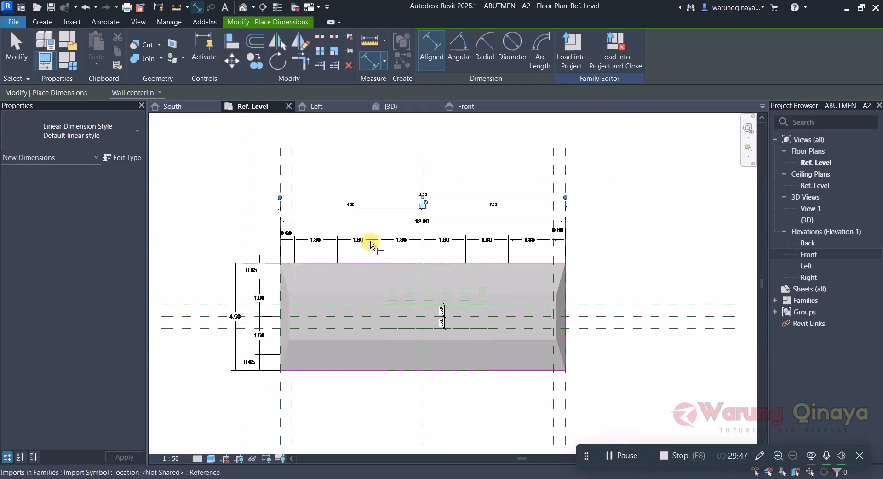
{"action": "scroll", "coordinate": [592, 336], "scroll_direction": "up", "scroll_amount": 2}
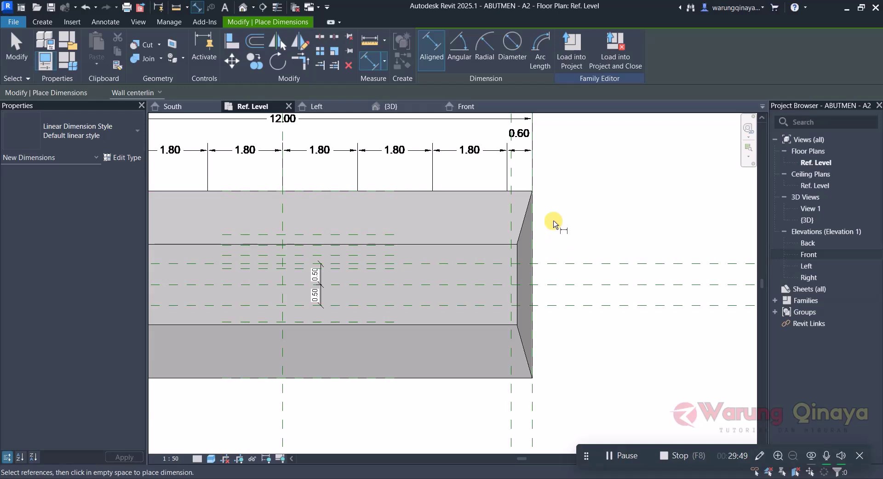
{"action": "scroll", "coordinate": [554, 224], "scroll_direction": "up", "scroll_amount": 1}
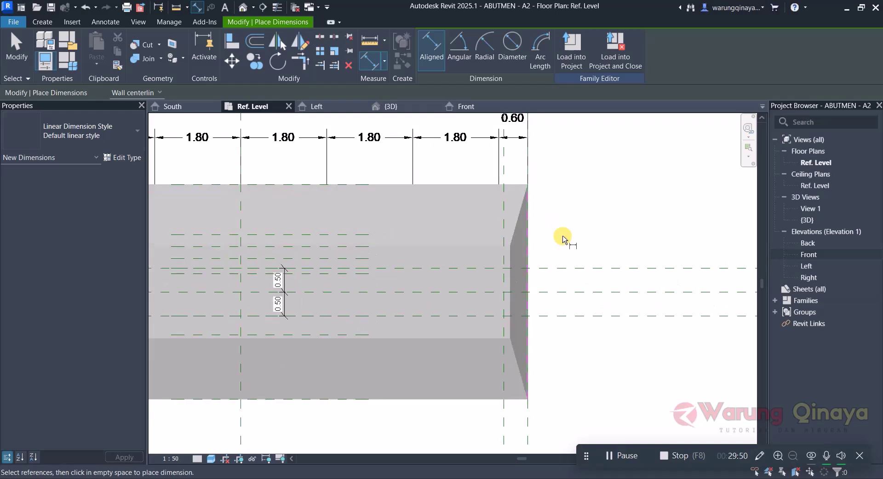
Add a 2.25 dimension from the wall's top edge to the middle reference plane, abandoning the lower one.
{"action": "left_click", "coordinate": [493, 186]}
{"action": "left_click", "coordinate": [557, 292]}
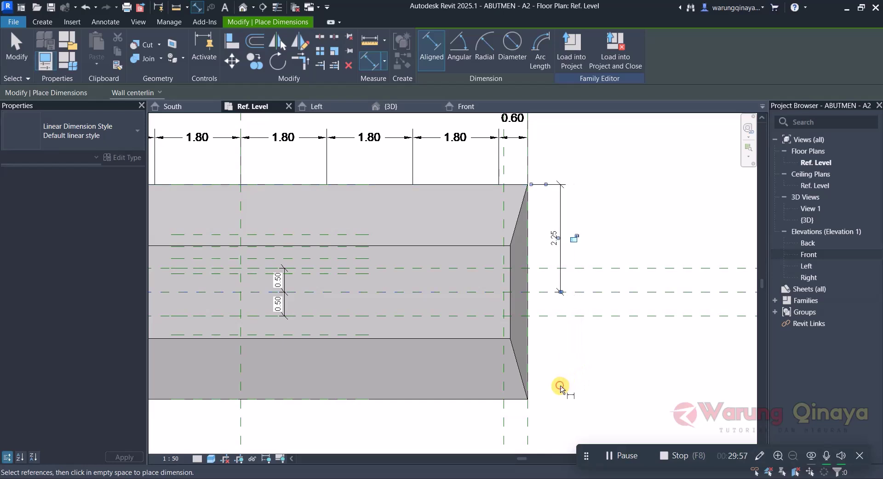
{"action": "left_click", "coordinate": [546, 293]}
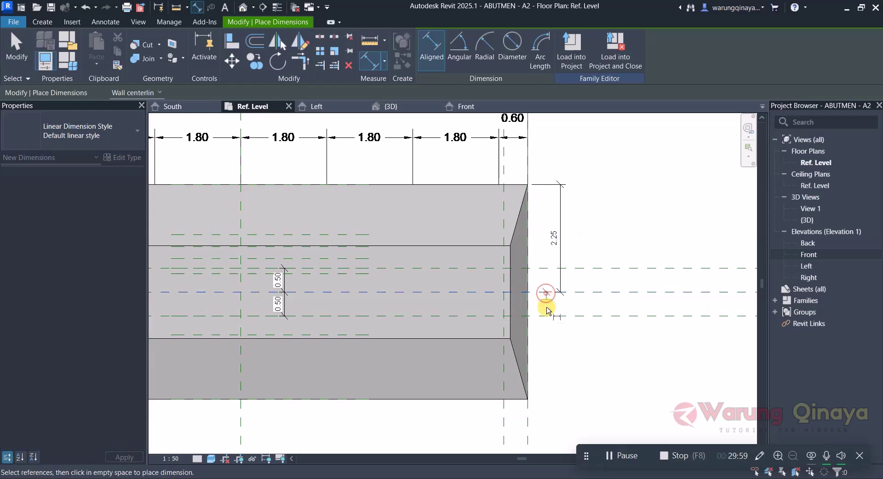
{"action": "left_click", "coordinate": [506, 404]}
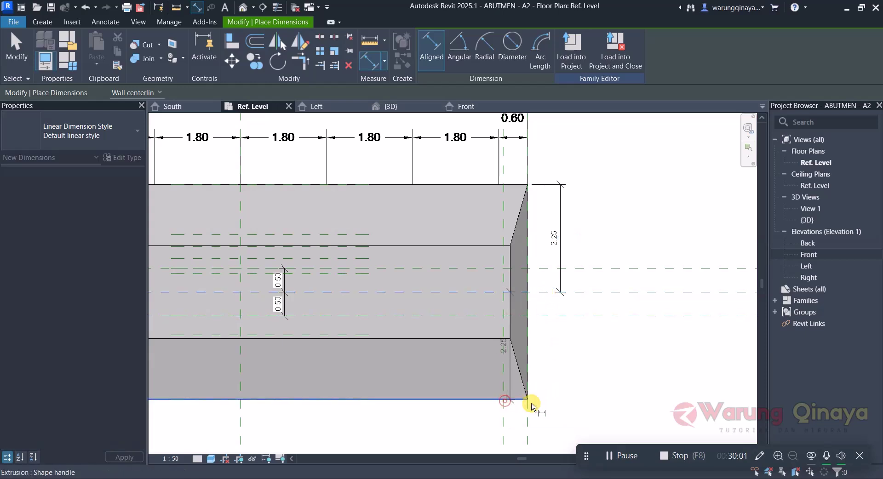
{"action": "key", "text": "Escape"}
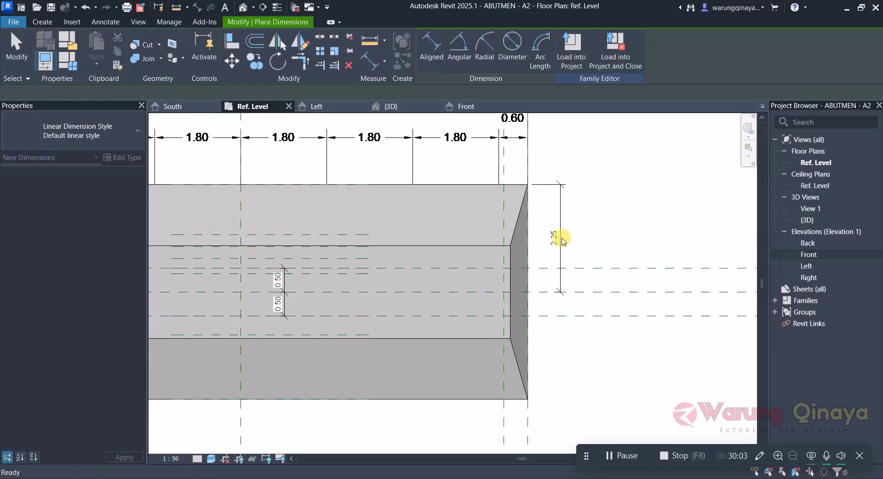
{"action": "key", "text": "Escape"}
Delete the upper 2.25 dimension and the 6.00 | 6.00 dimension string.
{"action": "left_click", "coordinate": [557, 237]}
{"action": "left_click", "coordinate": [349, 66]}
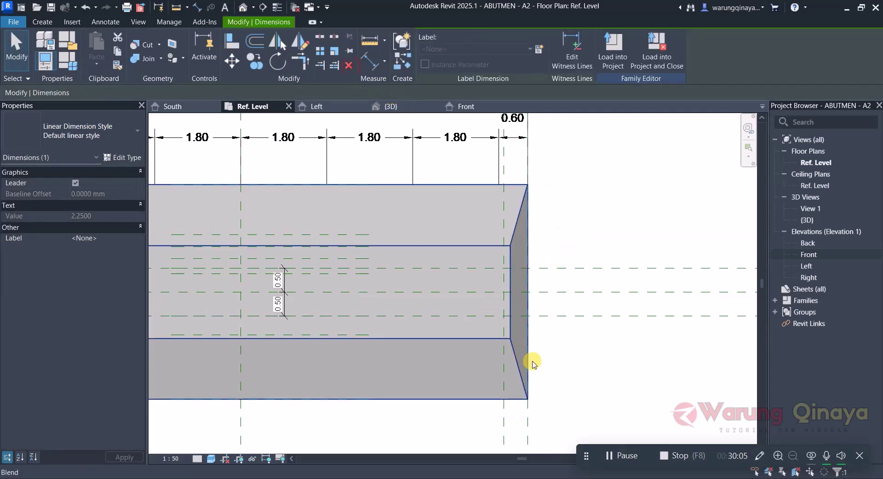
{"action": "scroll", "coordinate": [532, 361], "scroll_direction": "down", "scroll_amount": 3}
{"action": "left_click", "coordinate": [444, 197]}
{"action": "left_click", "coordinate": [405, 204]}
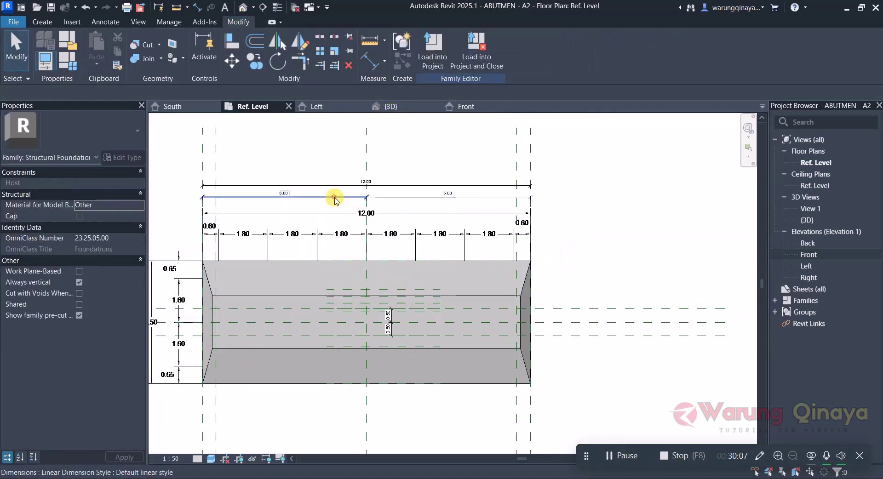
{"action": "left_click", "coordinate": [405, 197]}
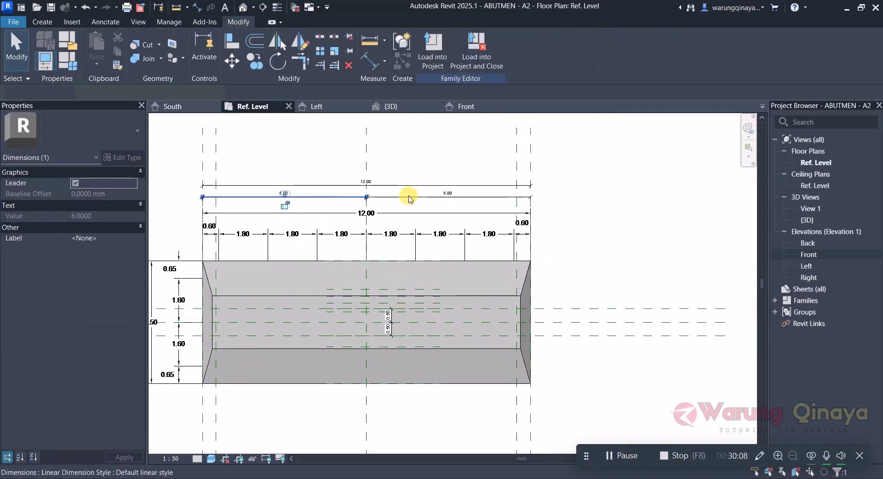
{"action": "left_click", "coordinate": [349, 66]}
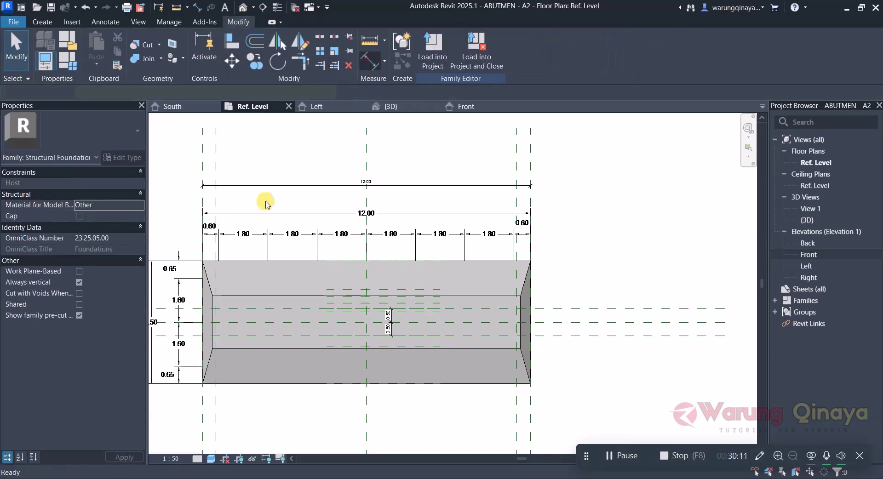
Re-dimension the left, centre and right reference planes as a new 6.00 | 6.00 string.
{"action": "key", "text": "d"}
{"action": "key", "text": "i"}
{"action": "left_click", "coordinate": [203, 200]}
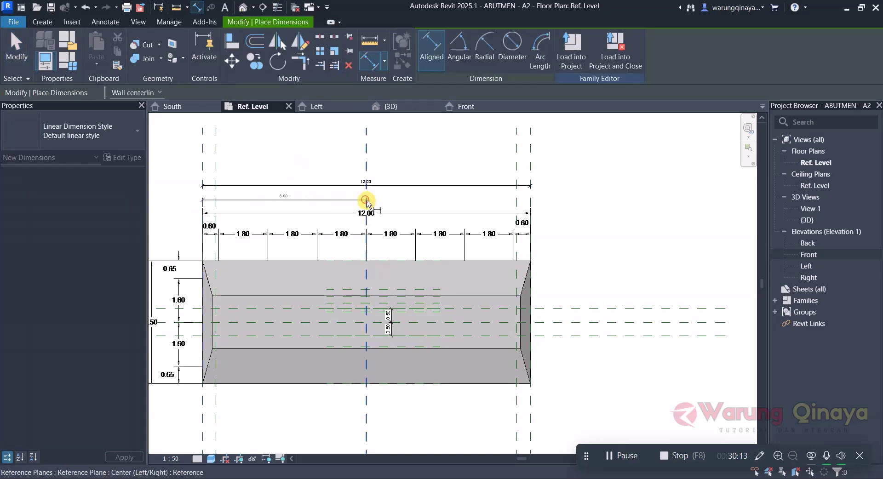
{"action": "left_click", "coordinate": [365, 200]}
{"action": "left_click", "coordinate": [531, 204]}
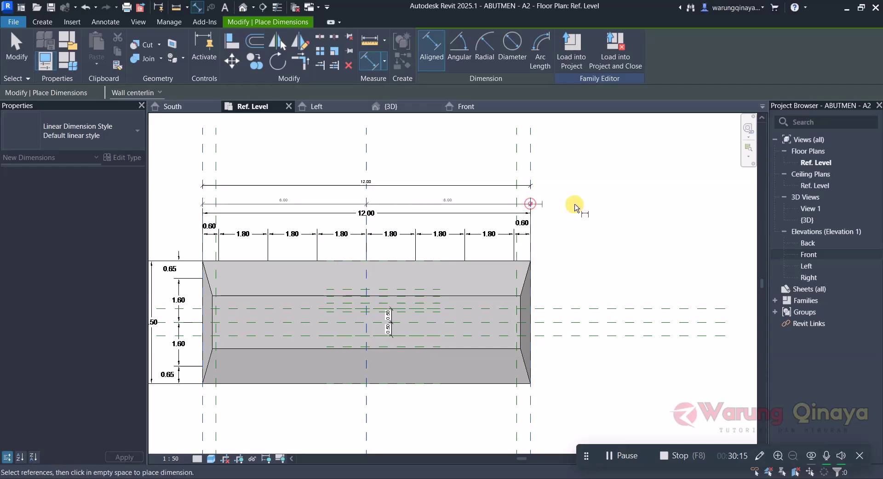
{"action": "left_click", "coordinate": [582, 207]}
{"action": "scroll", "coordinate": [610, 388], "scroll_direction": "up", "scroll_amount": 2}
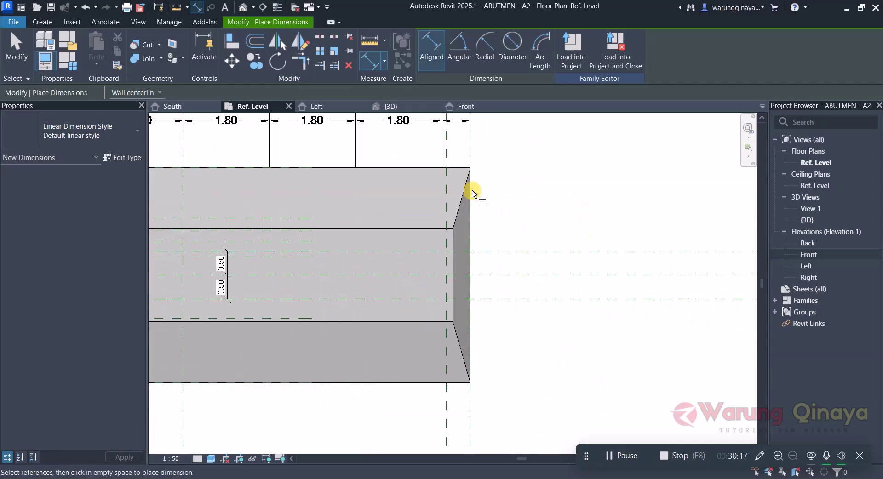
Dimension the footing's right side as a 2.25/2.25 string plus a 4.50 overall width.
{"action": "left_click", "coordinate": [459, 171]}
{"action": "left_click", "coordinate": [508, 274]}
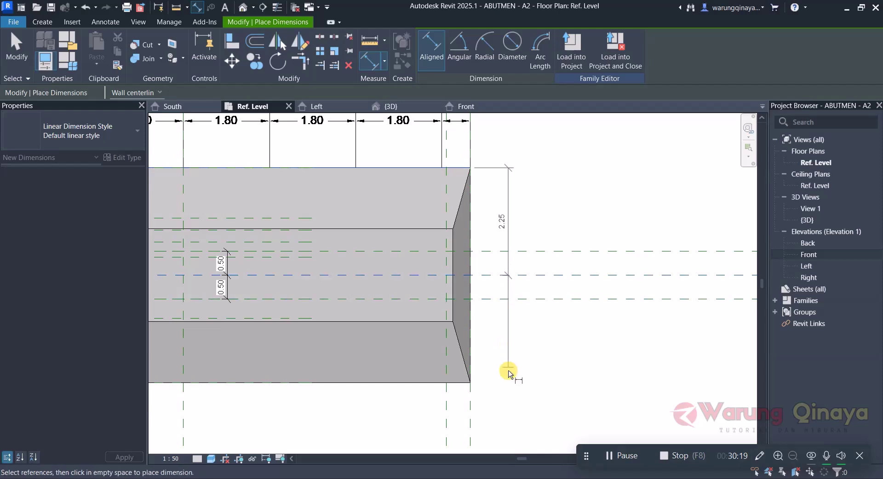
{"action": "left_click", "coordinate": [438, 382]}
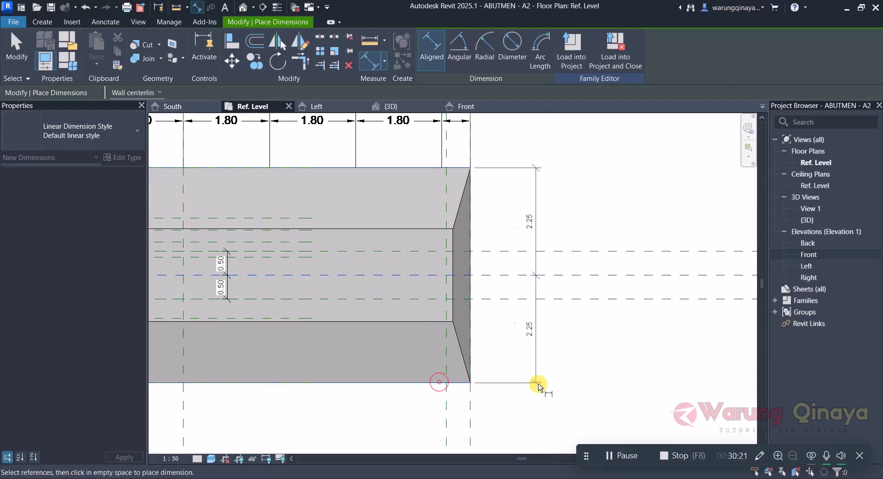
{"action": "left_click", "coordinate": [508, 404]}
{"action": "left_click", "coordinate": [405, 169]}
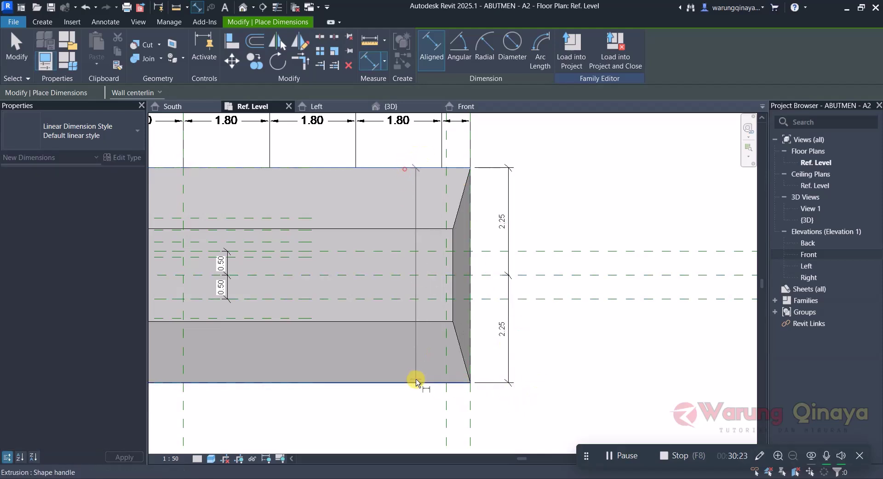
{"action": "left_click", "coordinate": [416, 383]}
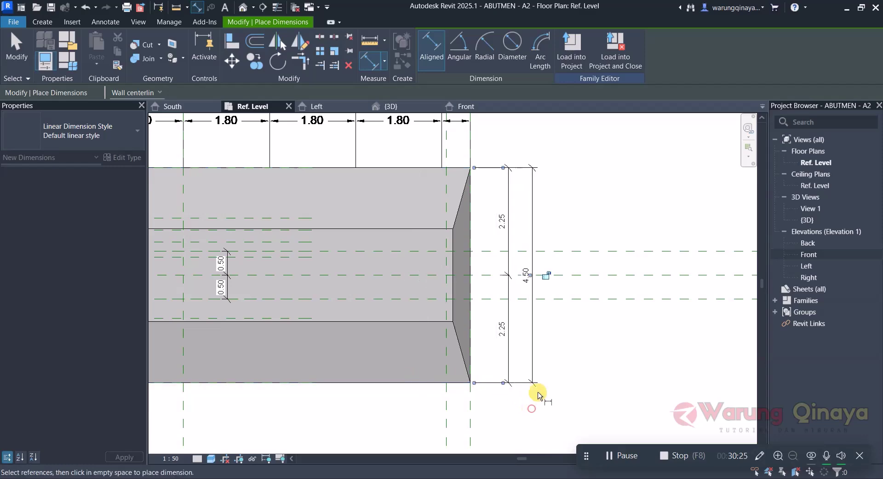
{"action": "left_click", "coordinate": [536, 394]}
{"action": "scroll", "coordinate": [549, 362], "scroll_direction": "down", "scroll_amount": 3}
{"action": "key", "text": "Escape"}
{"action": "scroll", "coordinate": [442, 249], "scroll_direction": "up", "scroll_amount": 2}
Label the overall 12.00 length dimension with a new type parameter named PANJANG.
{"action": "left_click", "coordinate": [442, 235]}
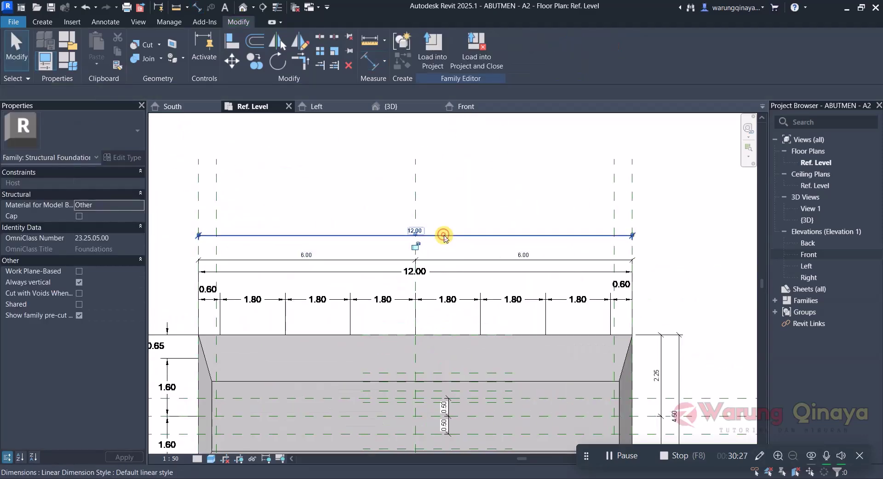
{"action": "left_click", "coordinate": [539, 49]}
{"action": "type", "text": "PANJANG"}
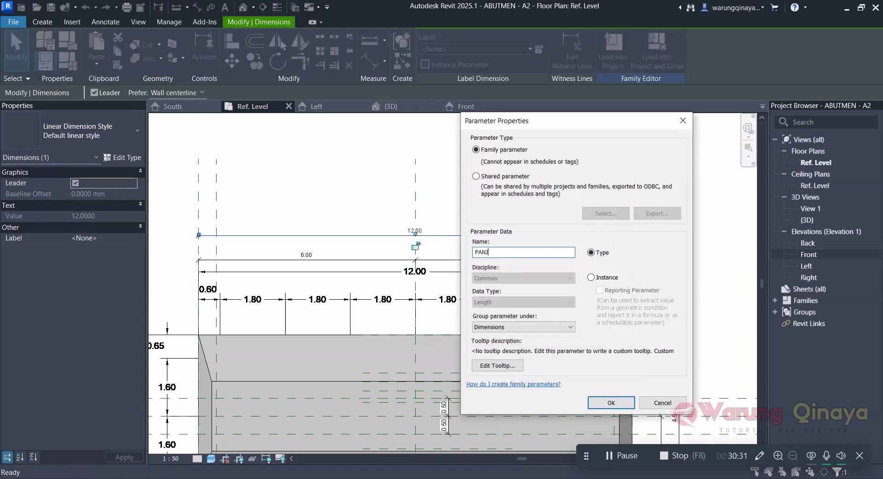
{"action": "left_click", "coordinate": [603, 405]}
{"action": "key", "text": "Escape"}
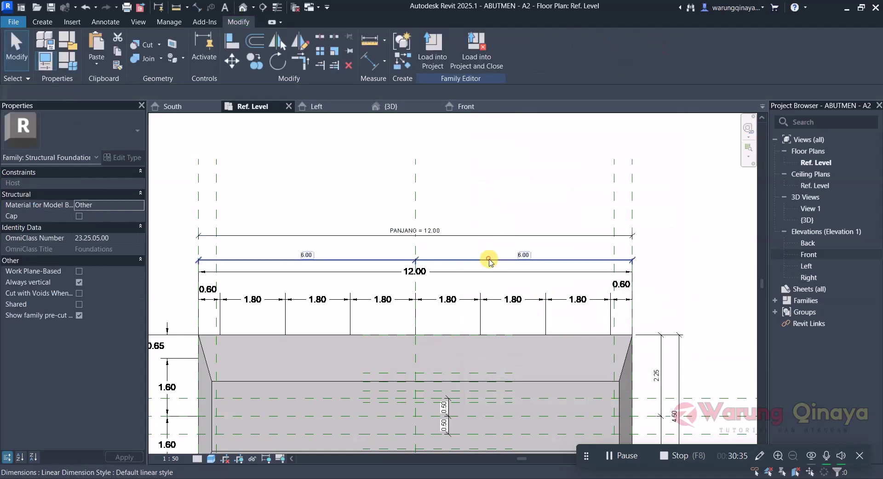
Set the 6.00/6.00 dimension string to EQ so both halves stay equal.
{"action": "left_click", "coordinate": [489, 262]}
{"action": "left_click", "coordinate": [417, 243]}
{"action": "left_click", "coordinate": [462, 188]}
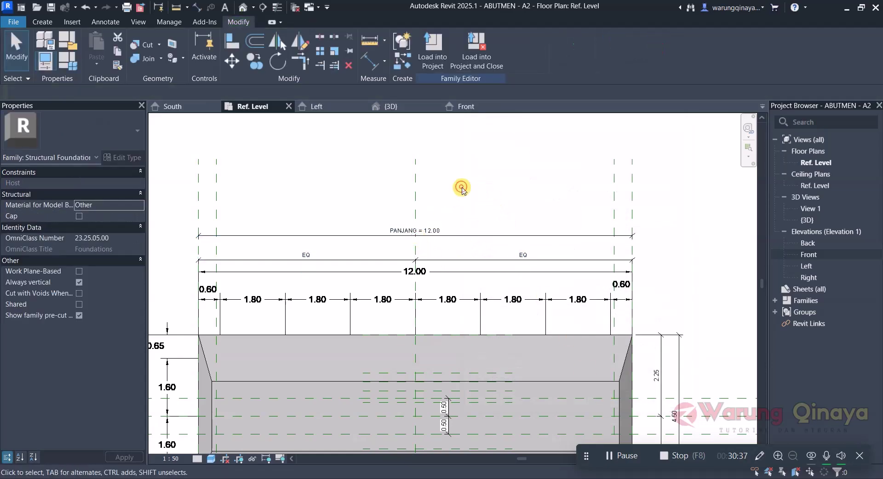
{"action": "scroll", "coordinate": [394, 227], "scroll_direction": "down", "scroll_amount": 2}
{"action": "scroll", "coordinate": [558, 370], "scroll_direction": "up", "scroll_amount": 2}
Select and review the right-side 4.50 and 2.25 width dimensions.
{"action": "left_click", "coordinate": [535, 338]}
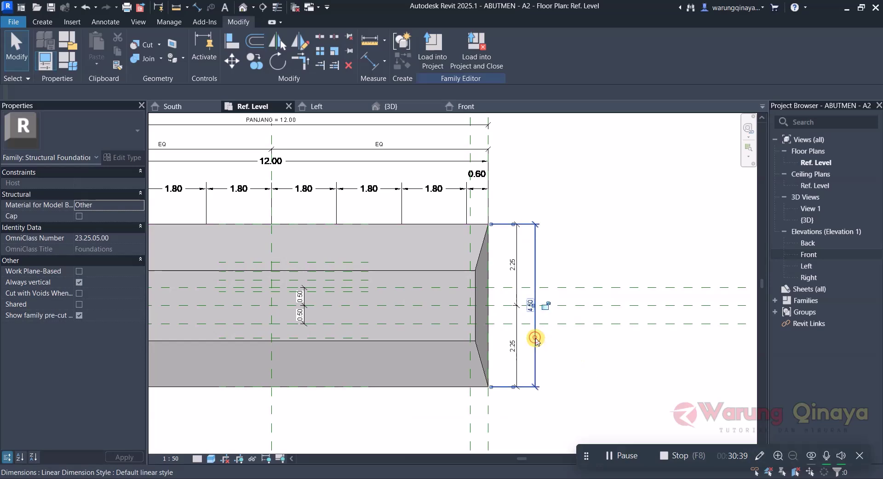
{"action": "left_click", "coordinate": [563, 398]}
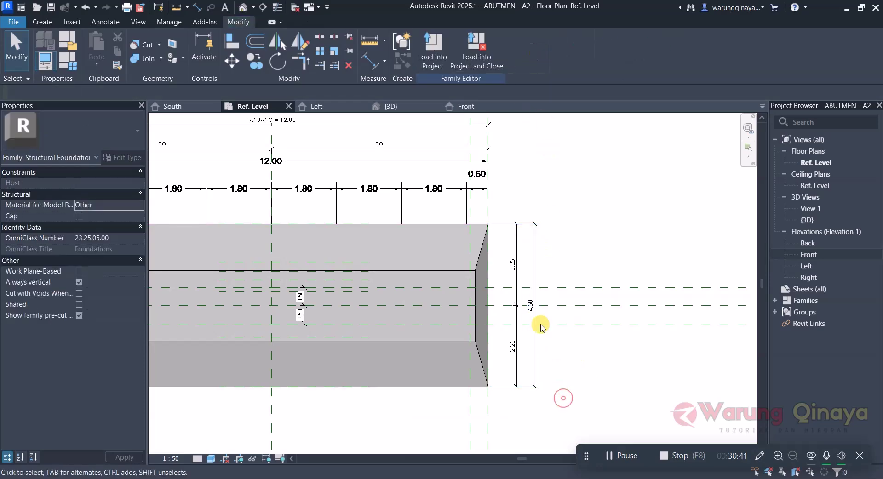
{"action": "scroll", "coordinate": [541, 327], "scroll_direction": "down", "scroll_amount": 2}
{"action": "scroll", "coordinate": [536, 336], "scroll_direction": "up", "scroll_amount": 1}
{"action": "scroll", "coordinate": [594, 381], "scroll_direction": "up", "scroll_amount": 1}
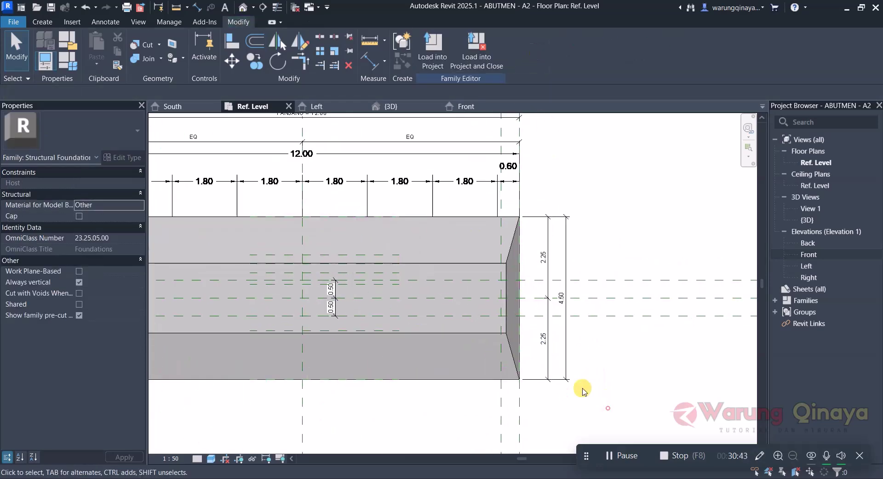
{"action": "left_click_drag", "start_coordinate": [607, 439], "coordinate": [536, 339]}
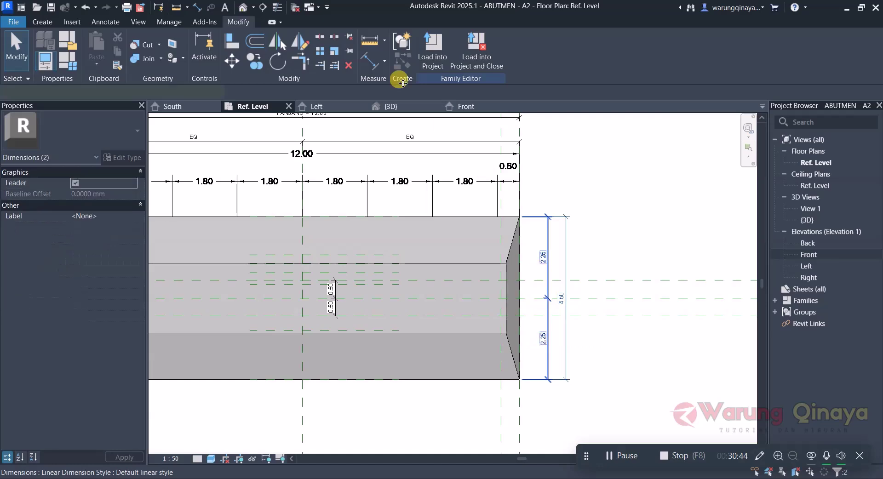
{"action": "left_click", "coordinate": [580, 341]}
{"action": "scroll", "coordinate": [375, 222], "scroll_direction": "down", "scroll_amount": 2}
{"action": "scroll", "coordinate": [380, 231], "scroll_direction": "up", "scroll_amount": 1}
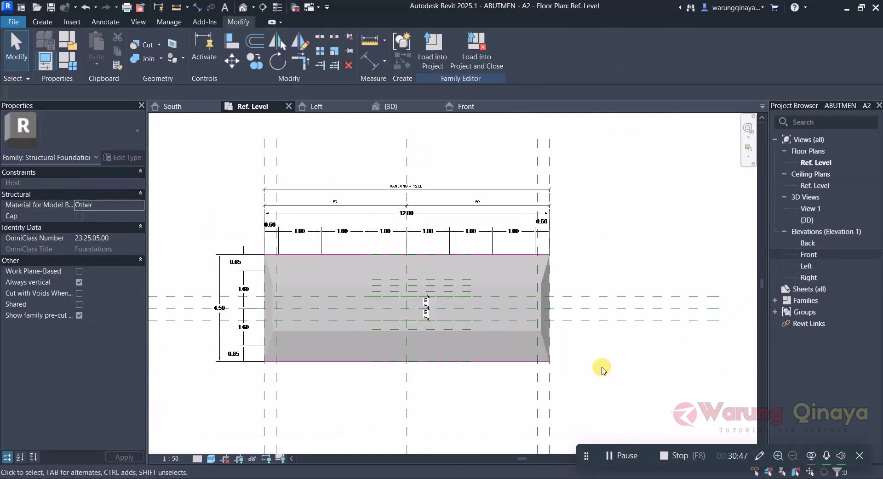
Close the Front elevation and {3D} views, leaving the Left elevation displayed.
{"action": "left_click", "coordinate": [623, 372]}
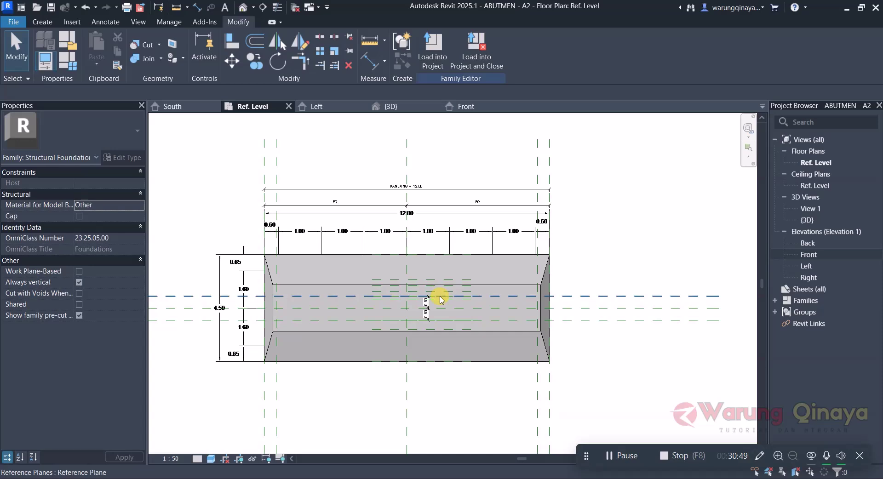
{"action": "scroll", "coordinate": [415, 292], "scroll_direction": "up", "scroll_amount": 1}
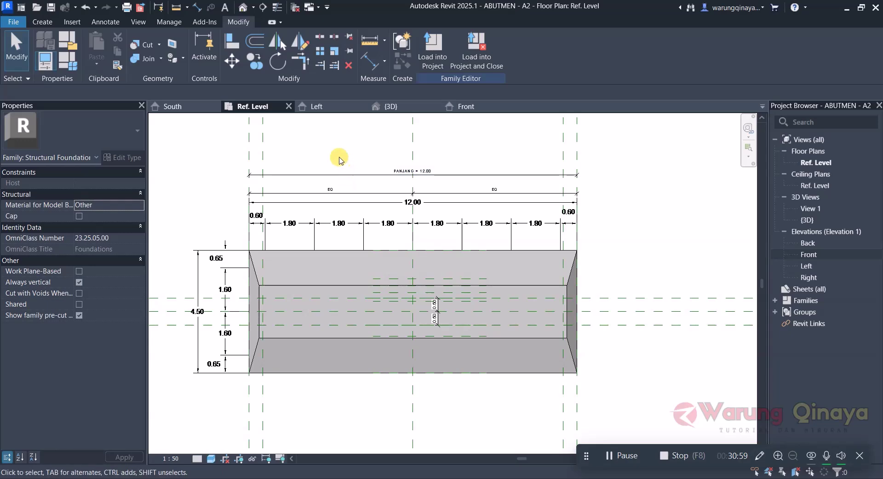
{"action": "left_click", "coordinate": [477, 108]}
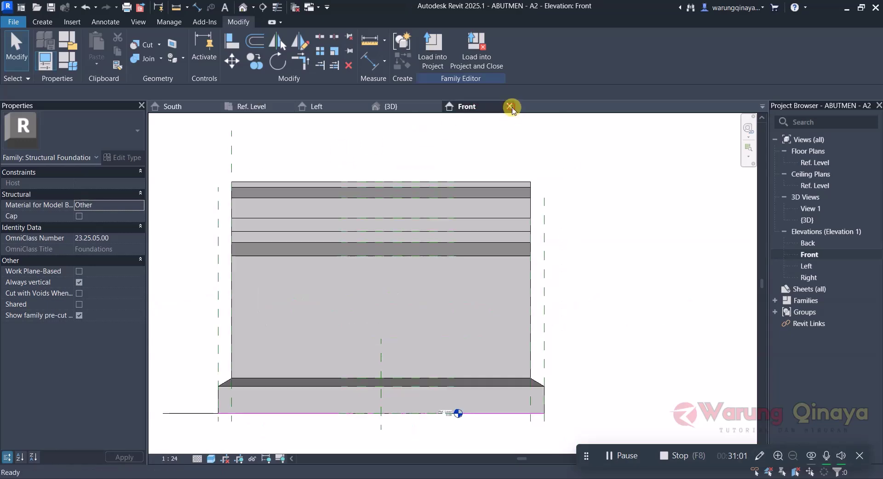
{"action": "left_click", "coordinate": [510, 107]}
{"action": "left_click", "coordinate": [437, 106]}
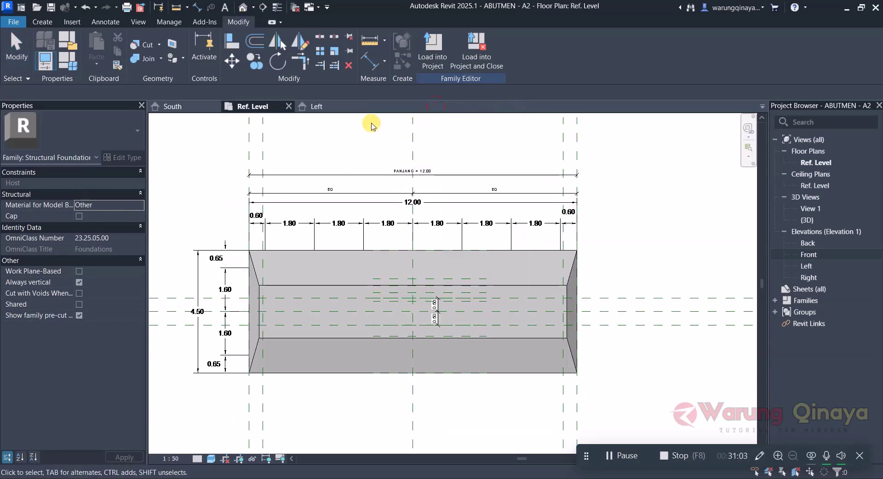
{"action": "left_click", "coordinate": [342, 110]}
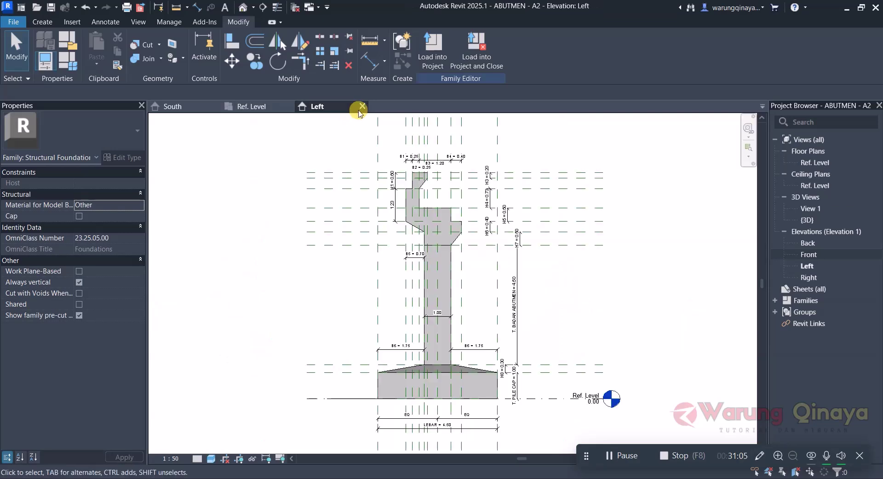
Load ABUTMEN - A2 into the JBT project, dismiss the warning, and open the tiang pancang plan.
{"action": "left_click", "coordinate": [361, 107]}
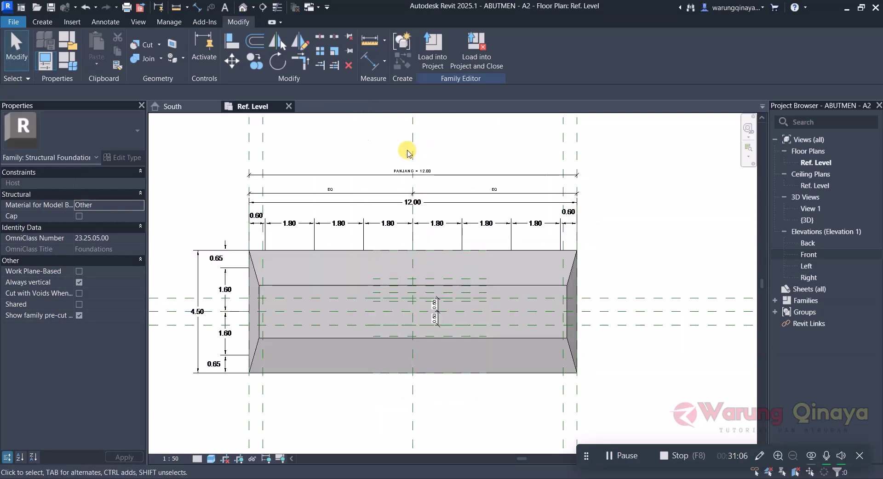
{"action": "left_click", "coordinate": [475, 61]}
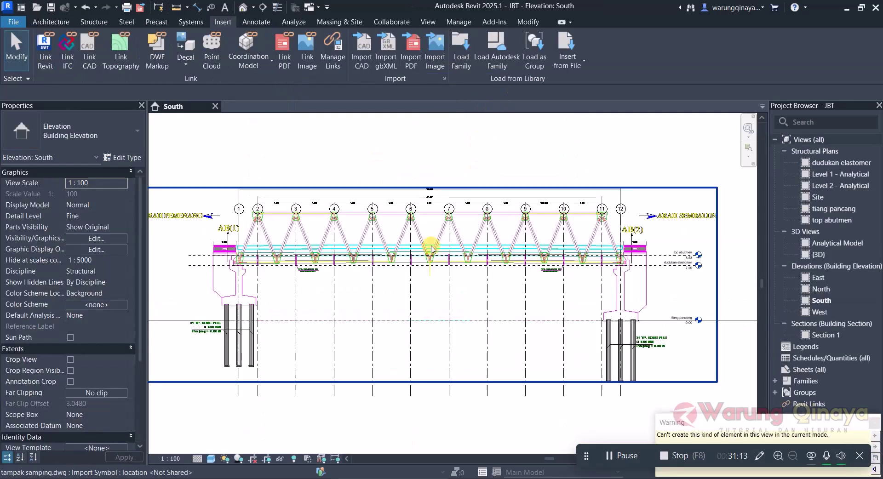
{"action": "key", "text": "Escape"}
{"action": "left_click", "coordinate": [875, 423]}
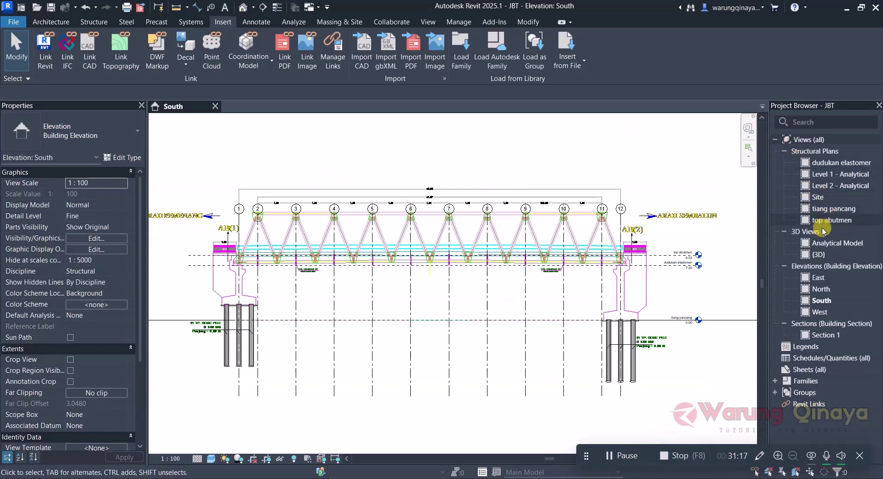
{"action": "left_click", "coordinate": [827, 210]}
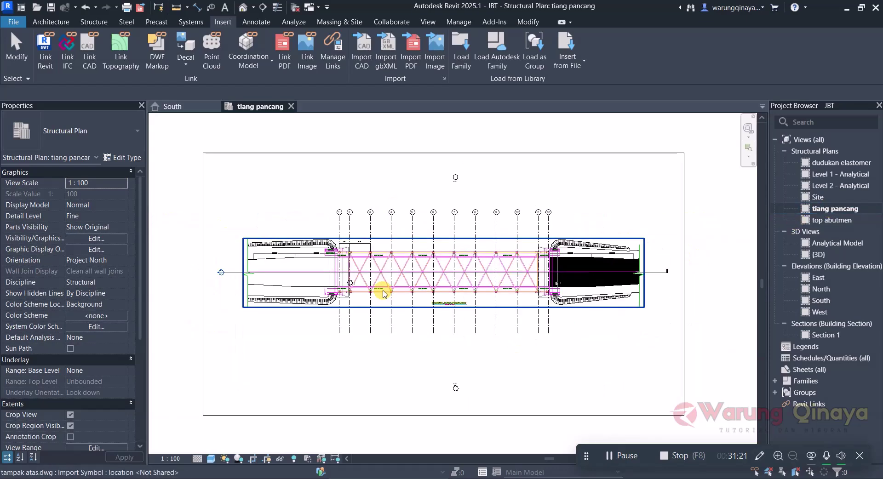
Select the ABUTMEN - A2 type under Families > Structural Foundations, showing PANJANG 12.00 and LEBAR 4.50.
{"action": "scroll", "coordinate": [543, 274], "scroll_direction": "up", "scroll_amount": 2}
{"action": "scroll", "coordinate": [506, 281], "scroll_direction": "up", "scroll_amount": 2}
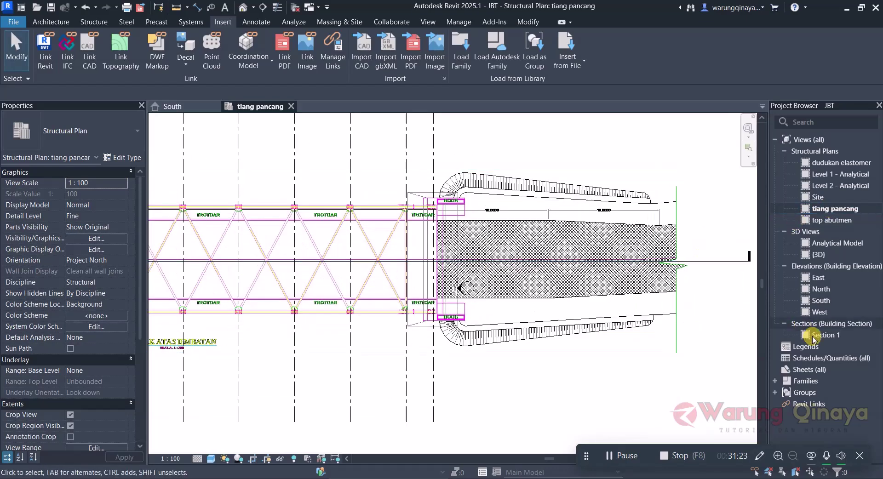
{"action": "left_click", "coordinate": [776, 382]}
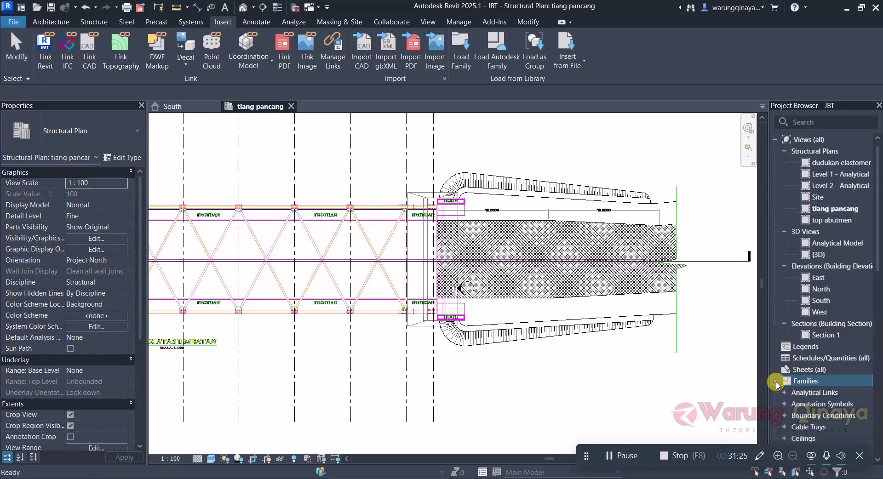
{"action": "scroll", "coordinate": [779, 375], "scroll_direction": "down", "scroll_amount": 7}
{"action": "scroll", "coordinate": [782, 372], "scroll_direction": "down", "scroll_amount": 5}
{"action": "left_click", "coordinate": [788, 369]}
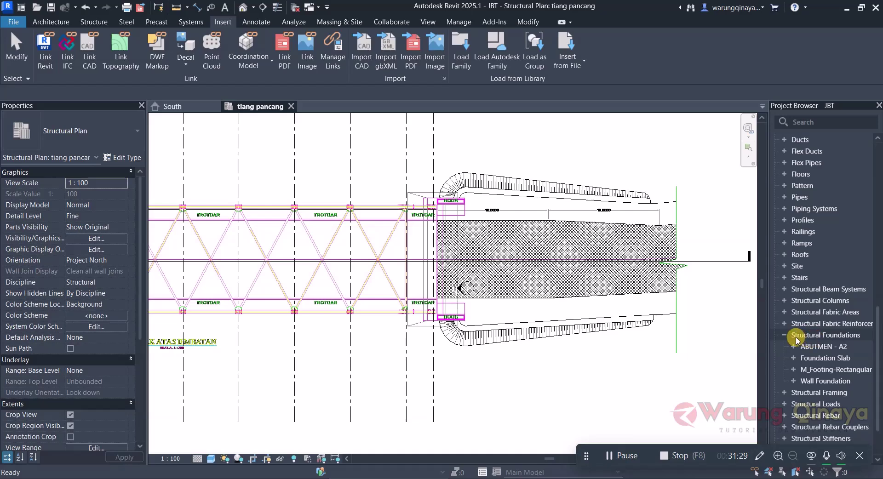
{"action": "left_click", "coordinate": [814, 350]}
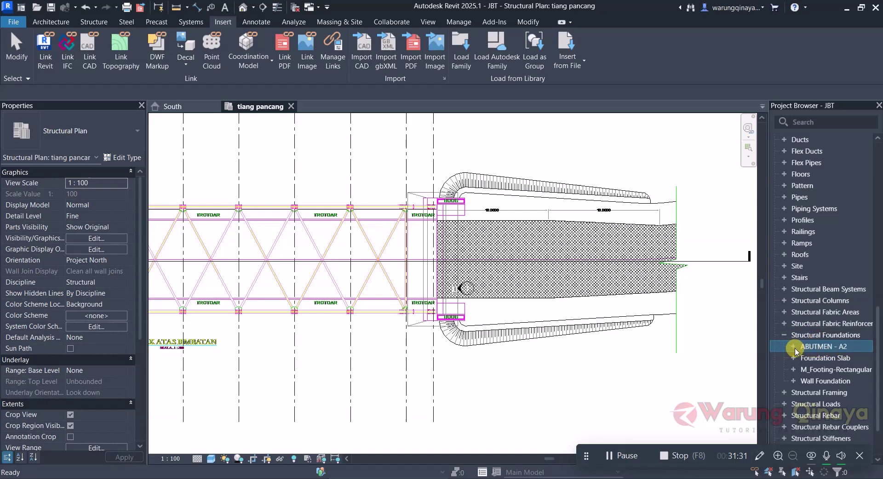
{"action": "left_click", "coordinate": [794, 348]}
{"action": "left_click", "coordinate": [838, 363]}
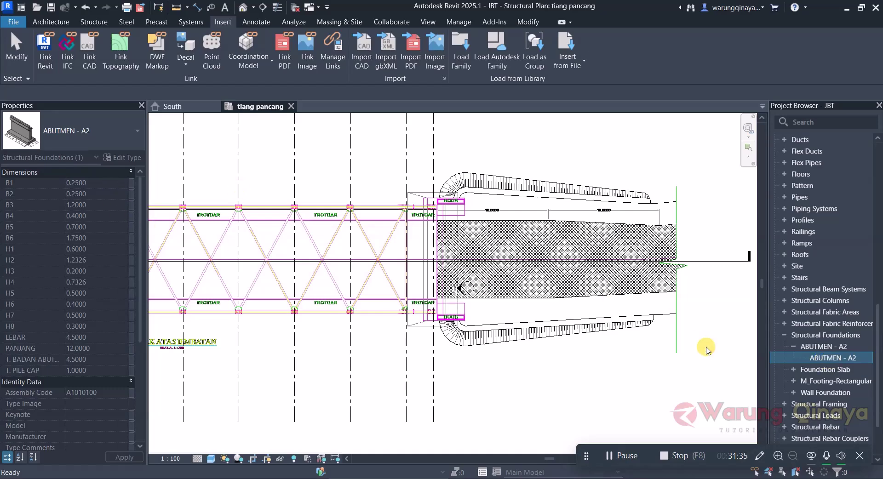
{"action": "left_click", "coordinate": [26, 132]}
{"action": "left_click", "coordinate": [766, 348]}
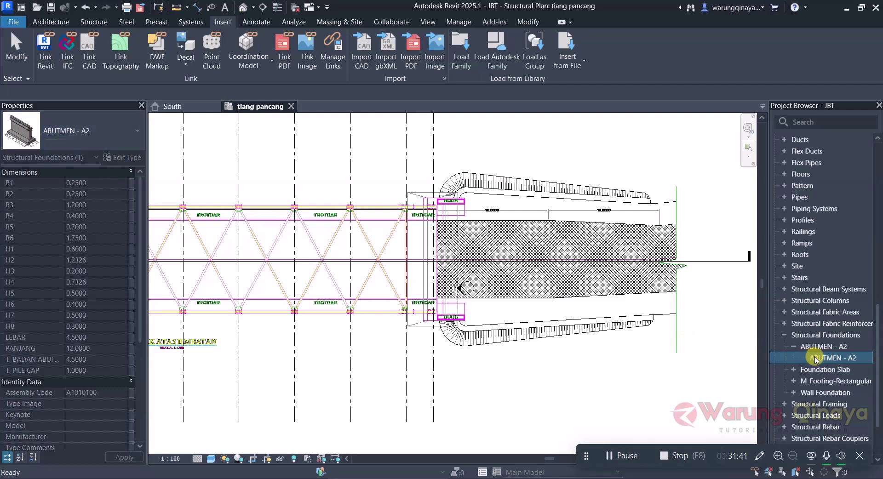
Place one ABUTMEN - A2 foundation at the bridge's right end over the pile layout, then select it.
{"action": "left_click_drag", "start_coordinate": [582, 377], "coordinate": [575, 368]}
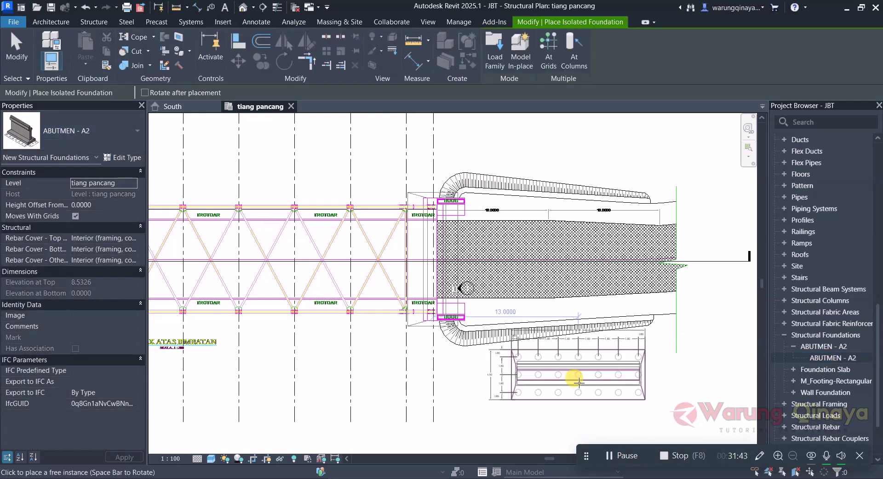
{"action": "scroll", "coordinate": [534, 343], "scroll_direction": "down", "scroll_amount": 2}
{"action": "scroll", "coordinate": [562, 352], "scroll_direction": "up", "scroll_amount": 2}
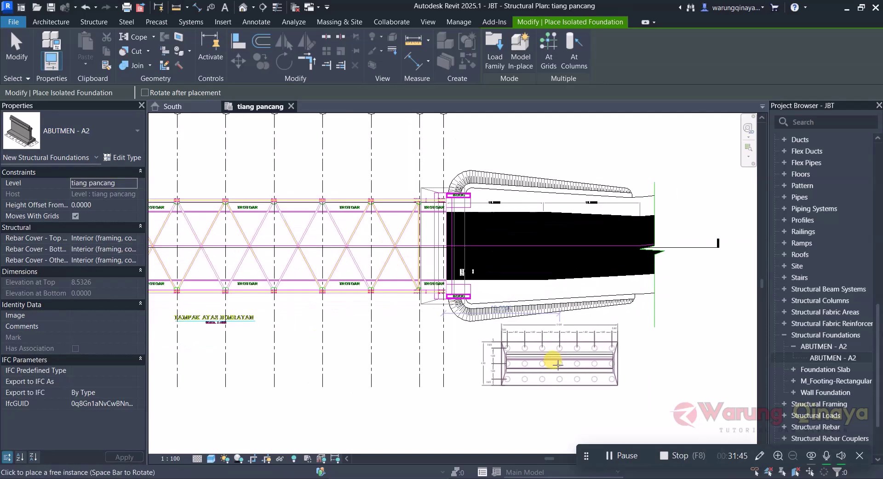
{"action": "scroll", "coordinate": [561, 359], "scroll_direction": "up", "scroll_amount": 2}
{"action": "left_click", "coordinate": [578, 368]}
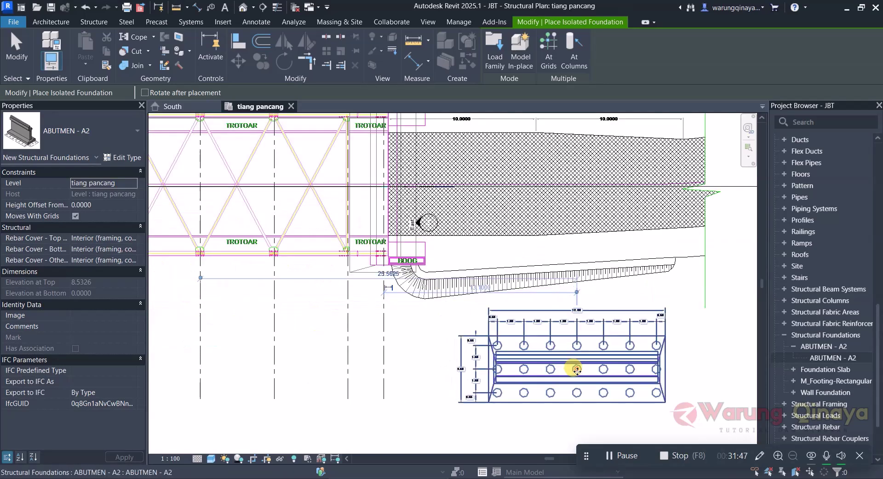
{"action": "key", "text": "Escape"}
{"action": "scroll", "coordinate": [452, 258], "scroll_direction": "up", "scroll_amount": 2}
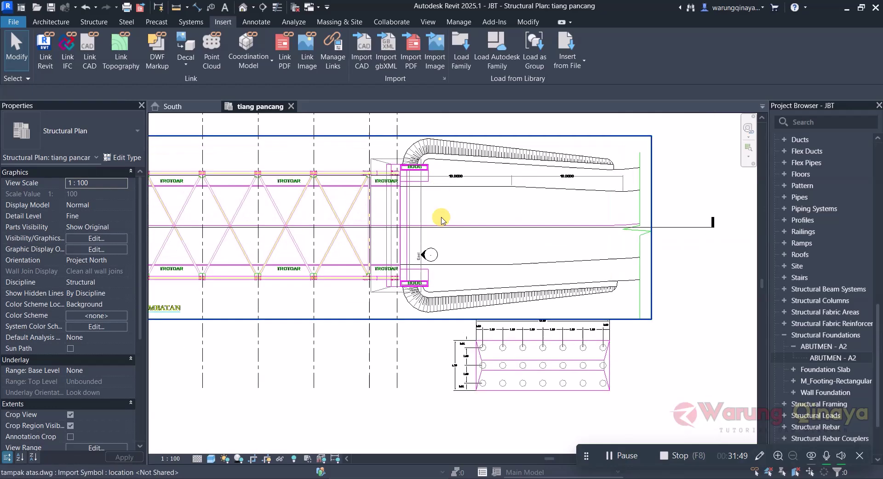
{"action": "left_click", "coordinate": [605, 387]}
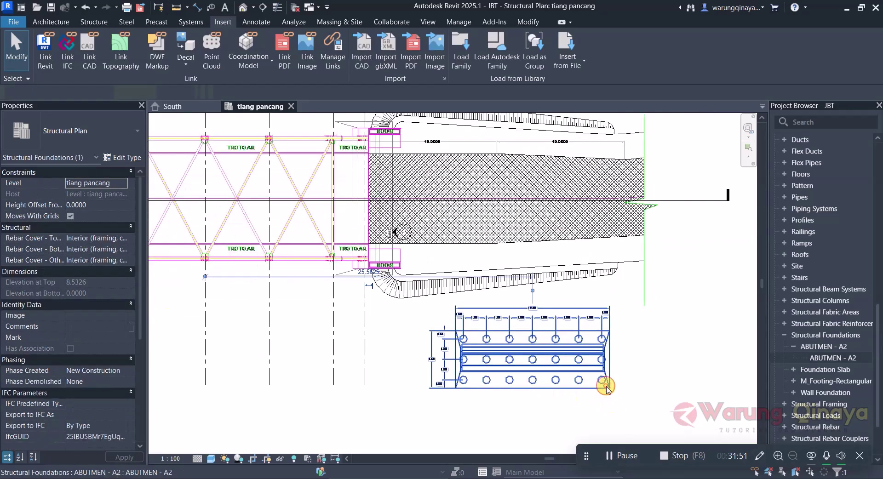
{"action": "scroll", "coordinate": [598, 364], "scroll_direction": "down", "scroll_amount": 2}
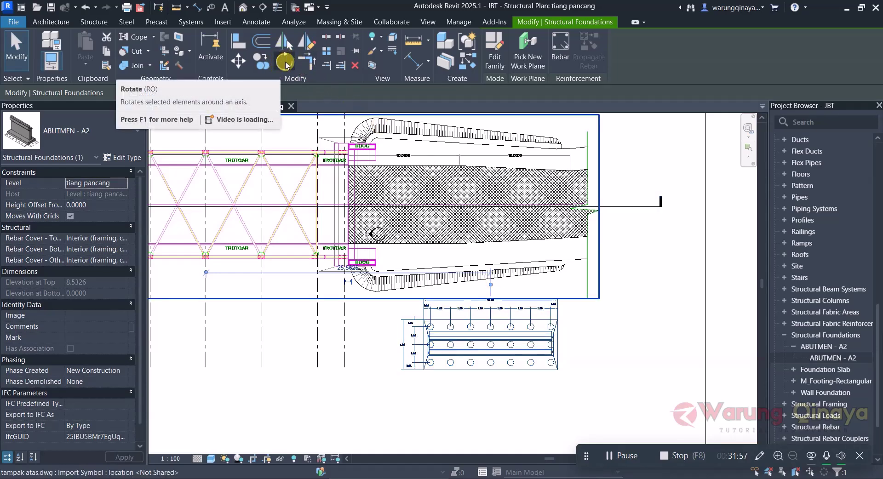
Rotate the ABUTMEN - A2 footing 90° so it stands vertical.
{"action": "left_click", "coordinate": [286, 62]}
{"action": "scroll", "coordinate": [460, 303], "scroll_direction": "down", "scroll_amount": 1}
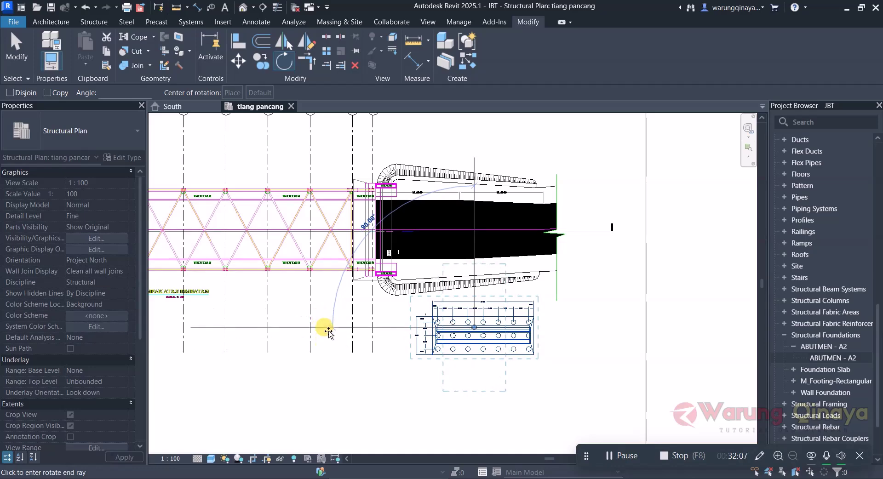
{"action": "left_click", "coordinate": [328, 332]}
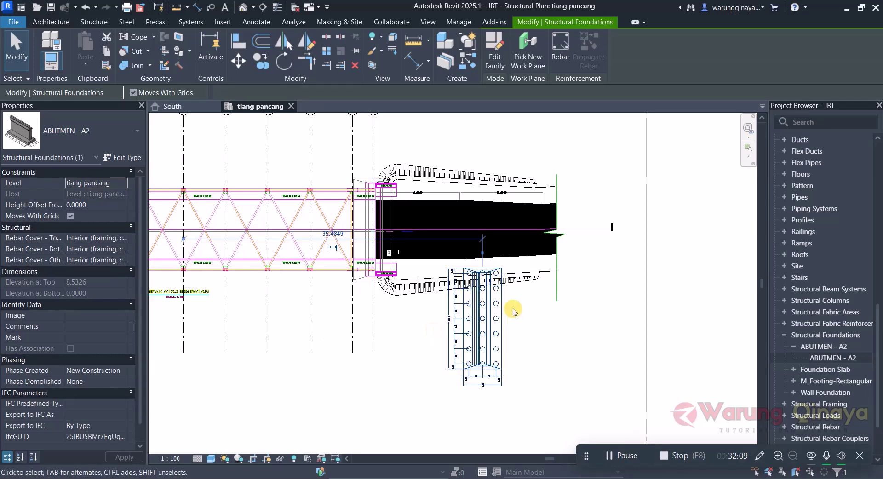
{"action": "scroll", "coordinate": [515, 322], "scroll_direction": "up", "scroll_amount": 2}
Move the footing from its corner endpoint onto the abutment outline's endpoint at the bridge end.
{"action": "left_click", "coordinate": [493, 342]}
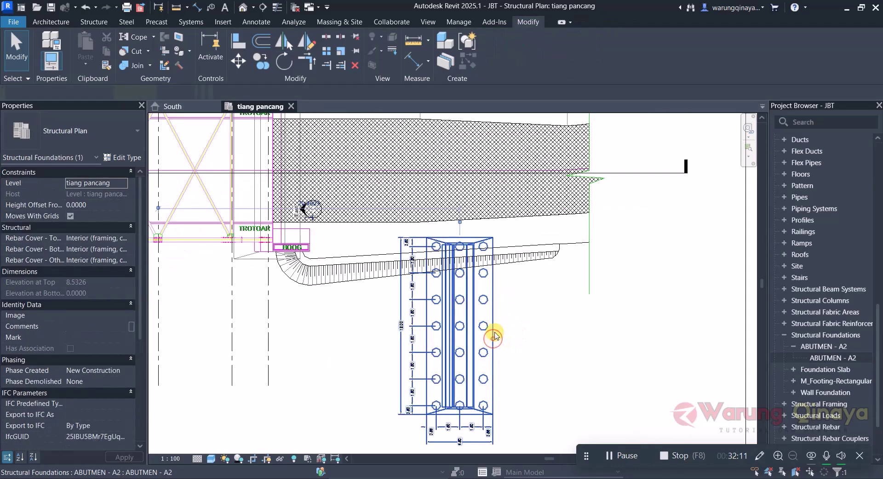
{"action": "scroll", "coordinate": [450, 234], "scroll_direction": "up", "scroll_amount": 2}
{"action": "scroll", "coordinate": [424, 233], "scroll_direction": "up", "scroll_amount": 1}
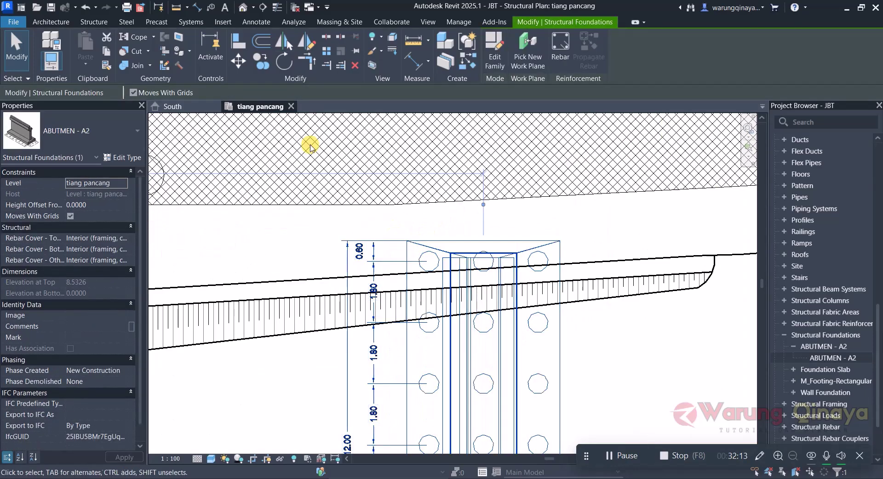
{"action": "left_click", "coordinate": [239, 62]}
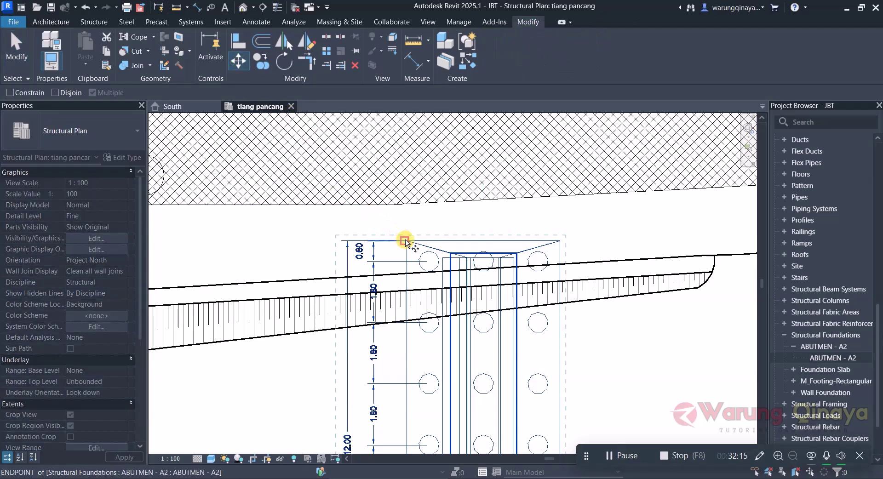
{"action": "scroll", "coordinate": [408, 242], "scroll_direction": "up", "scroll_amount": 1}
{"action": "scroll", "coordinate": [408, 246], "scroll_direction": "up", "scroll_amount": 3}
{"action": "scroll", "coordinate": [409, 250], "scroll_direction": "up", "scroll_amount": 2}
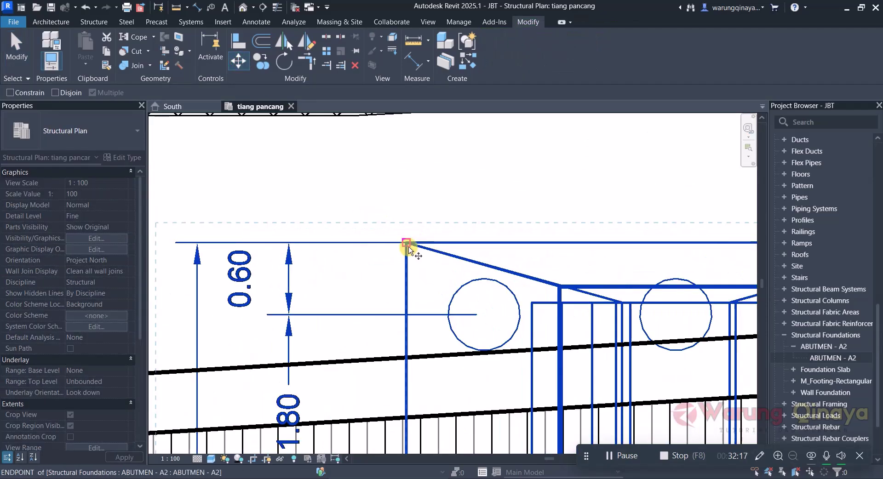
{"action": "left_click", "coordinate": [407, 243]}
{"action": "scroll", "coordinate": [455, 316], "scroll_direction": "down", "scroll_amount": 5}
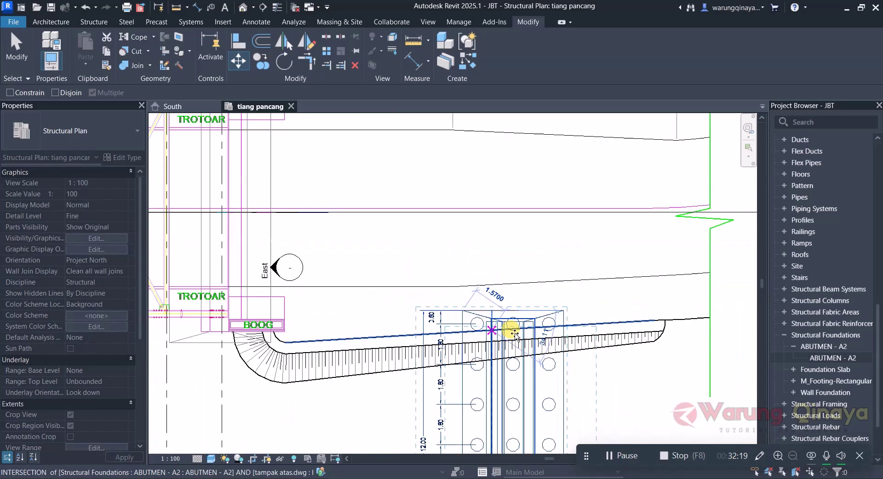
{"action": "scroll", "coordinate": [515, 332], "scroll_direction": "up", "scroll_amount": 1}
{"action": "scroll", "coordinate": [384, 236], "scroll_direction": "down", "scroll_amount": 2}
{"action": "scroll", "coordinate": [389, 238], "scroll_direction": "up", "scroll_amount": 3}
{"action": "scroll", "coordinate": [335, 205], "scroll_direction": "up", "scroll_amount": 2}
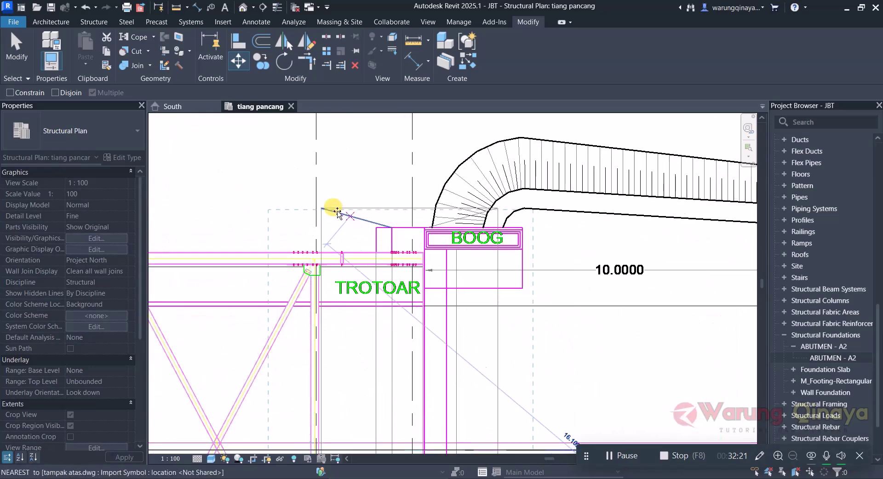
{"action": "scroll", "coordinate": [325, 218], "scroll_direction": "up", "scroll_amount": 2}
{"action": "scroll", "coordinate": [310, 205], "scroll_direction": "up", "scroll_amount": 2}
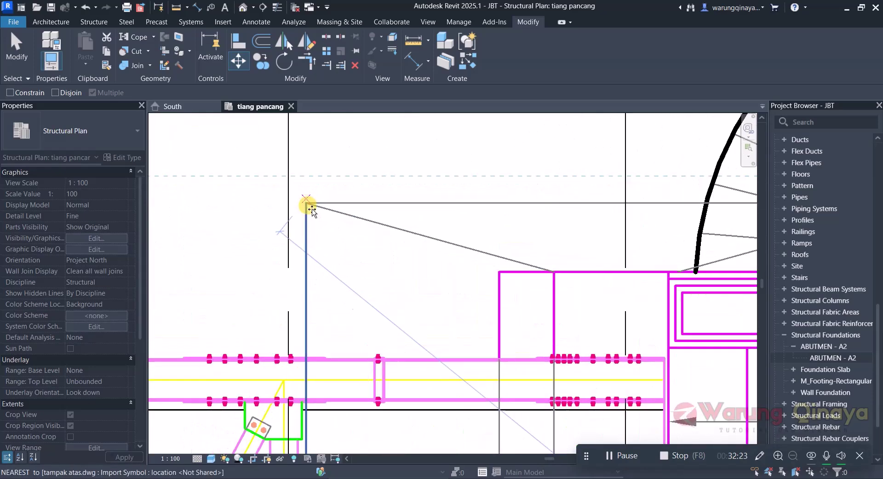
{"action": "scroll", "coordinate": [306, 203], "scroll_direction": "up", "scroll_amount": 3}
{"action": "left_click", "coordinate": [304, 201]}
{"action": "scroll", "coordinate": [301, 198], "scroll_direction": "down", "scroll_amount": 2}
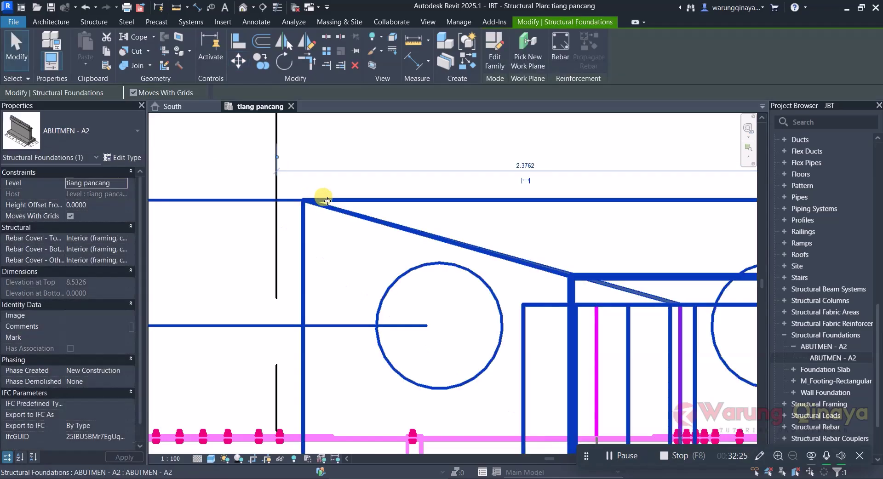
{"action": "scroll", "coordinate": [329, 203], "scroll_direction": "down", "scroll_amount": 3}
{"action": "scroll", "coordinate": [336, 209], "scroll_direction": "down", "scroll_amount": 2}
{"action": "key", "text": "Escape"}
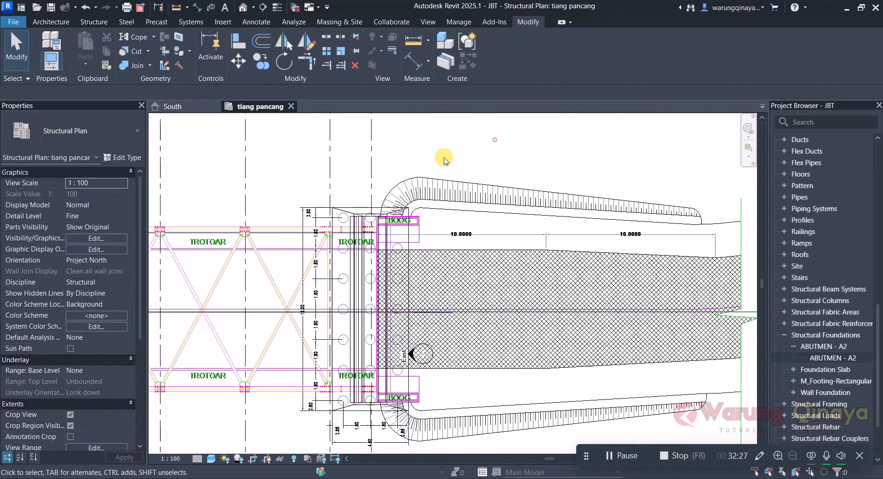
{"action": "scroll", "coordinate": [368, 230], "scroll_direction": "down", "scroll_amount": 3}
{"action": "scroll", "coordinate": [299, 219], "scroll_direction": "up", "scroll_amount": 2}
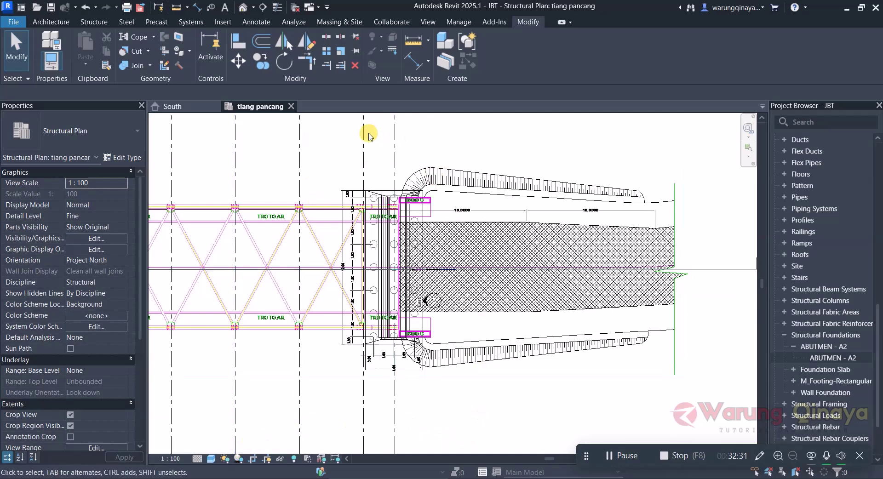
Switch to the South elevation and zoom to the abutment area.
{"action": "left_click", "coordinate": [178, 109]}
{"action": "scroll", "coordinate": [570, 287], "scroll_direction": "up", "scroll_amount": 3}
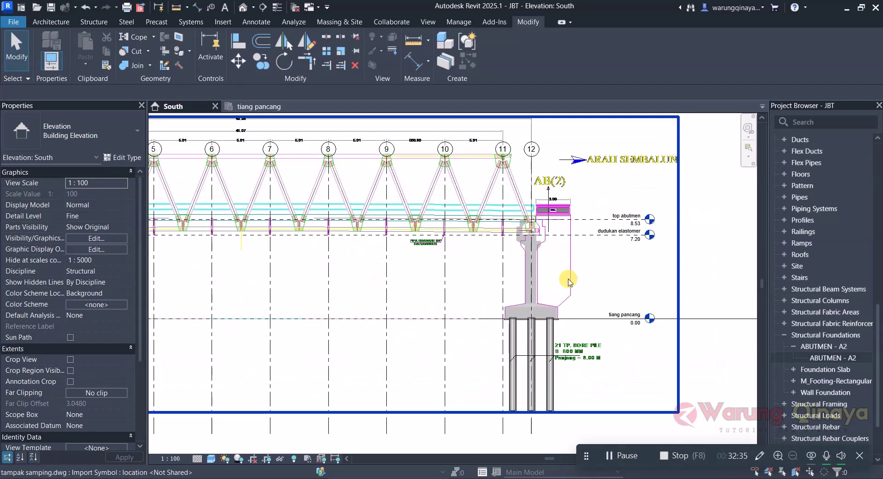
{"action": "scroll", "coordinate": [563, 282], "scroll_direction": "up", "scroll_amount": 2}
{"action": "scroll", "coordinate": [521, 181], "scroll_direction": "up", "scroll_amount": 2}
{"action": "scroll", "coordinate": [379, 233], "scroll_direction": "down", "scroll_amount": 2}
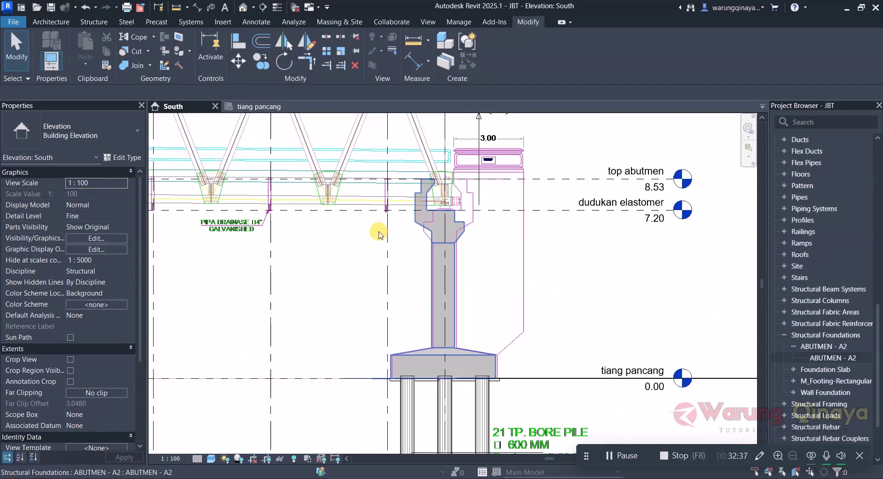
{"action": "scroll", "coordinate": [454, 197], "scroll_direction": "up", "scroll_amount": 1}
{"action": "scroll", "coordinate": [454, 215], "scroll_direction": "up", "scroll_amount": 1}
{"action": "scroll", "coordinate": [457, 225], "scroll_direction": "up", "scroll_amount": 1}
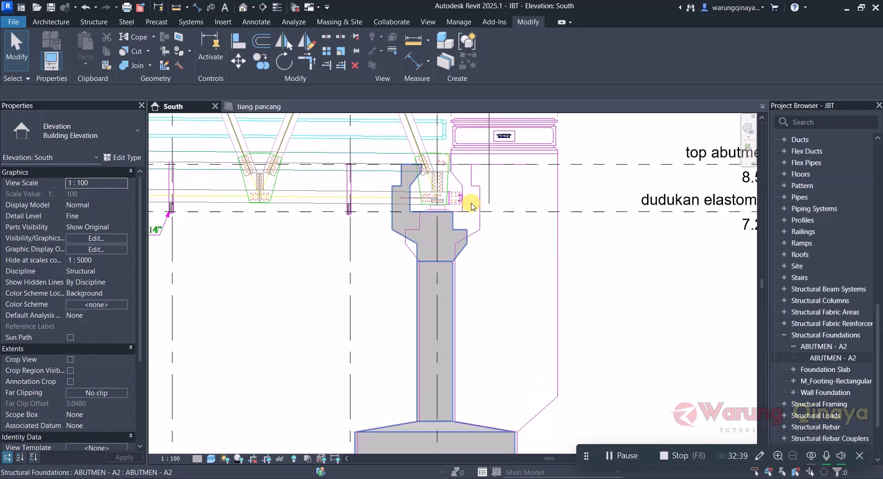
{"action": "scroll", "coordinate": [466, 198], "scroll_direction": "up", "scroll_amount": 1}
{"action": "scroll", "coordinate": [437, 232], "scroll_direction": "down", "scroll_amount": 2}
{"action": "scroll", "coordinate": [432, 253], "scroll_direction": "up", "scroll_amount": 2}
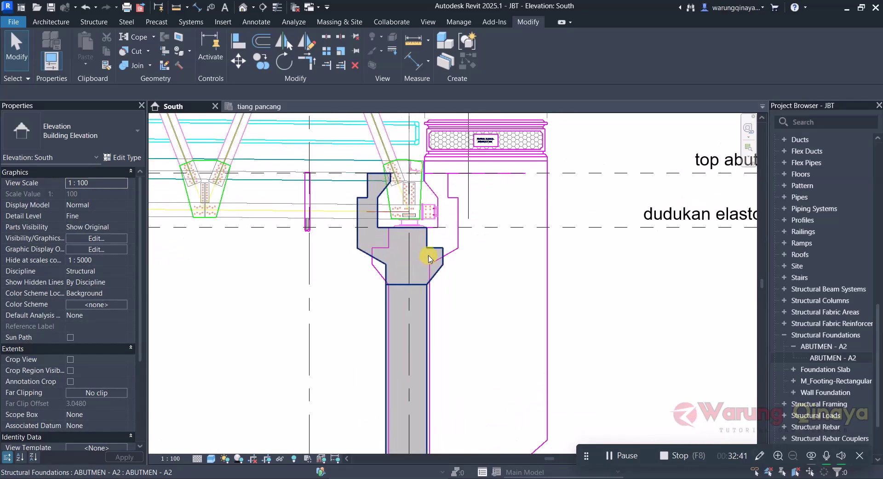
Mirror a copy of the abutment about a vertical axis and delete the original.
{"action": "left_click", "coordinate": [427, 246]}
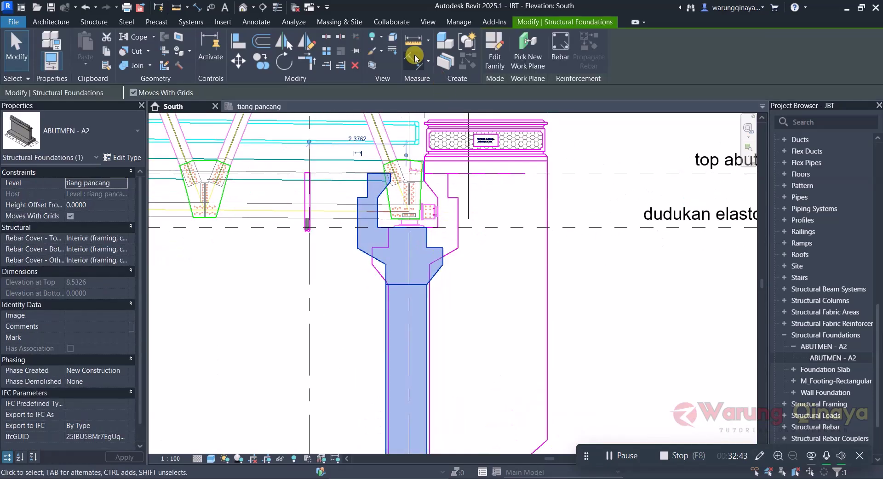
{"action": "left_click", "coordinate": [302, 45]}
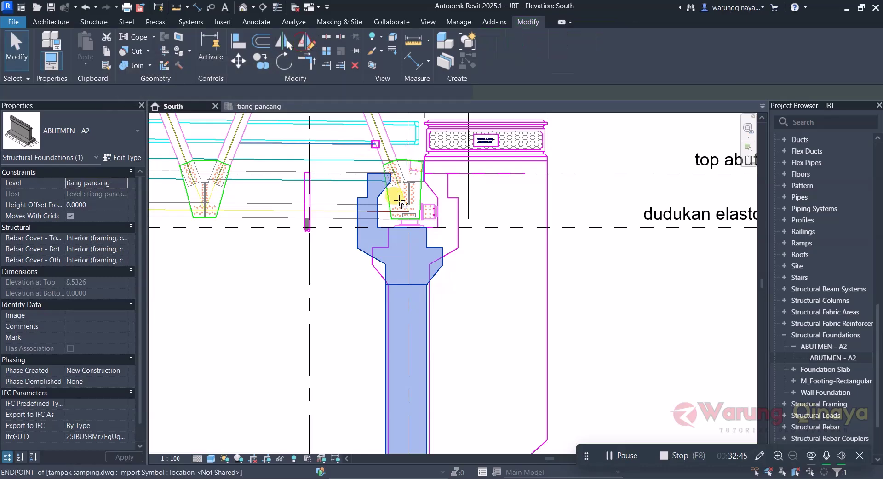
{"action": "left_click", "coordinate": [457, 202]}
{"action": "left_click", "coordinate": [458, 285]}
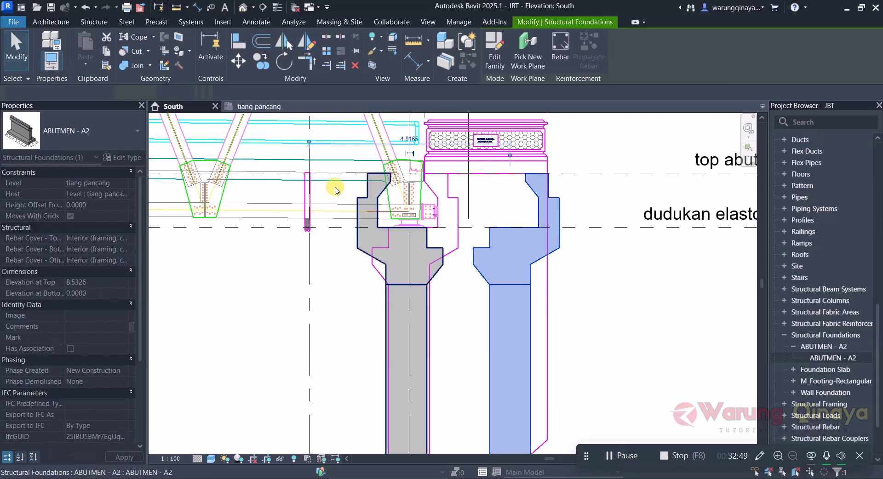
{"action": "key", "text": "Escape"}
{"action": "key", "text": "Escape"}
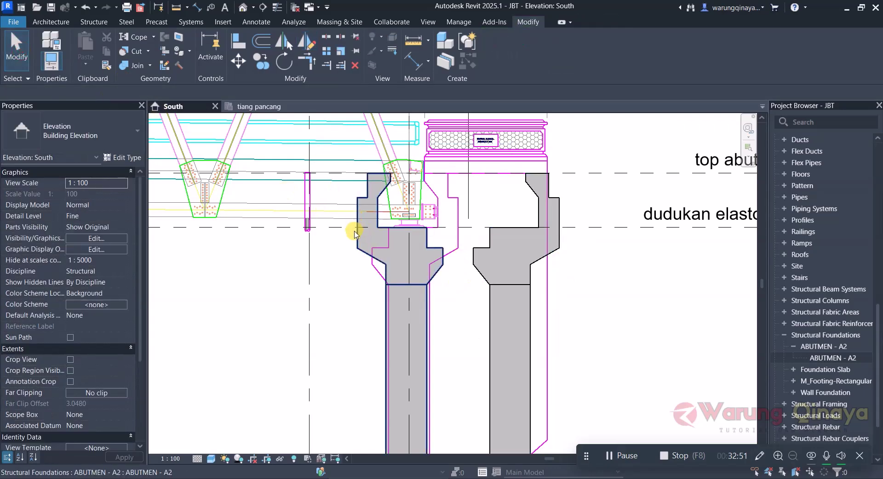
{"action": "left_click", "coordinate": [355, 237]}
{"action": "left_click", "coordinate": [355, 68]}
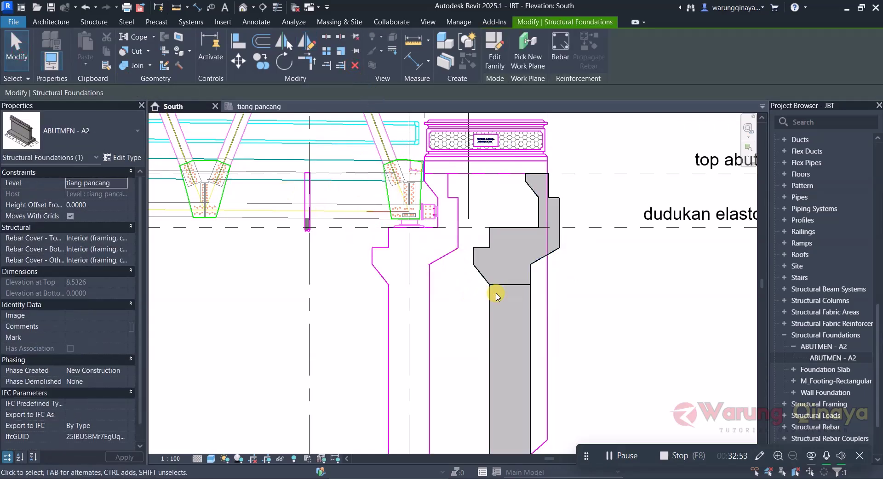
Move the mirrored abutment onto the elevation drawing's abutment endpoint.
{"action": "left_click", "coordinate": [492, 289]}
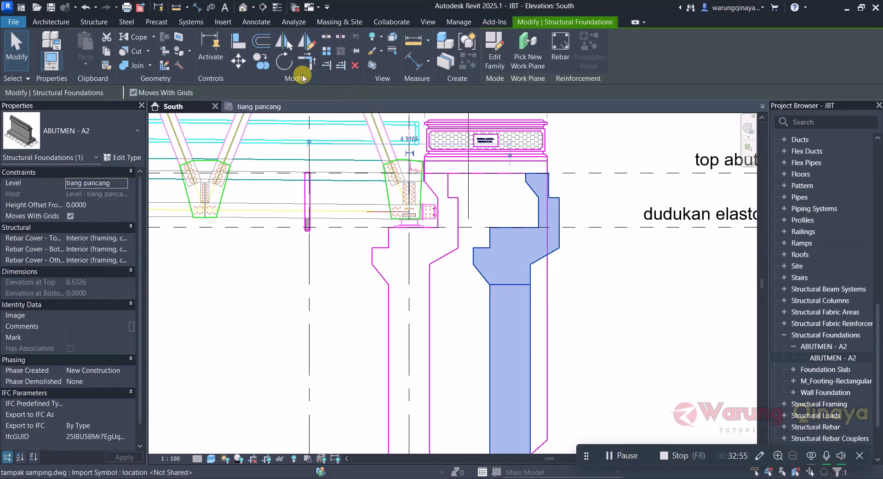
{"action": "left_click", "coordinate": [240, 61]}
{"action": "scroll", "coordinate": [463, 259], "scroll_direction": "up", "scroll_amount": 1}
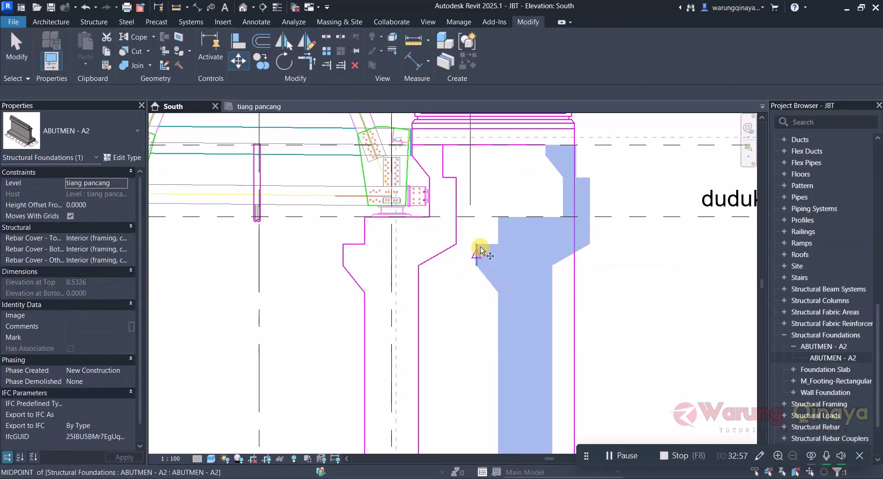
{"action": "left_click", "coordinate": [346, 244]}
{"action": "left_click", "coordinate": [640, 296]}
{"action": "scroll", "coordinate": [416, 201], "scroll_direction": "down", "scroll_amount": 4}
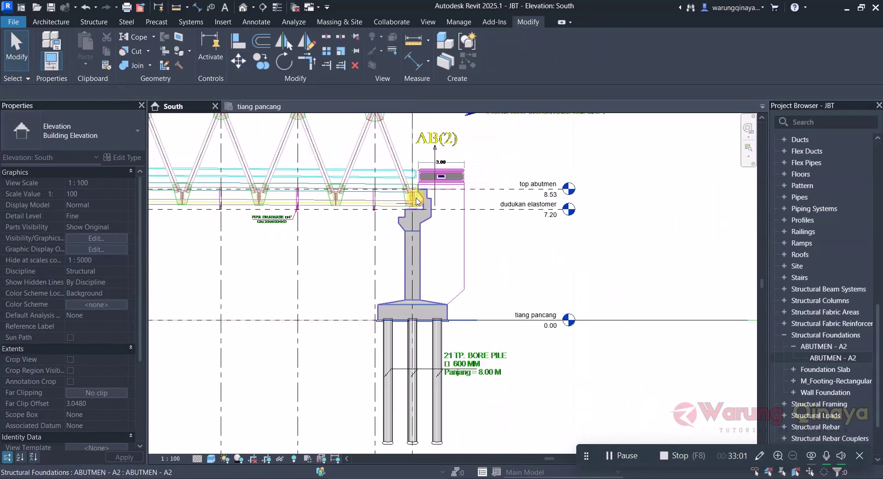
{"action": "scroll", "coordinate": [414, 276], "scroll_direction": "up", "scroll_amount": 2}
{"action": "scroll", "coordinate": [430, 299], "scroll_direction": "down", "scroll_amount": 1}
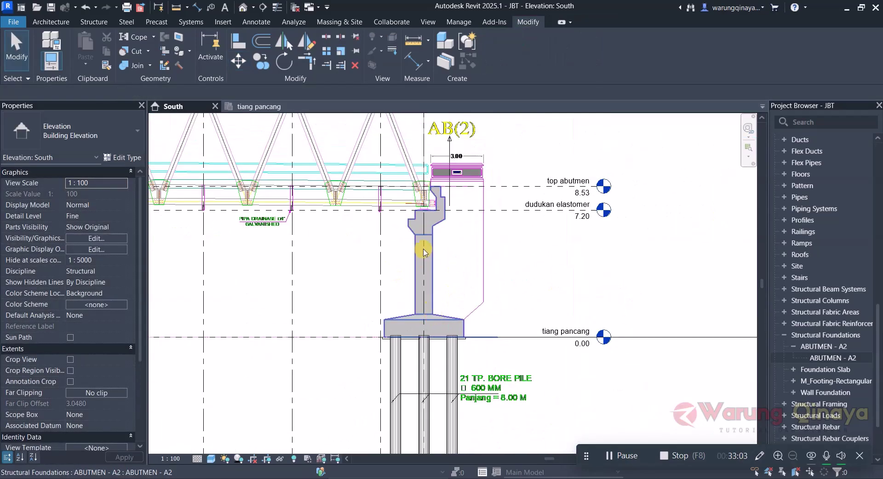
{"action": "scroll", "coordinate": [424, 251], "scroll_direction": "up", "scroll_amount": 1}
{"action": "scroll", "coordinate": [478, 294], "scroll_direction": "down", "scroll_amount": 1}
{"action": "scroll", "coordinate": [469, 267], "scroll_direction": "up", "scroll_amount": 1}
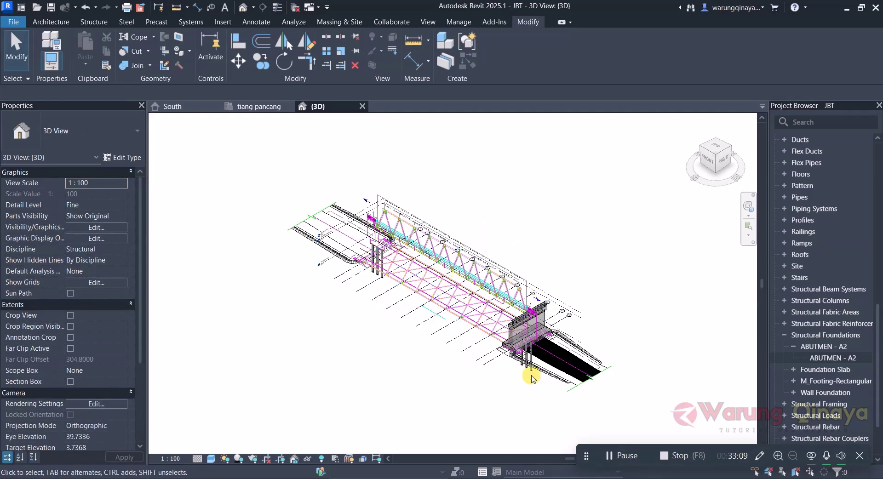
Zoom the 3D view in on the ABUTMEN - A2 above its bore piles.
{"action": "scroll", "coordinate": [544, 350], "scroll_direction": "up", "scroll_amount": 2}
{"action": "scroll", "coordinate": [489, 312], "scroll_direction": "up", "scroll_amount": 2}
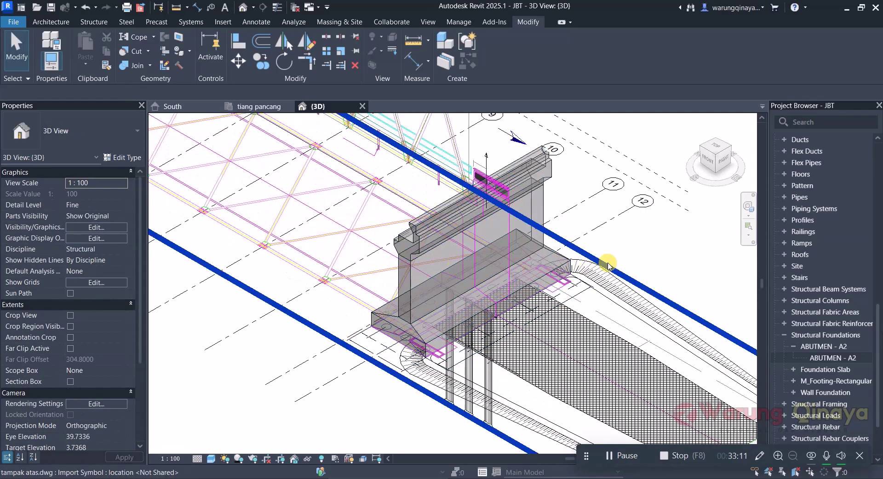